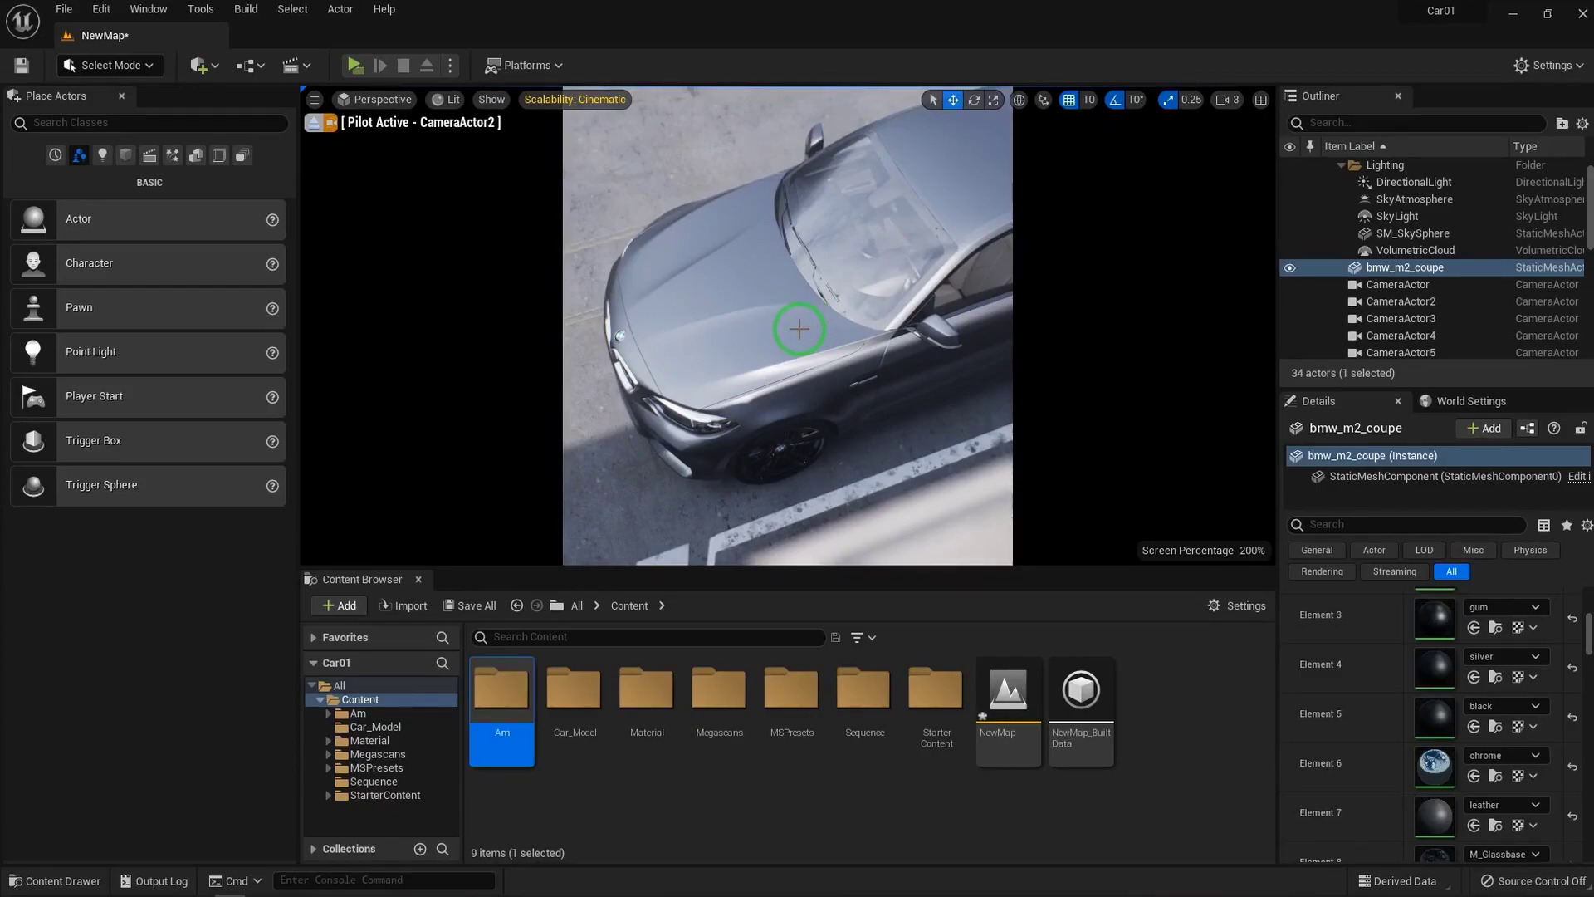
# Set the viewport's screen percentage to 100
pyautogui.click(315, 98)
pyautogui.click(483, 297)
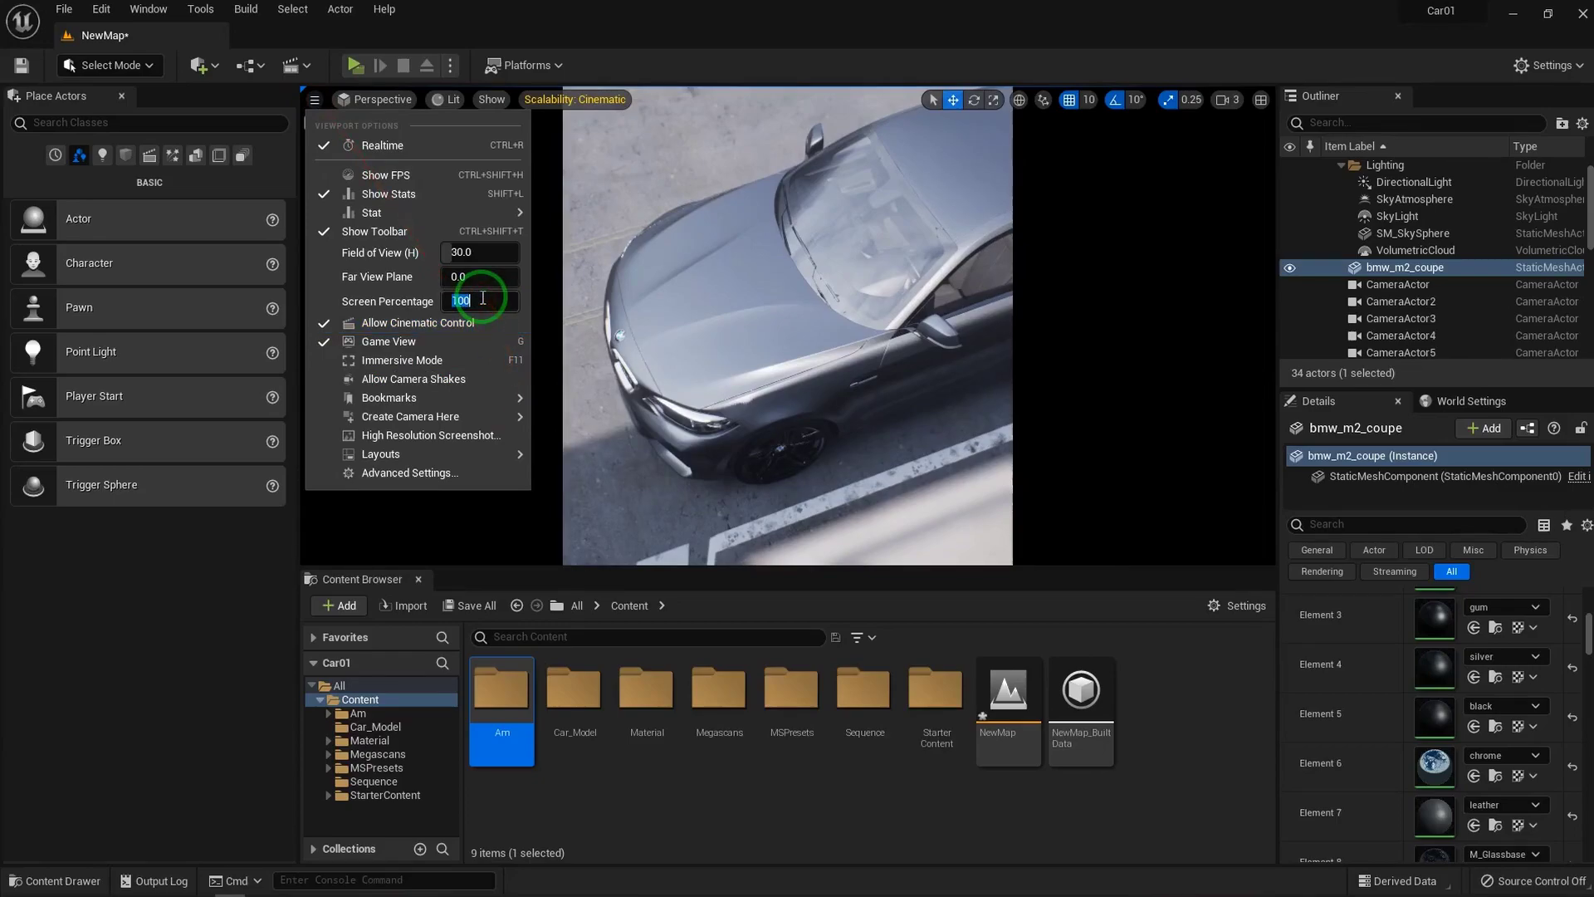
pyautogui.click(315, 98)
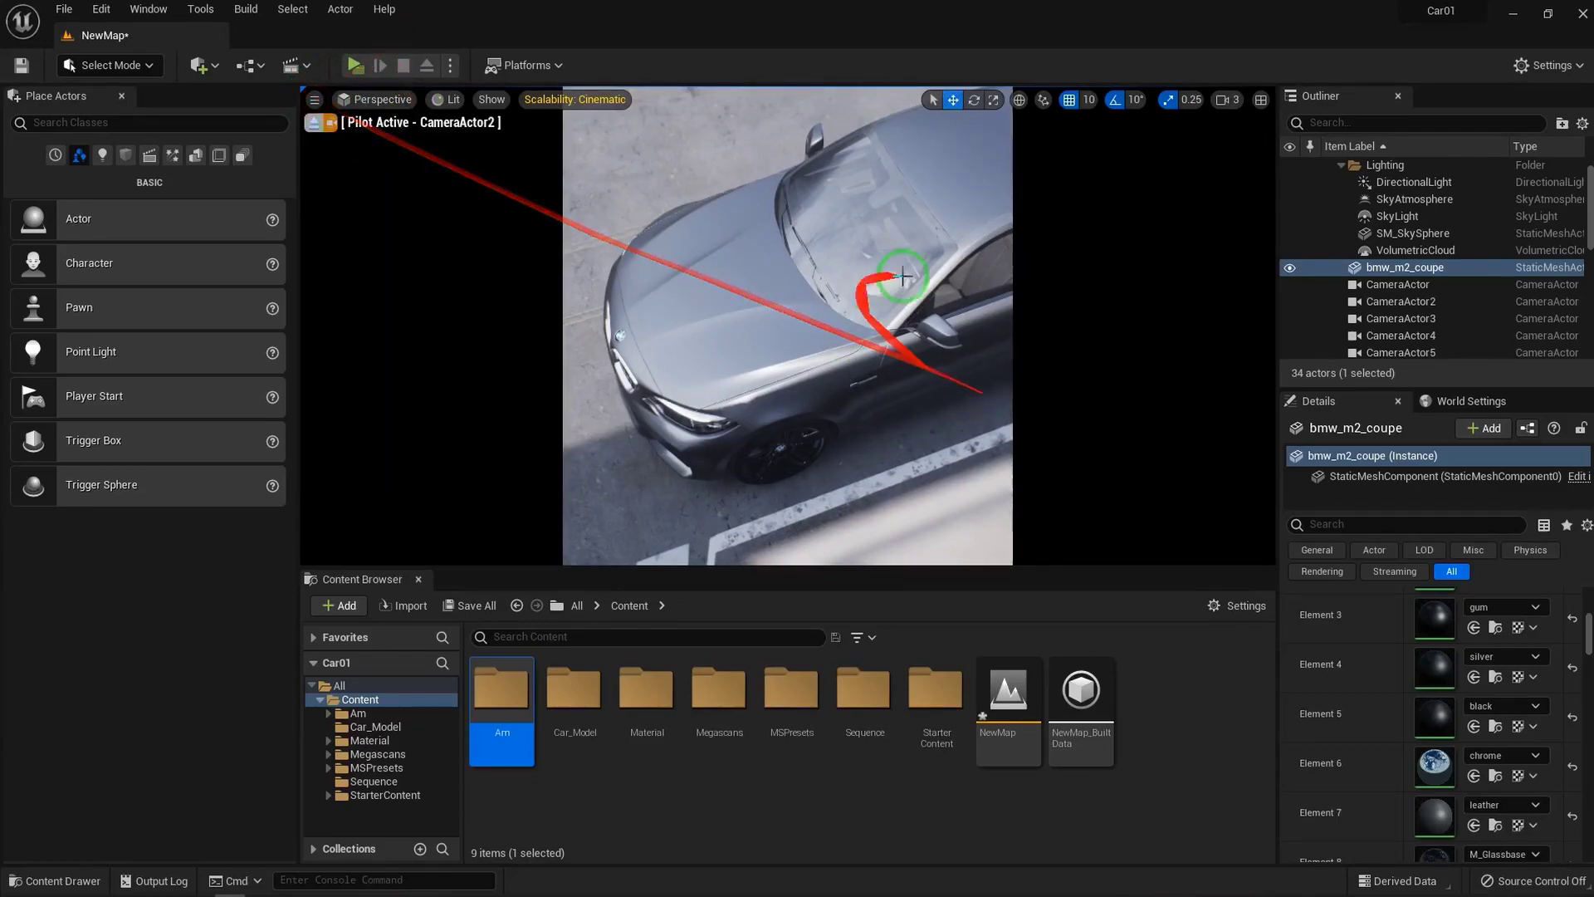
# Select CameraActor2 and stop piloting it to return to the free perspective view
pyautogui.click(1426, 303)
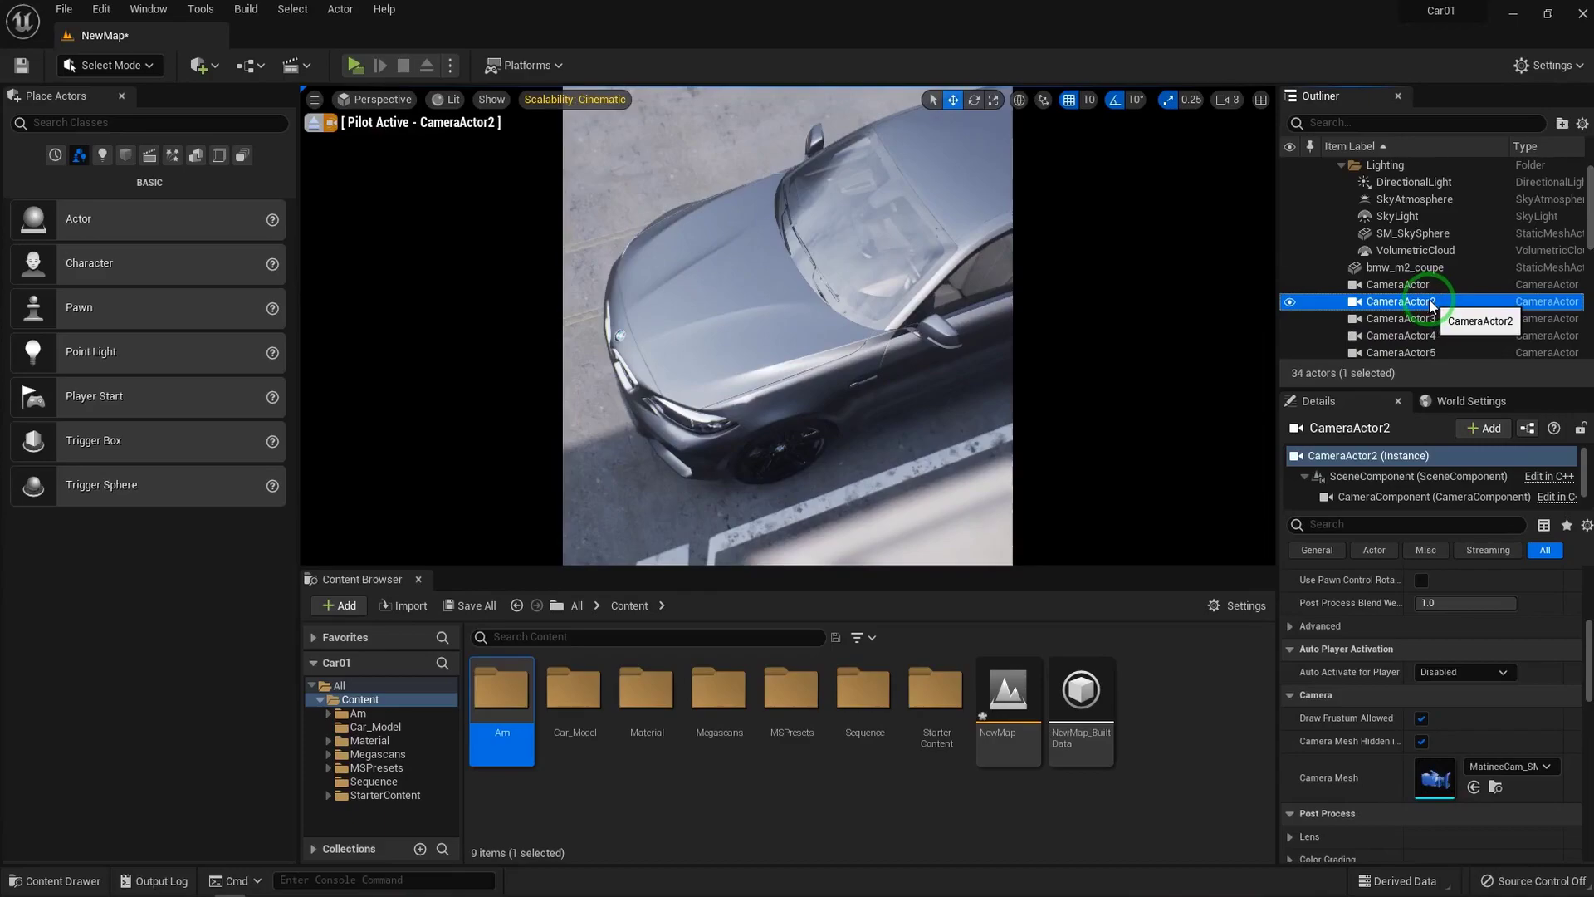
pyautogui.rightClick(1430, 305)
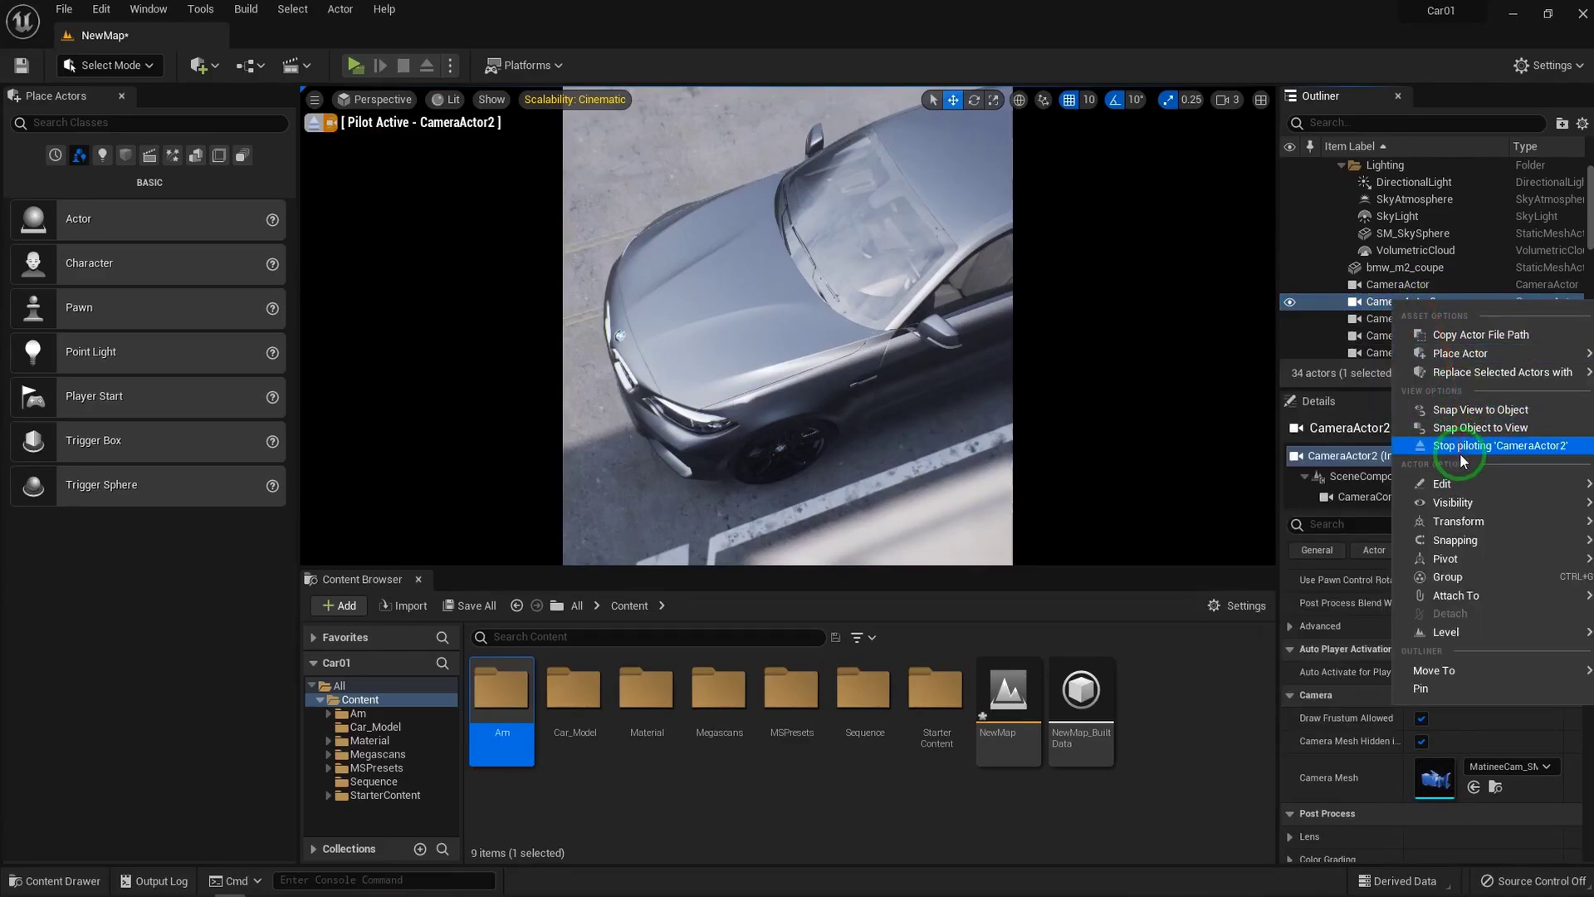
pyautogui.click(1436, 445)
# Find the car in the level and select the bmw_m2_coupe mesh
pyautogui.rightClick(818, 362)
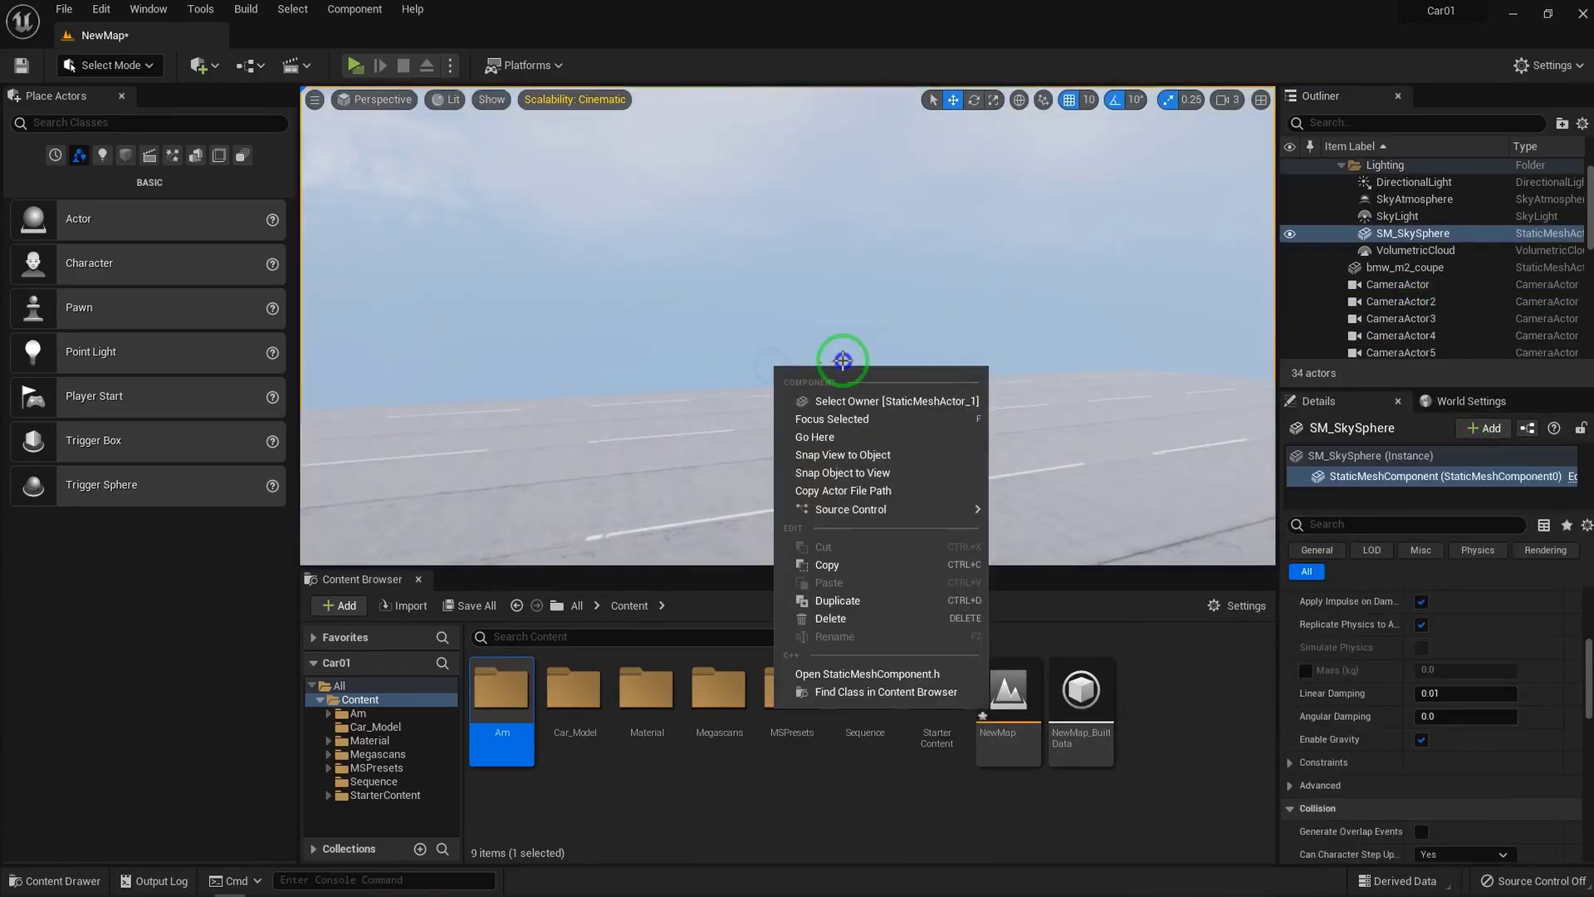
pyautogui.click(759, 288)
pyautogui.moveTo(793, 345); pyautogui.dragTo(1030, 334, button='right')
pyautogui.click(1106, 333)
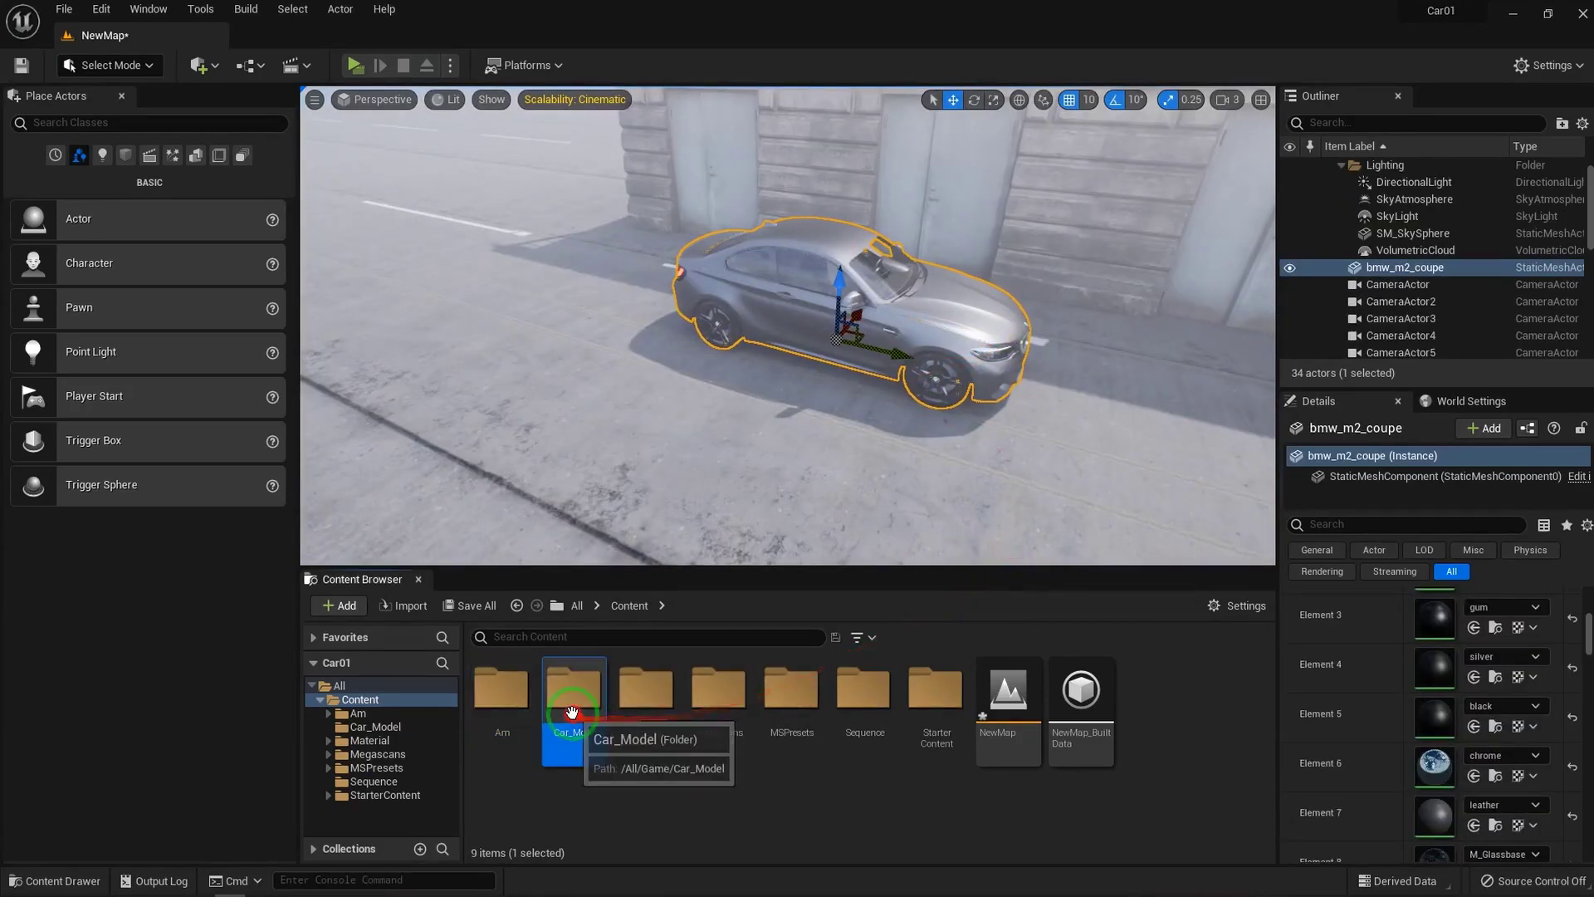
# Check the Nanite enable option for the bmw_m2_coupe static mesh in the Car_Model folder, leaving it as is
pyautogui.doubleClick(574, 693)
pyautogui.rightClick(722, 720)
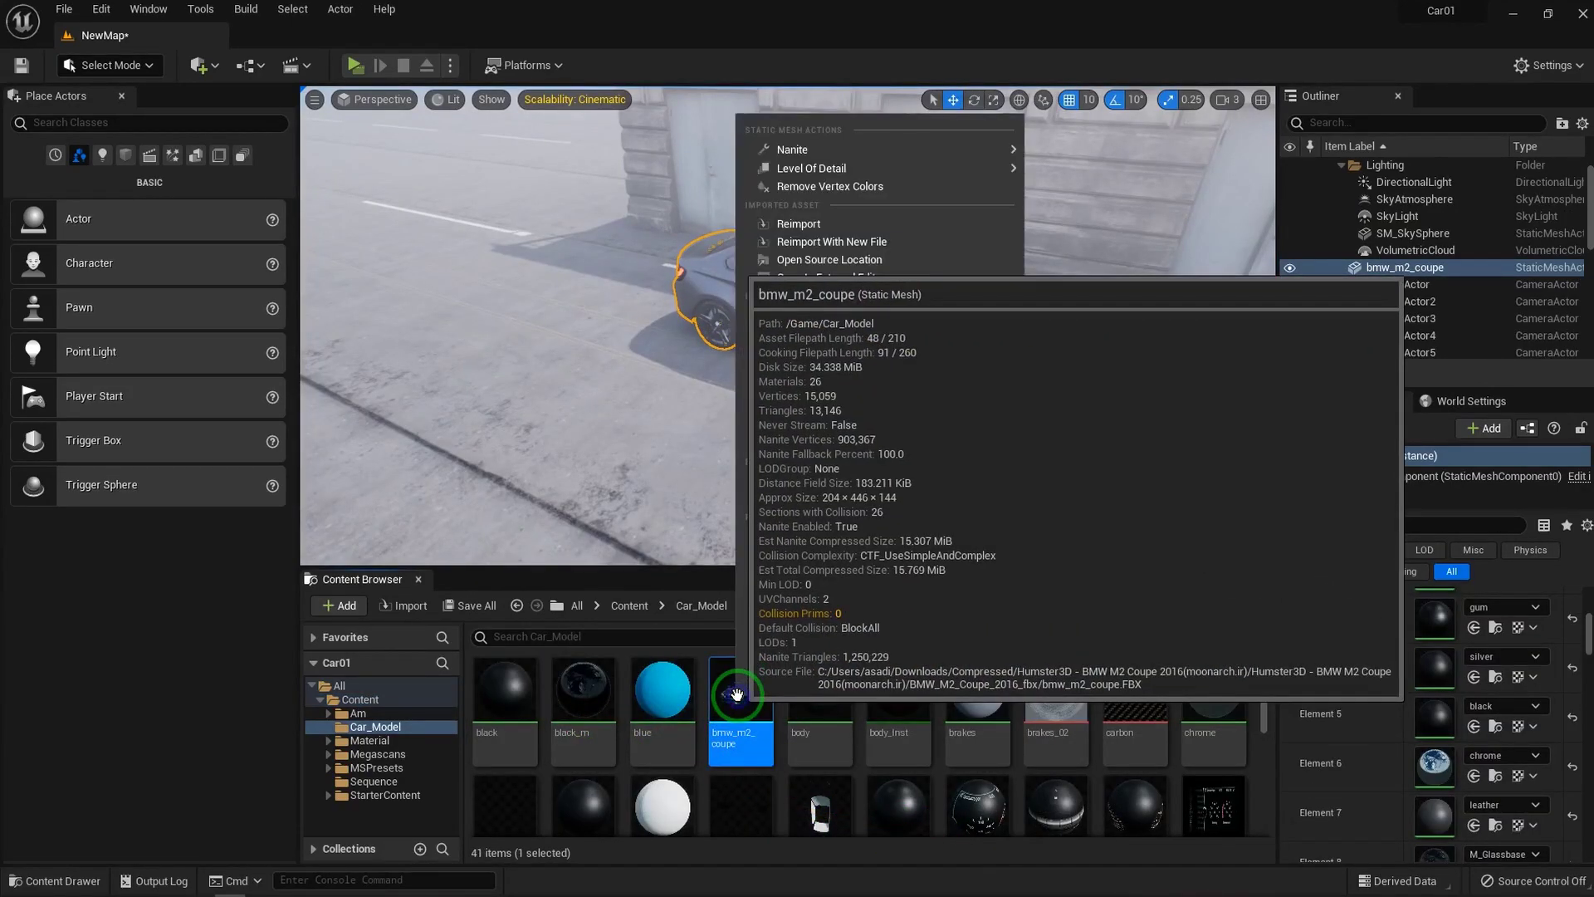
pyautogui.moveTo(964, 147)
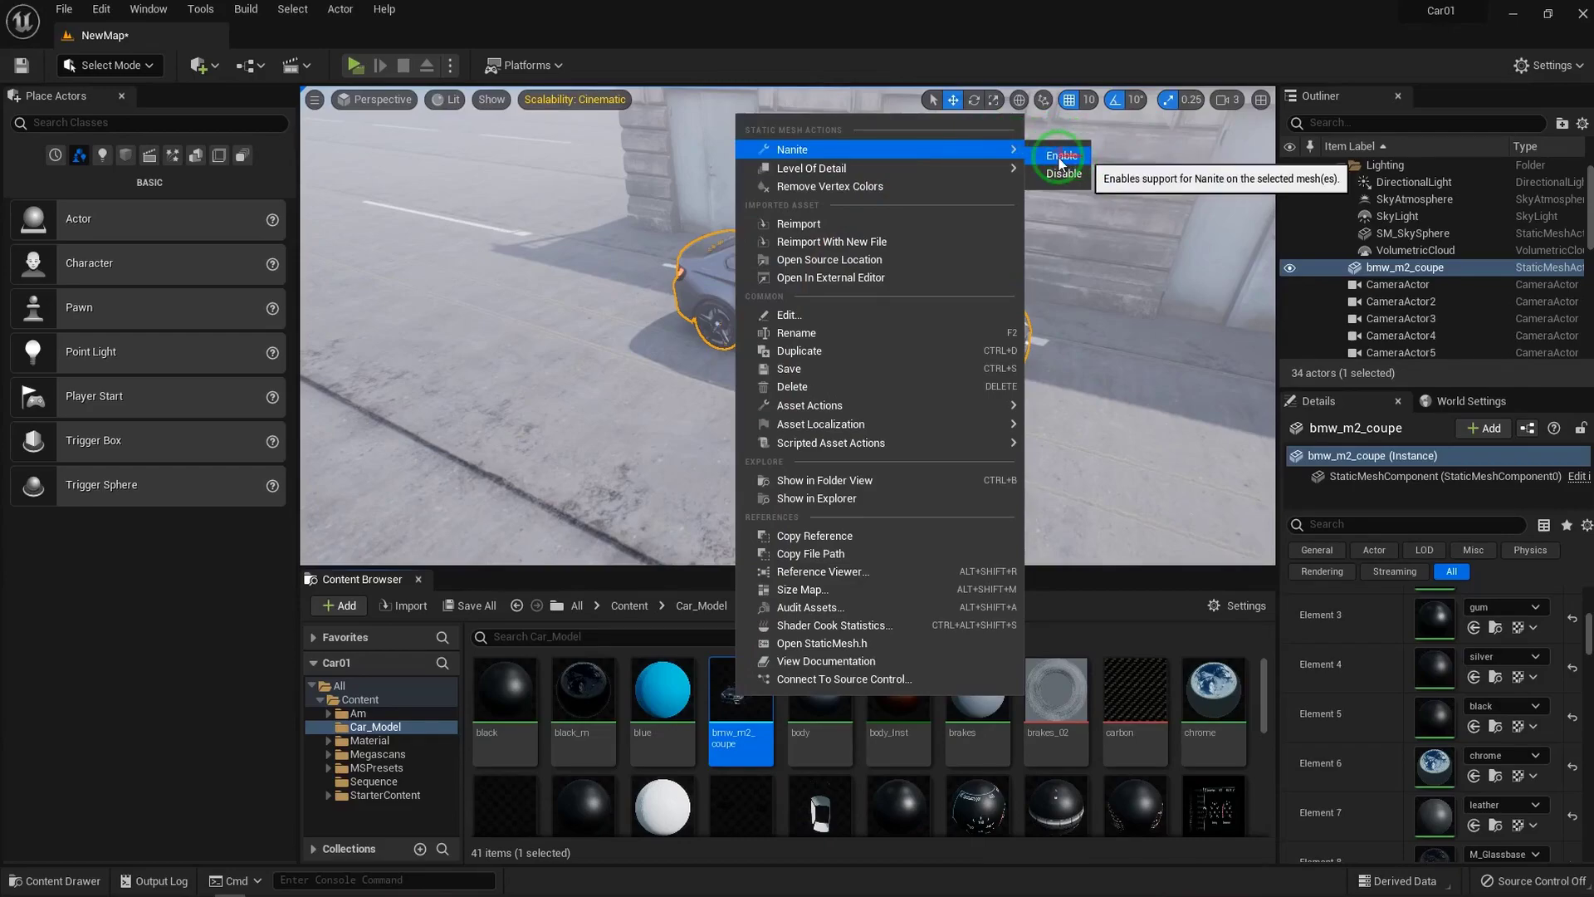
pyautogui.click(747, 300)
# Examine the car's paint and the surrounding walls and road from the front, side and rear
pyautogui.click(805, 331)
pyautogui.moveTo(895, 331); pyautogui.dragTo(929, 256, button='right')
pyautogui.click(943, 392)
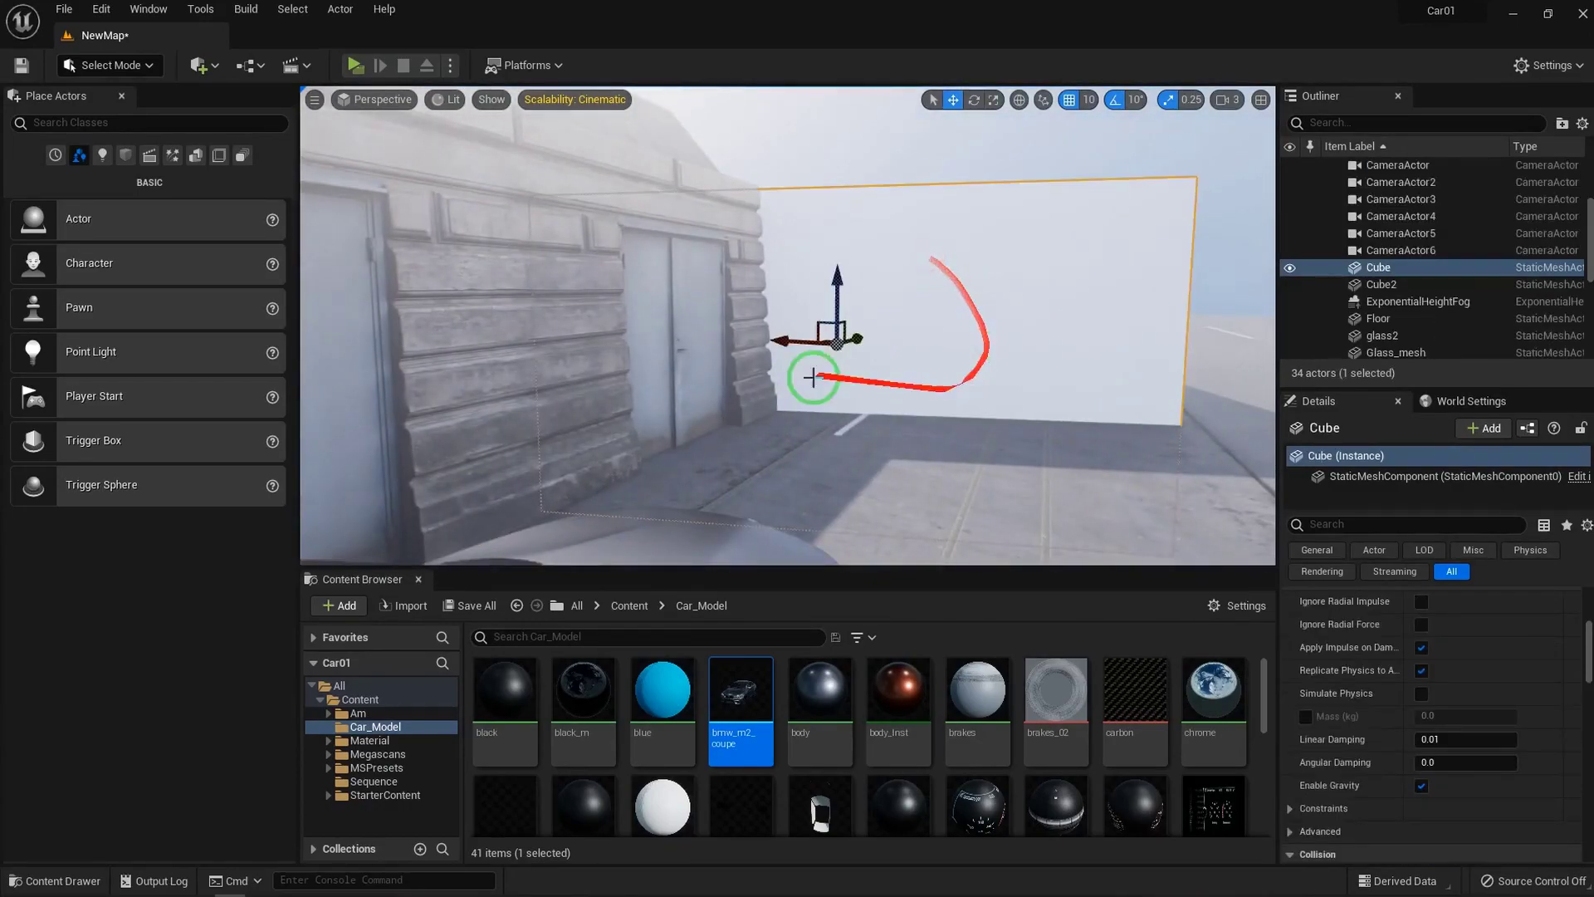
pyautogui.moveTo(951, 384); pyautogui.dragTo(990, 369, button='right')
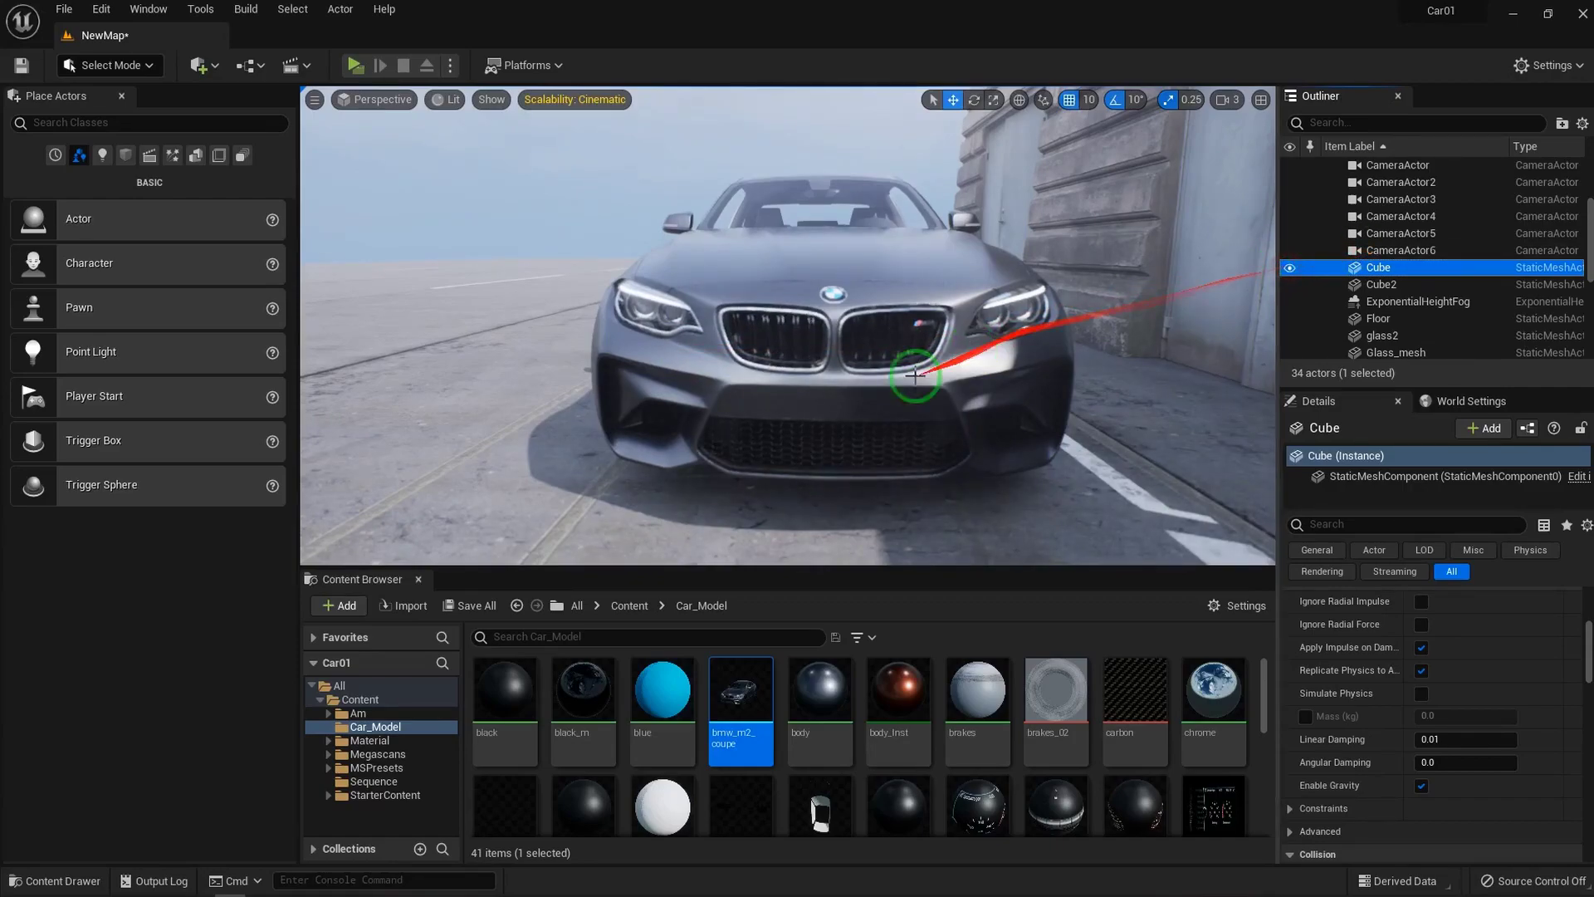
pyautogui.moveTo(844, 399); pyautogui.dragTo(710, 249, button='right')
pyautogui.click(700, 253)
pyautogui.moveTo(791, 281)
pyautogui.mouseDown(button='right')
pyautogui.moveTo(879, 341)
pyautogui.moveTo(861, 420)
pyautogui.moveTo(872, 356)
pyautogui.moveTo(838, 331)
pyautogui.moveTo(819, 274)
pyautogui.moveTo(893, 316)
pyautogui.mouseUp(button='right')
pyautogui.click(835, 358)
pyautogui.click(872, 356)
pyautogui.press('s')
pyautogui.scroll(1, 1433, 246)
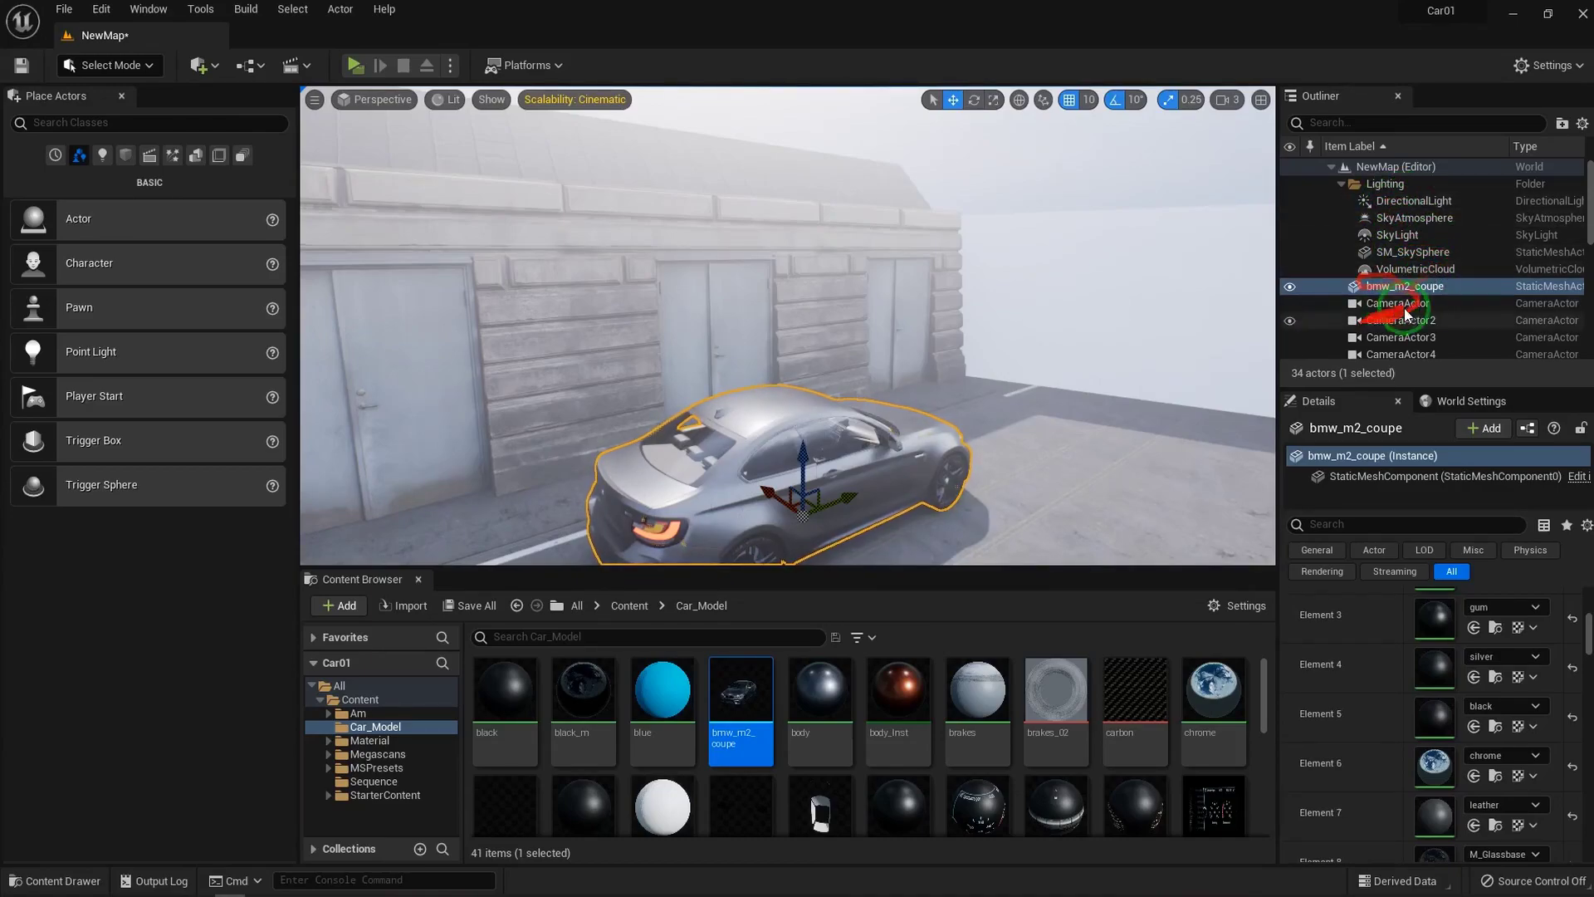
pyautogui.moveTo(883, 348); pyautogui.dragTo(765, 409, button='right')
pyautogui.click(757, 361)
pyautogui.click(764, 304)
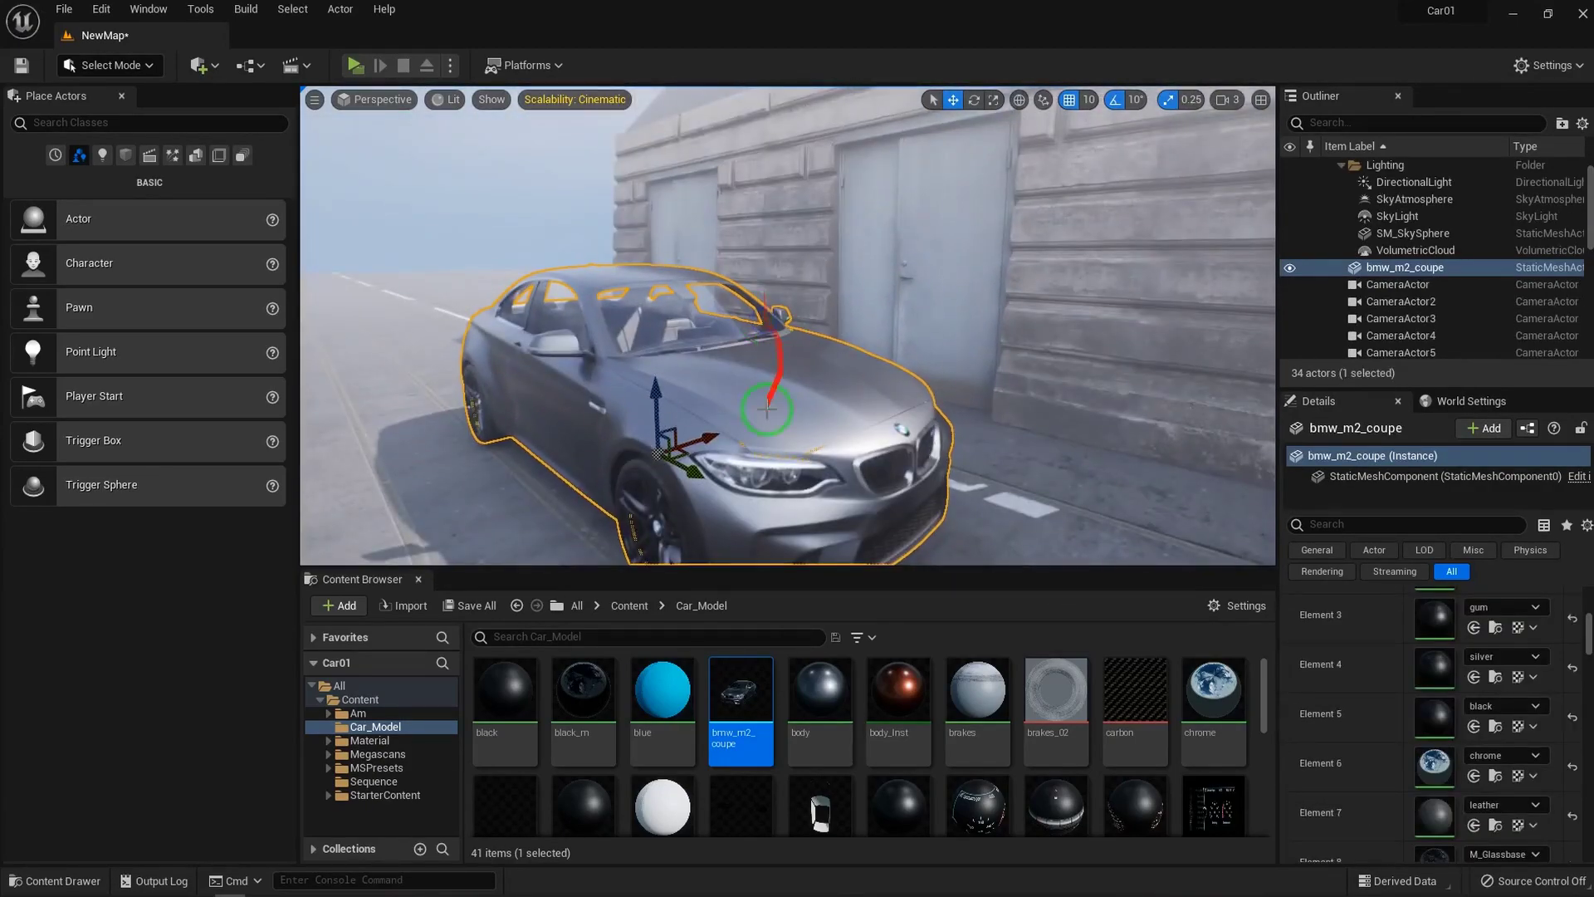
# Create a new material in the Content folder and name it M_Carpaint01
pyautogui.click(636, 605)
pyautogui.rightClick(685, 781)
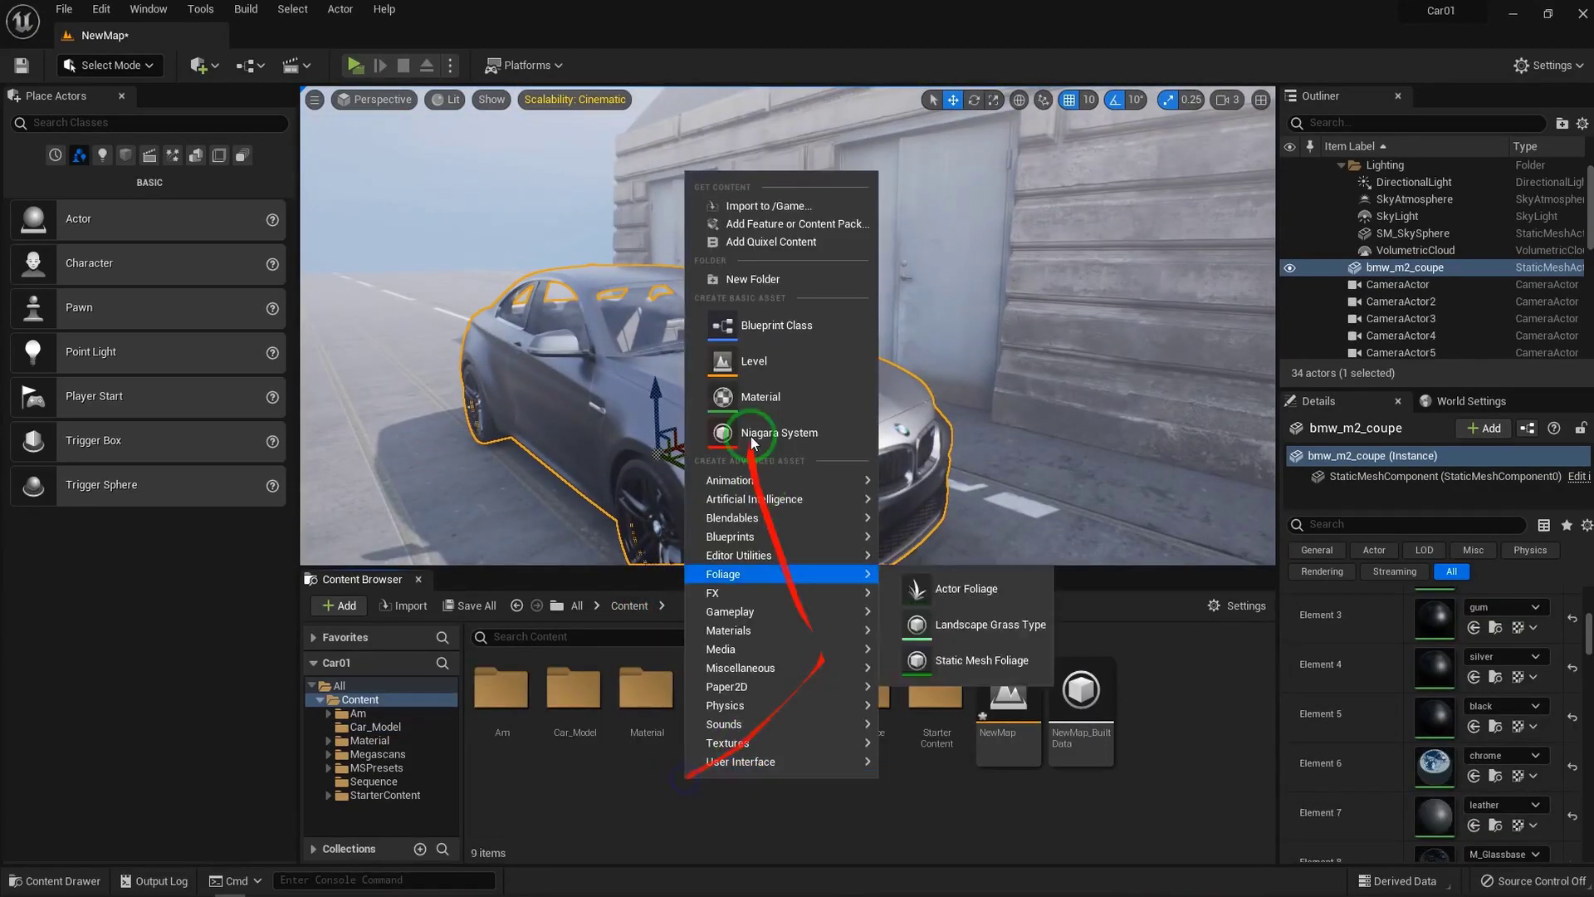
pyautogui.click(757, 395)
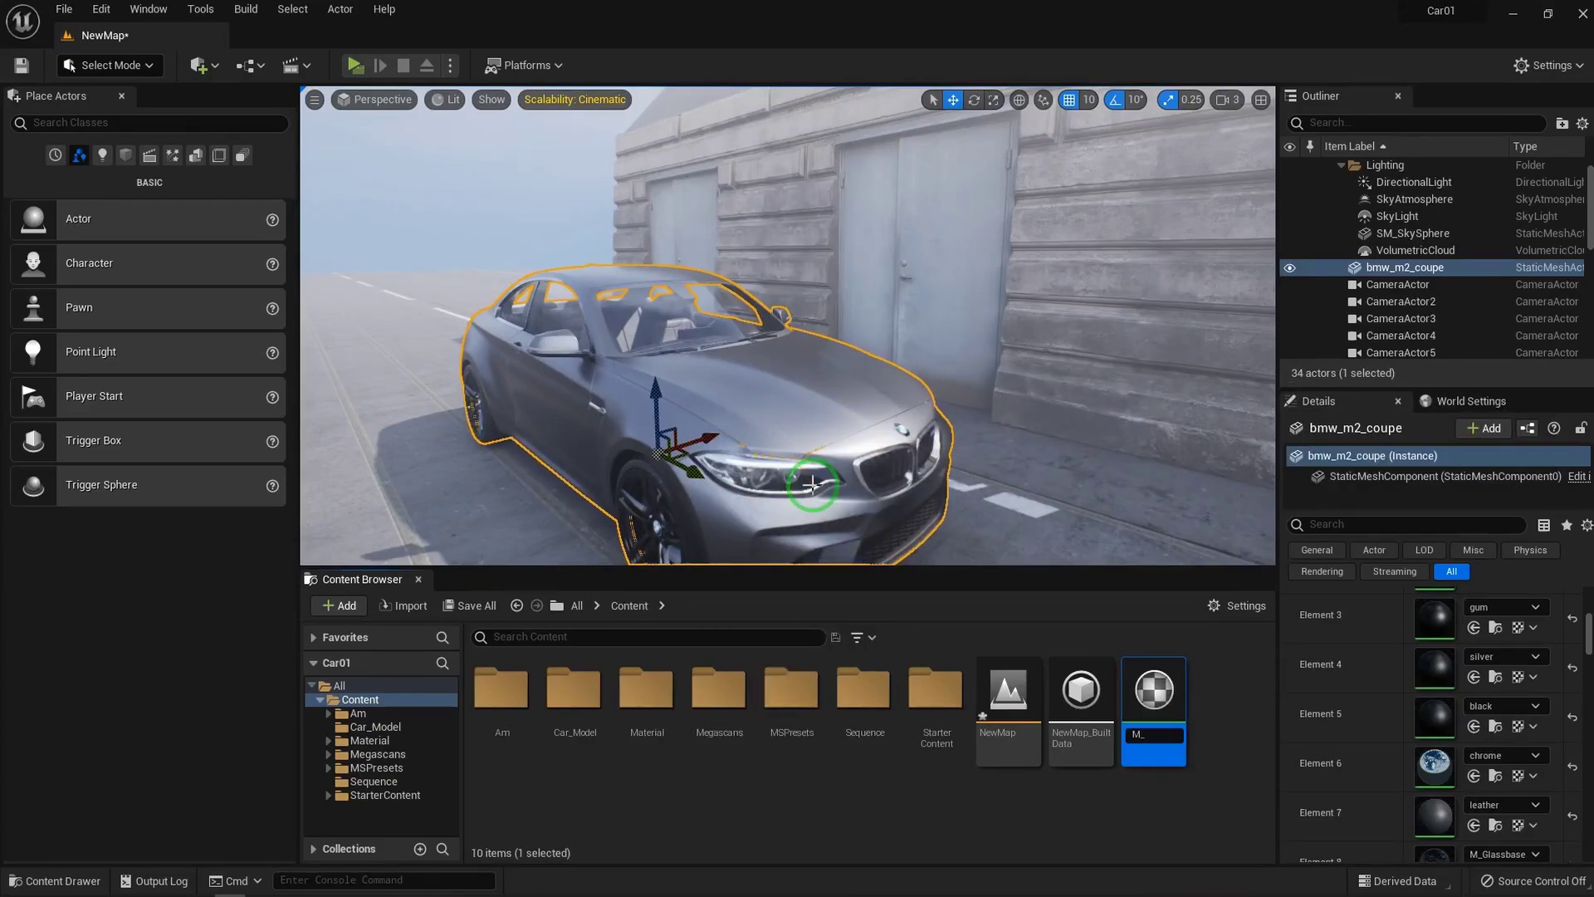
pyautogui.press('Return')
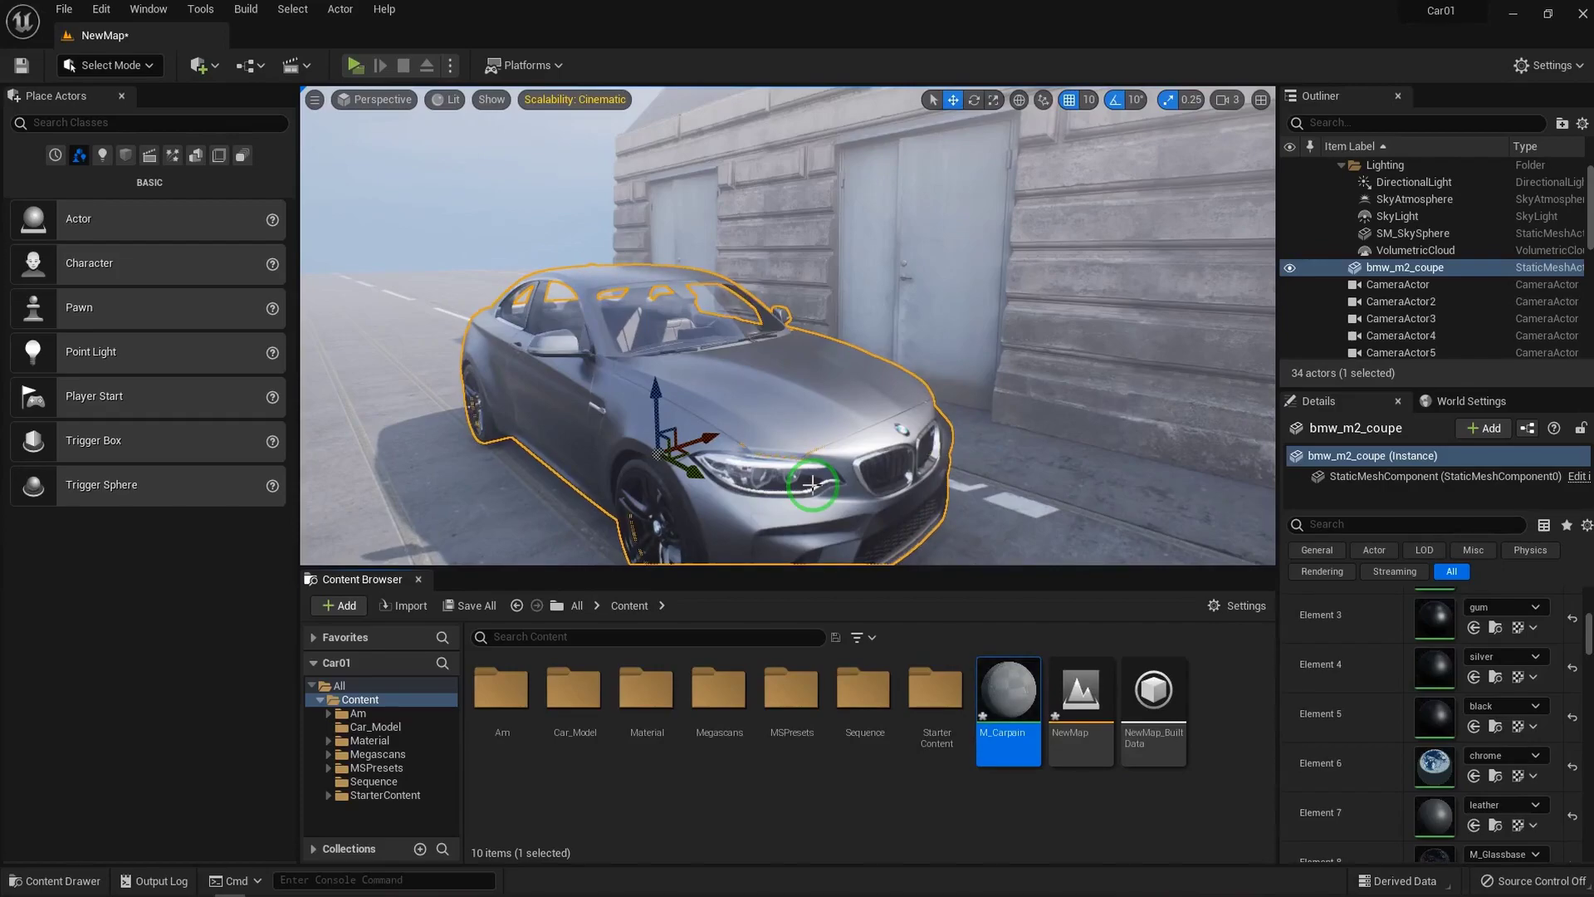
pyautogui.rightClick(1020, 736)
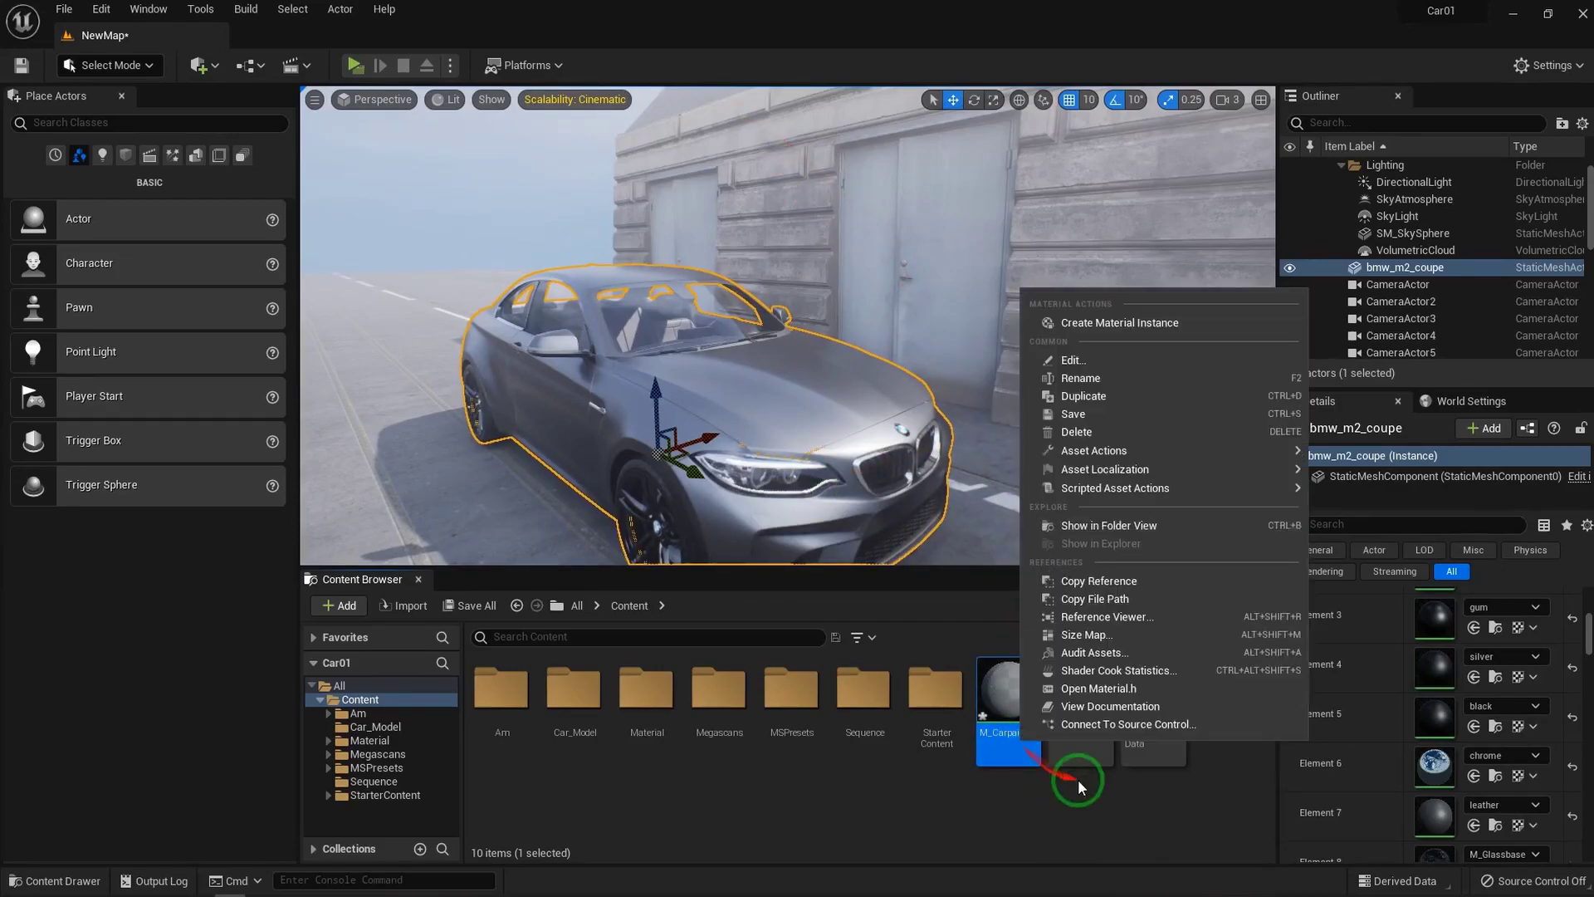
pyautogui.click(1106, 380)
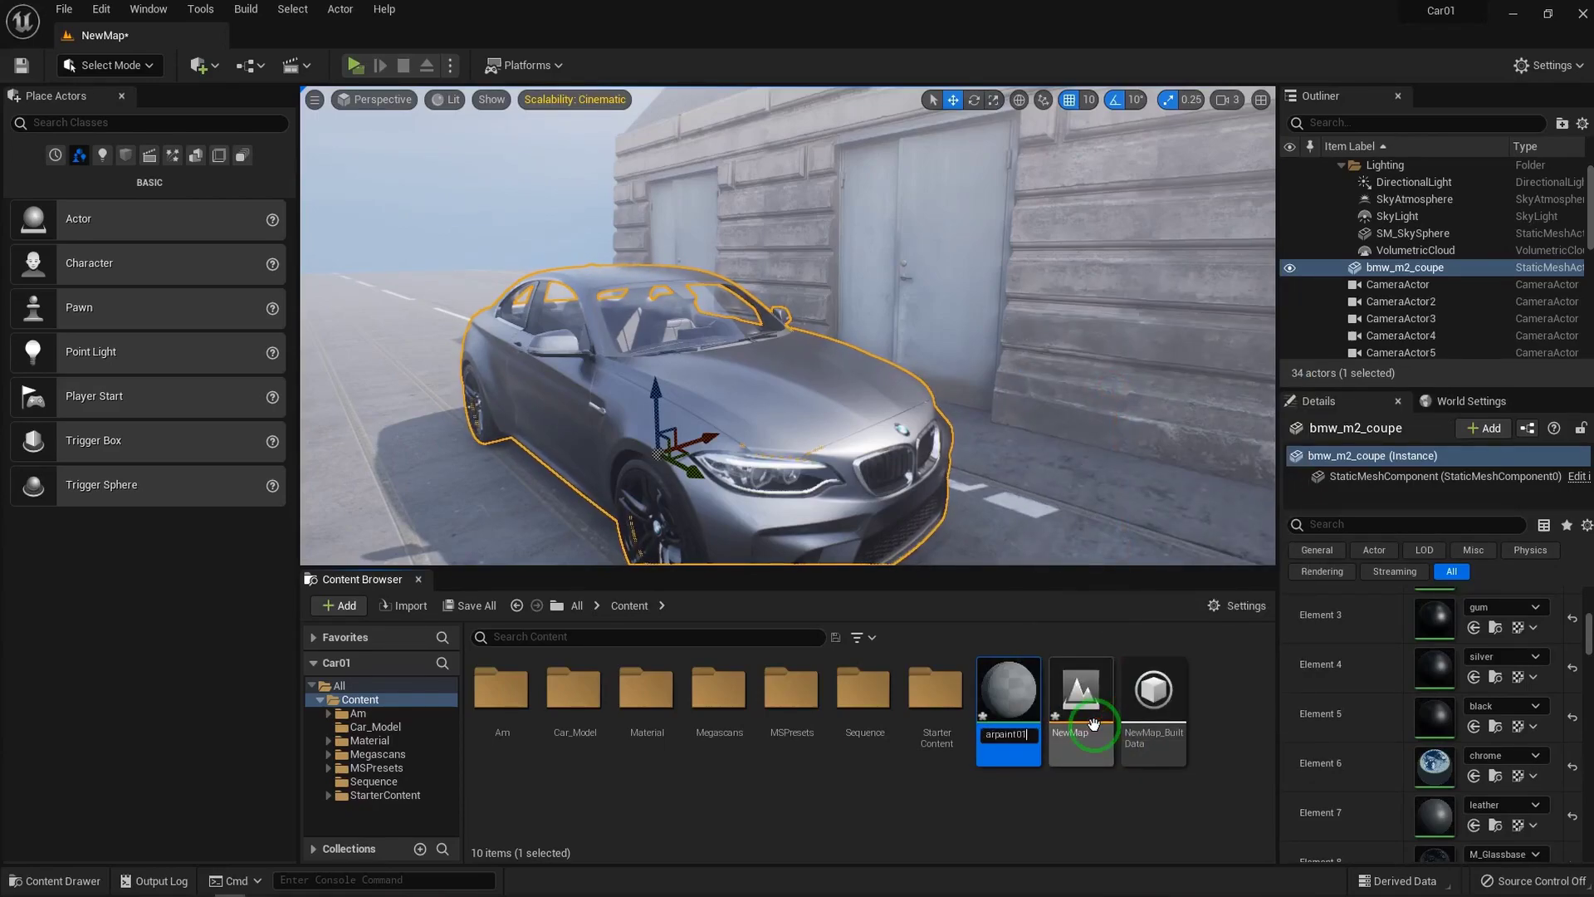
# Assign M_Carpaint01 to material slot Element 1 of bmw_m2_coupe and deselect the car to view the paint
pyautogui.moveTo(1029, 706); pyautogui.dragTo(711, 427)
pyautogui.scroll(3, 1445, 730)
pyautogui.moveTo(1009, 701); pyautogui.dragTo(1434, 656)
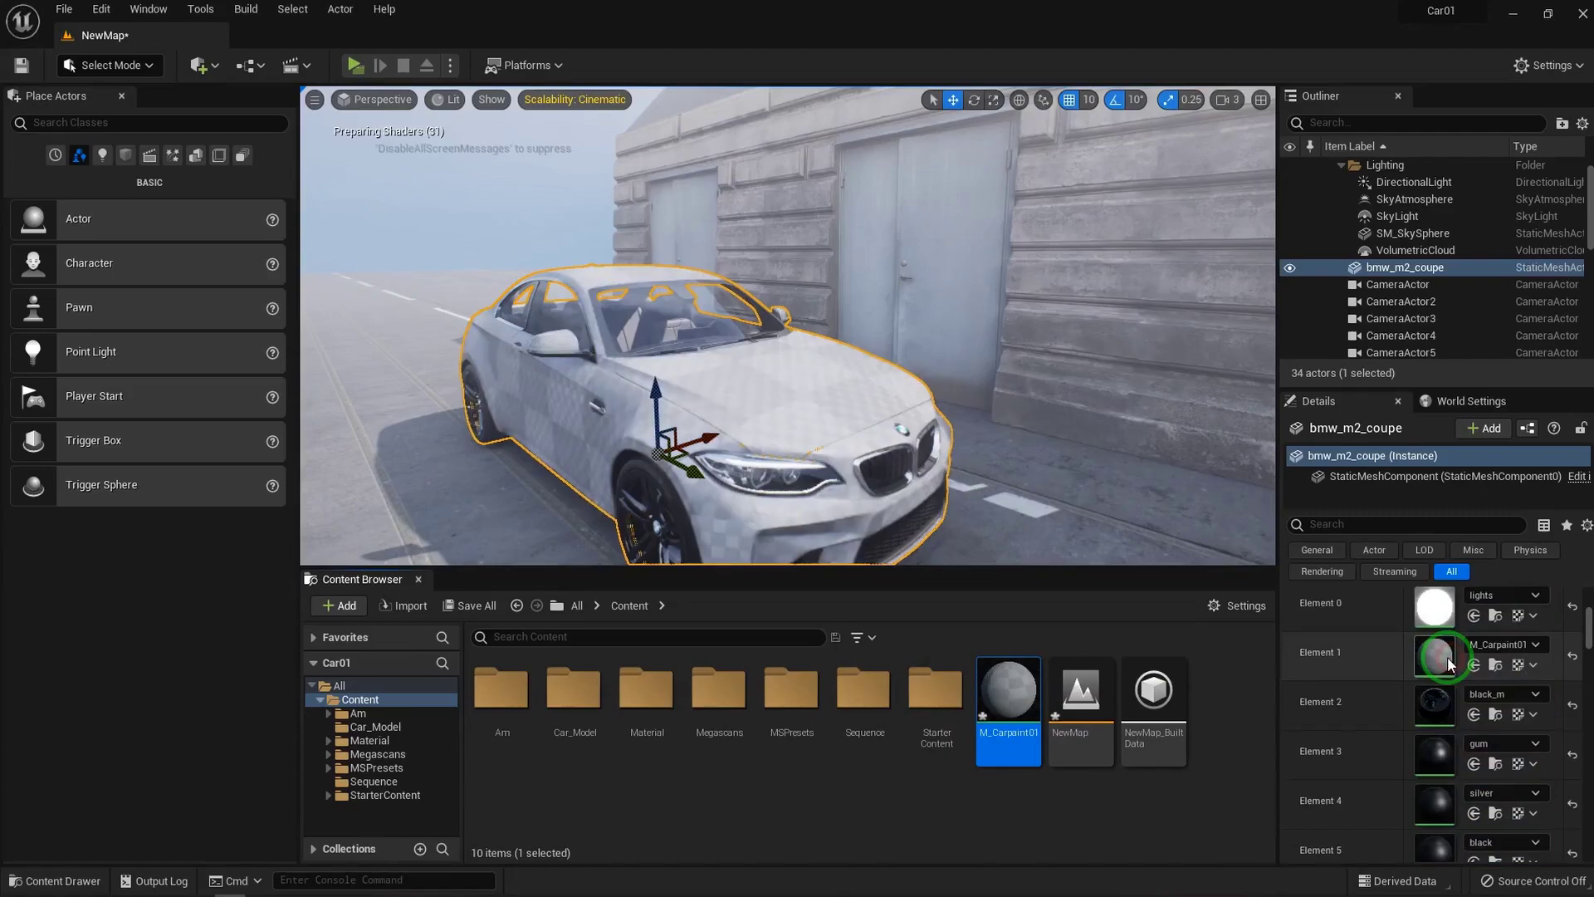
pyautogui.click(473, 185)
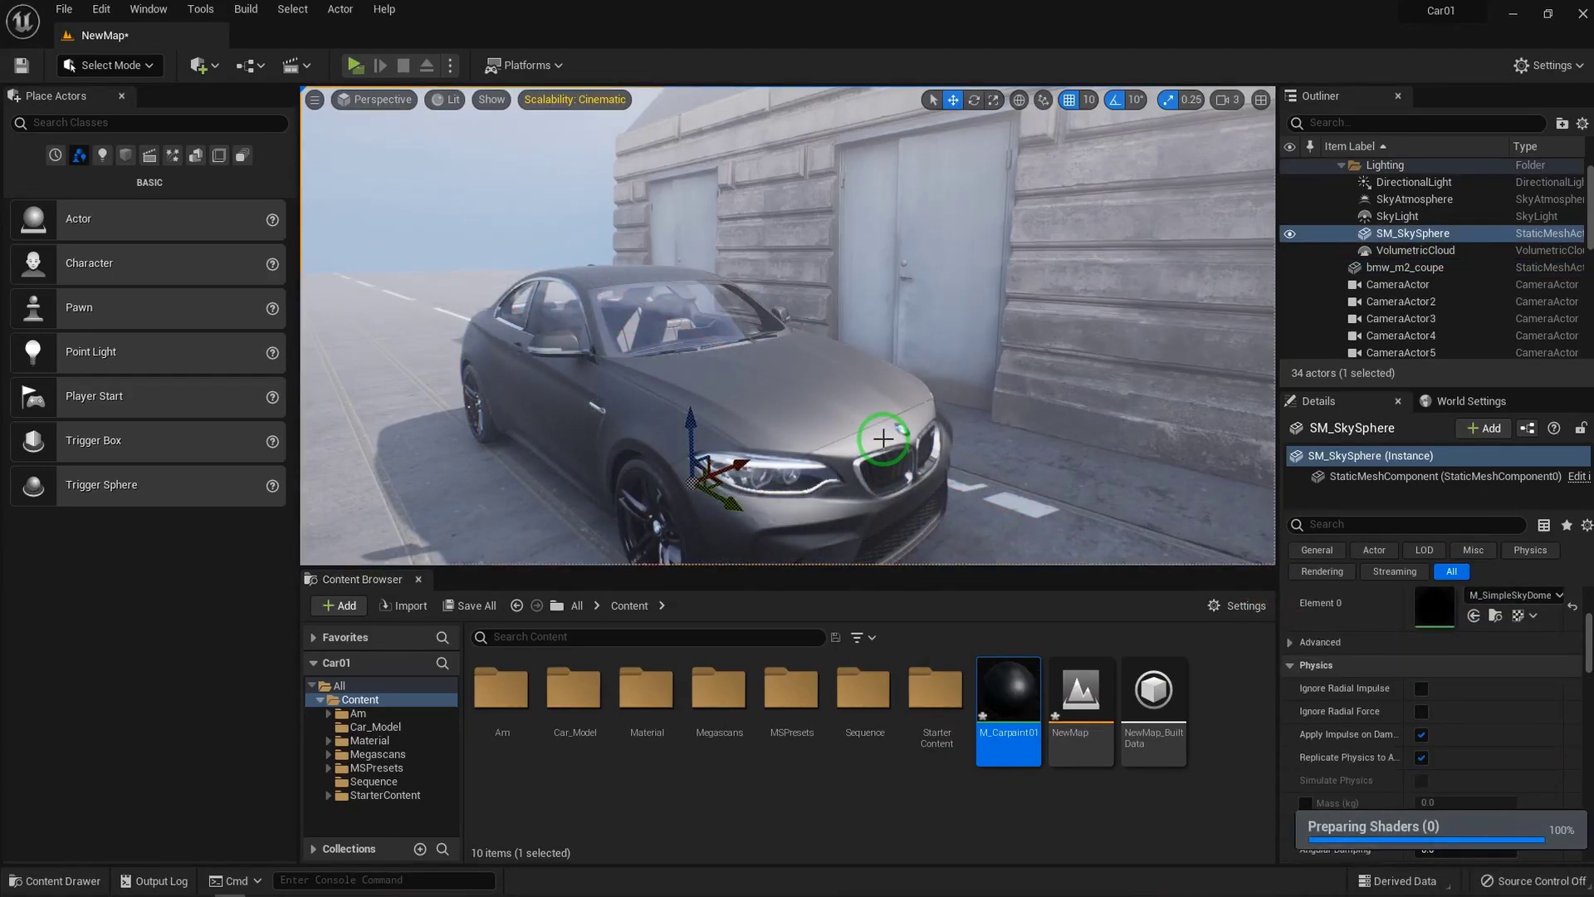
pyautogui.moveTo(884, 438); pyautogui.dragTo(792, 455, button='right')
pyautogui.keyDown('alt'); pyautogui.moveTo(792, 455); pyautogui.dragTo(886, 445); pyautogui.keyUp('alt')
# Open M_Carpaint01 in the material editor and maximize its window
pyautogui.doubleClick(992, 694)
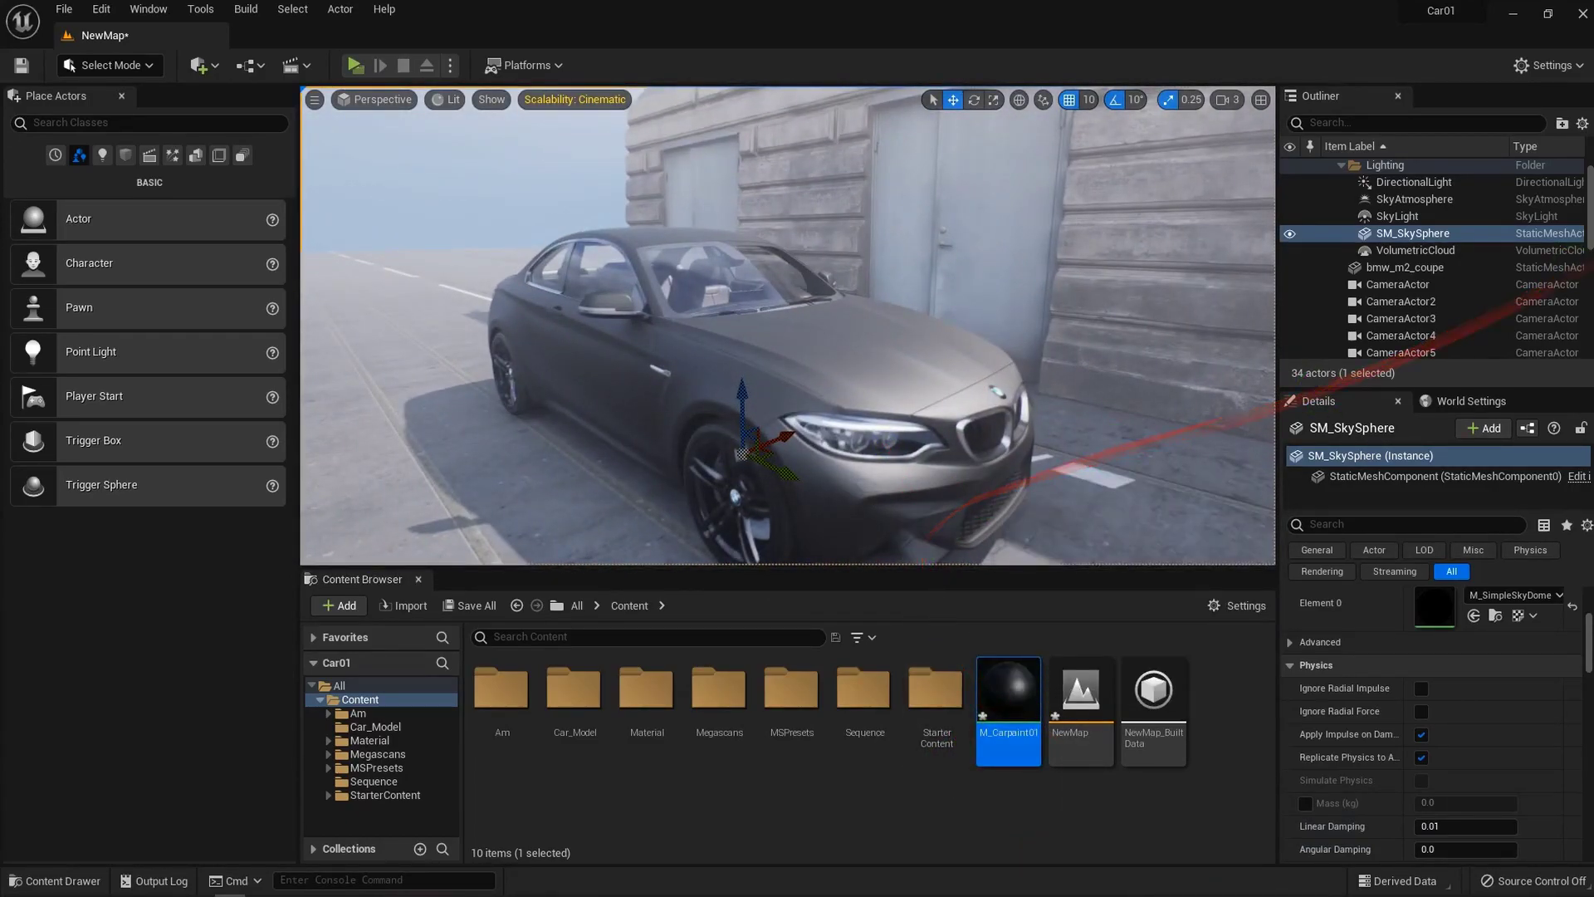
pyautogui.moveTo(996, 132); pyautogui.dragTo(987, 133)
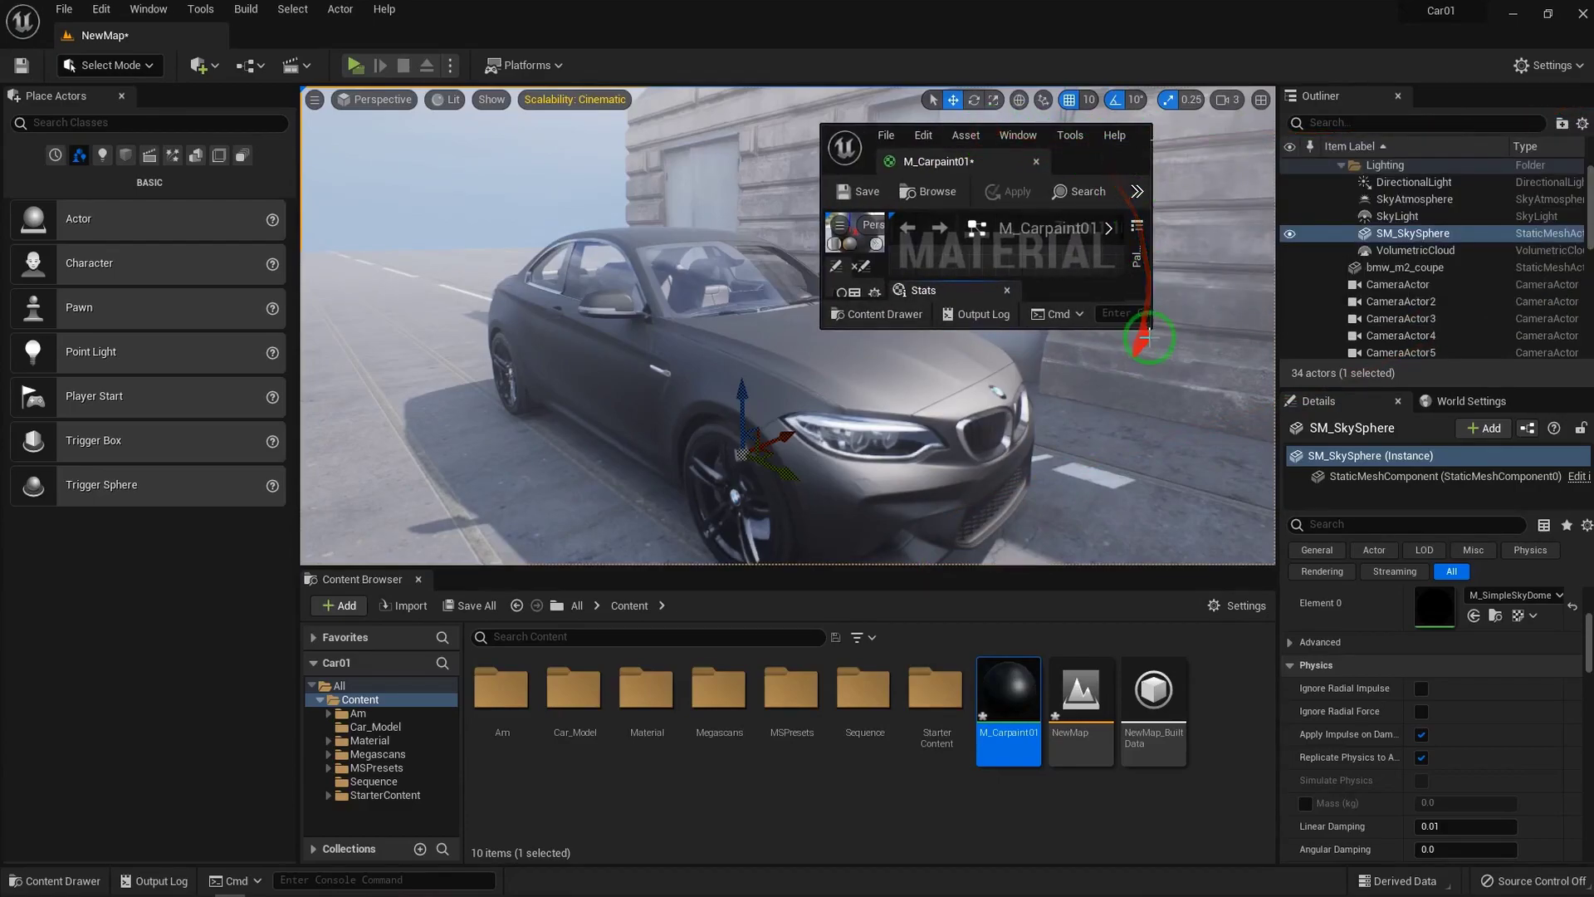
pyautogui.moveTo(1154, 328); pyautogui.dragTo(1372, 655)
pyautogui.click(1335, 140)
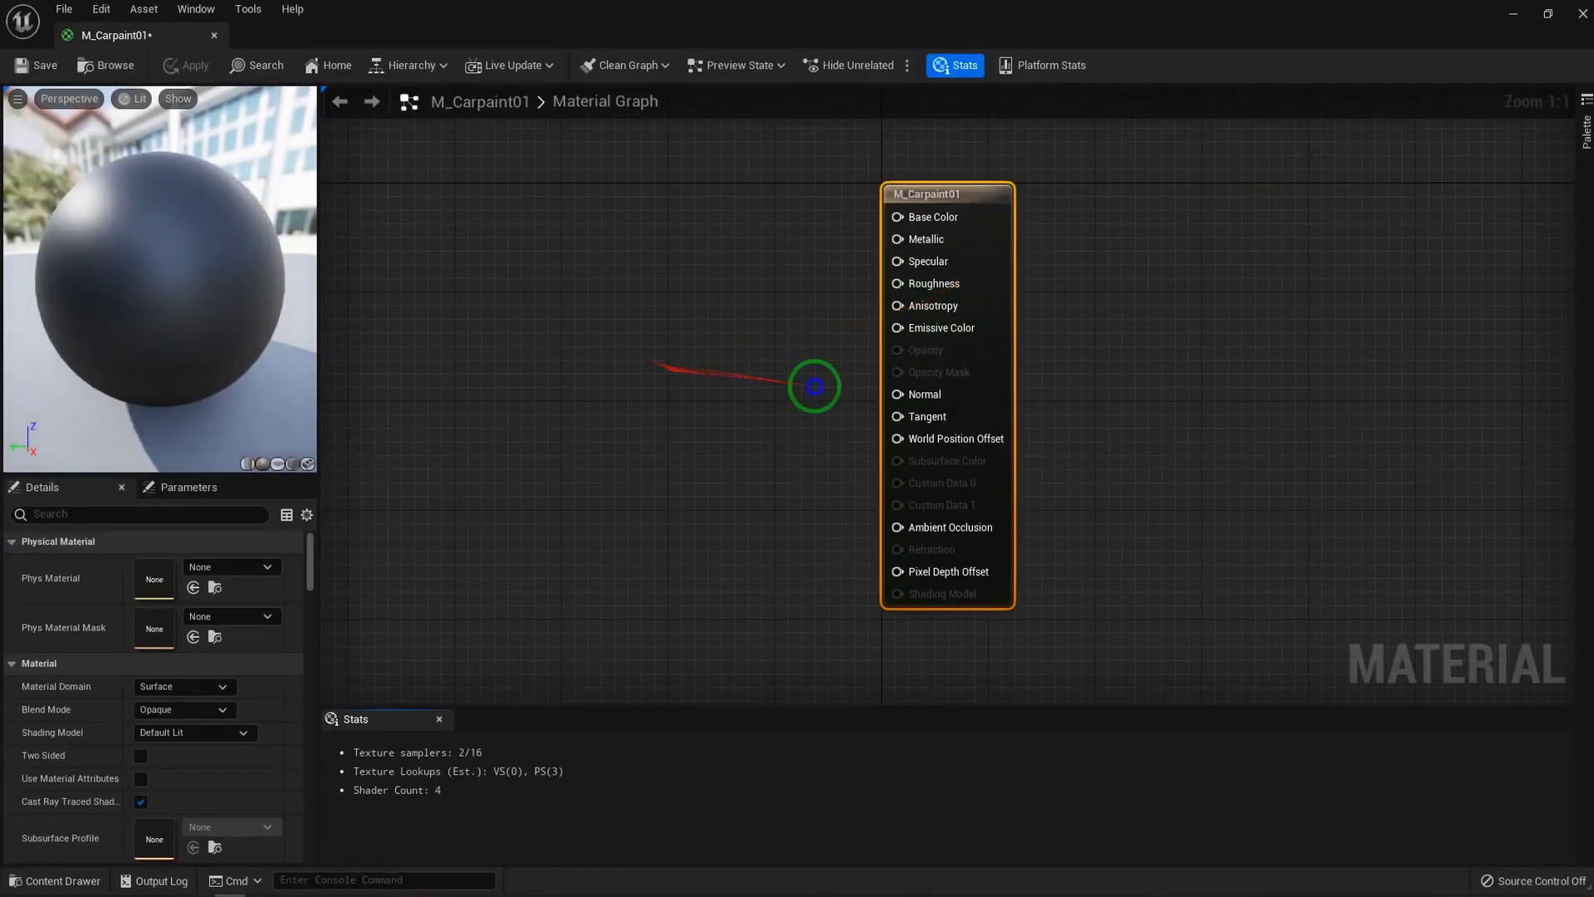
# Keep M_Carpaint01 on Surface and Opaque, set its shading model to Clear Coat, then save it and inspect the car
pyautogui.click(221, 687)
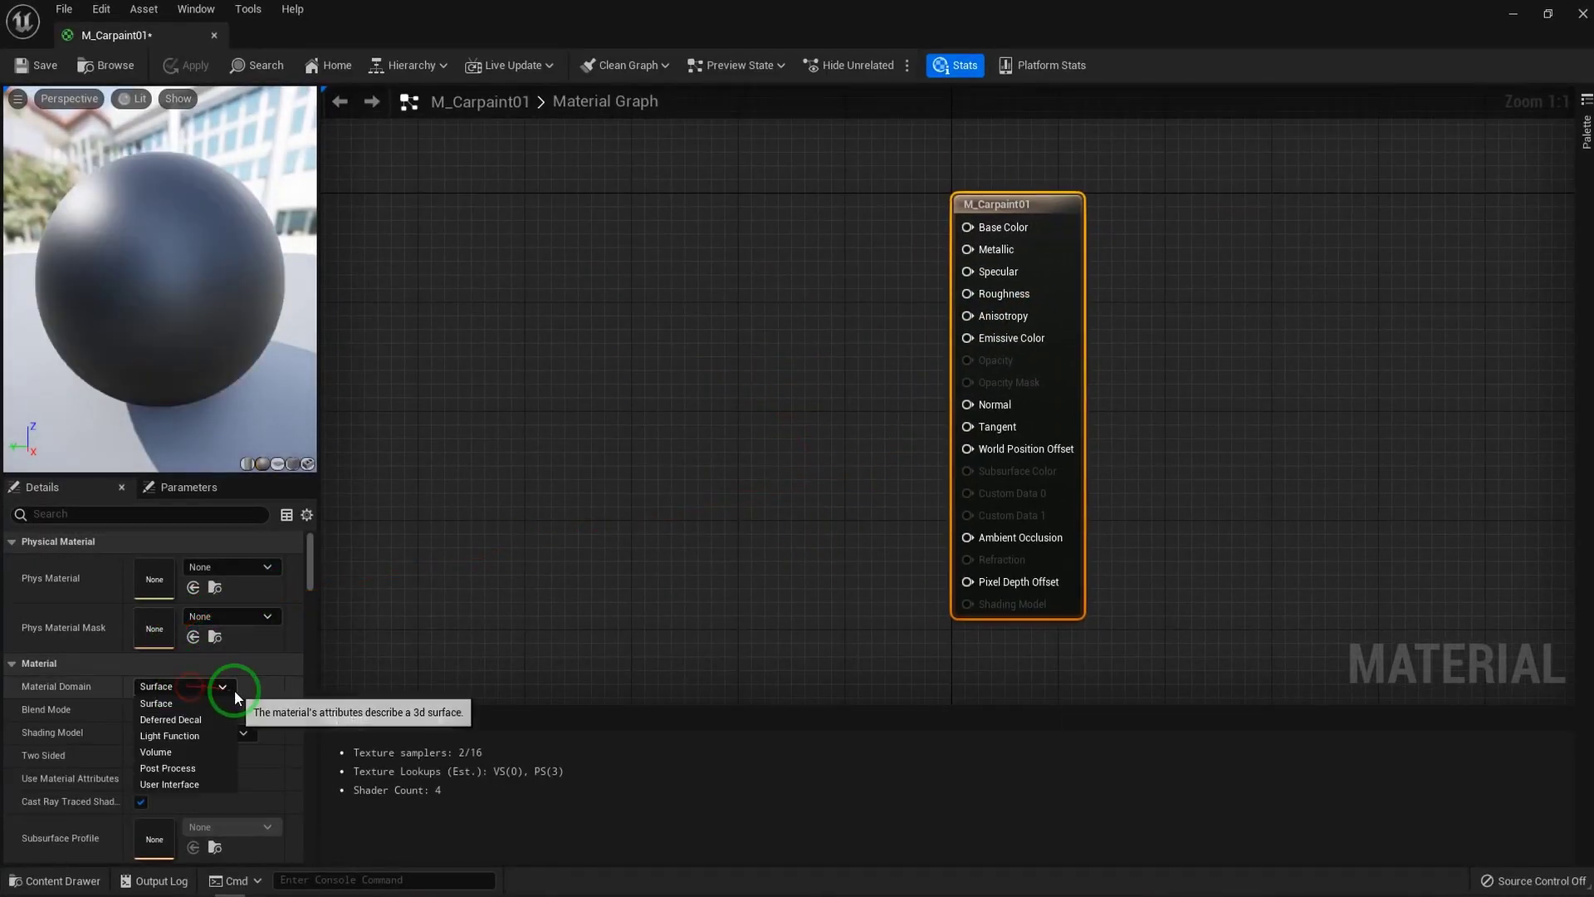
pyautogui.click(157, 703)
pyautogui.click(179, 711)
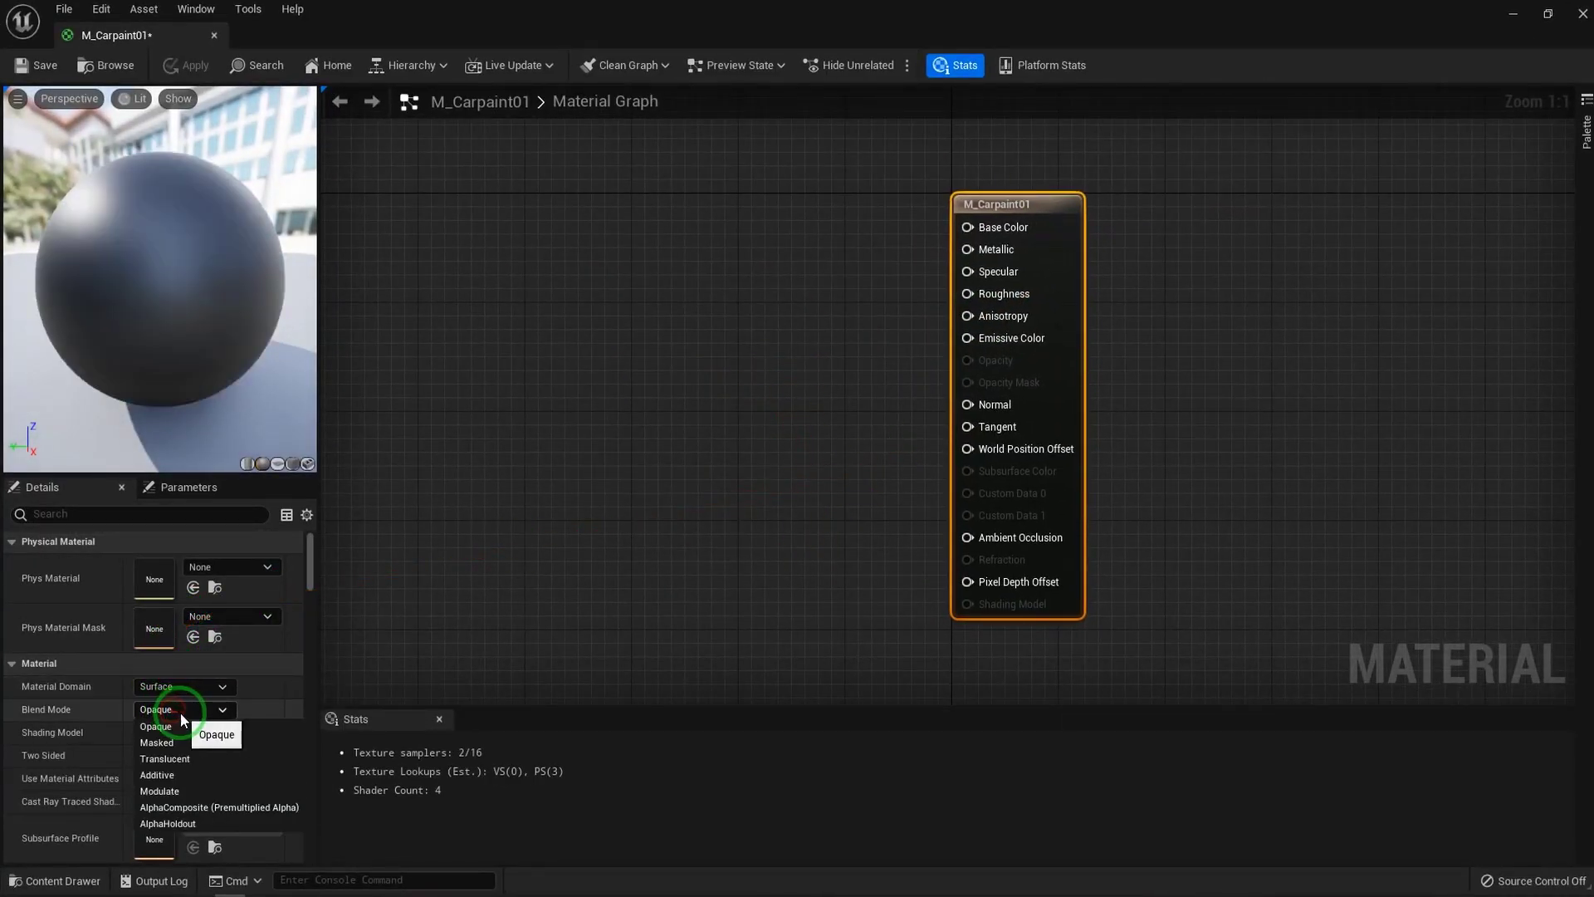
pyautogui.click(201, 721)
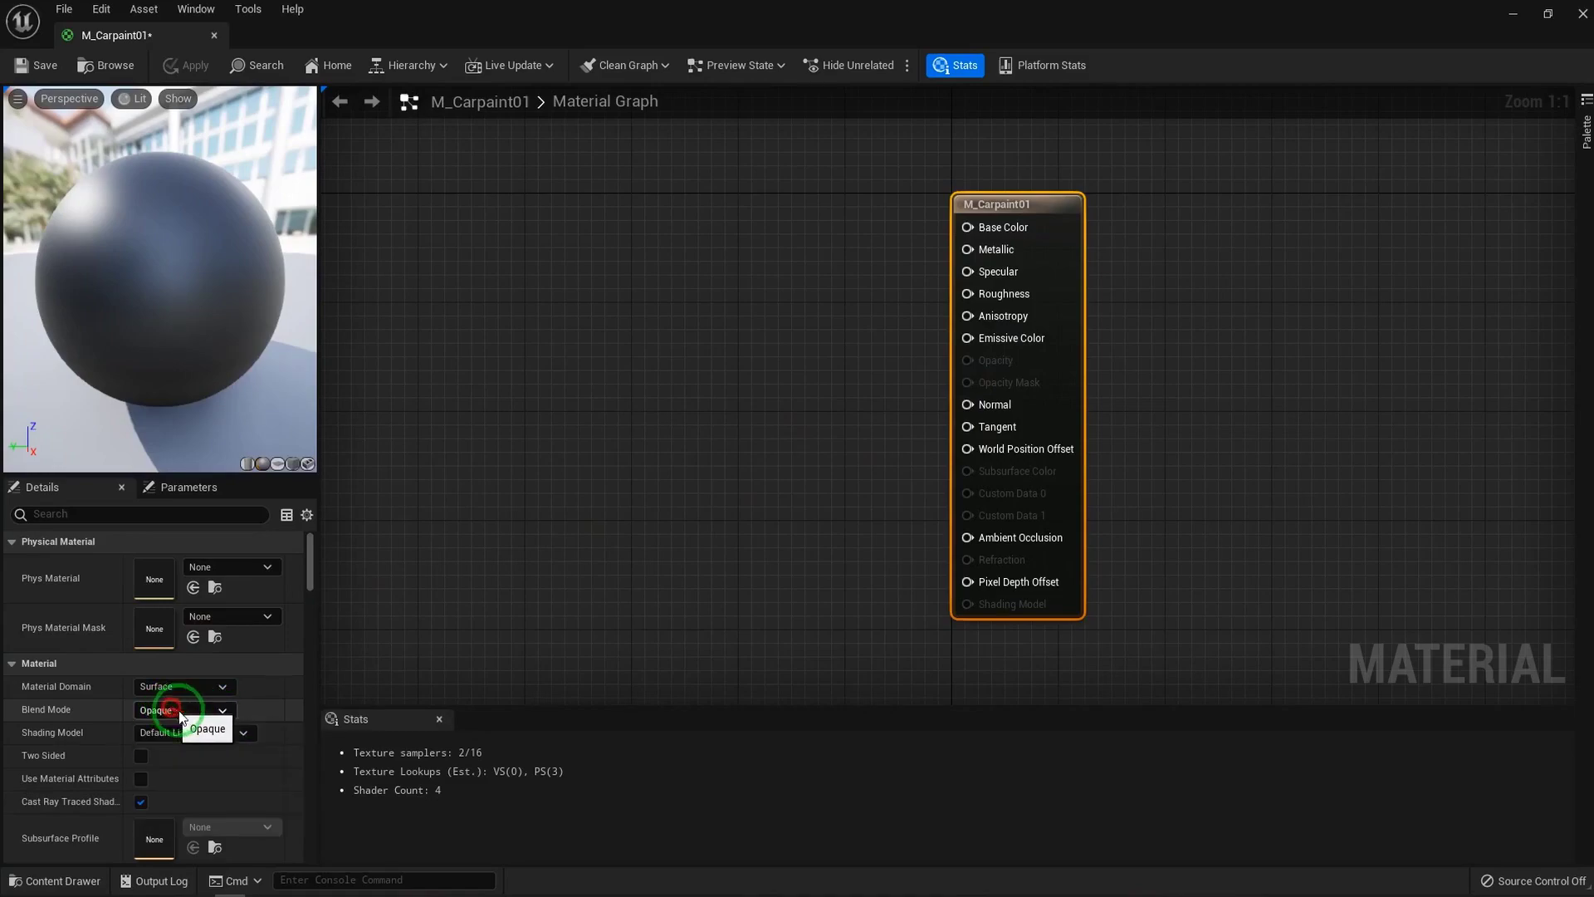
pyautogui.click(202, 734)
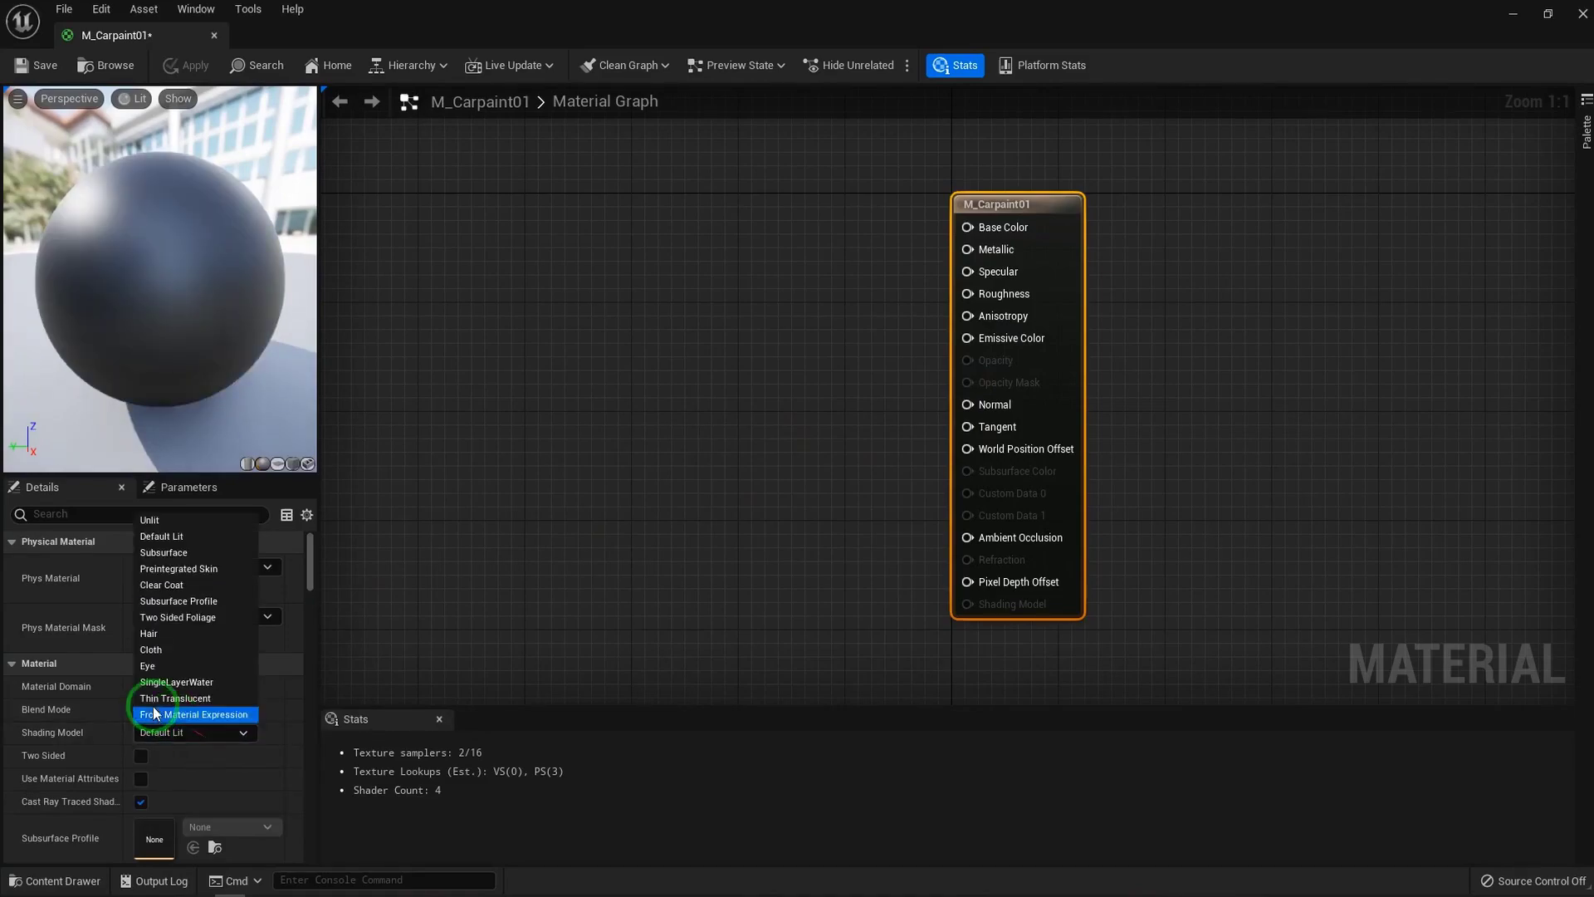
pyautogui.click(166, 586)
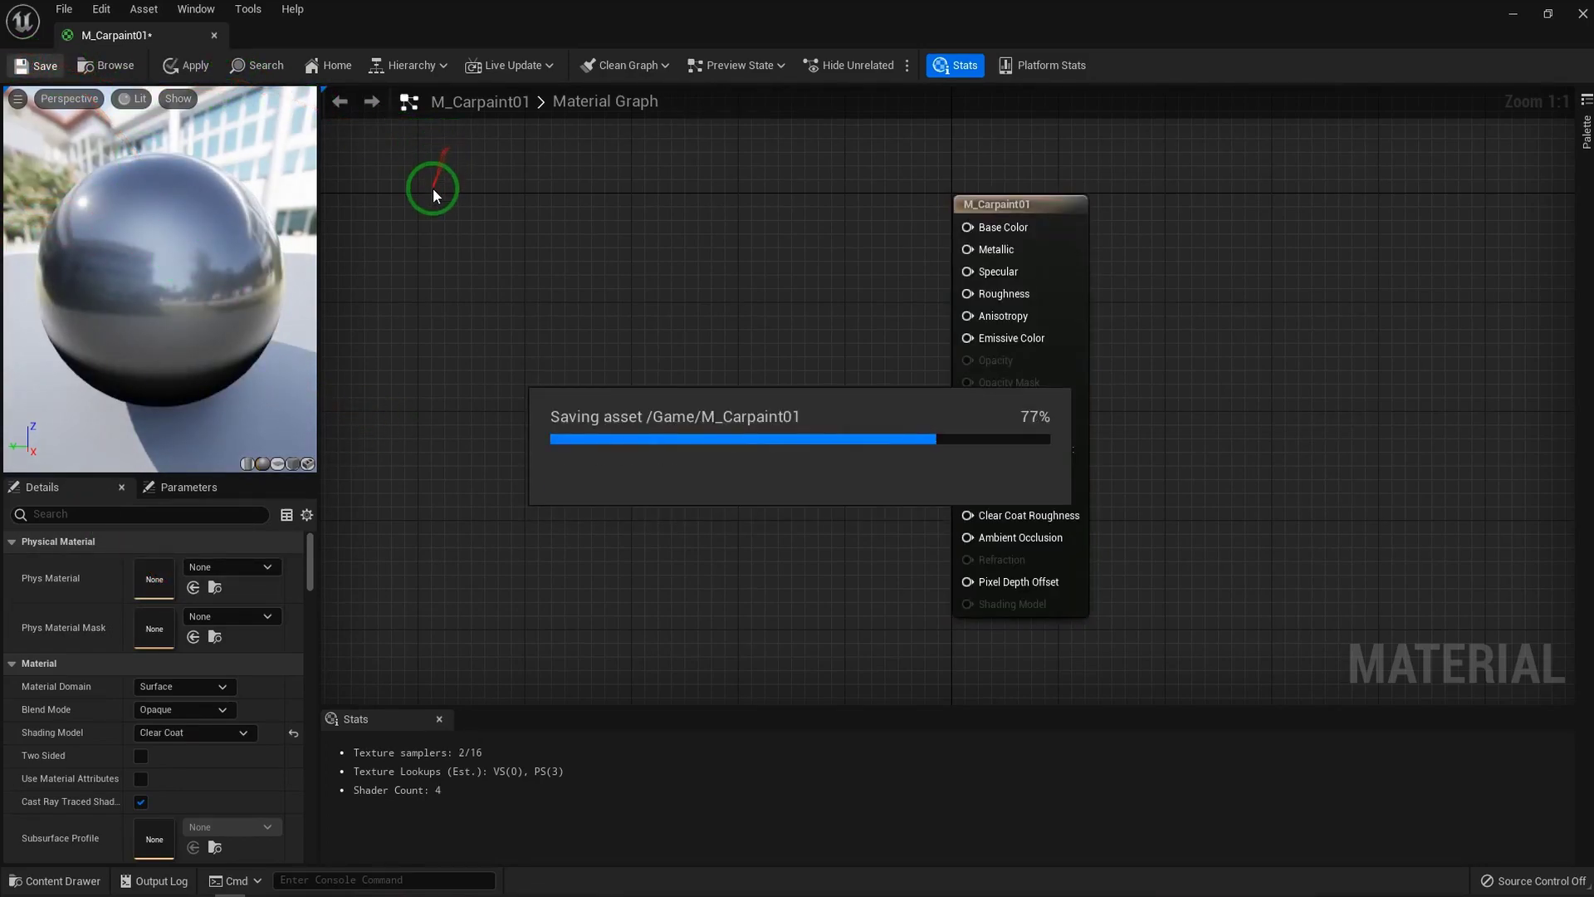
pyautogui.click(214, 38)
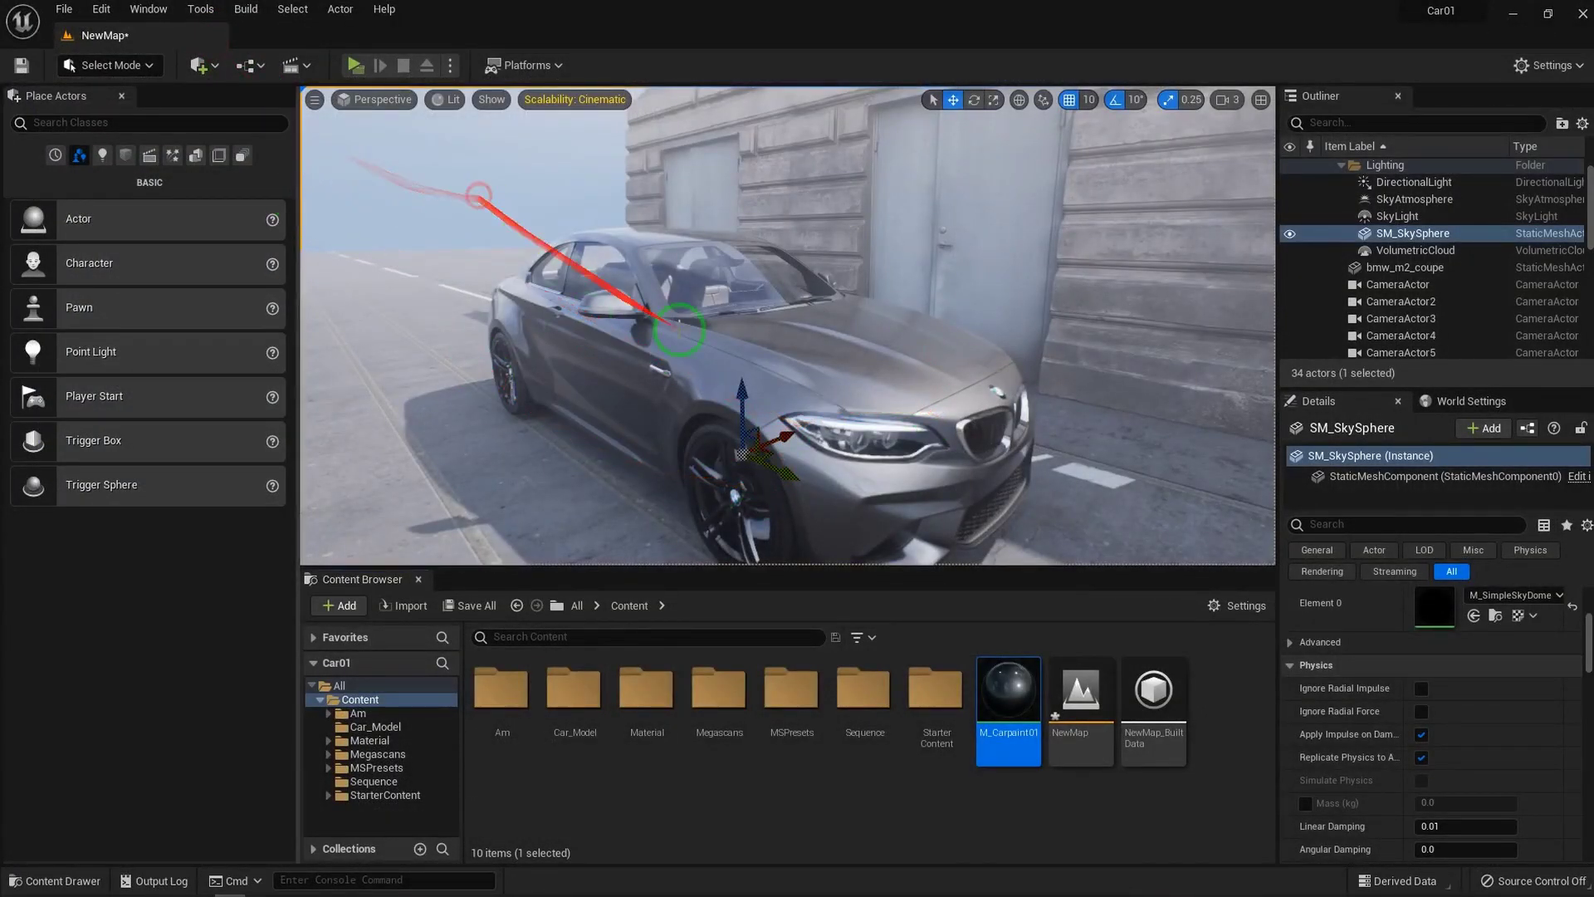
pyautogui.moveTo(765, 377); pyautogui.dragTo(818, 455, button='right')
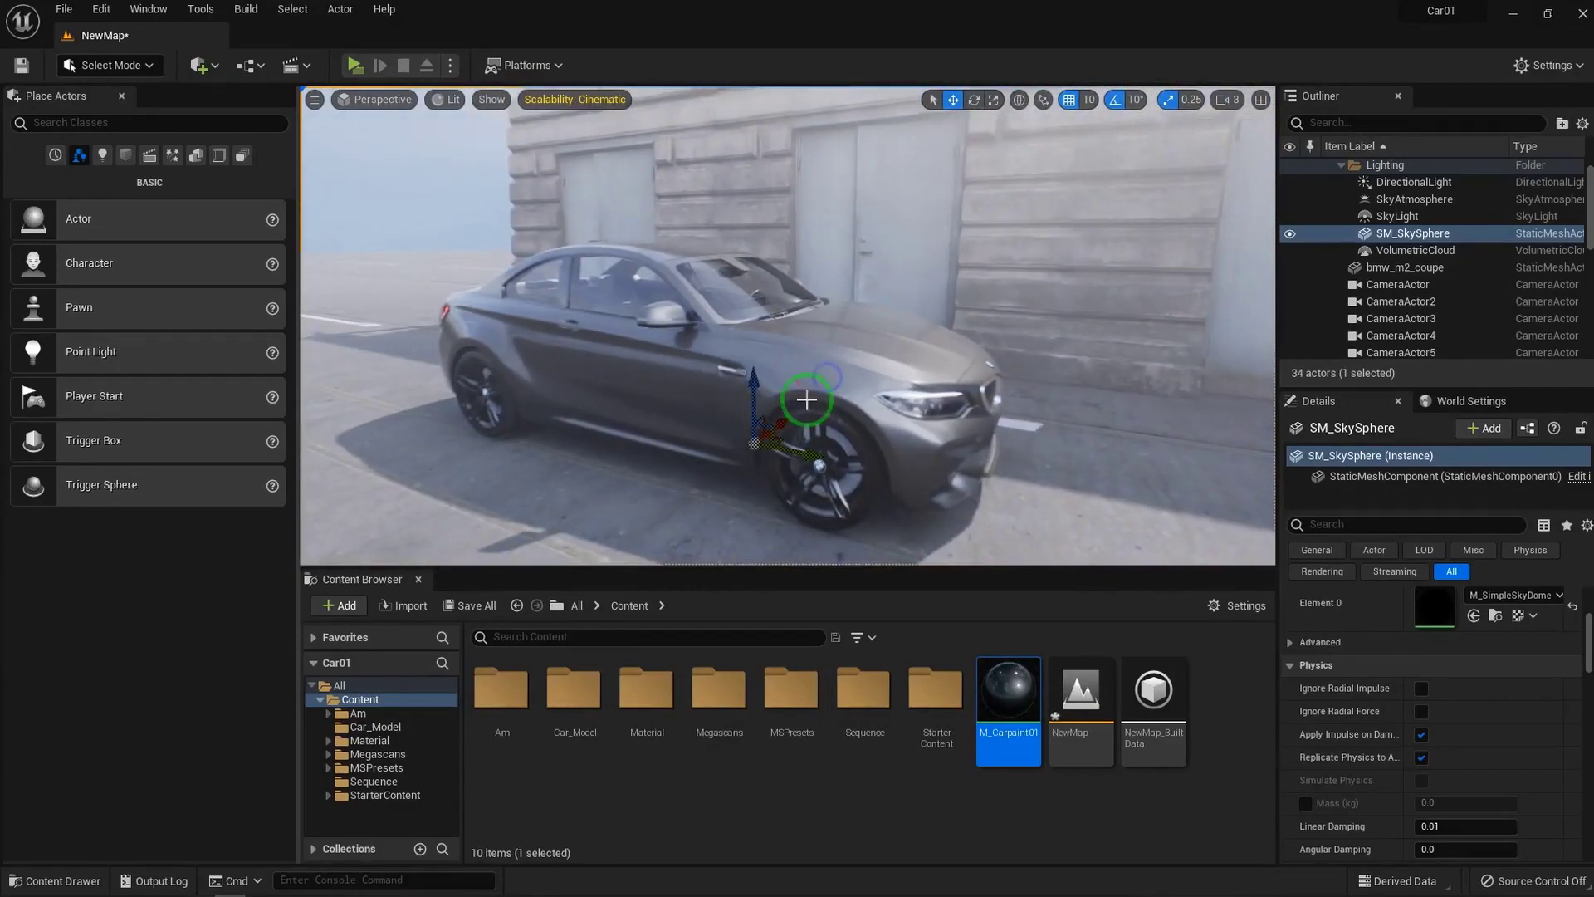
# Reopen M_Carpaint01 and add two Constant3Vector nodes to its material graph
pyautogui.doubleClick(1007, 691)
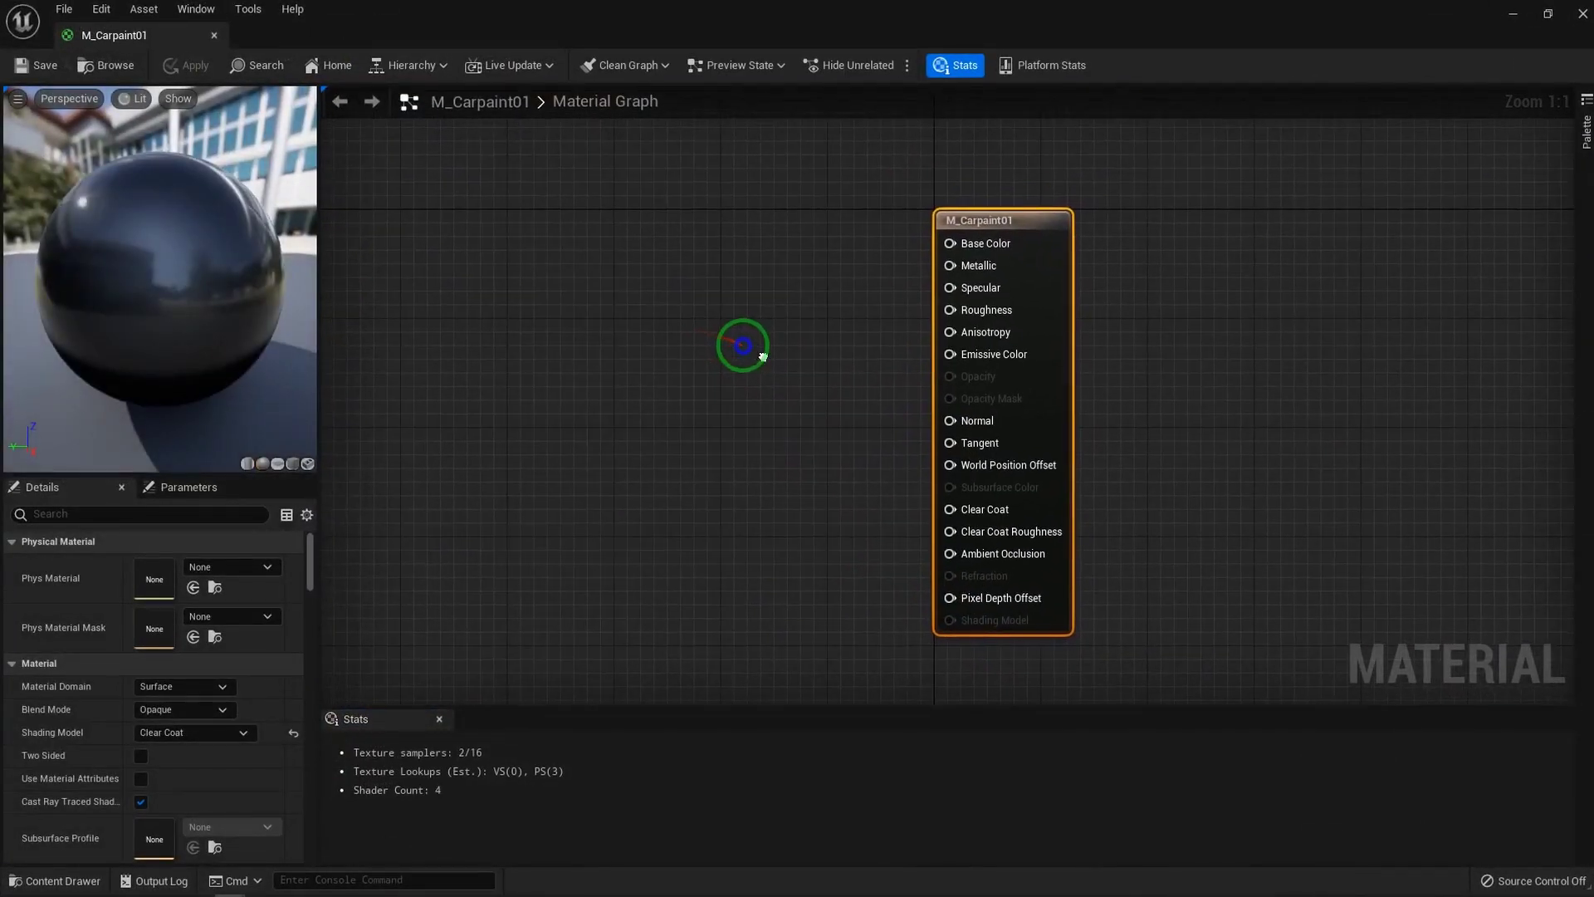
pyautogui.click(663, 259)
pyautogui.click(660, 397)
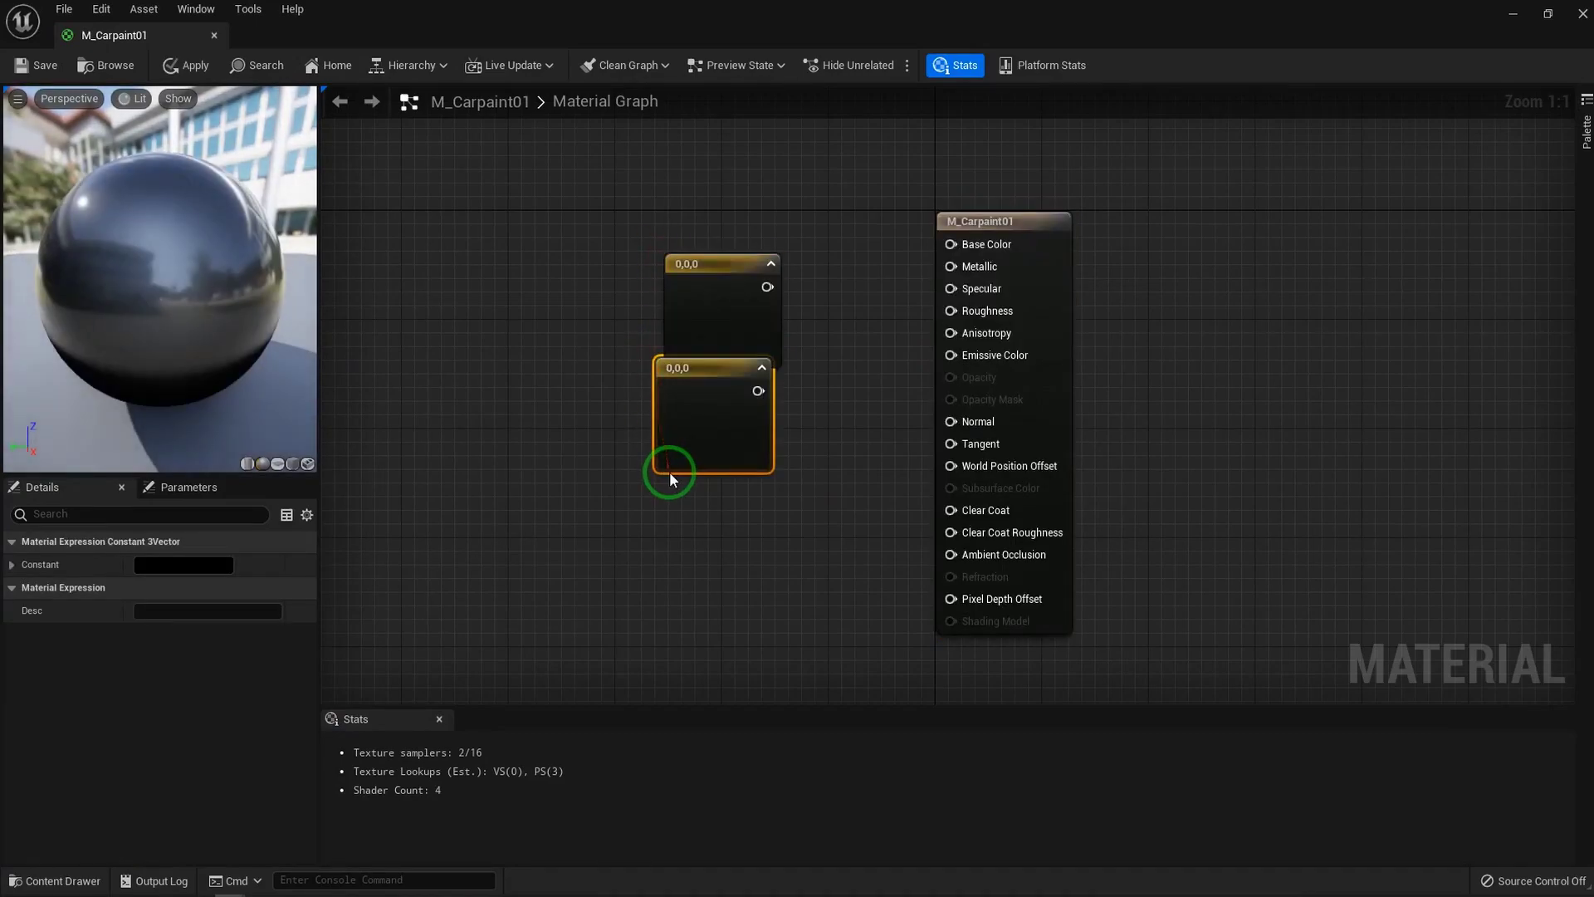
# Add a Fresnel_Function node to the graph and place it below the two constant nodes
pyautogui.moveTo(545, 387); pyautogui.dragTo(597, 341, button='right')
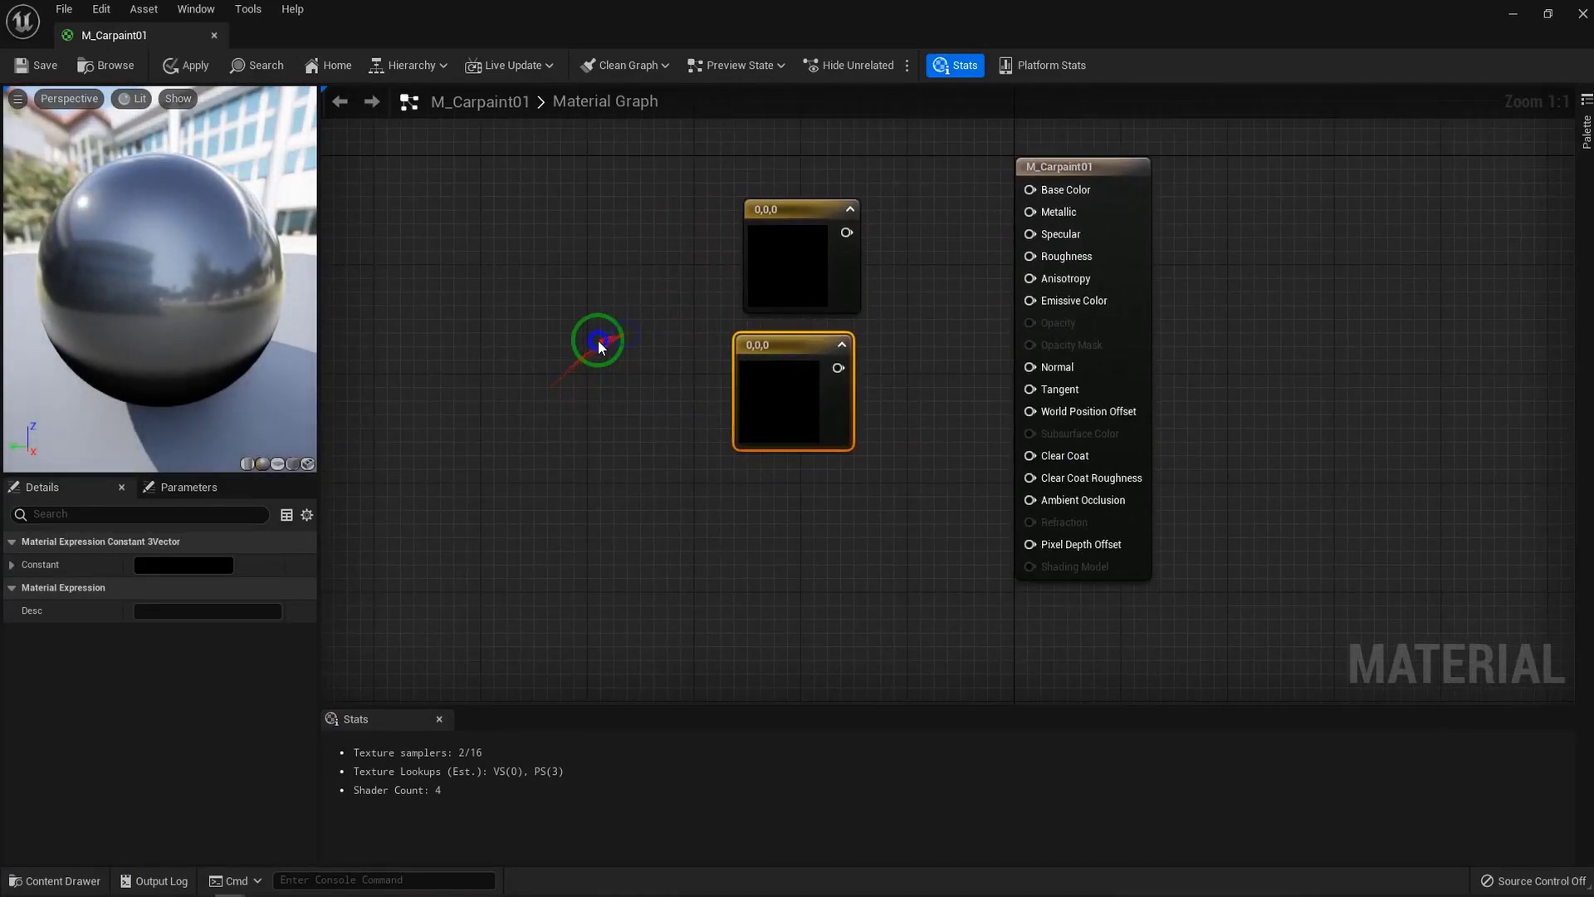
pyautogui.rightClick(598, 340)
pyautogui.write('fre')
pyautogui.click(673, 478)
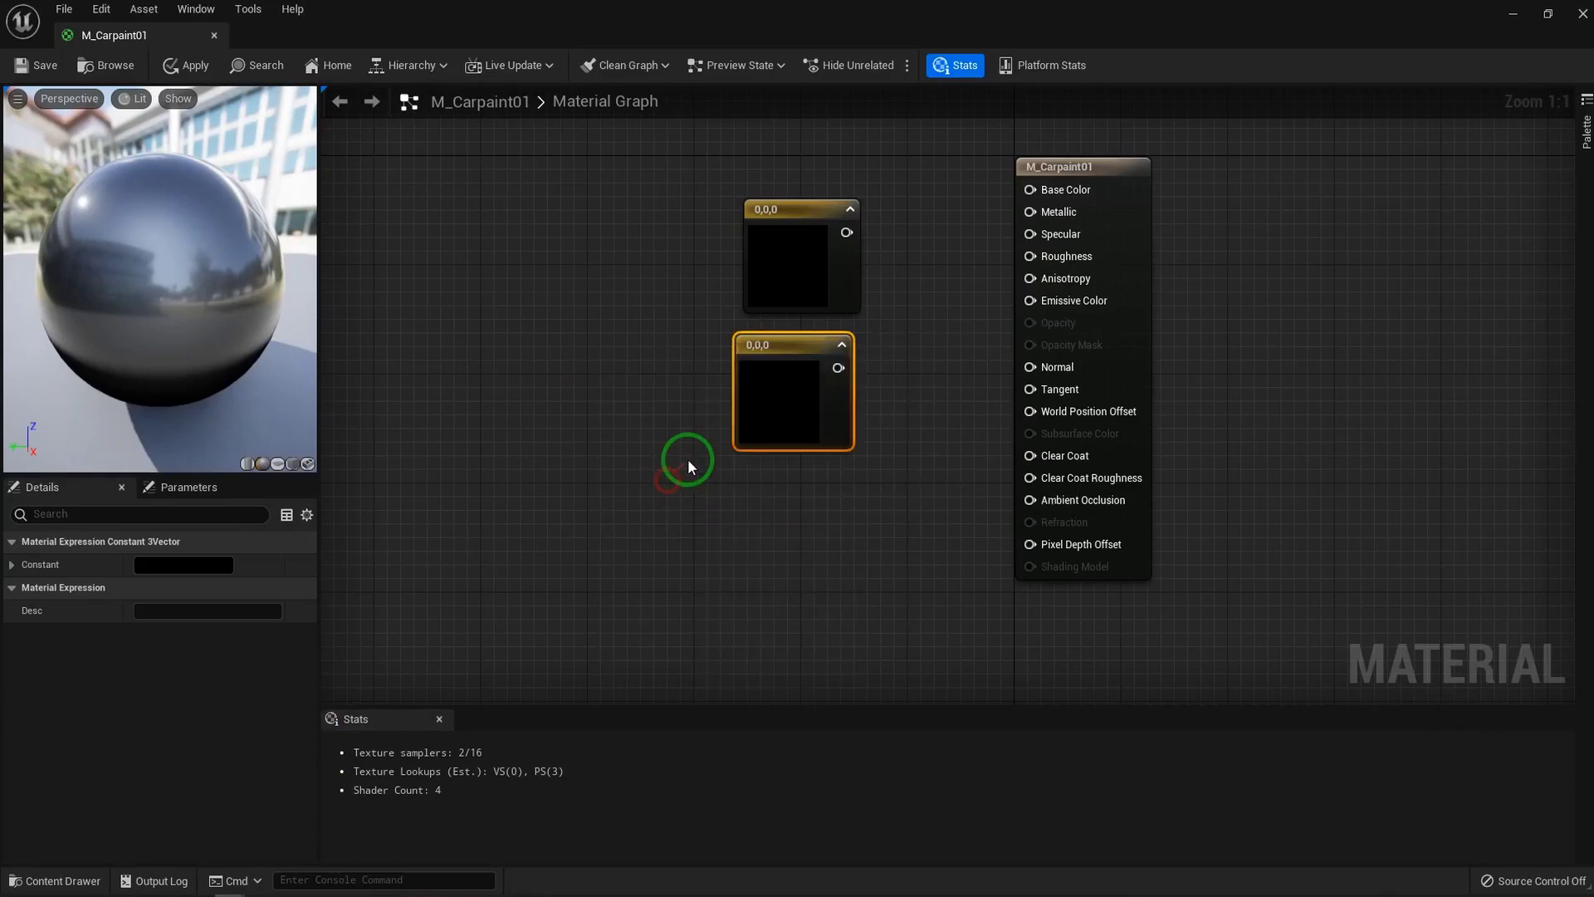
pyautogui.rightClick(797, 453)
pyautogui.click(674, 343)
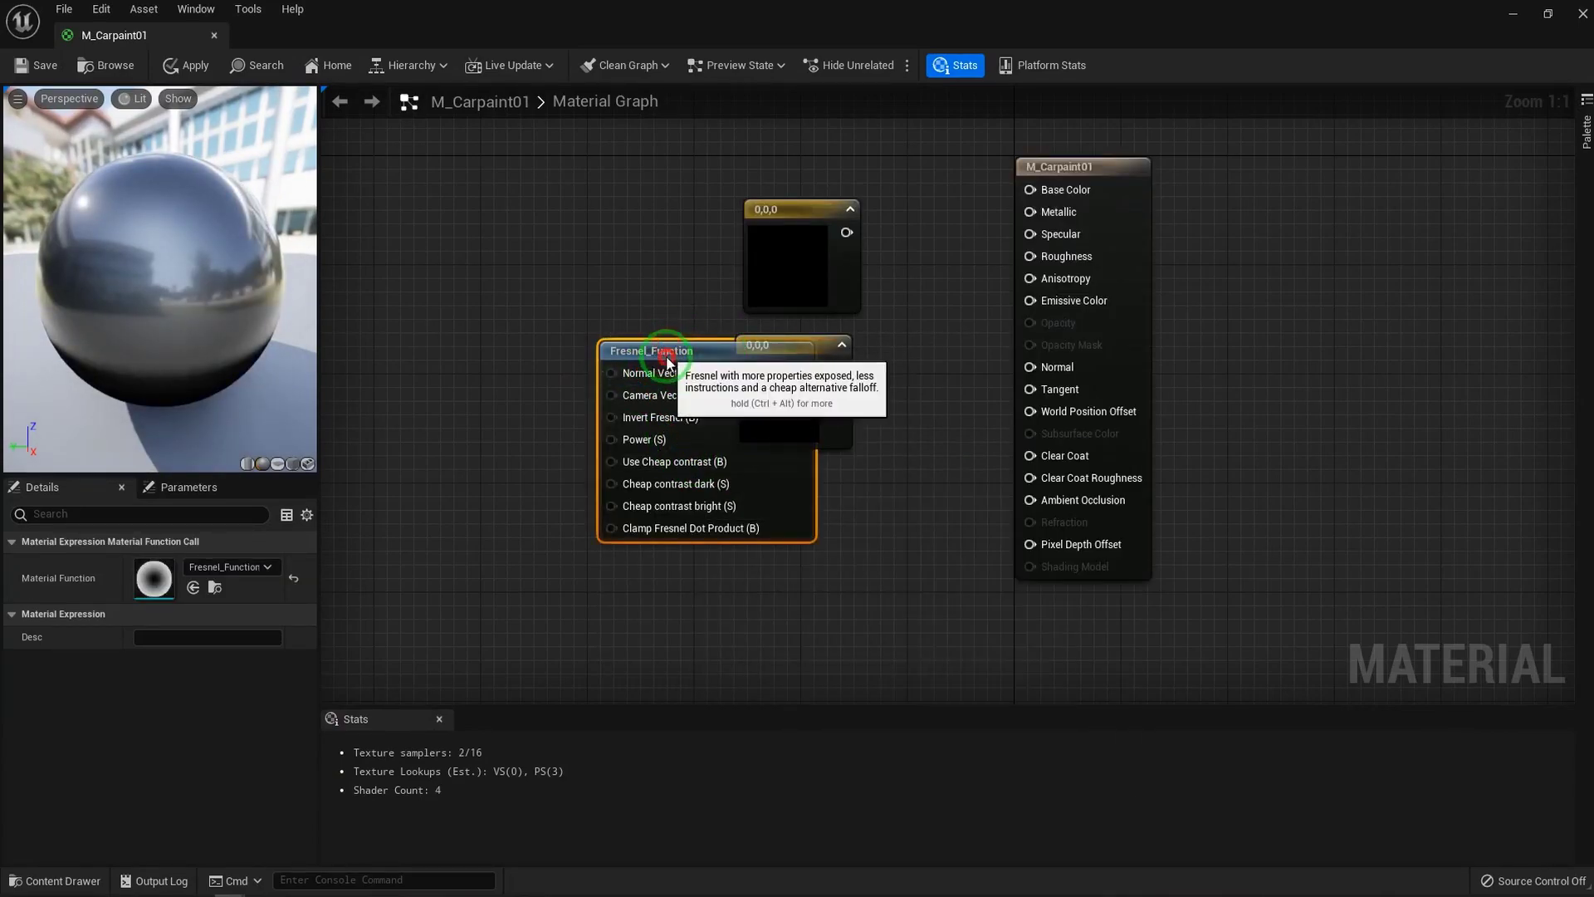
pyautogui.moveTo(665, 352); pyautogui.dragTo(574, 481)
# Move both constant color nodes together, further away from the material output node and above the Fresnel_Function node
pyautogui.click(556, 360)
pyautogui.moveTo(664, 169); pyautogui.dragTo(797, 374)
pyautogui.moveTo(800, 273); pyautogui.dragTo(748, 335)
# Add a Lerp node, connecting the two constants to A and B and the Fresnel_Function Result to Alpha
pyautogui.click(738, 300)
pyautogui.moveTo(496, 339); pyautogui.dragTo(771, 362)
pyautogui.moveTo(710, 503); pyautogui.dragTo(754, 380)
# Set the upper constant to a light blue of about 0.296, 0.342, 0.578 and connect the Lerp output to Base Color
pyautogui.doubleClick(466, 240)
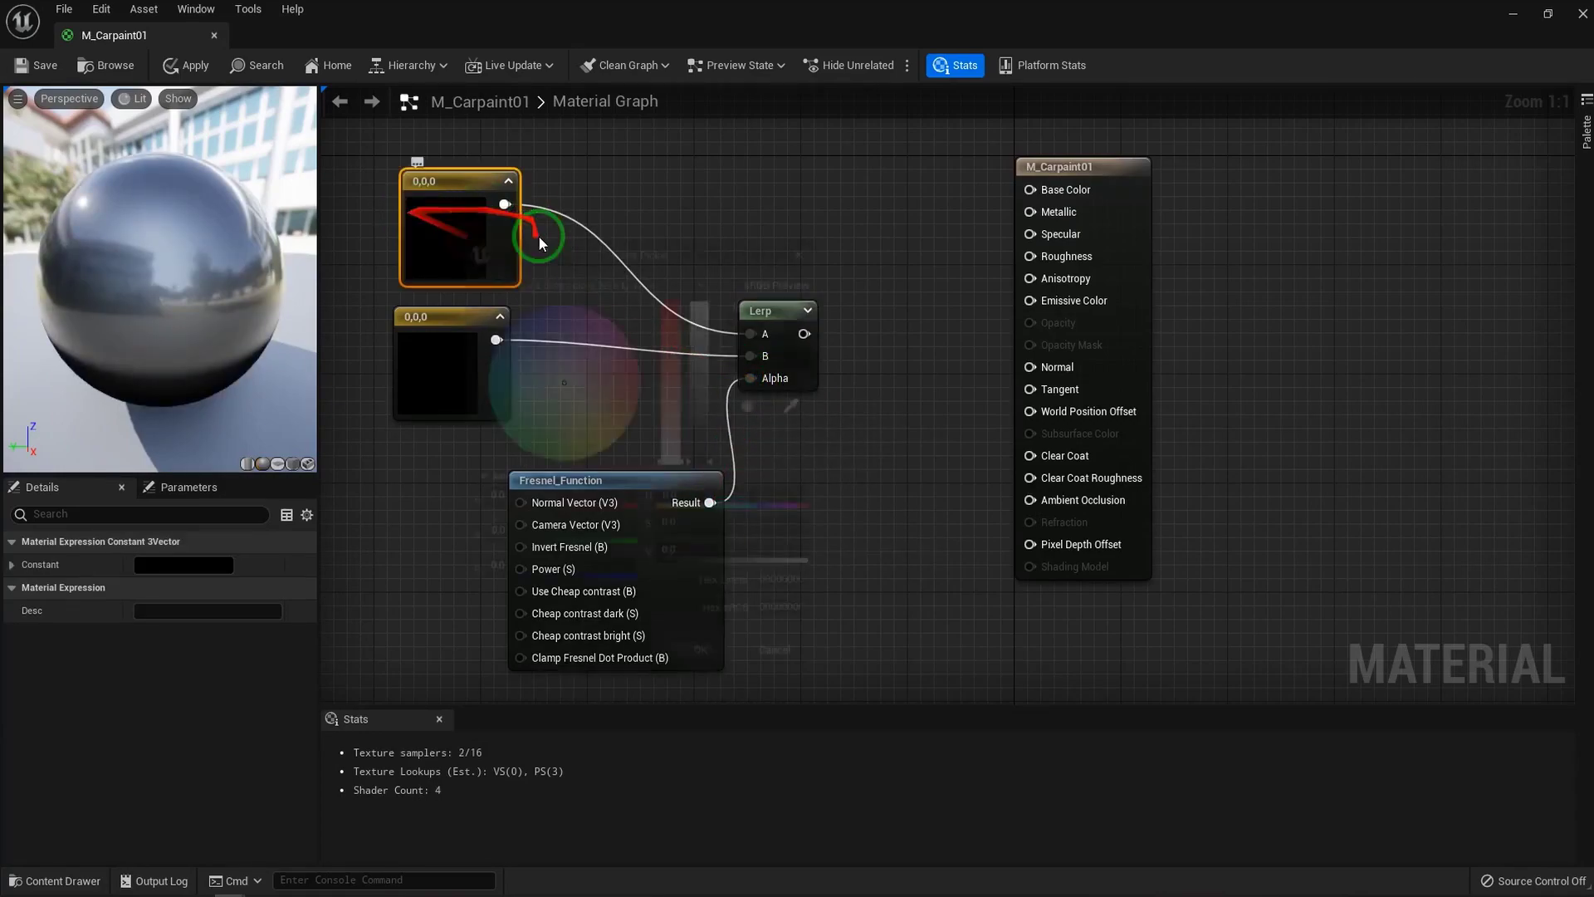
pyautogui.moveTo(581, 403)
pyautogui.mouseDown()
pyautogui.moveTo(579, 427)
pyautogui.moveTo(544, 359)
pyautogui.mouseUp()
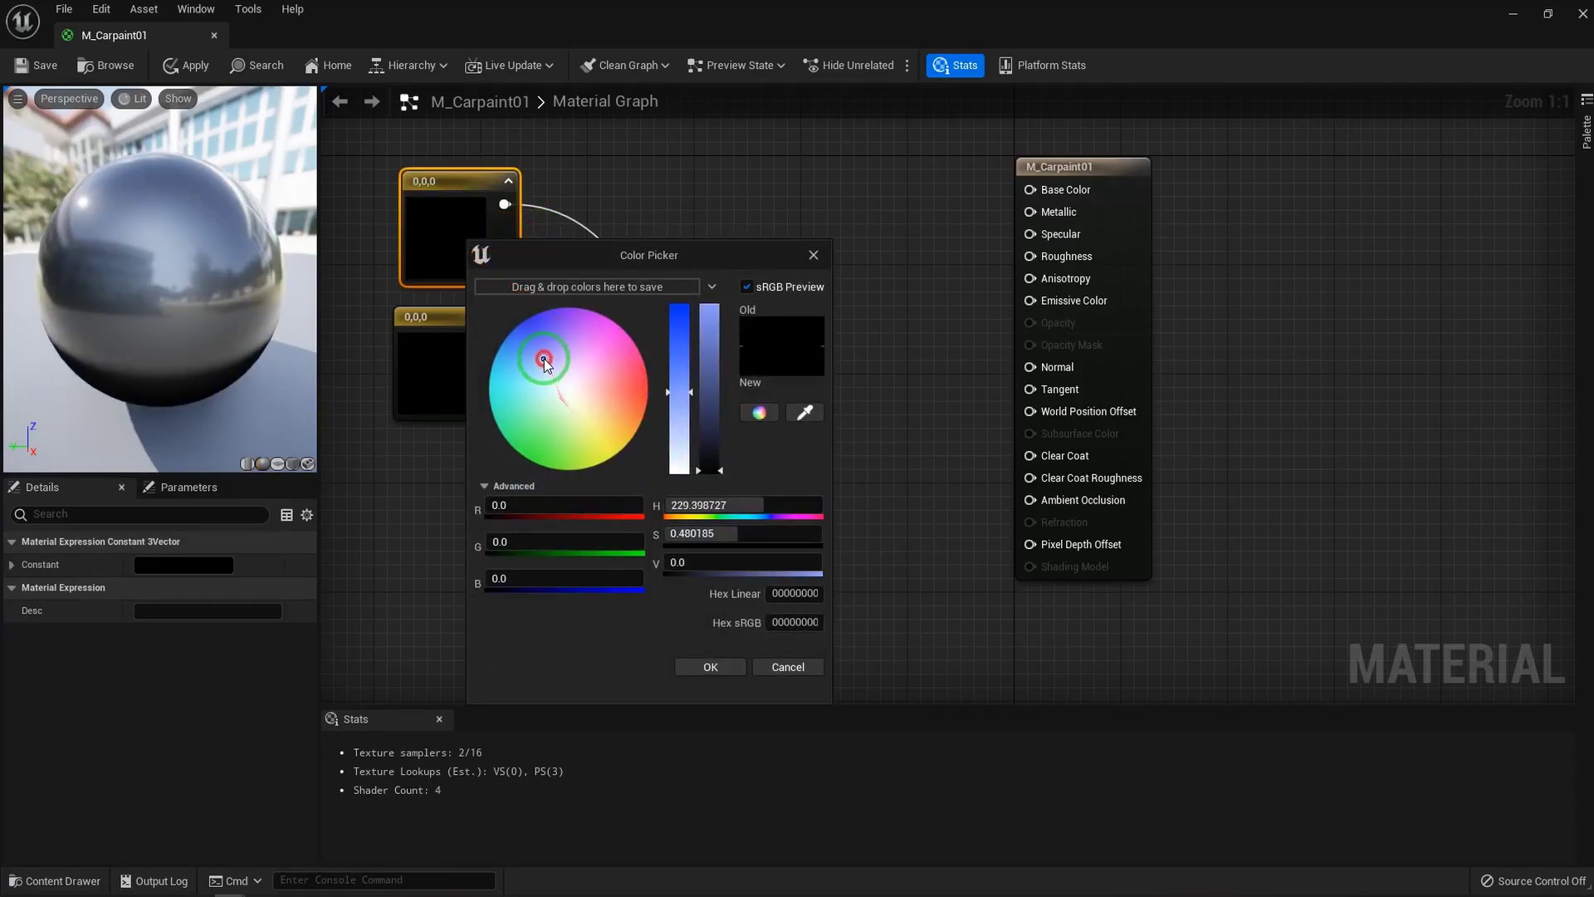
pyautogui.moveTo(714, 403); pyautogui.dragTo(717, 375)
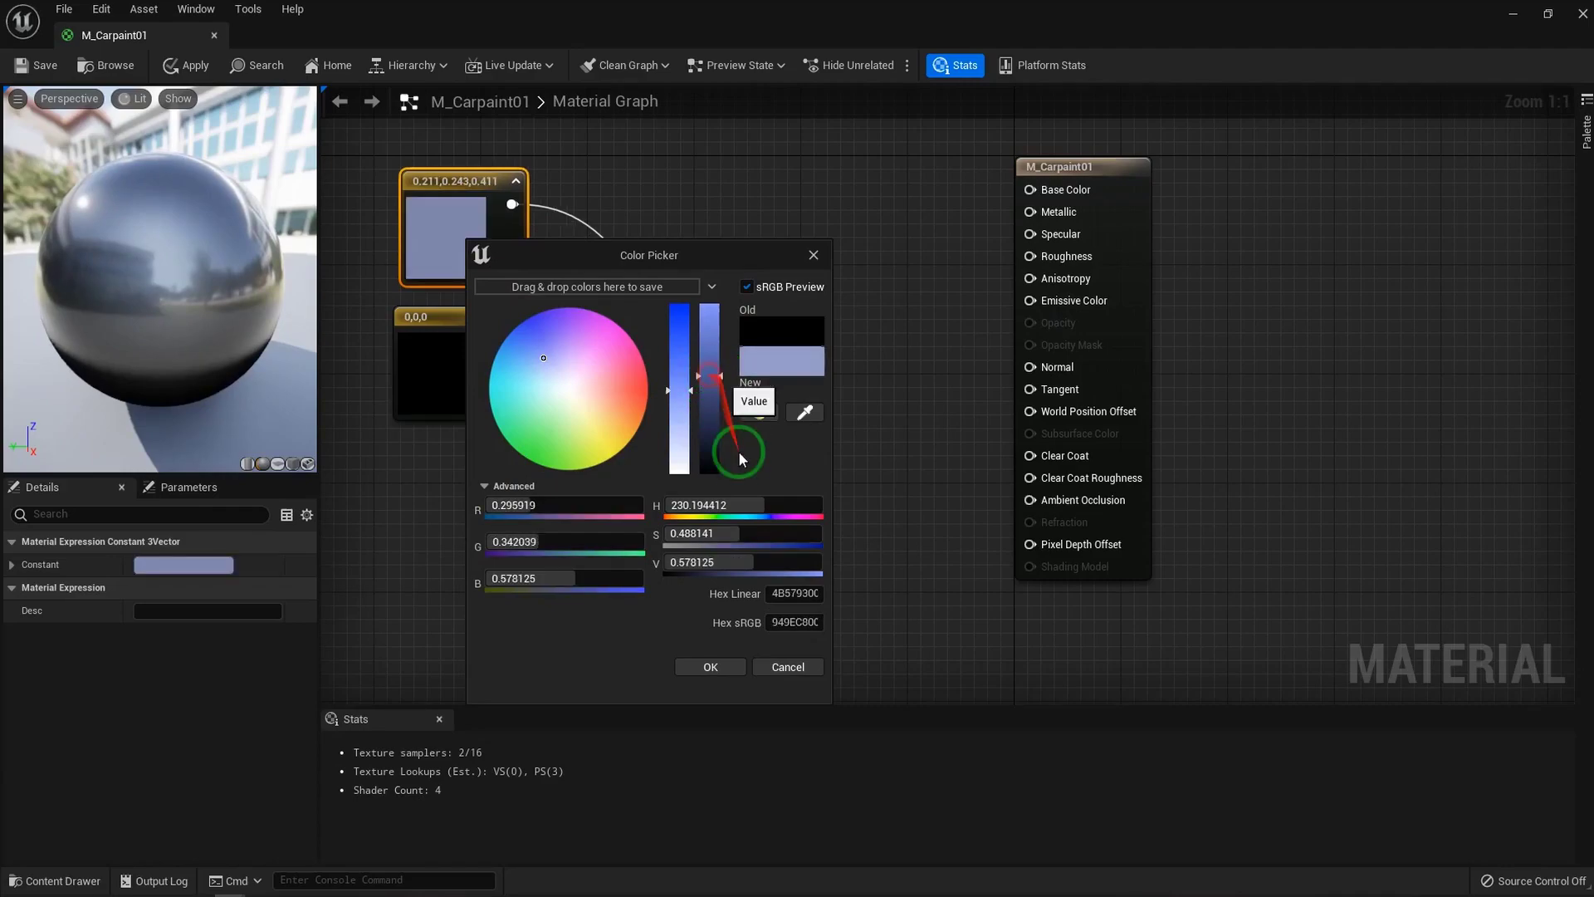
pyautogui.click(712, 664)
pyautogui.moveTo(804, 333); pyautogui.dragTo(1032, 195)
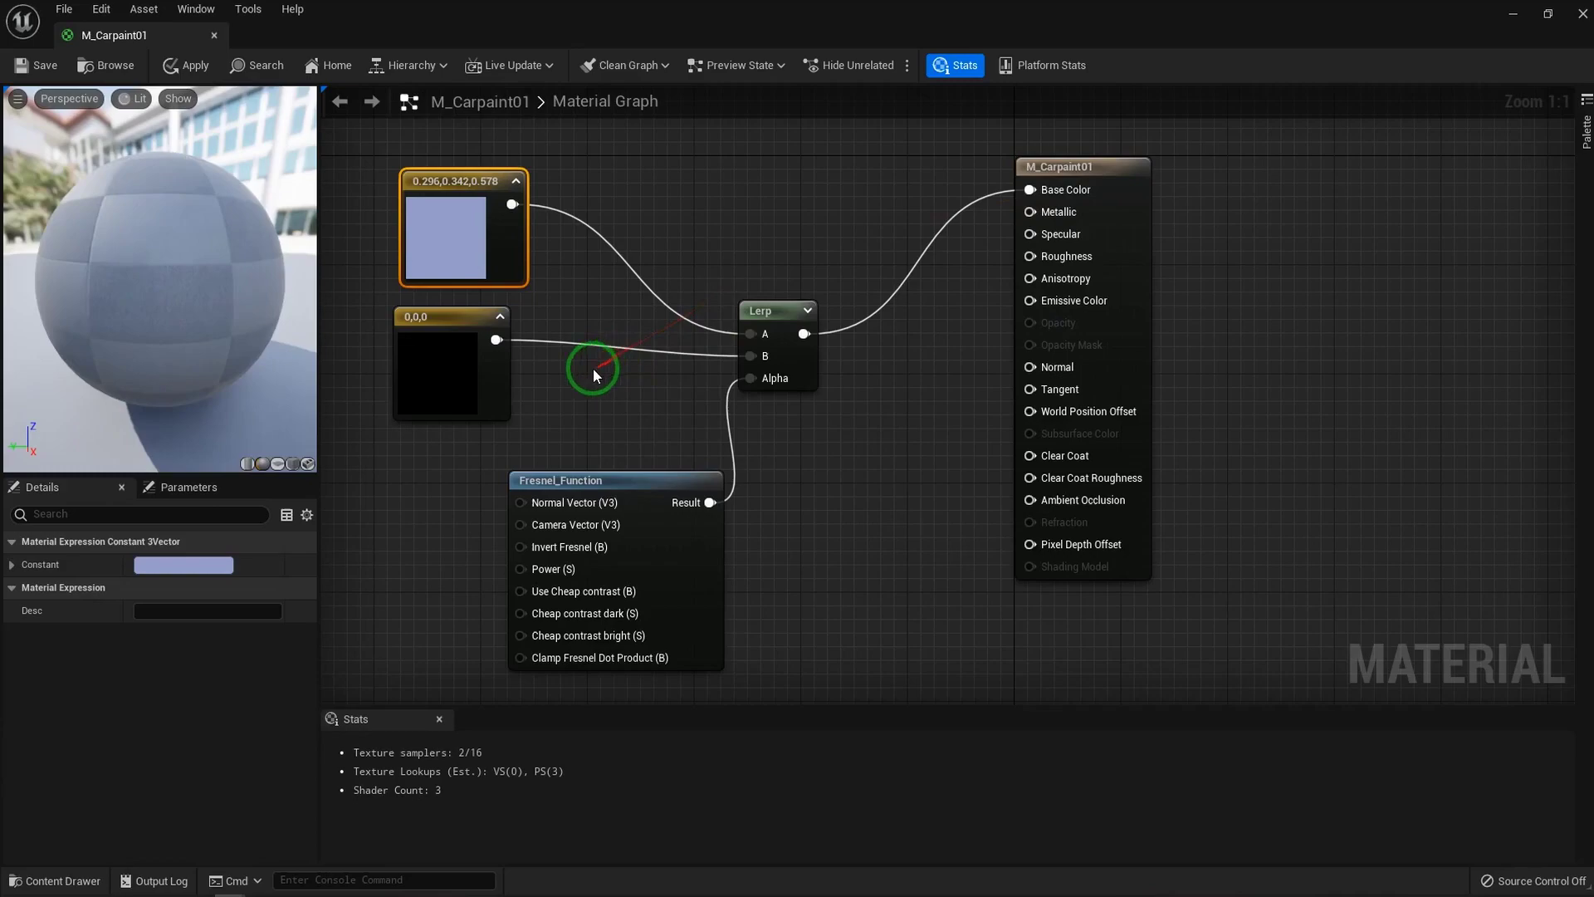
# Align the Fresnel_Function node and the black constant in a column beneath the light blue constant
pyautogui.moveTo(656, 457); pyautogui.dragTo(909, 476, button='right')
pyautogui.moveTo(849, 501); pyautogui.dragTo(741, 487)
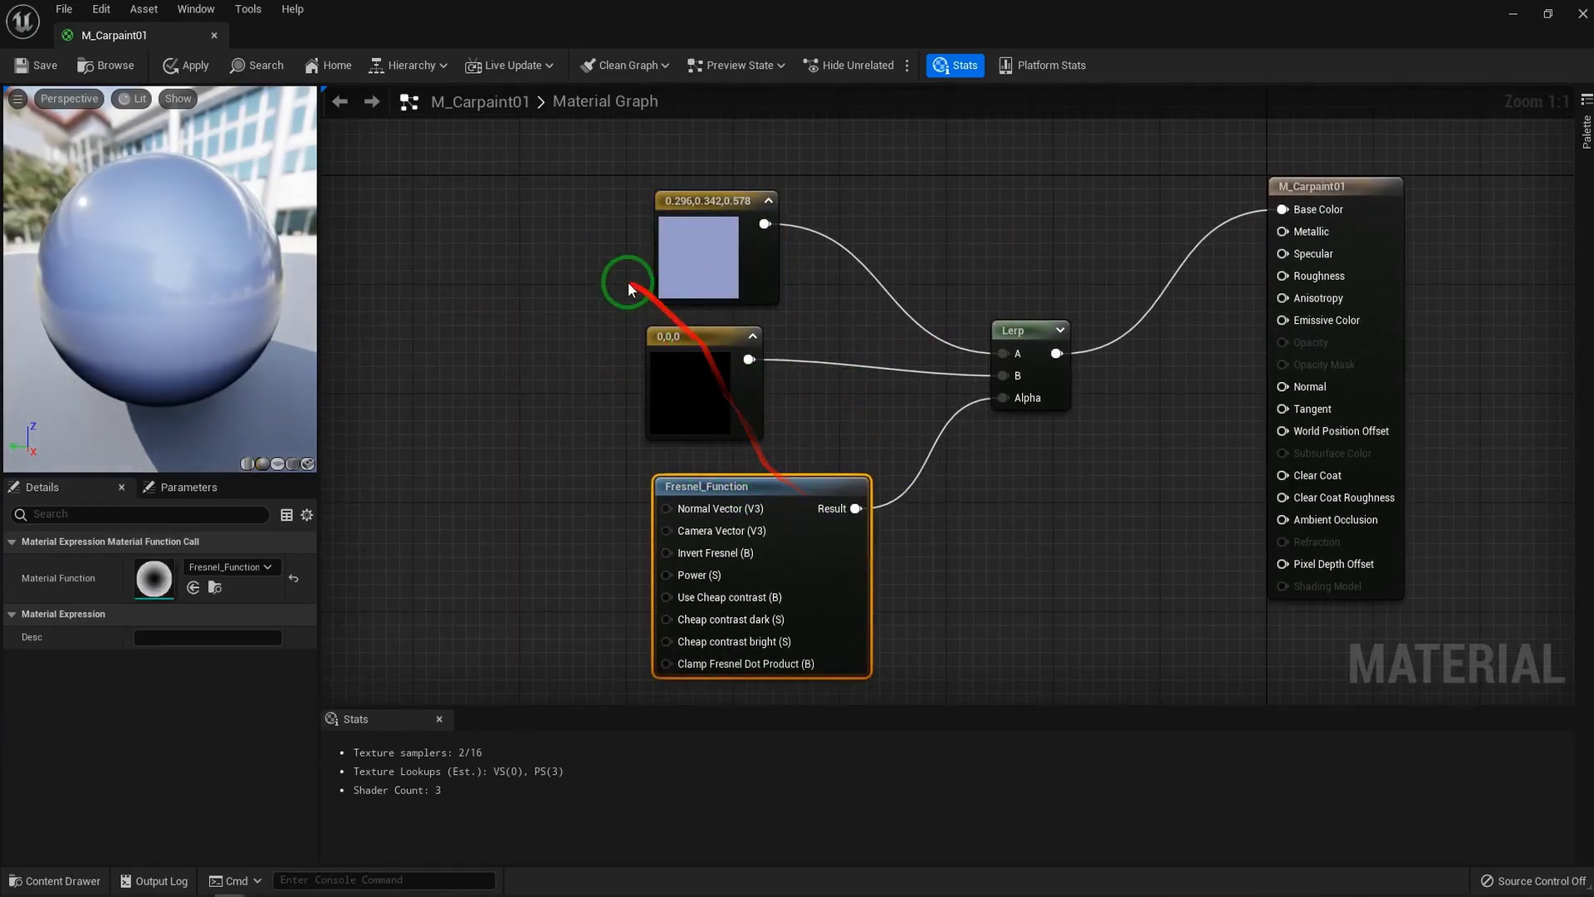
pyautogui.moveTo(690, 339); pyautogui.dragTo(685, 337)
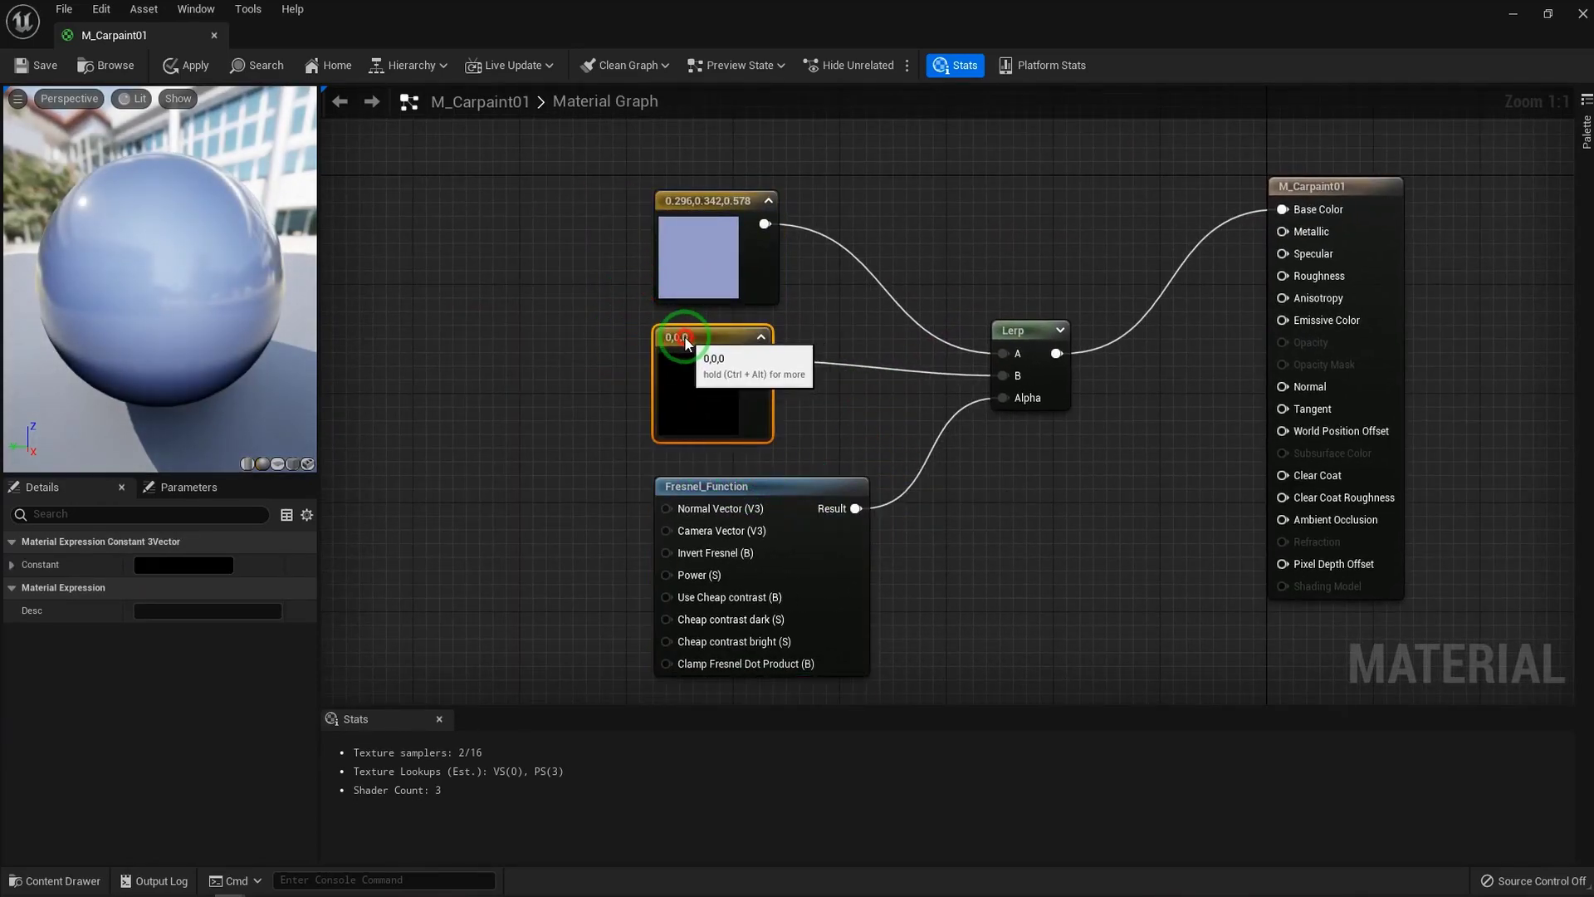
# Convert the light blue constant to a parameter named Base_color, shift it clear of the black constant, and save the material
pyautogui.click(704, 246)
pyautogui.rightClick(708, 210)
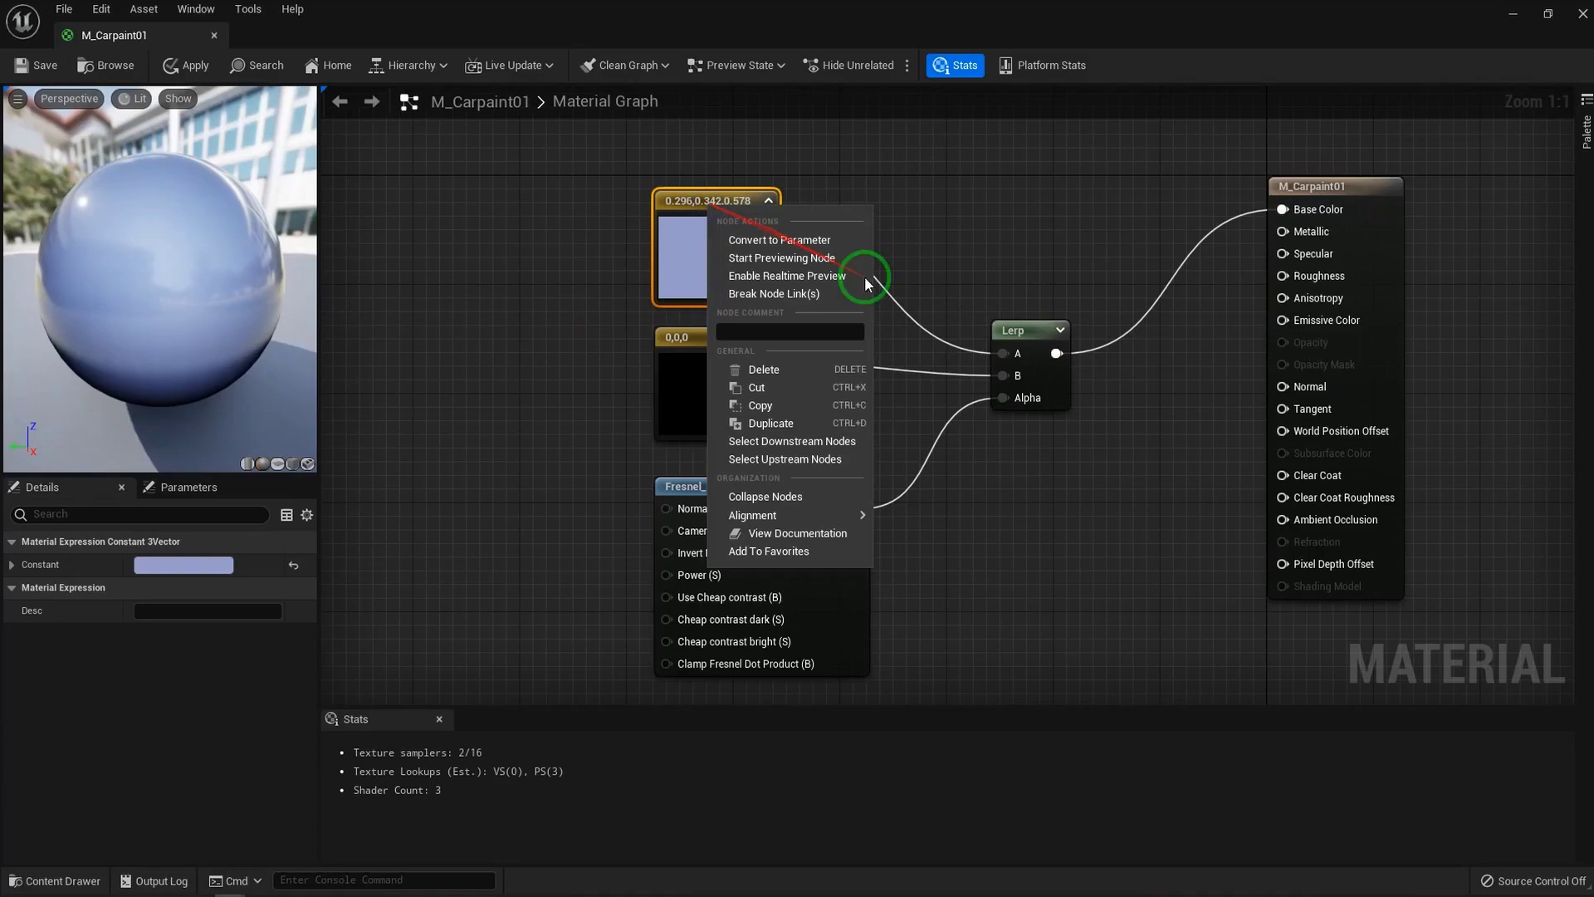
pyautogui.click(798, 243)
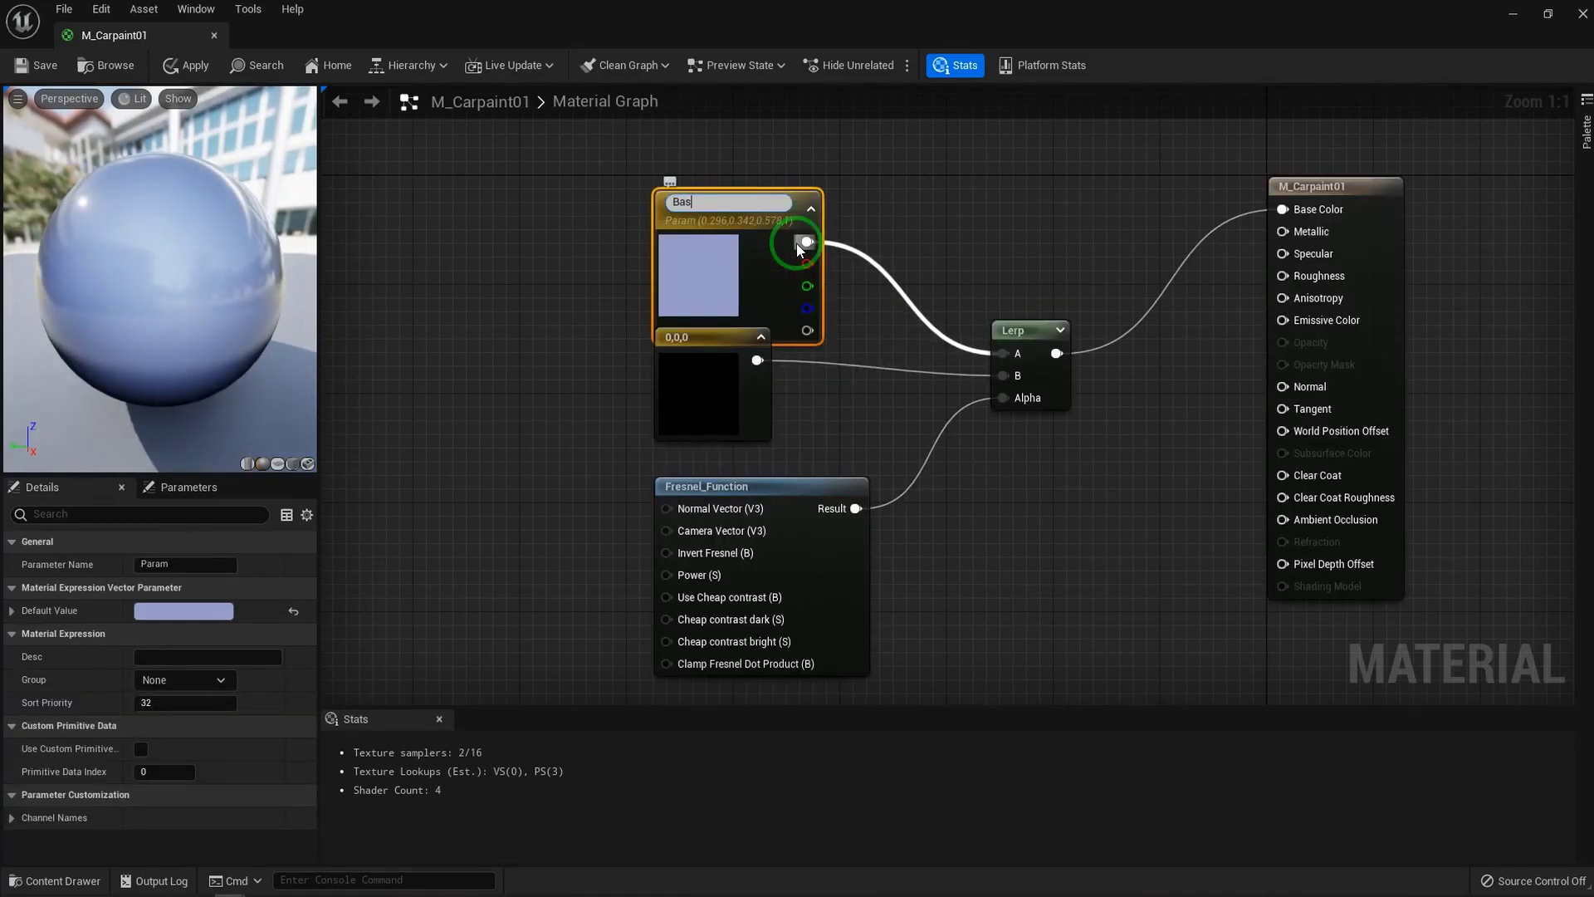
pyautogui.write('Base_color')
pyautogui.press('Return')
pyautogui.moveTo(698, 209); pyautogui.dragTo(684, 196)
pyautogui.click(30, 71)
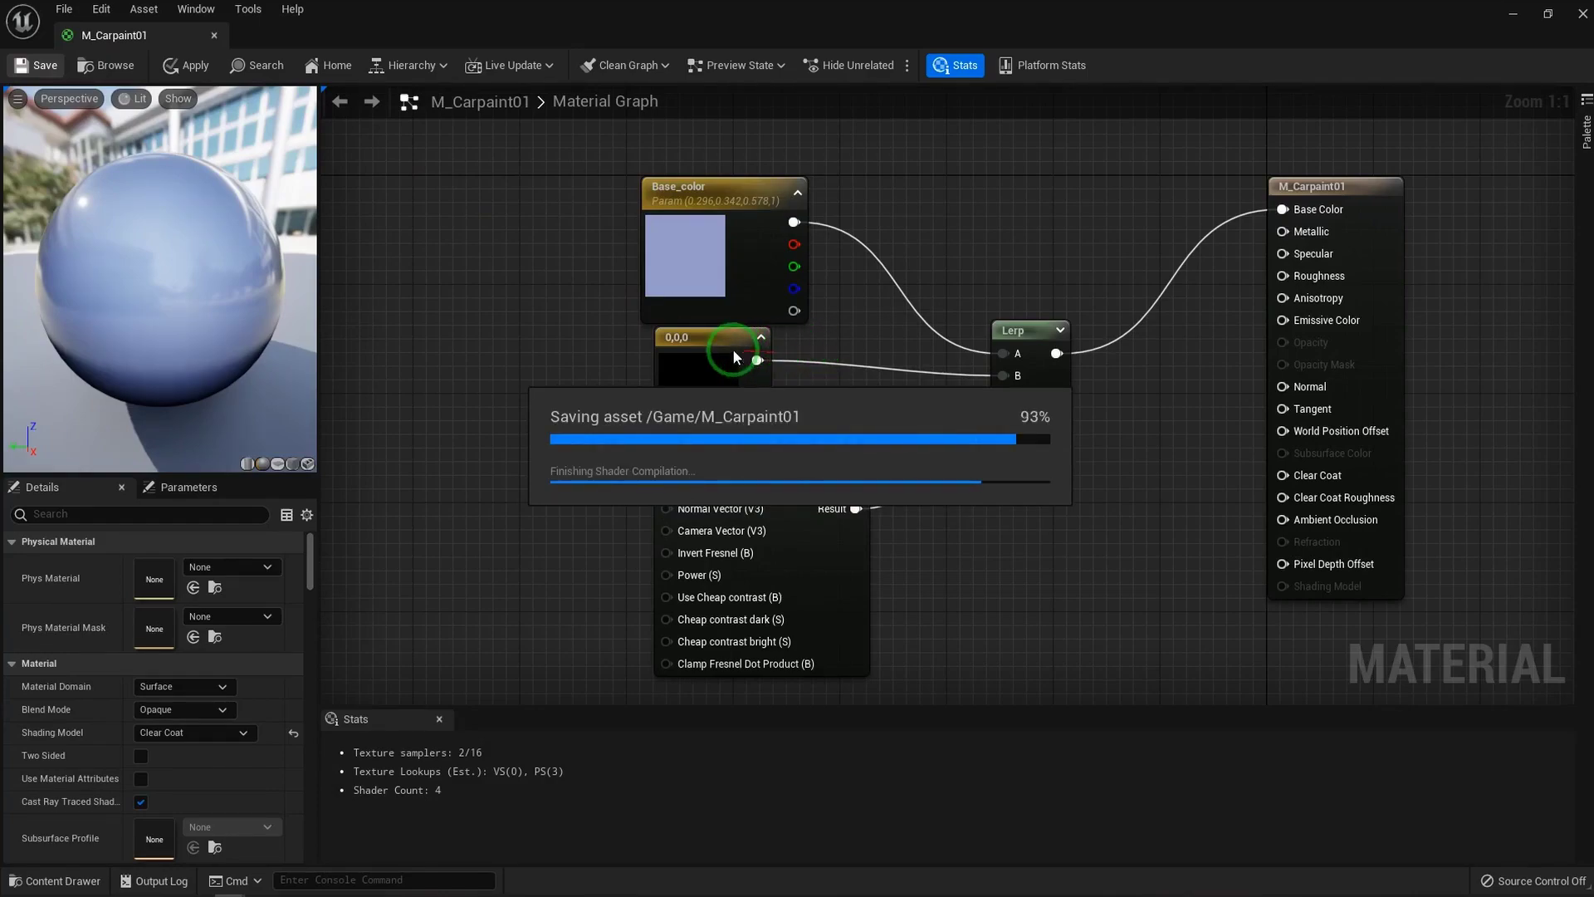
# Move the Base_color, black constant, Fresnel_Function and Lerp nodes together farther away from the material output node
pyautogui.moveTo(734, 354); pyautogui.dragTo(456, 289)
pyautogui.moveTo(544, 198); pyautogui.dragTo(983, 515)
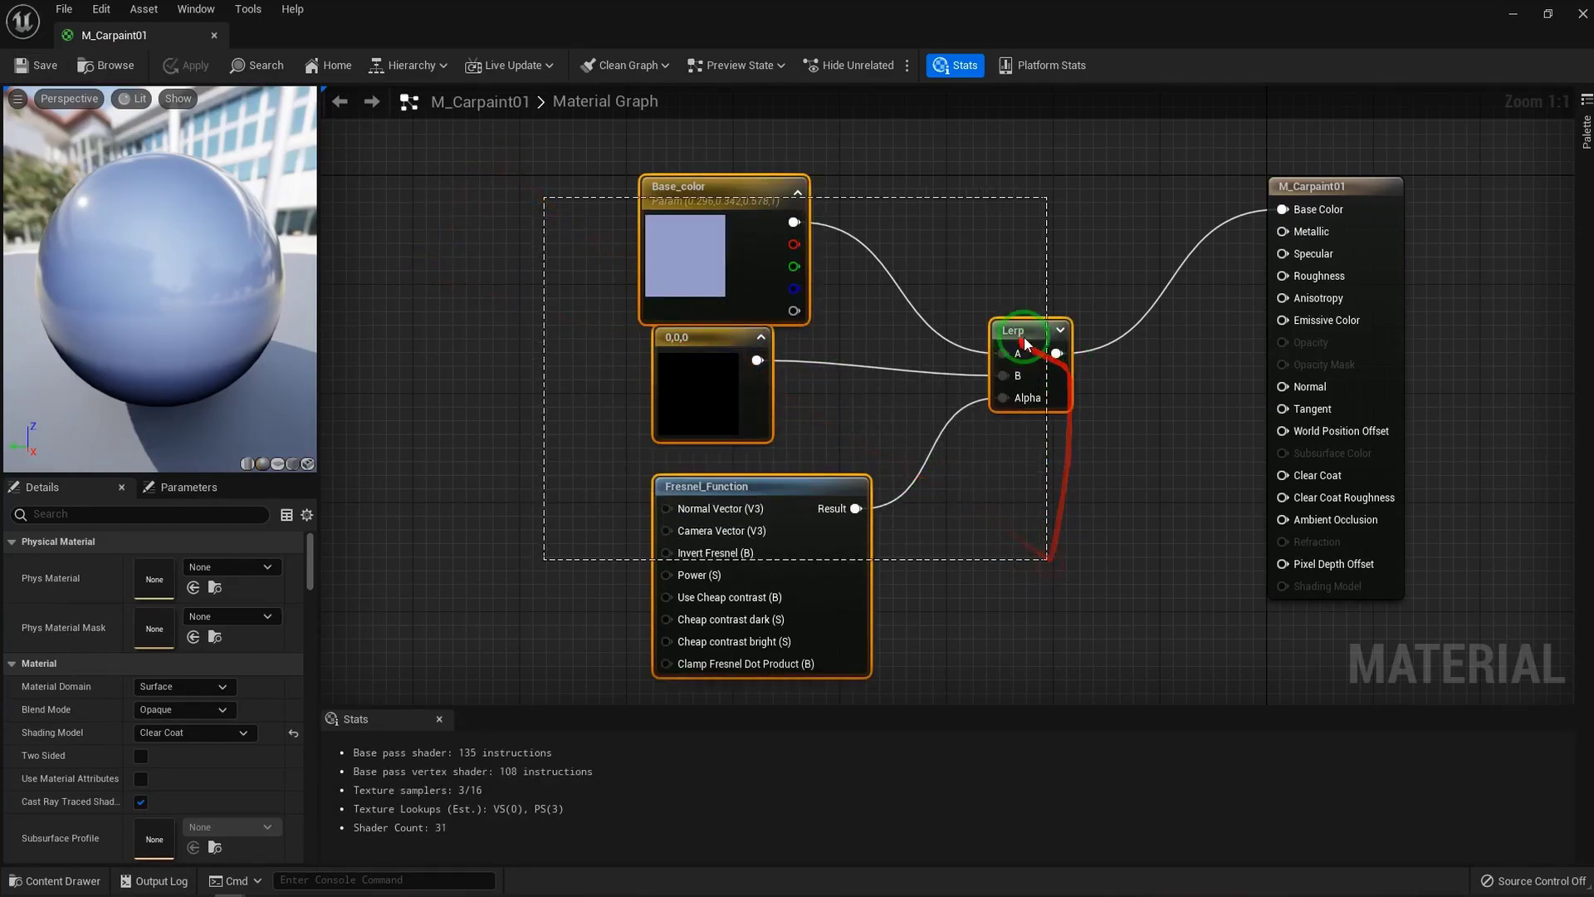
pyautogui.moveTo(1024, 341); pyautogui.dragTo(722, 163)
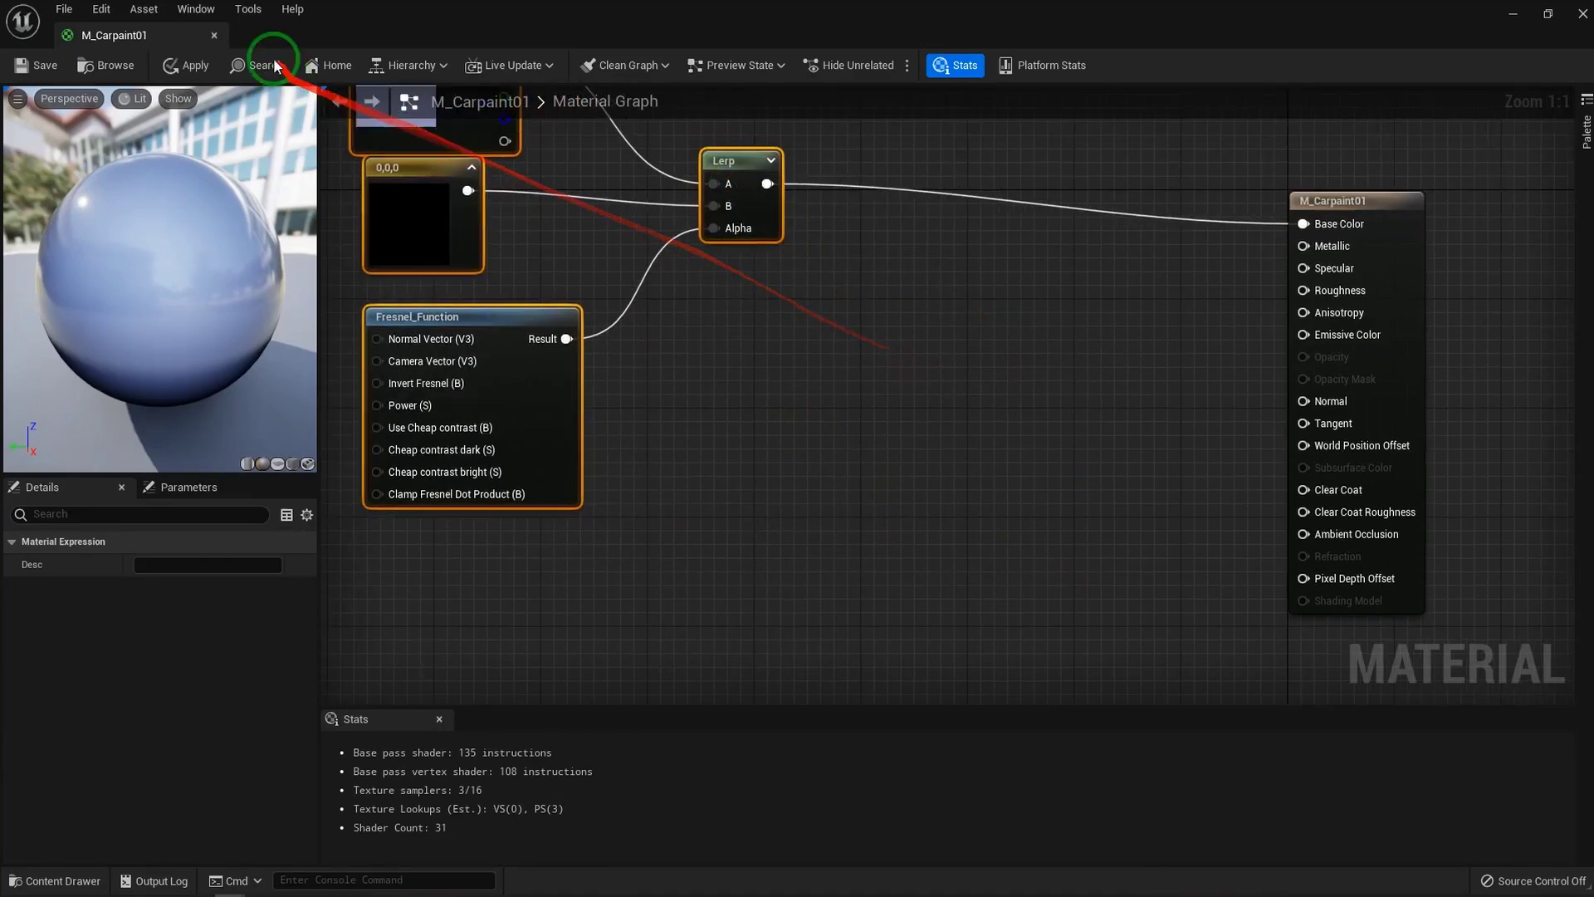
# With the material editor temporarily reduced so the car is visible, darken the Base_color default to a value of about 0.28
pyautogui.click(215, 35)
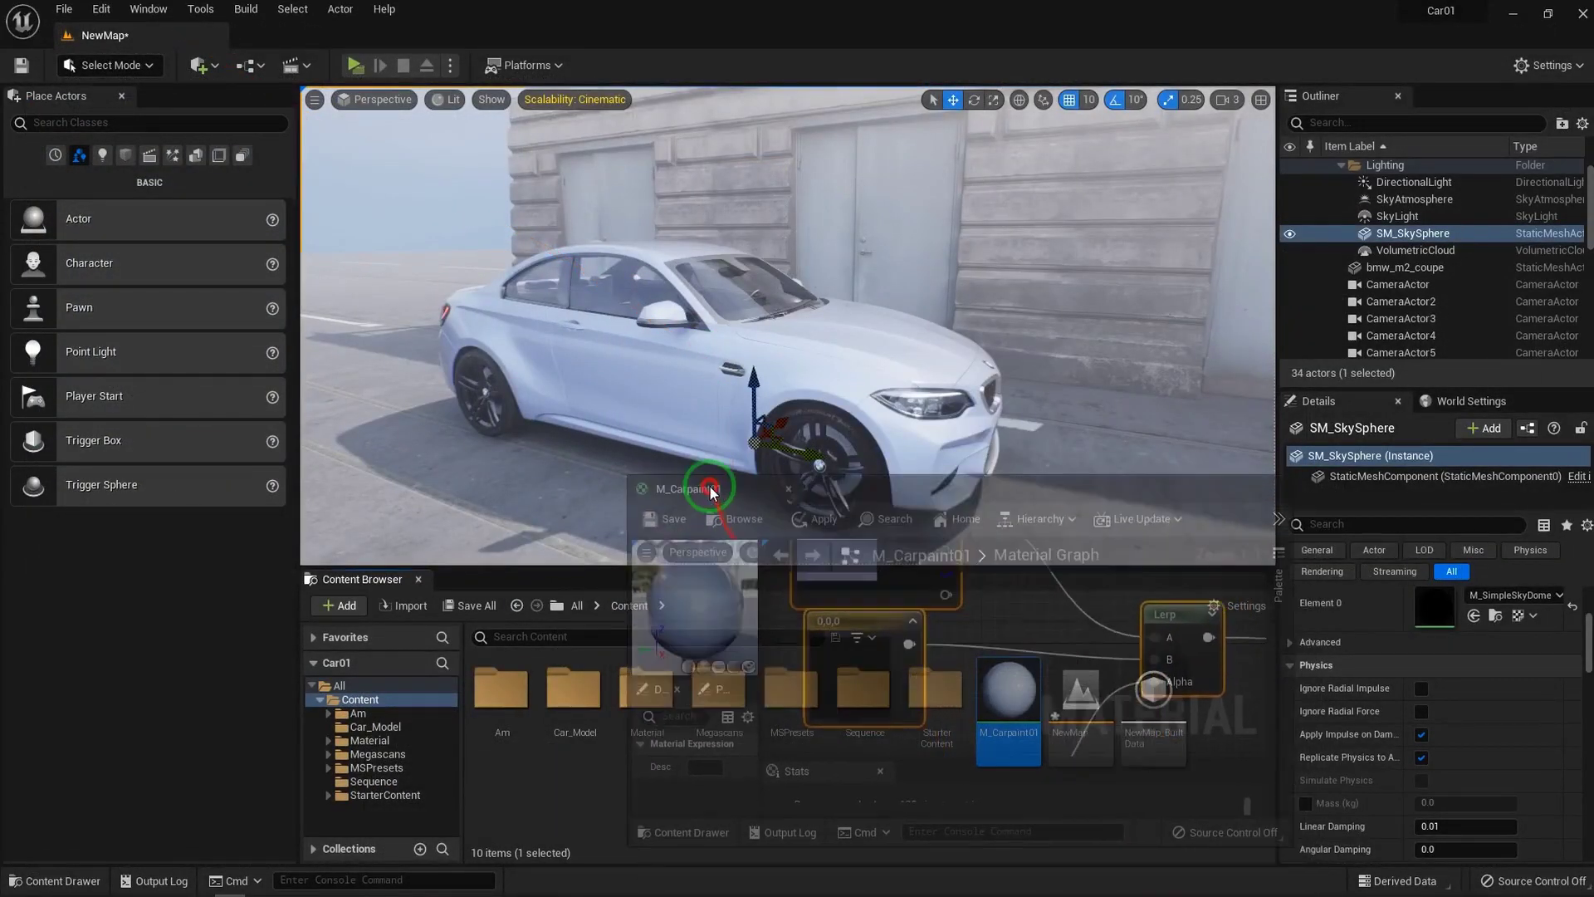
pyautogui.moveTo(982, 676); pyautogui.dragTo(1057, 747, button='right')
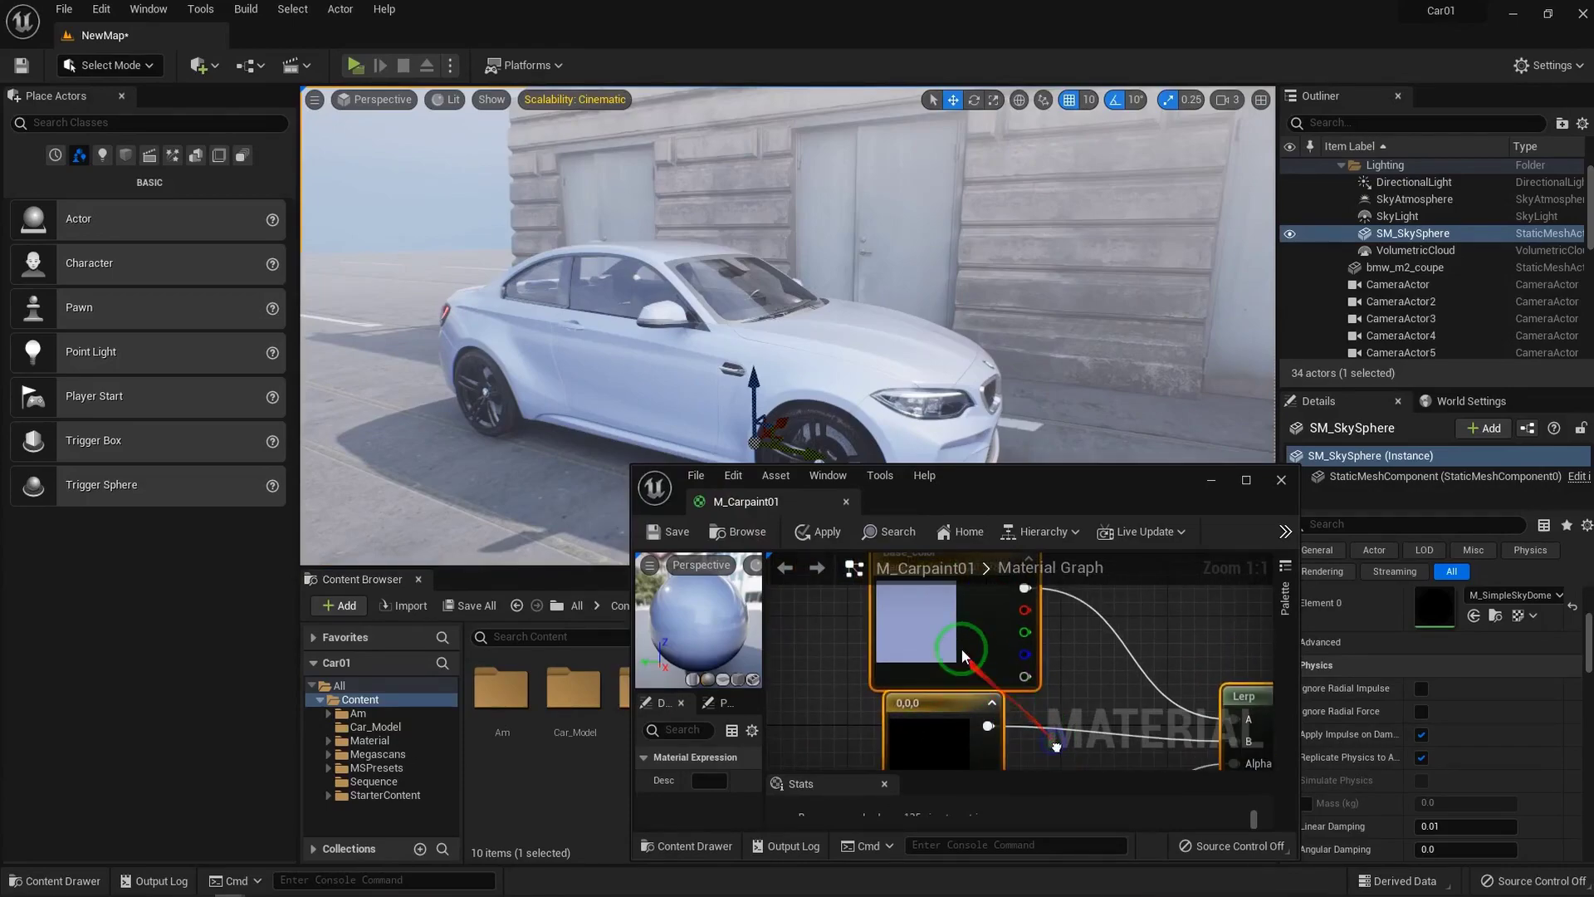
pyautogui.click(923, 608)
pyautogui.doubleClick(923, 608)
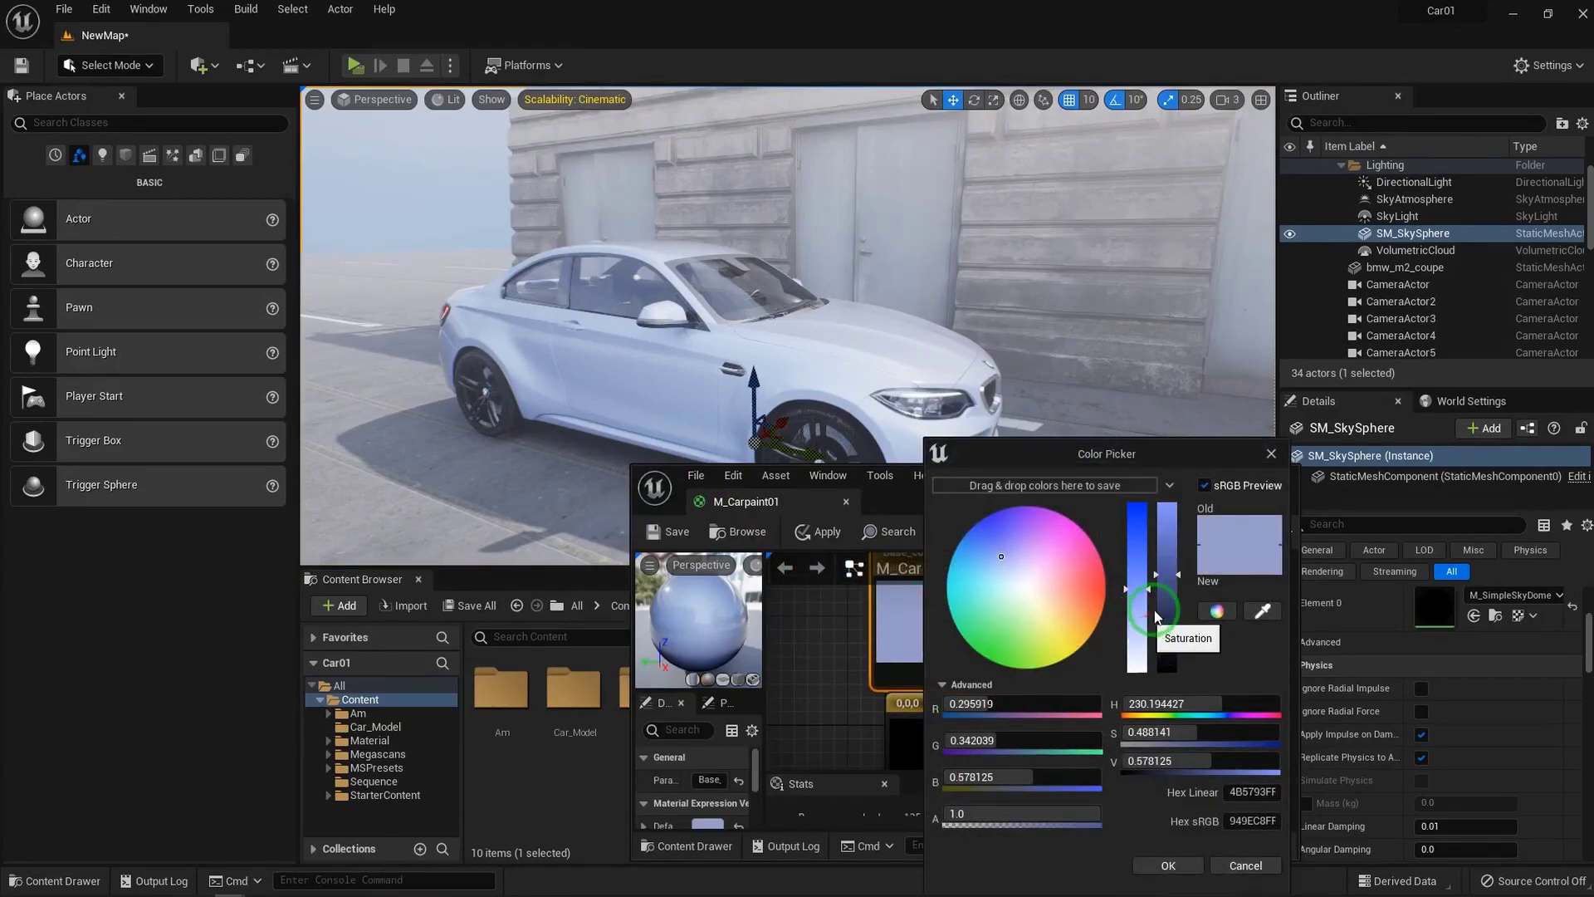
pyautogui.moveTo(1176, 576); pyautogui.dragTo(1176, 602)
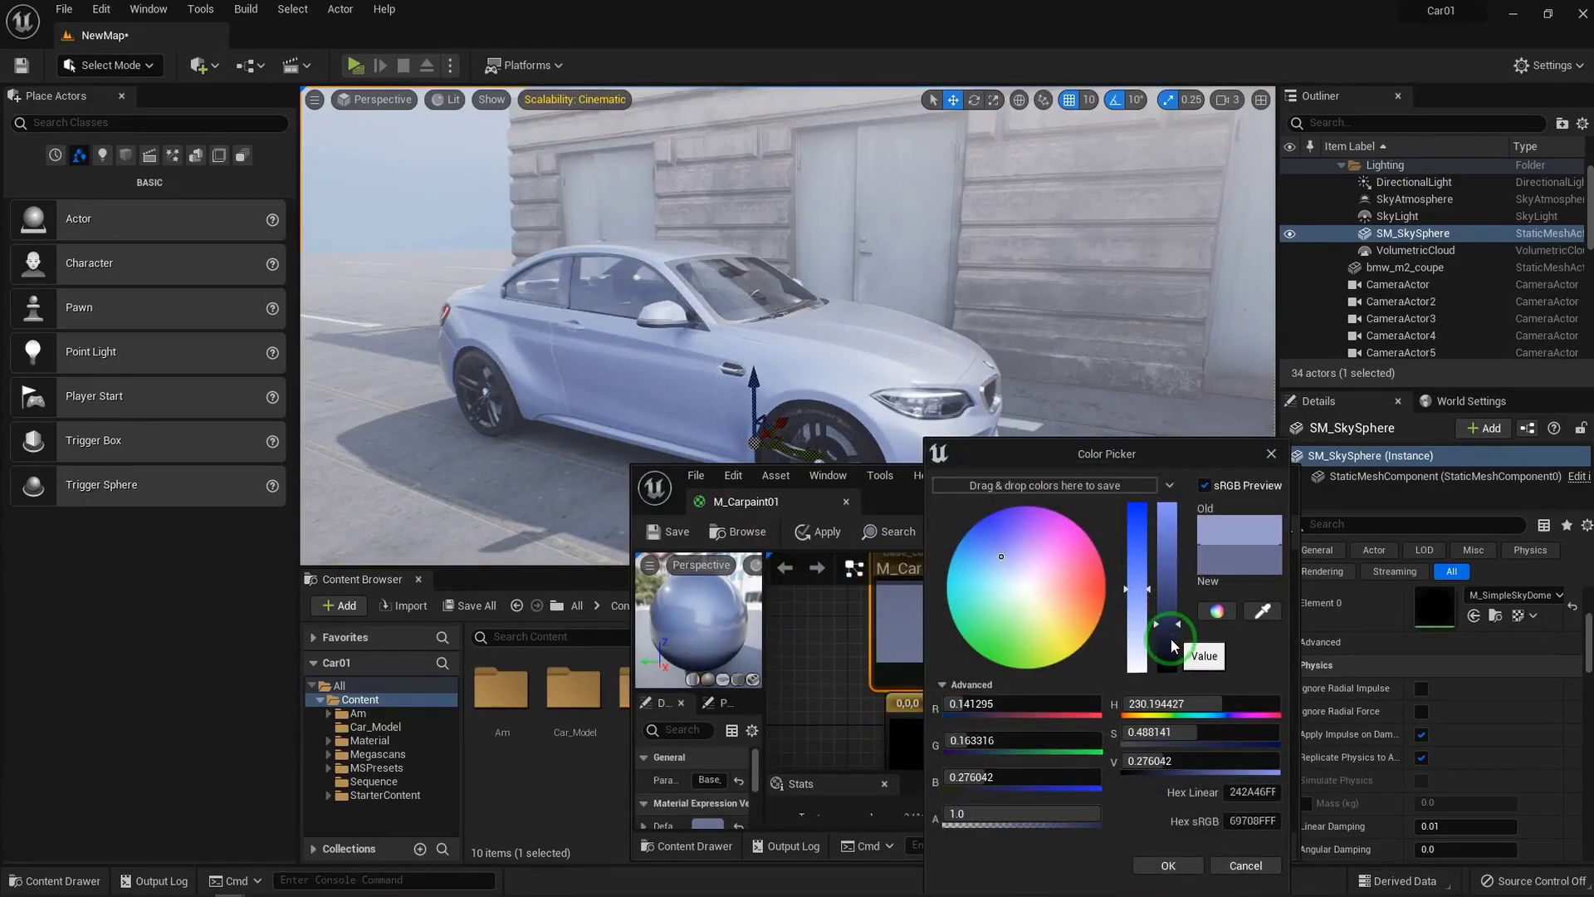
pyautogui.click(1169, 865)
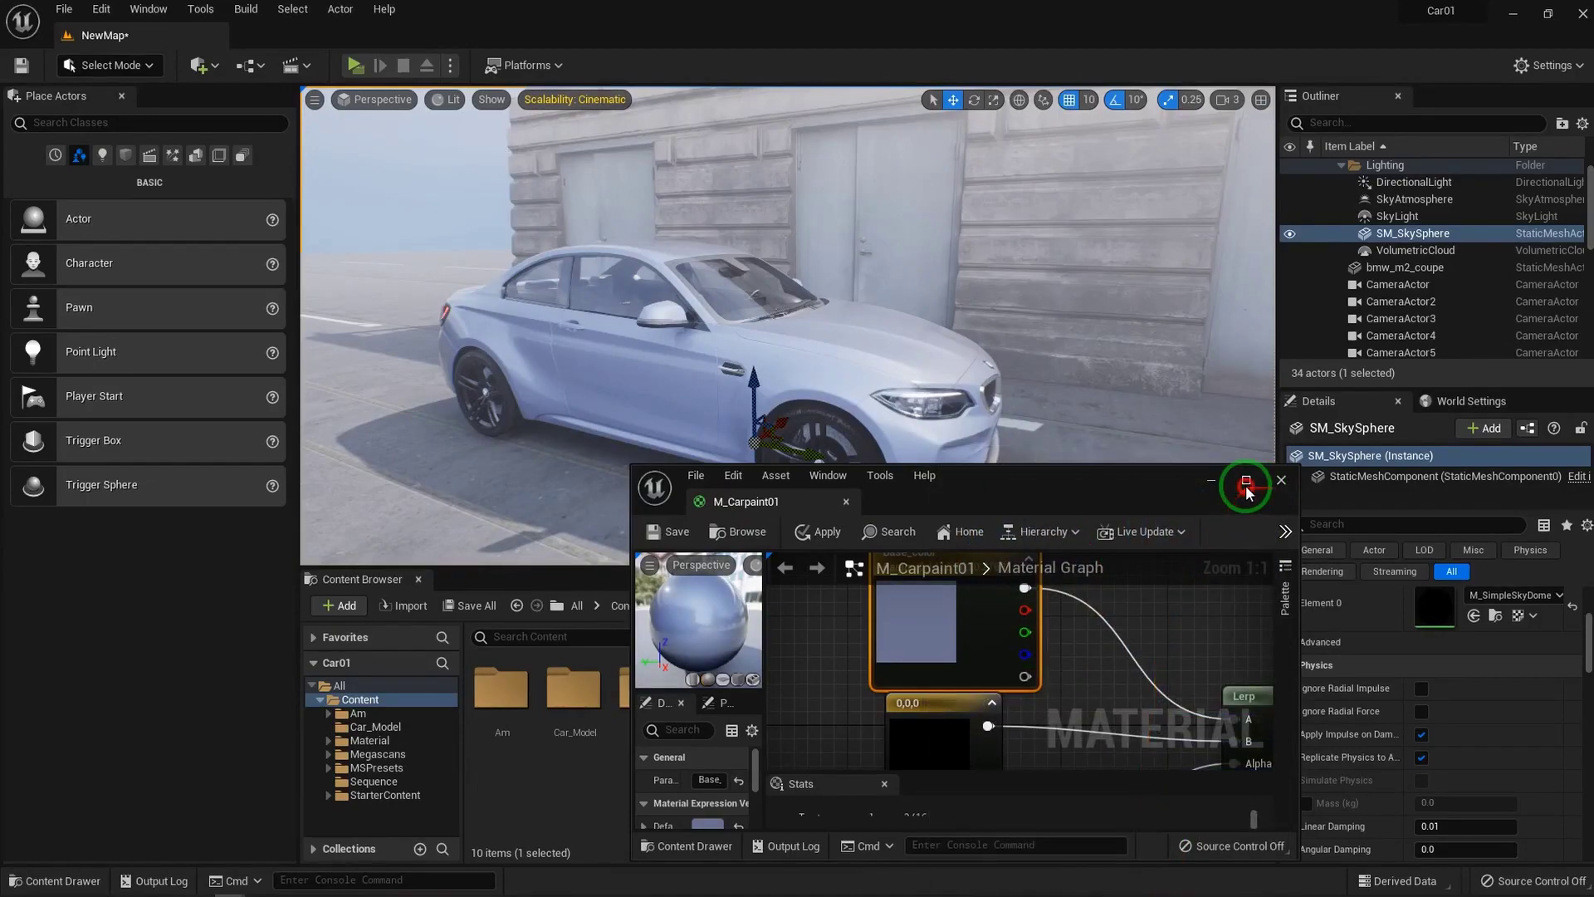
pyautogui.click(1247, 485)
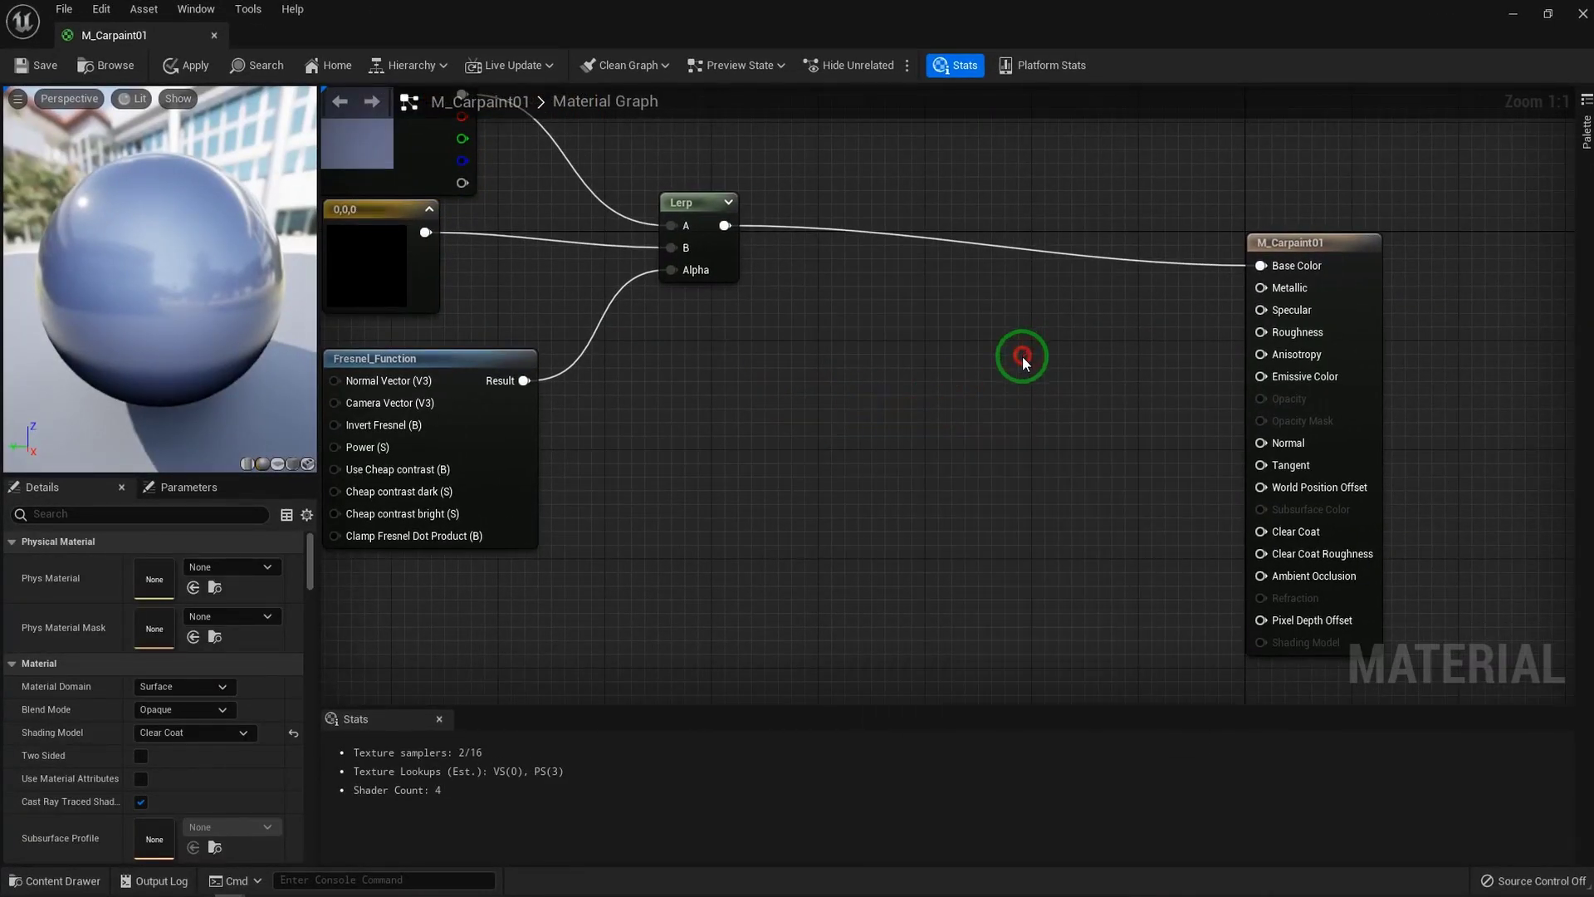
# Add a constant feeding Metallic, convert it to a parameter named Metallic, and set its default value to 1
pyautogui.click(1023, 356)
pyautogui.moveTo(1055, 388); pyautogui.dragTo(1256, 291)
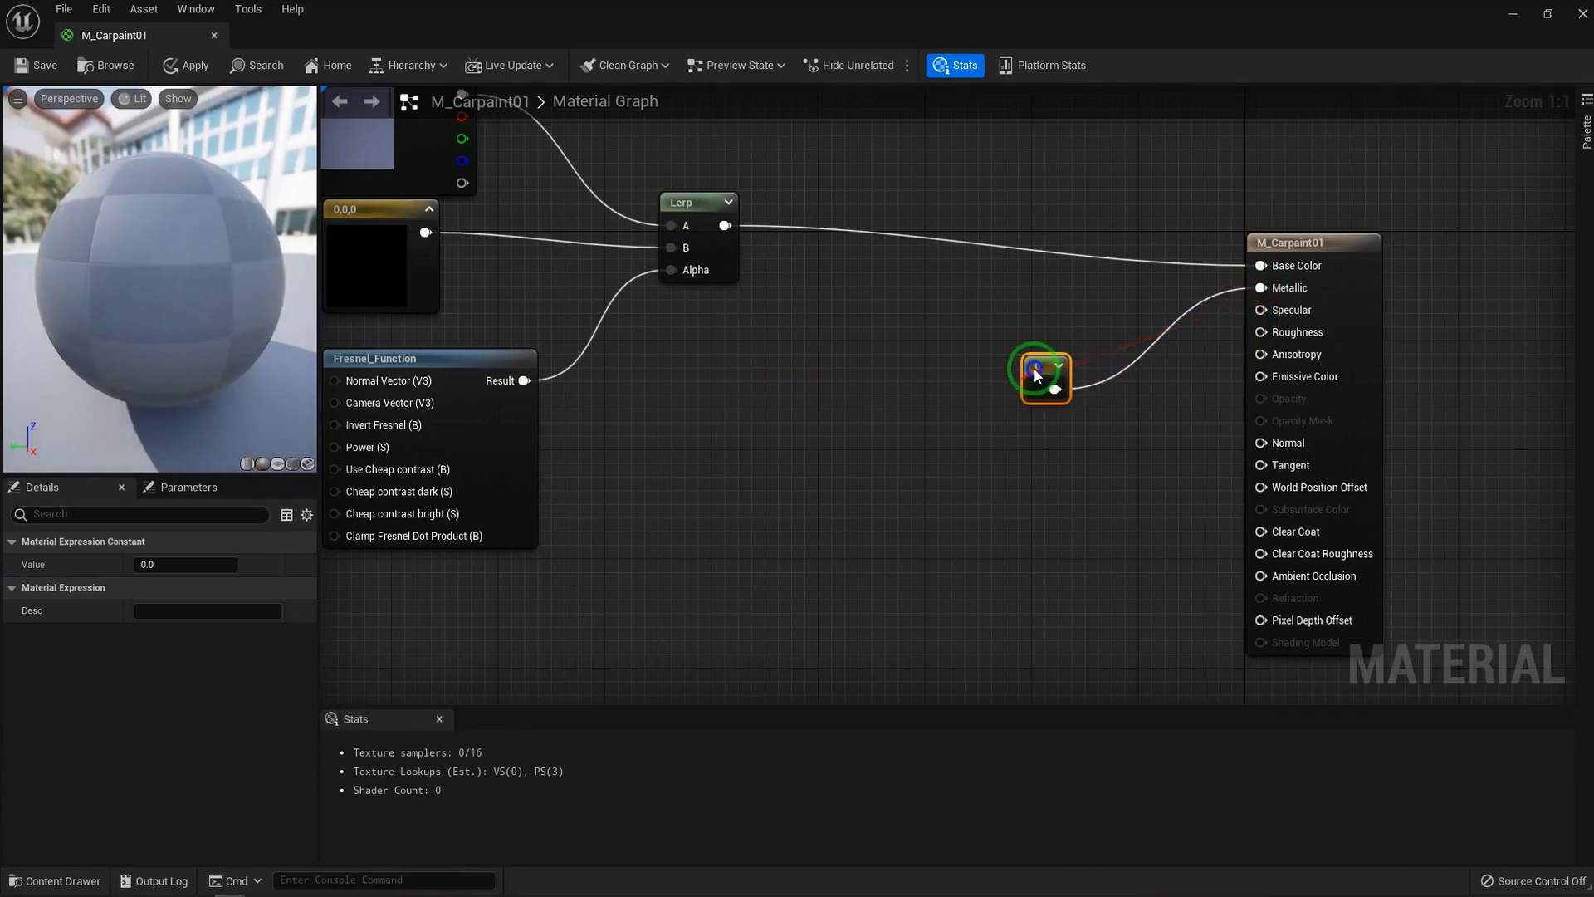
pyautogui.rightClick(1036, 371)
pyautogui.click(1106, 404)
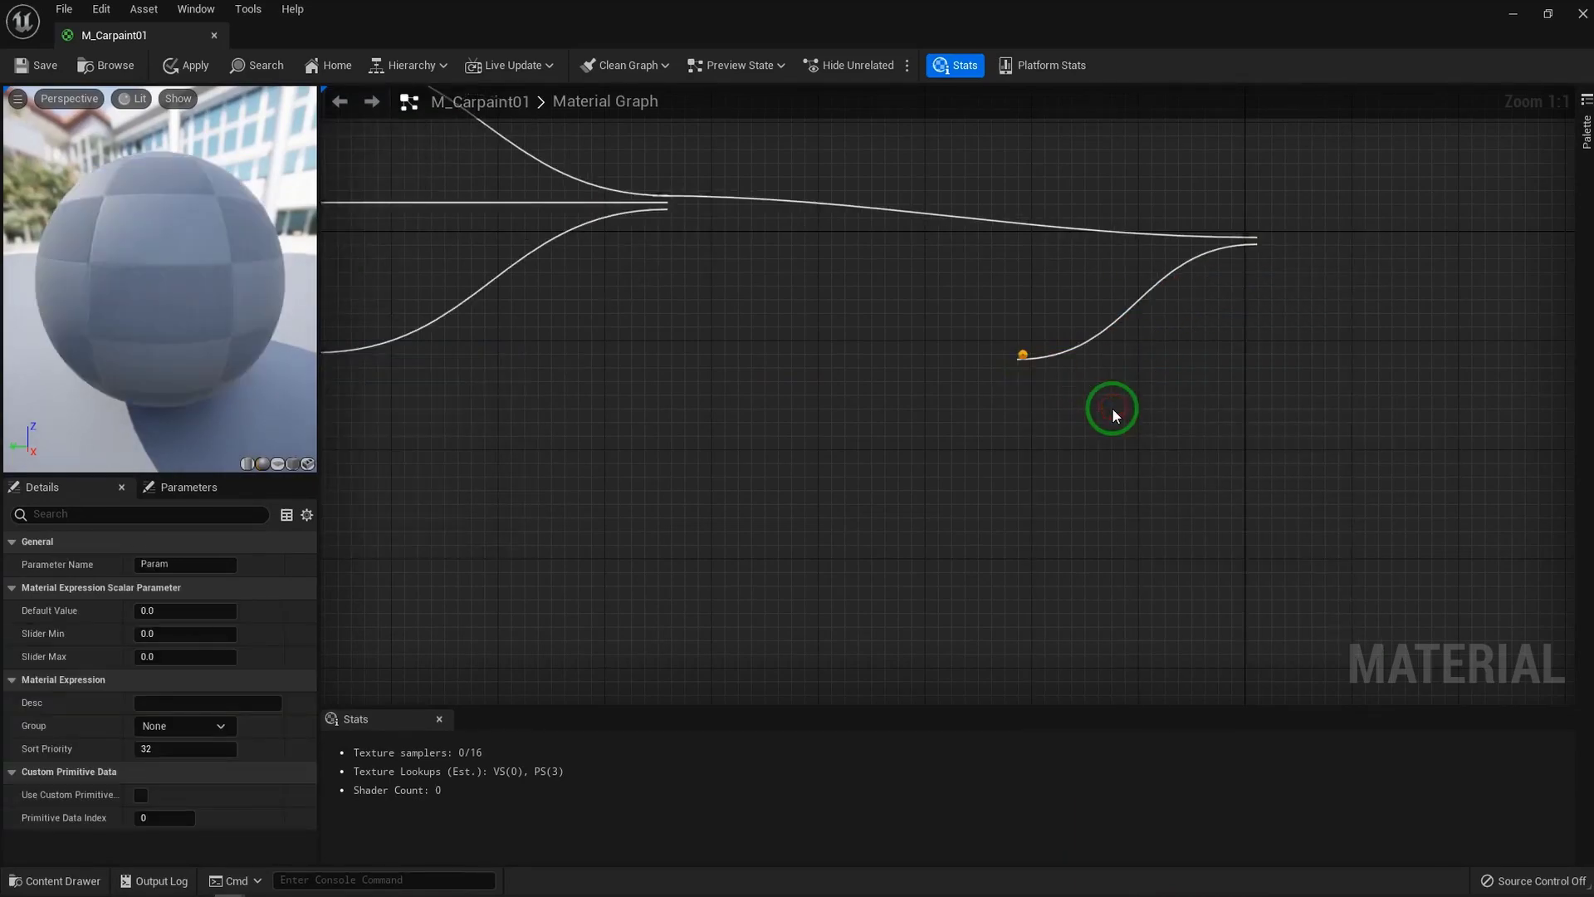
pyautogui.write('Metallic')
pyautogui.press('Return')
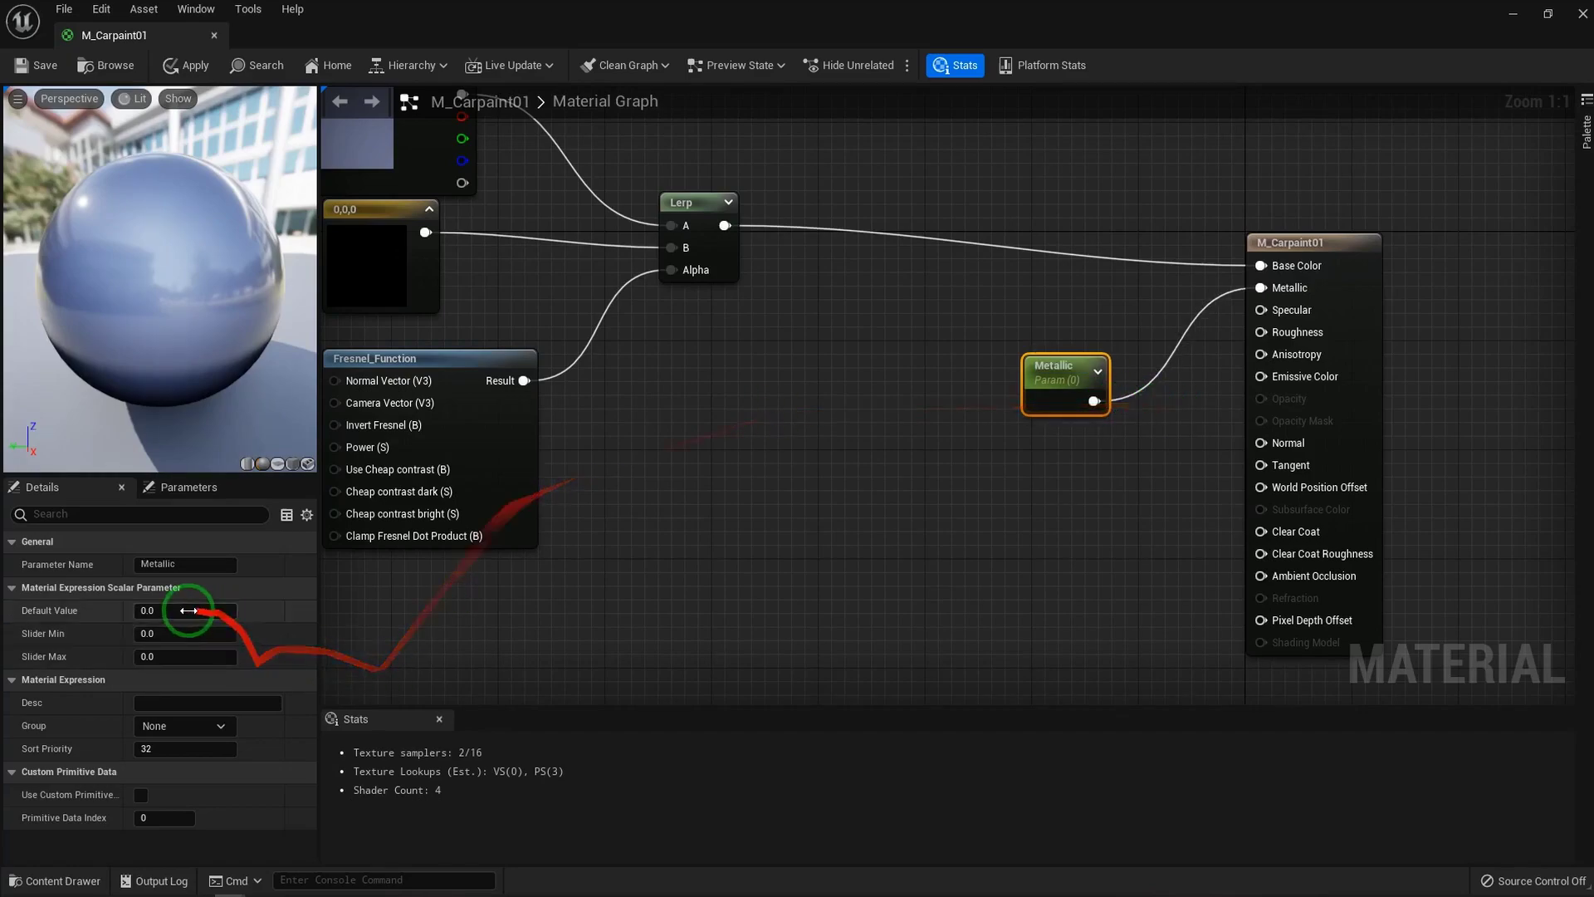
pyautogui.write('1')
pyautogui.press('Return')
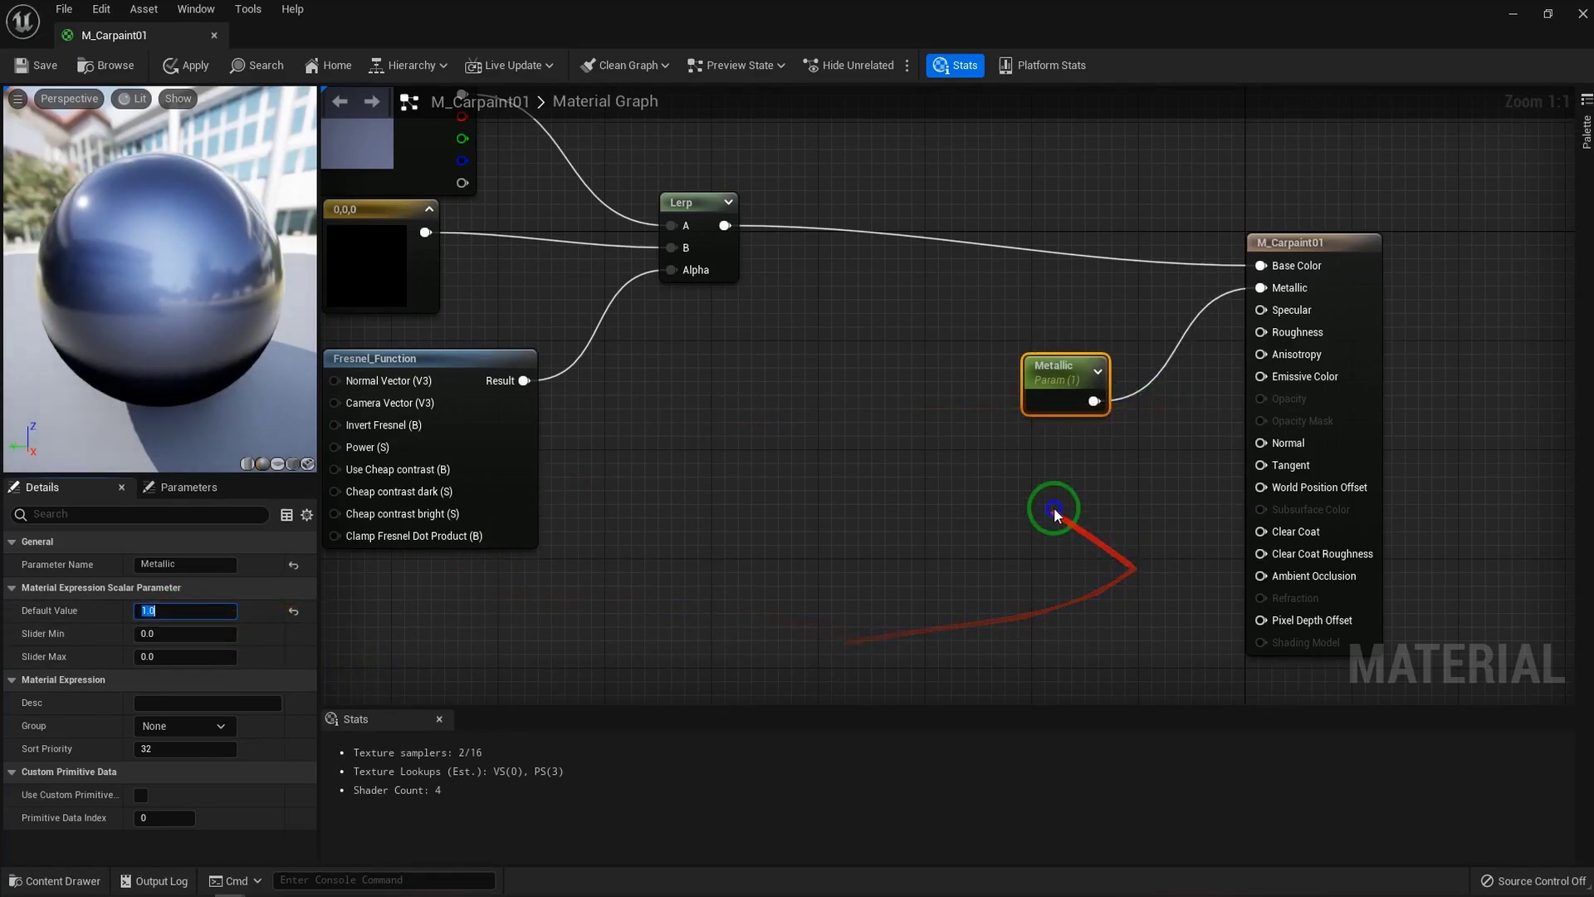
# Add a constant with value 0 below the Metallic parameter and connect it to the material's Roughness input
pyautogui.moveTo(1055, 515); pyautogui.dragTo(977, 463, button='right')
pyautogui.rightClick(975, 465)
pyautogui.click(943, 437)
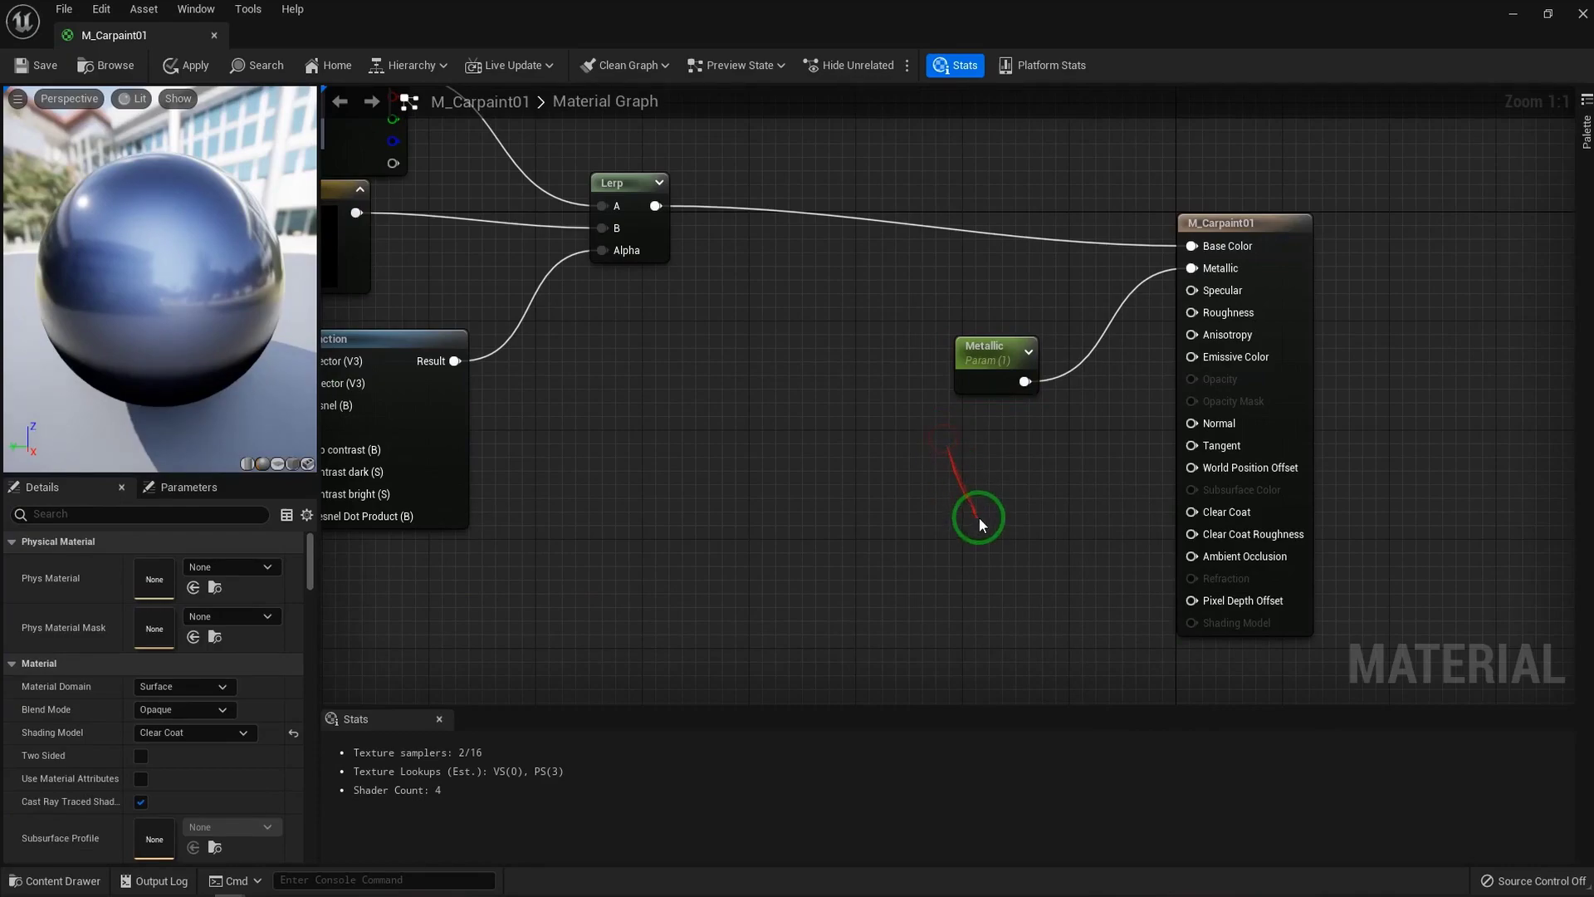
pyautogui.click(980, 455)
pyautogui.moveTo(1011, 475); pyautogui.dragTo(1193, 312)
pyautogui.moveTo(1018, 586); pyautogui.dragTo(837, 545, button='right')
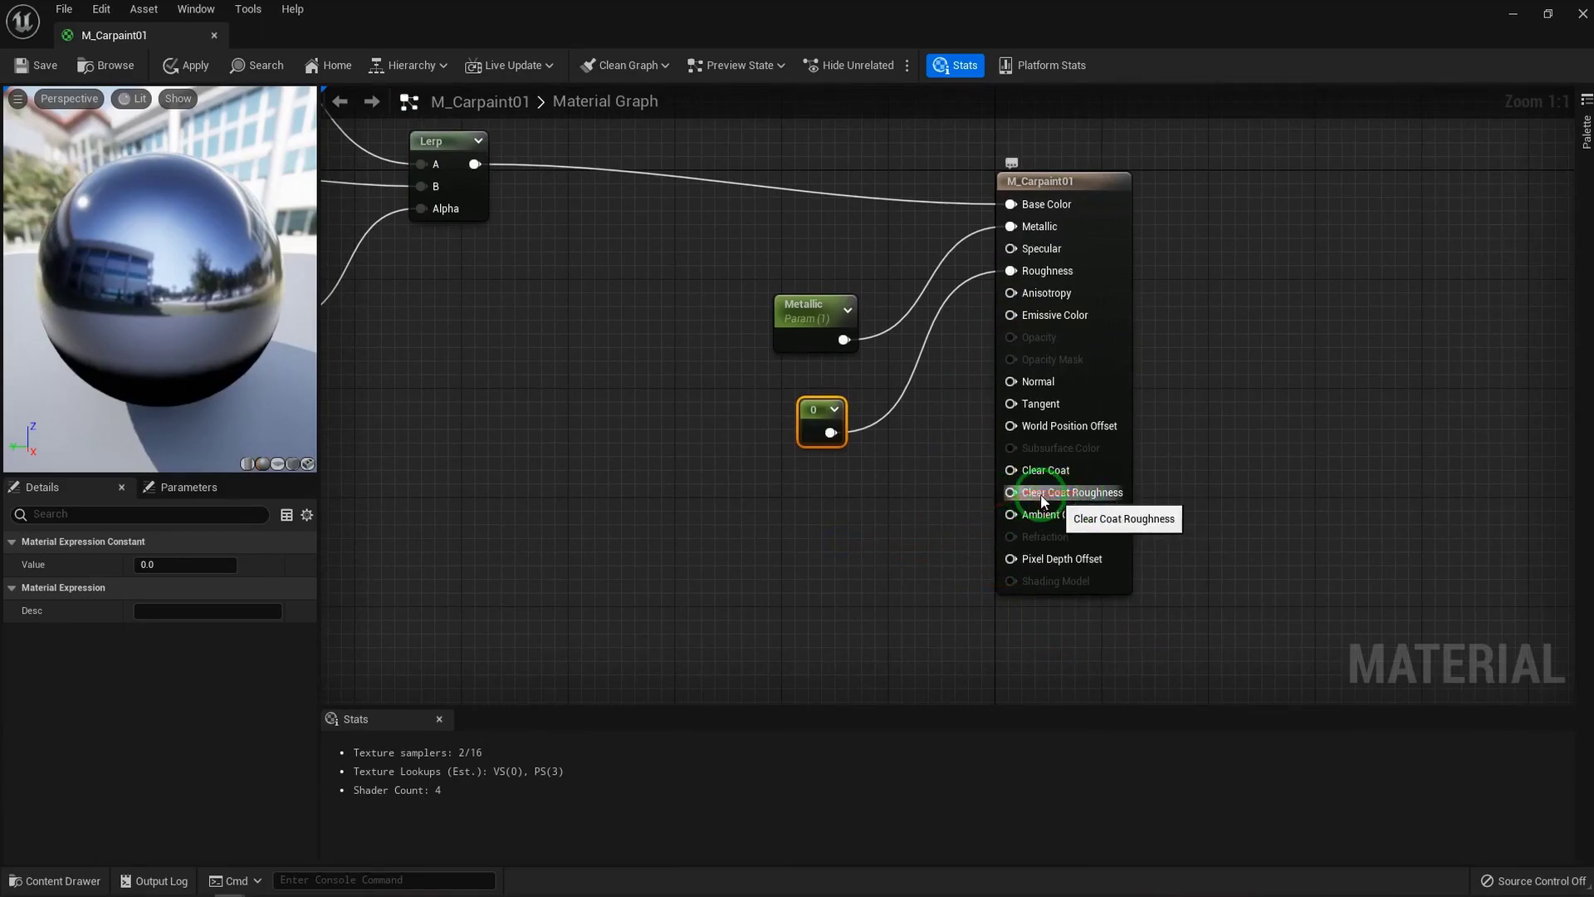
# Convert the constant feeding the Roughness input to a parameter named Roughness
pyautogui.moveTo(958, 505); pyautogui.dragTo(1047, 543, button='right')
pyautogui.moveTo(880, 442); pyautogui.dragTo(865, 440)
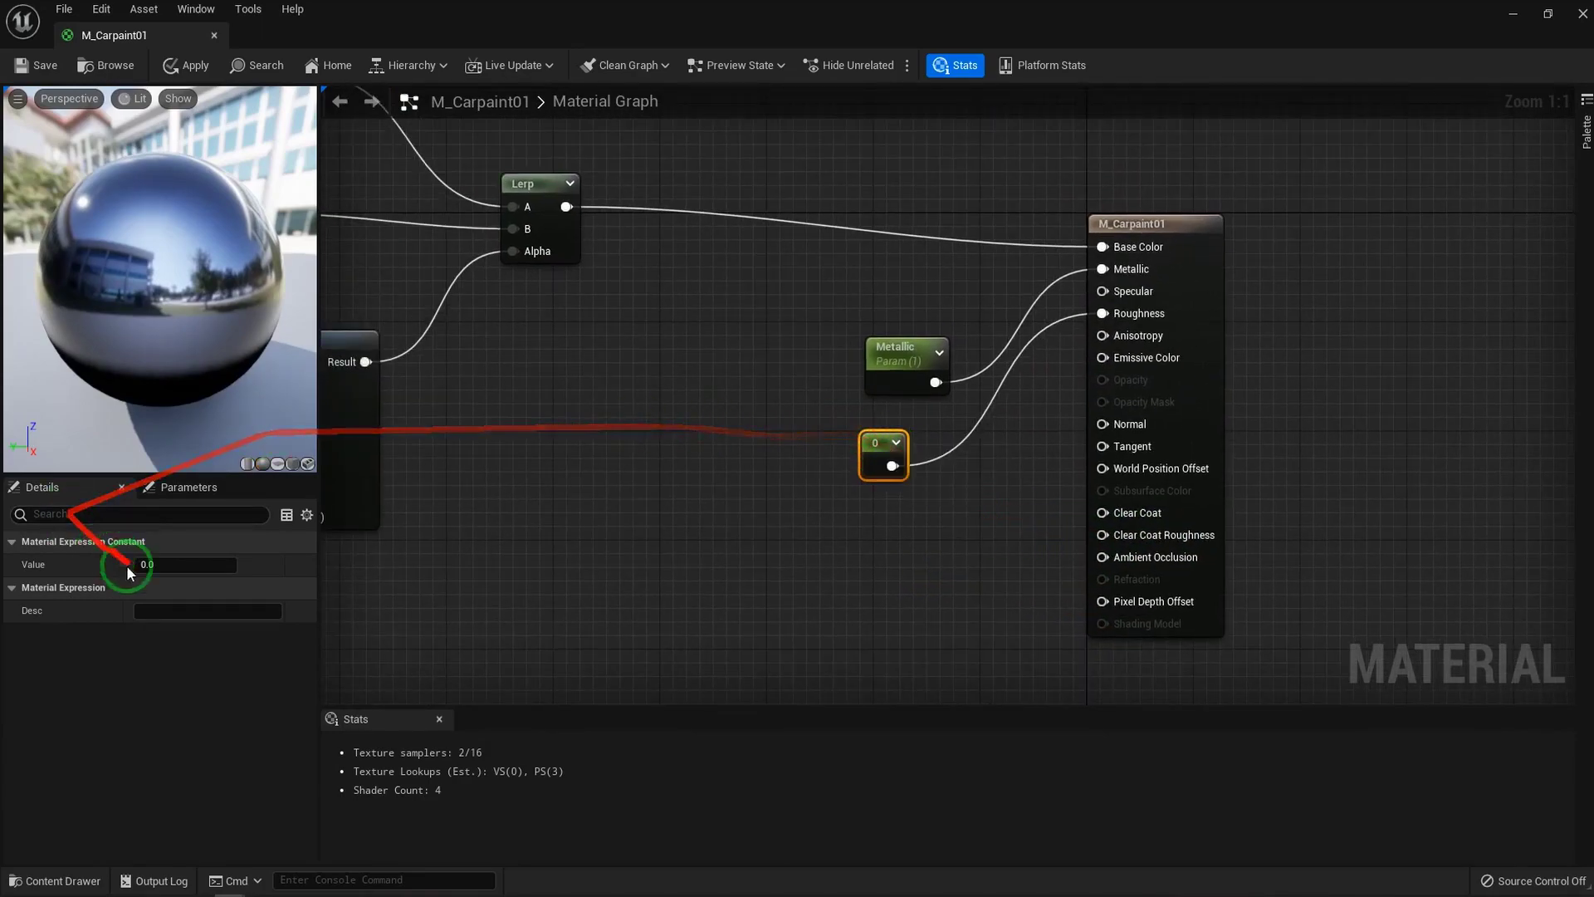
pyautogui.rightClick(874, 444)
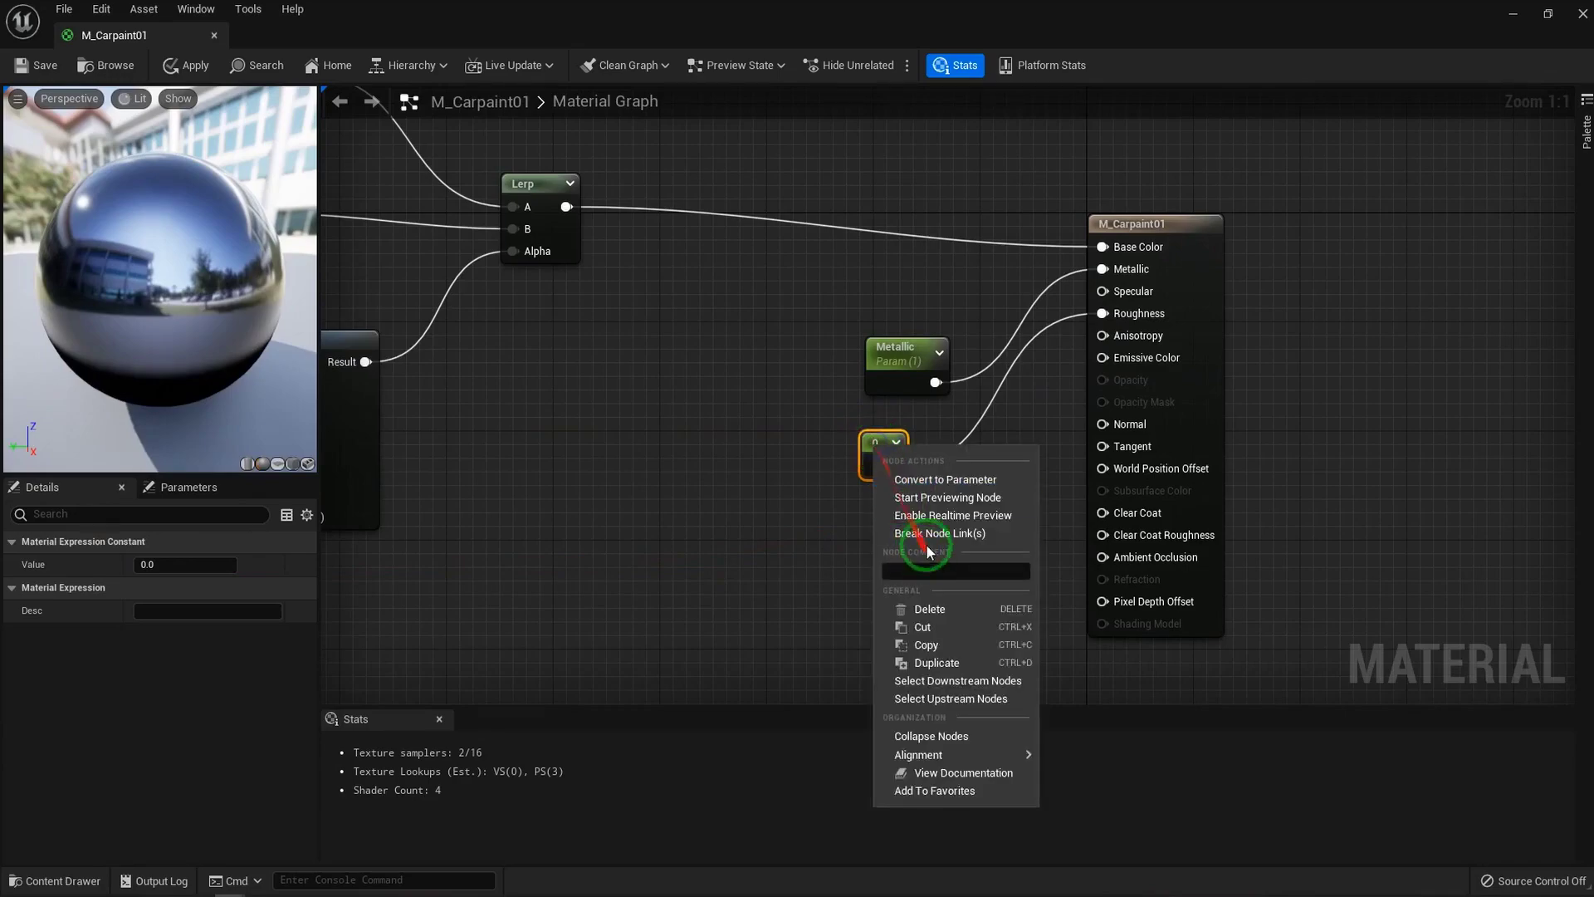
pyautogui.click(924, 482)
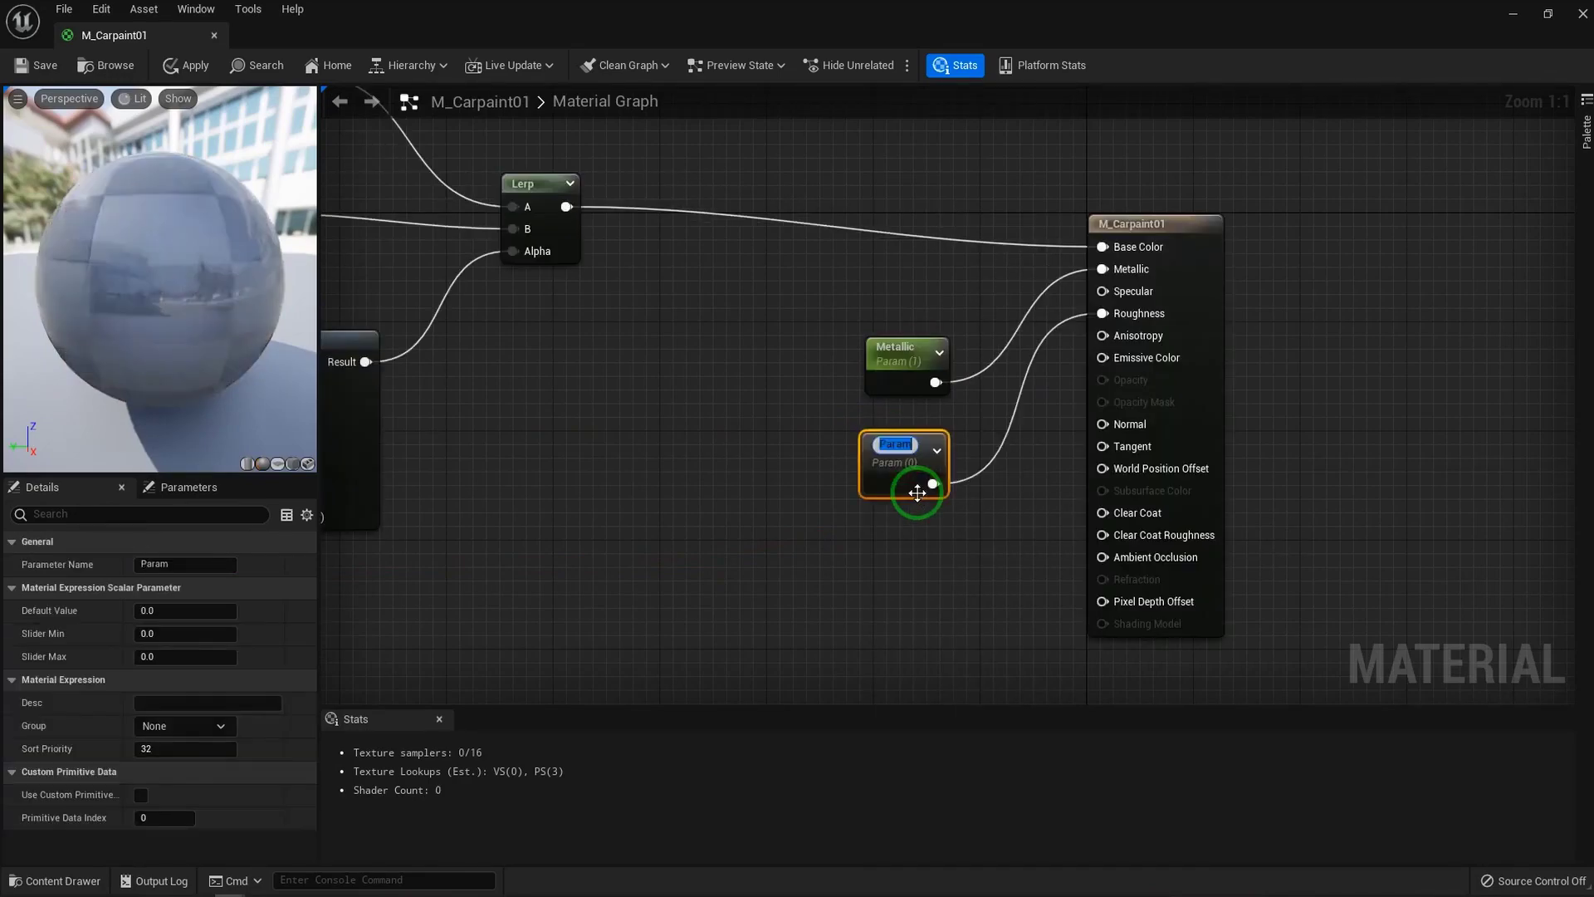
pyautogui.write('Roug')
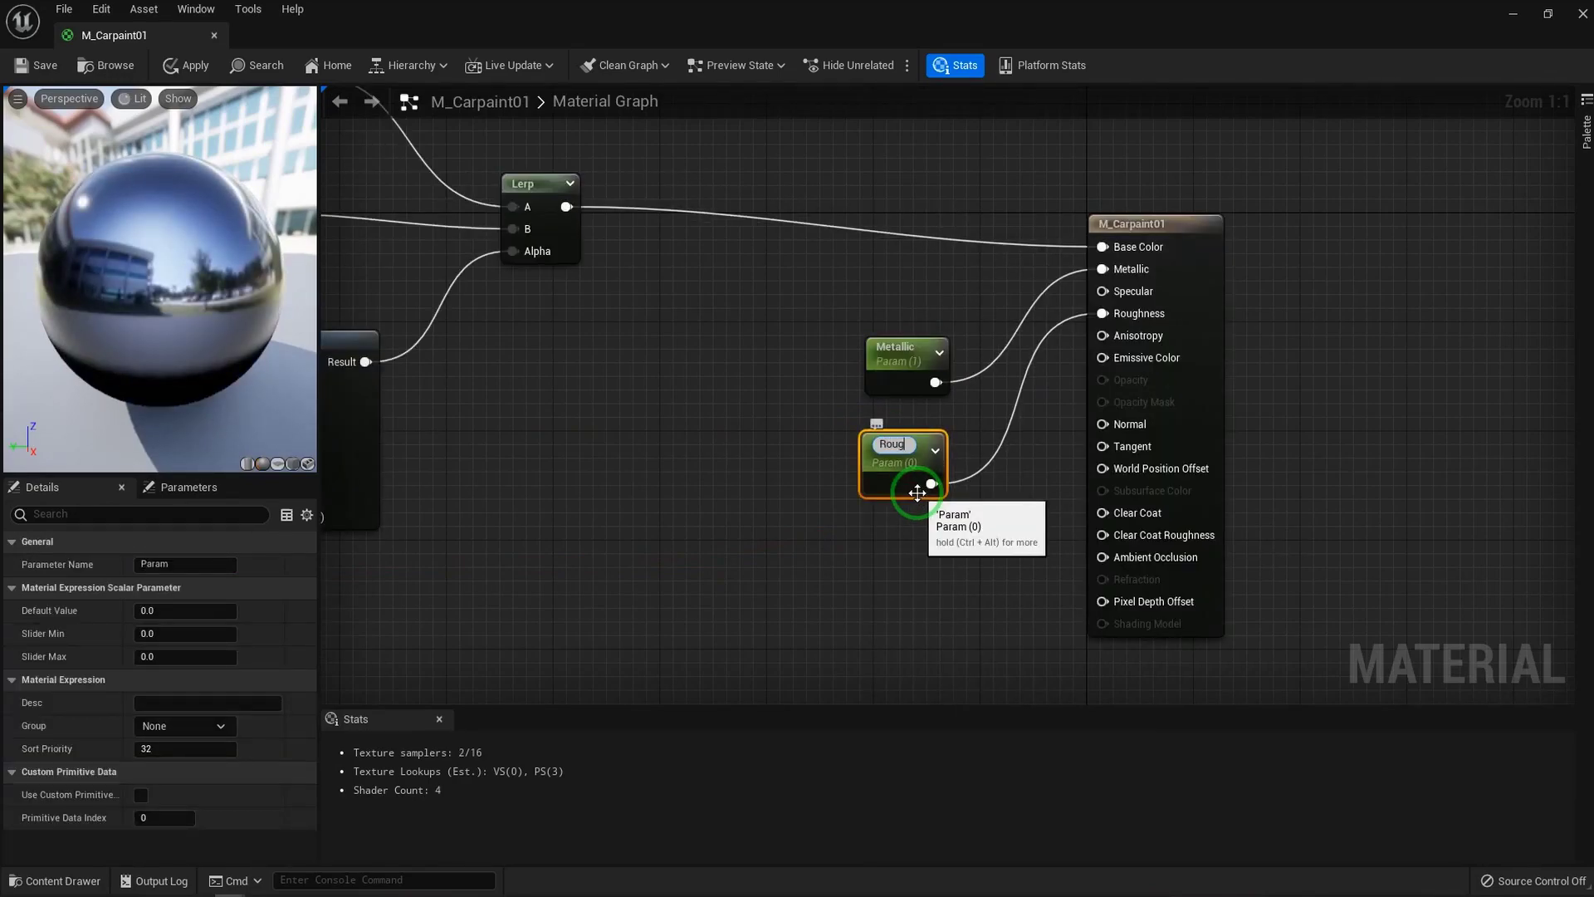
# Duplicate the Roughness parameter and connect the copy to the material's Clear Coat input
pyautogui.moveTo(868, 576); pyautogui.dragTo(891, 485, button='right')
pyautogui.moveTo(868, 349); pyautogui.dragTo(959, 421)
pyautogui.hotkey('ctrl', 'd')
pyautogui.moveTo(1038, 451); pyautogui.dragTo(1127, 479)
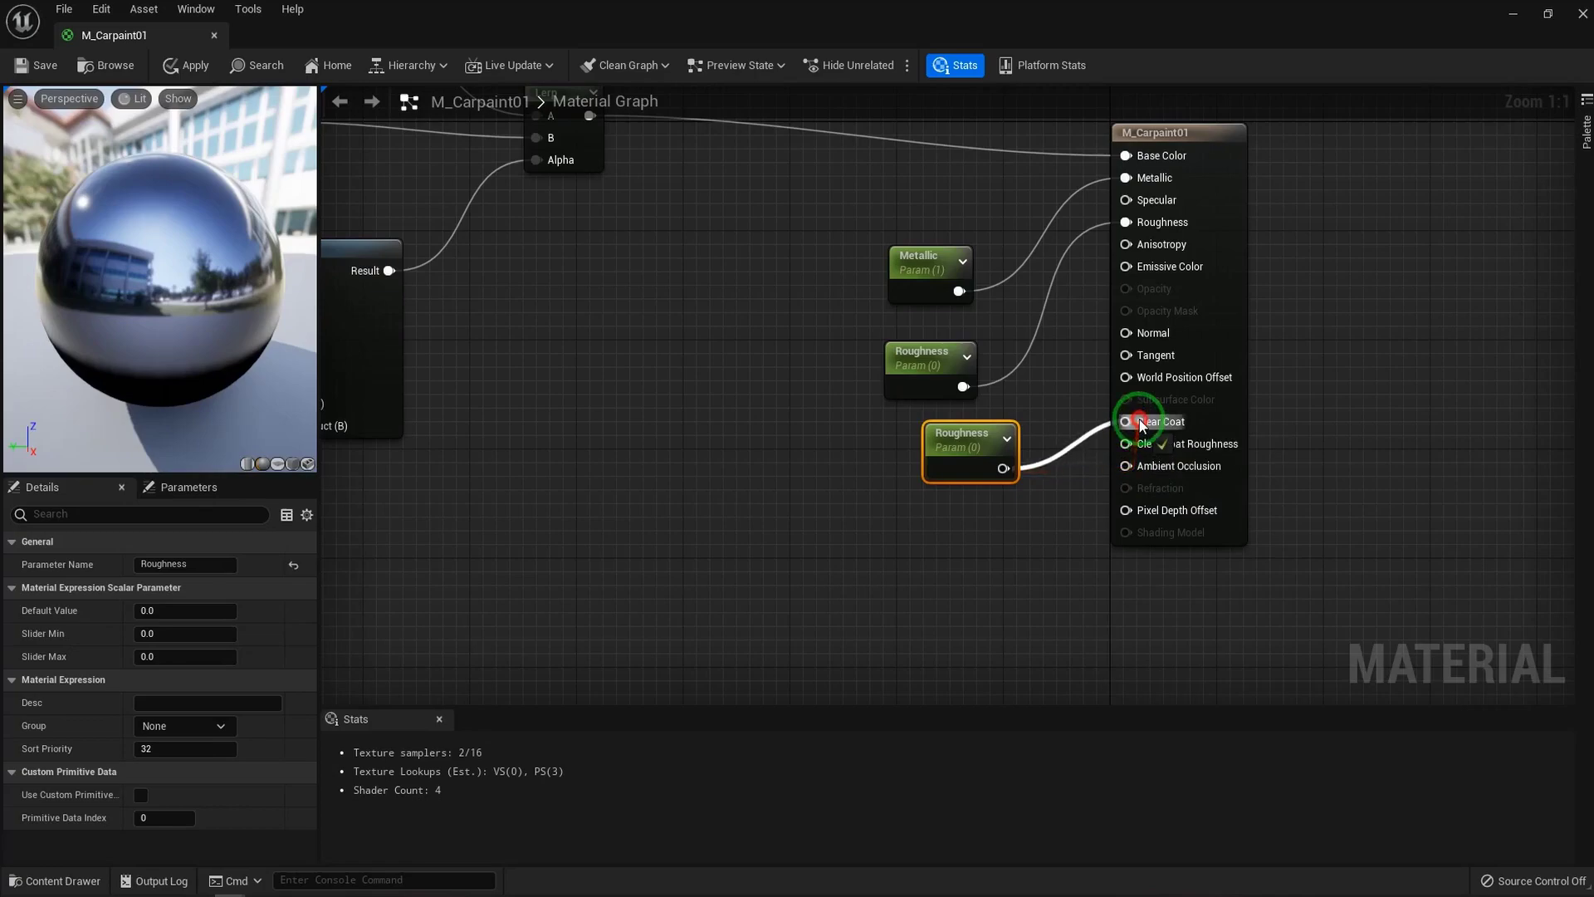
pyautogui.moveTo(1140, 423); pyautogui.dragTo(1140, 422)
# Move the duplicate parameter closer beneath Roughness and reroute its output from Clear Coat to Clear Coat Roughness
pyautogui.moveTo(960, 457); pyautogui.dragTo(907, 431)
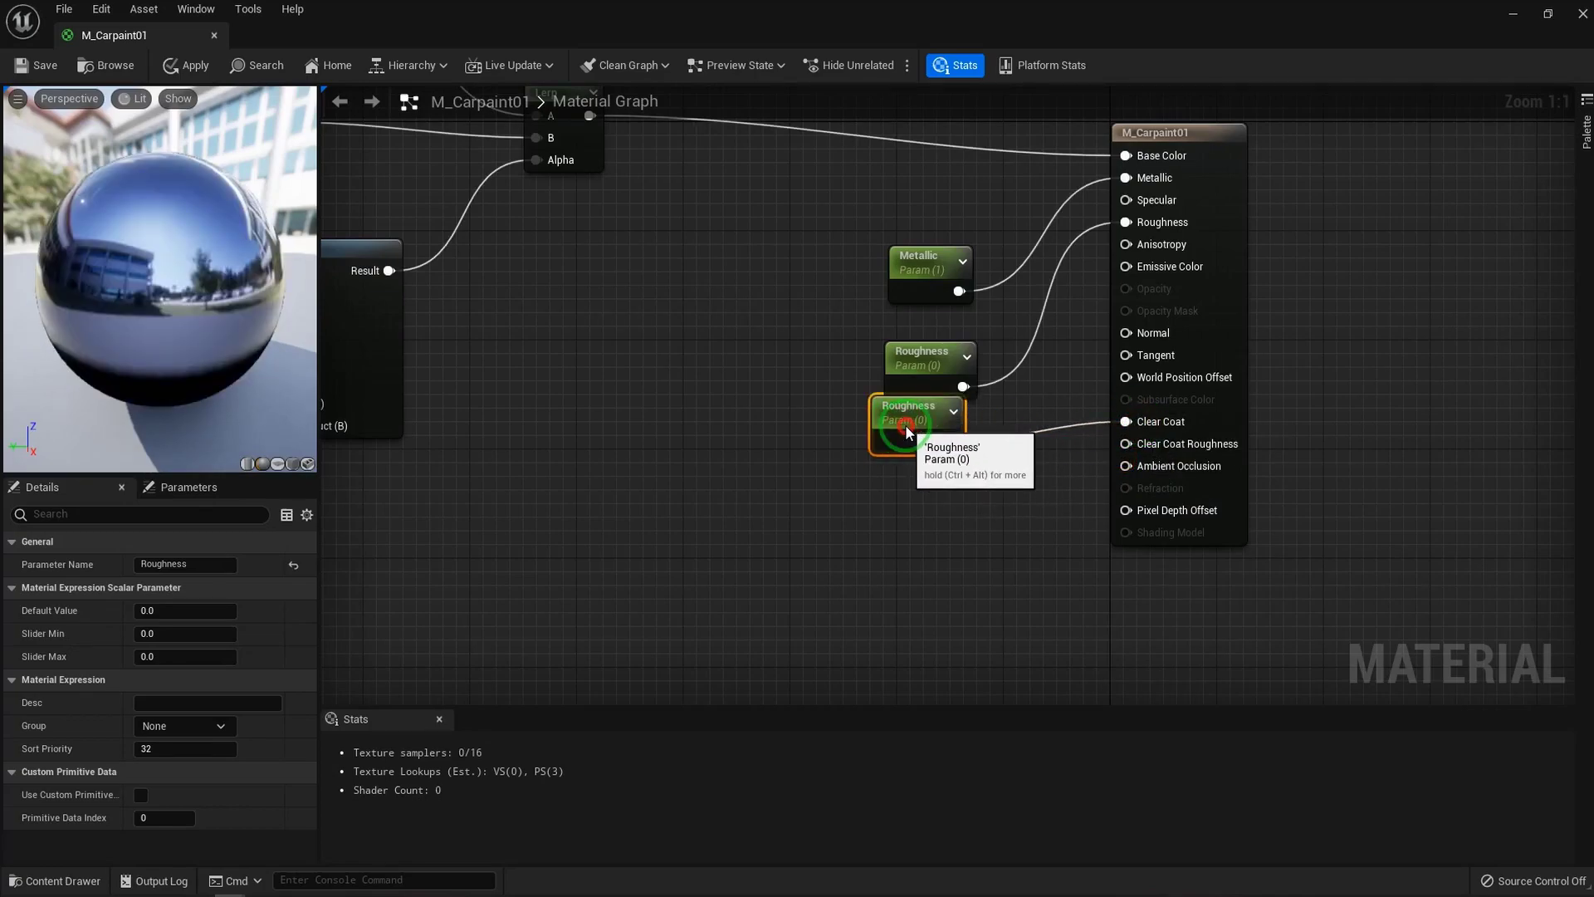
pyautogui.moveTo(1127, 469); pyautogui.dragTo(1087, 444)
pyautogui.click(1083, 426)
pyautogui.keyDown('alt'); pyautogui.click(1083, 424); pyautogui.keyUp('alt')
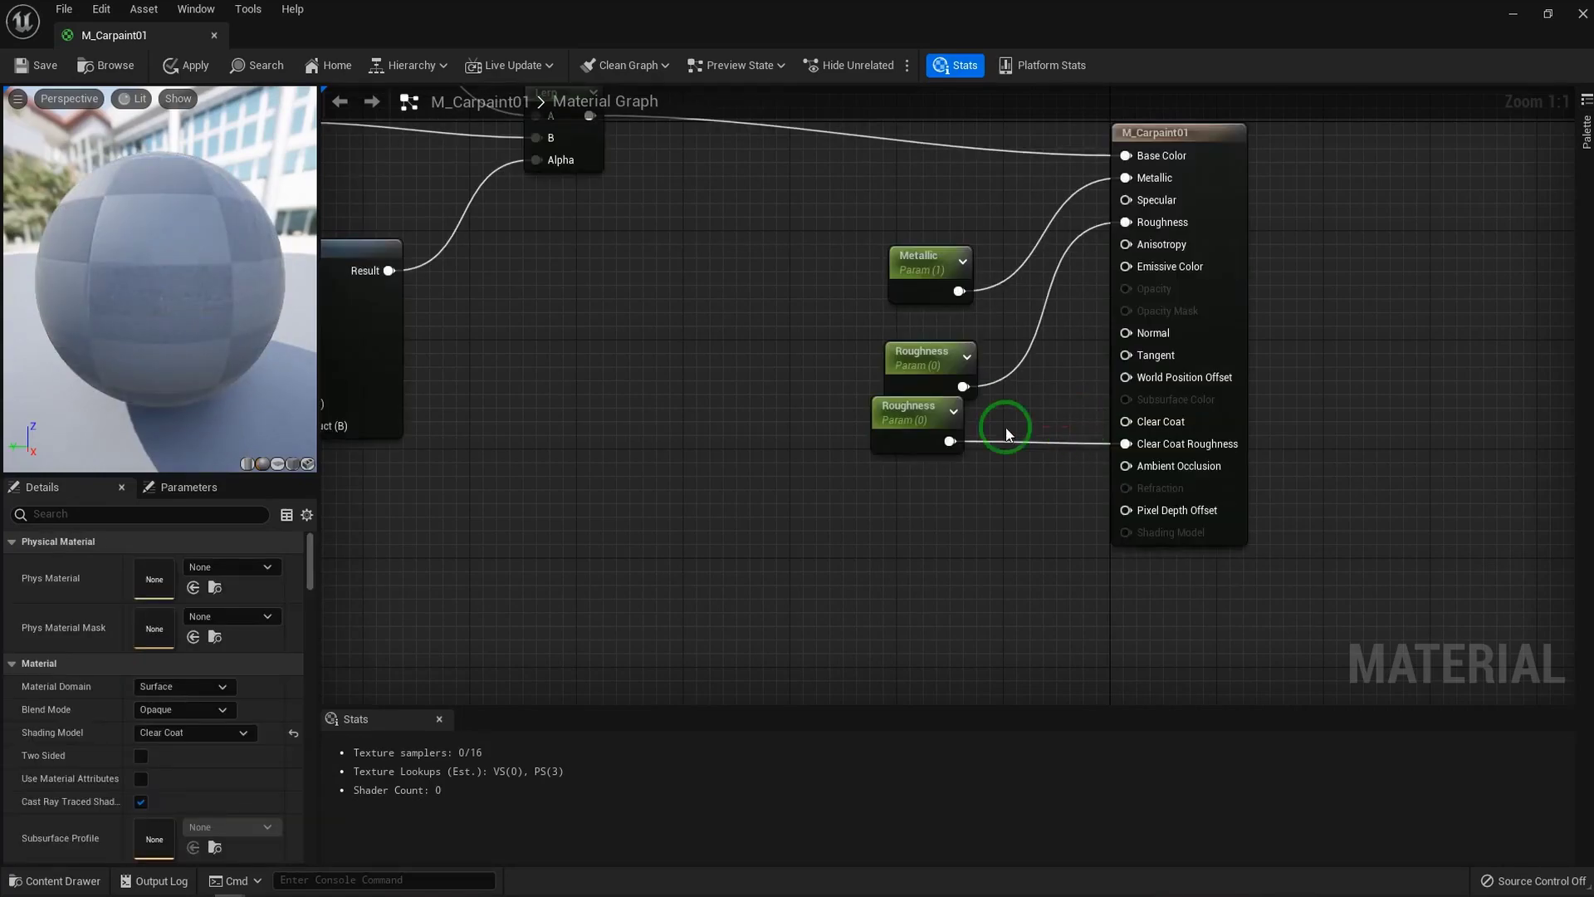
# Rename the parameter feeding Clear Coat Roughness to c_roughness, position it just below Roughness, and save the material
pyautogui.click(910, 411)
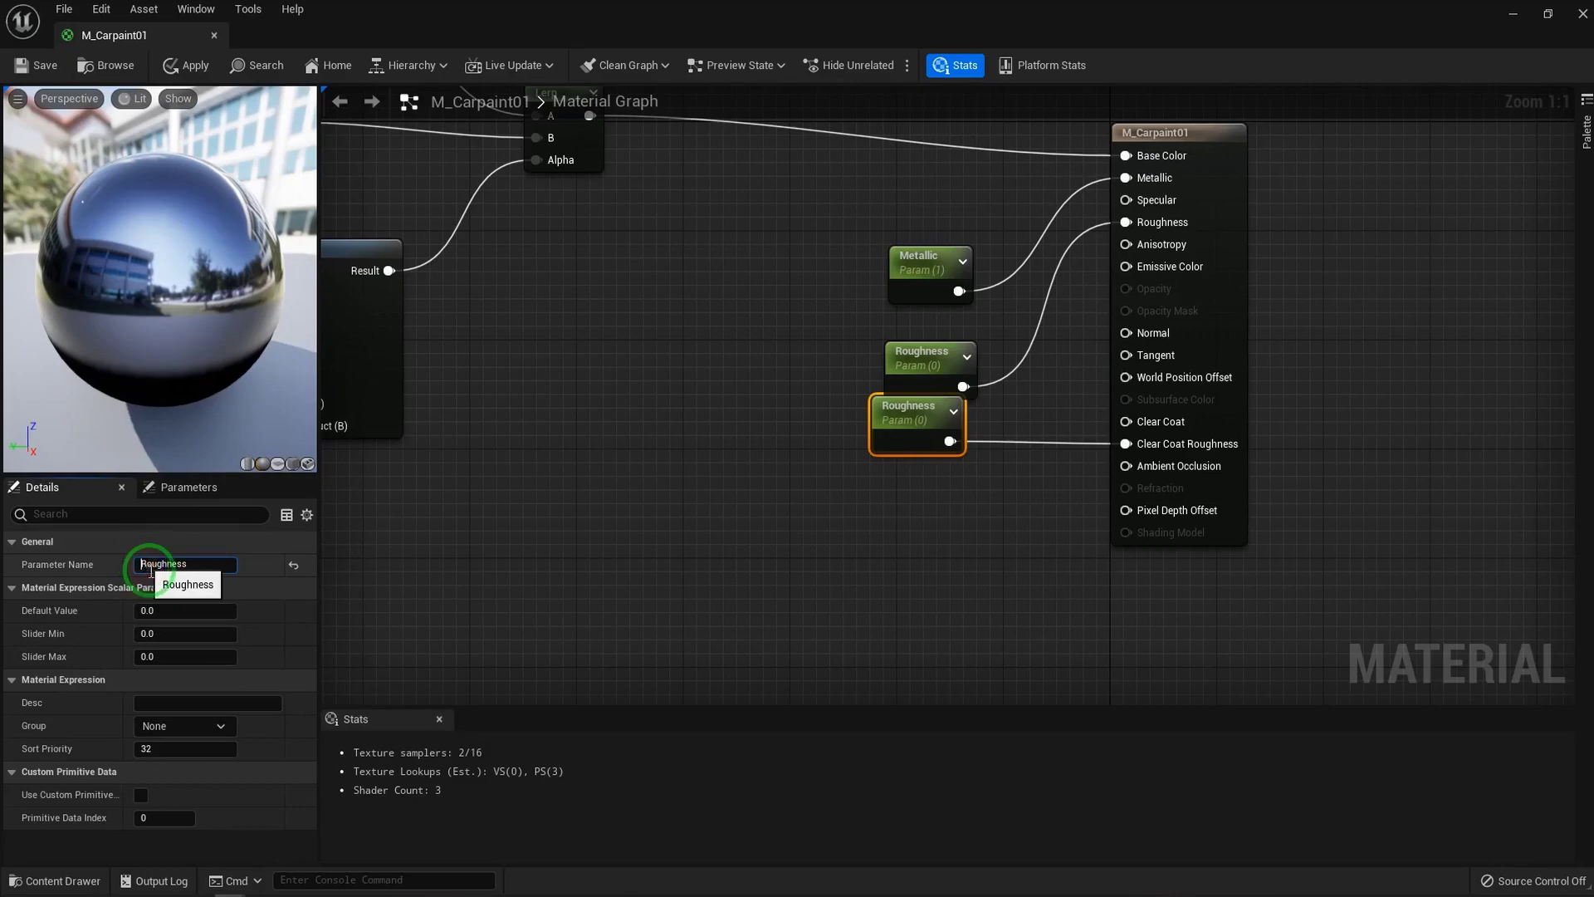
pyautogui.click(149, 568)
pyautogui.write('c_')
pyautogui.press('Return')
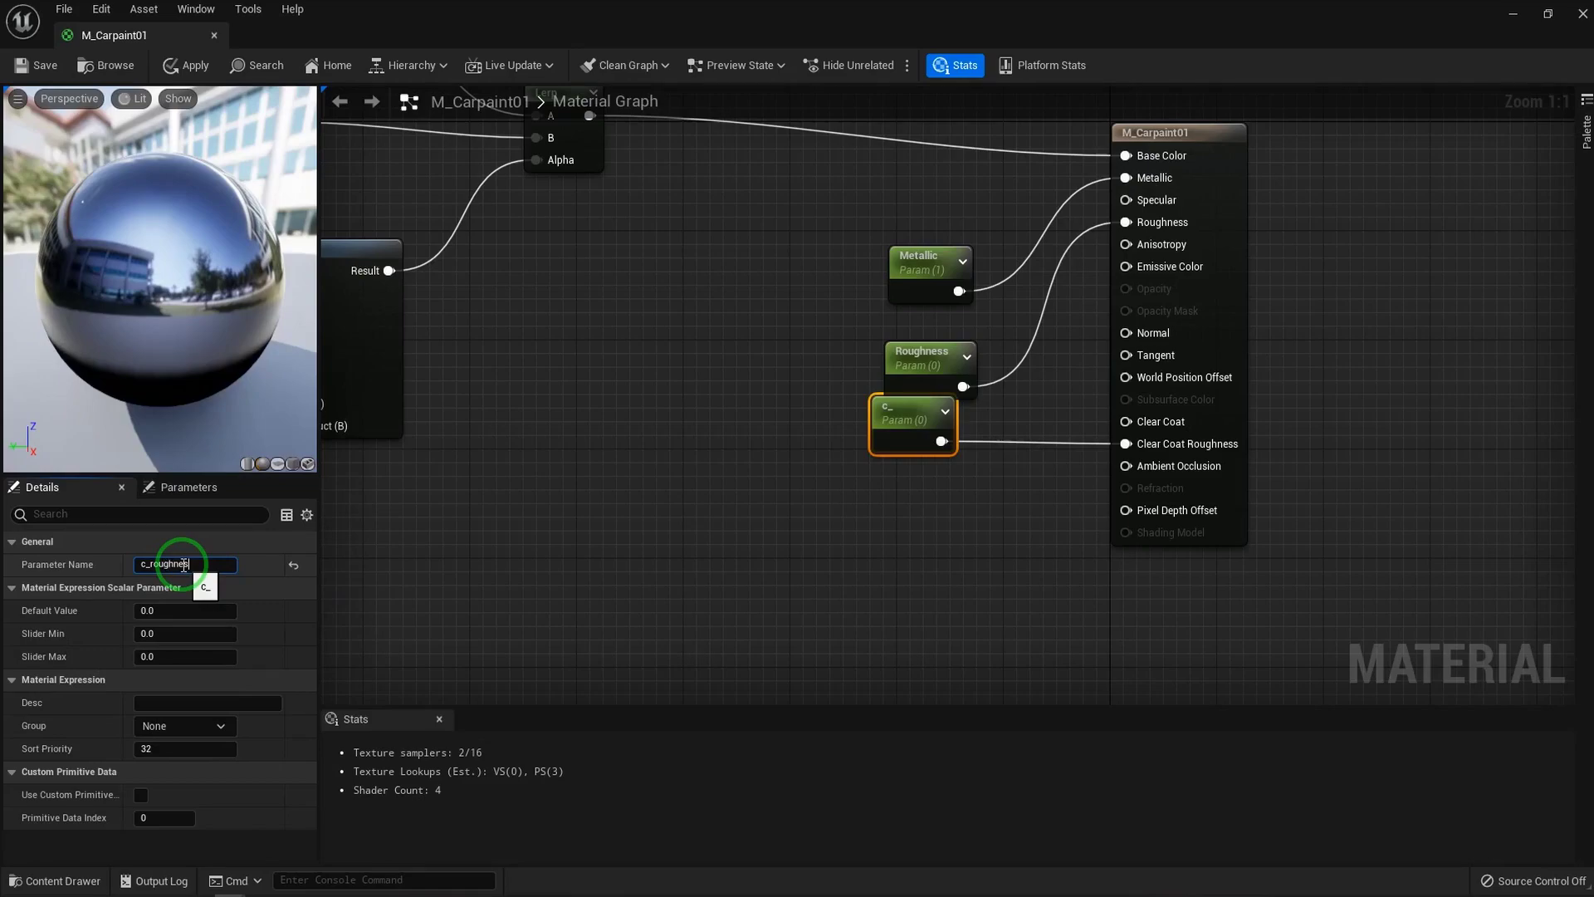
pyautogui.click(932, 430)
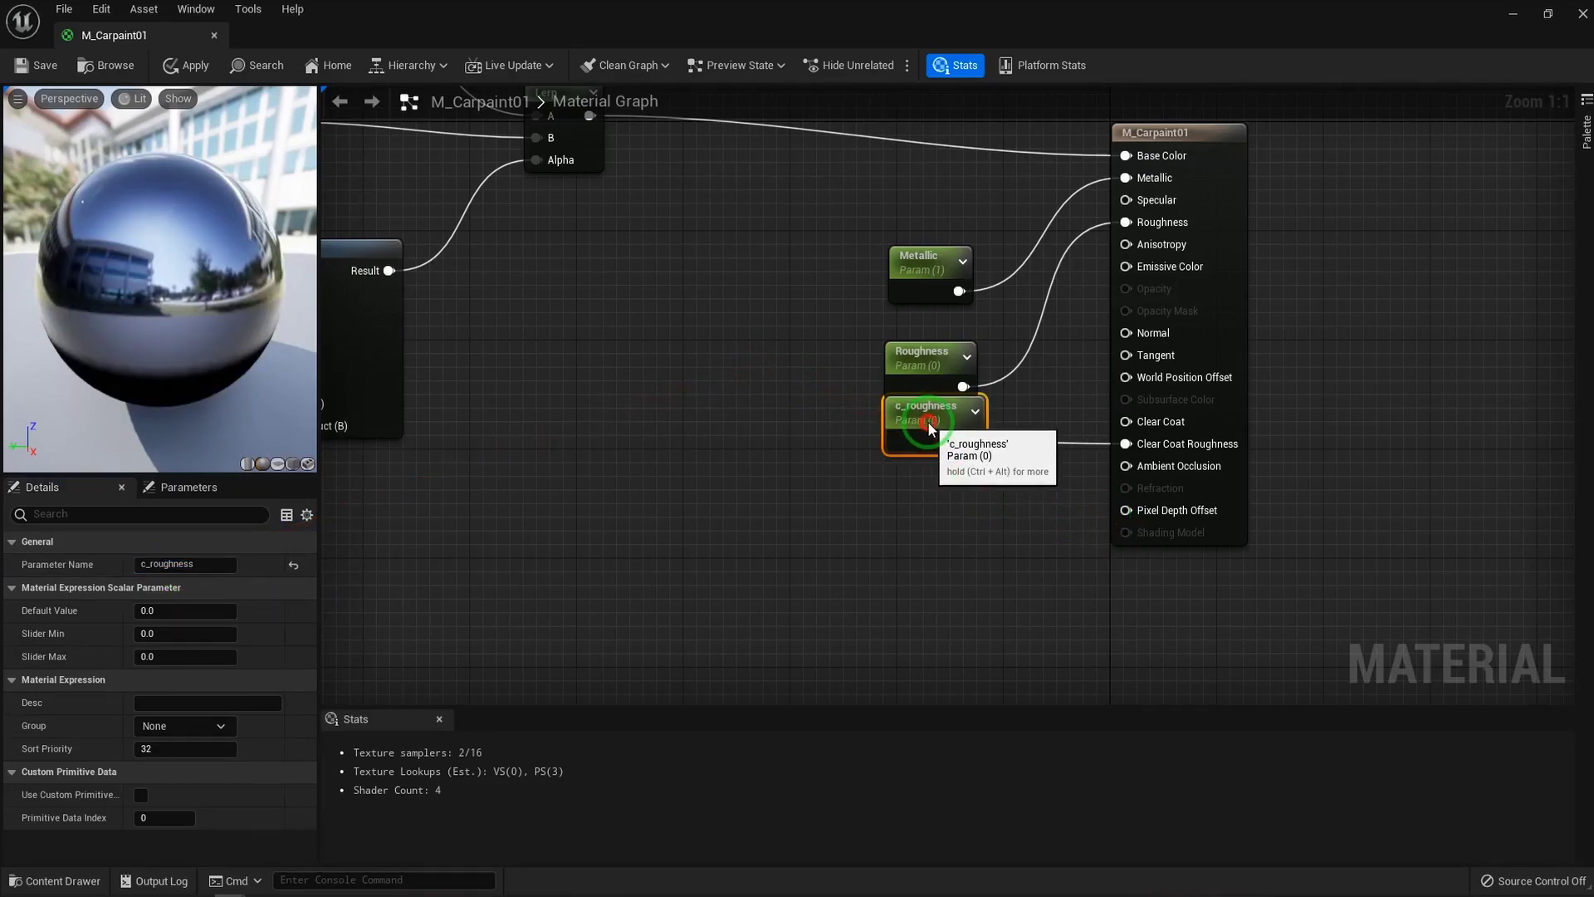
pyautogui.rightClick(825, 490)
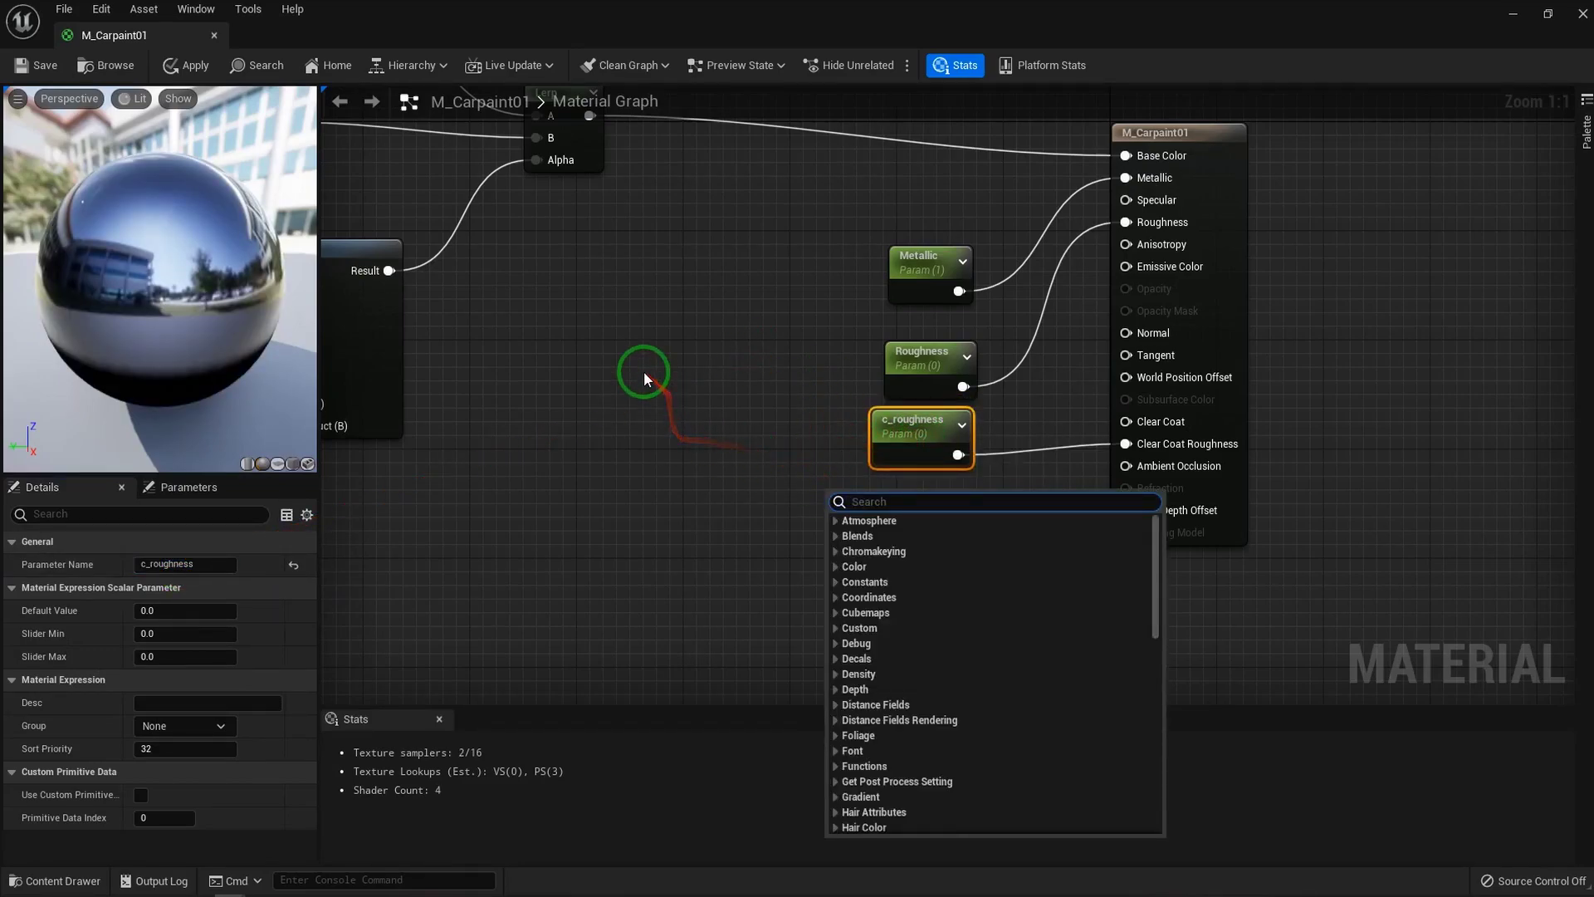
pyautogui.click(656, 371)
pyautogui.moveTo(711, 407); pyautogui.dragTo(729, 422, button='right')
pyautogui.click(28, 67)
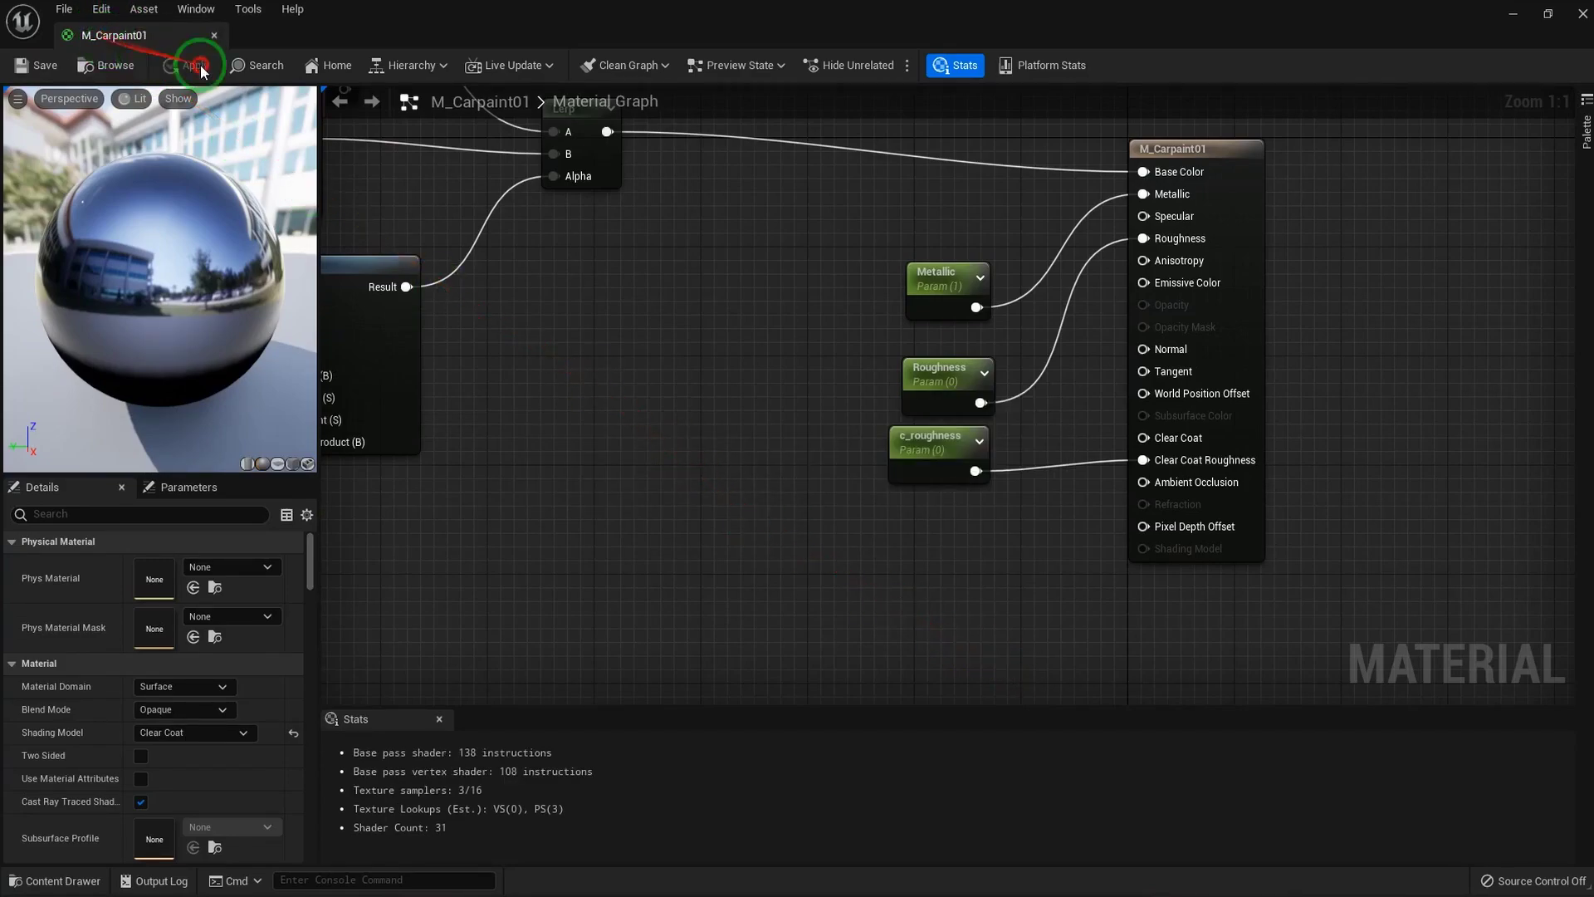
# Shrink the M_Carpaint01 material editor window and arrange it so the car in the level viewport stays visible
pyautogui.click(143, 57)
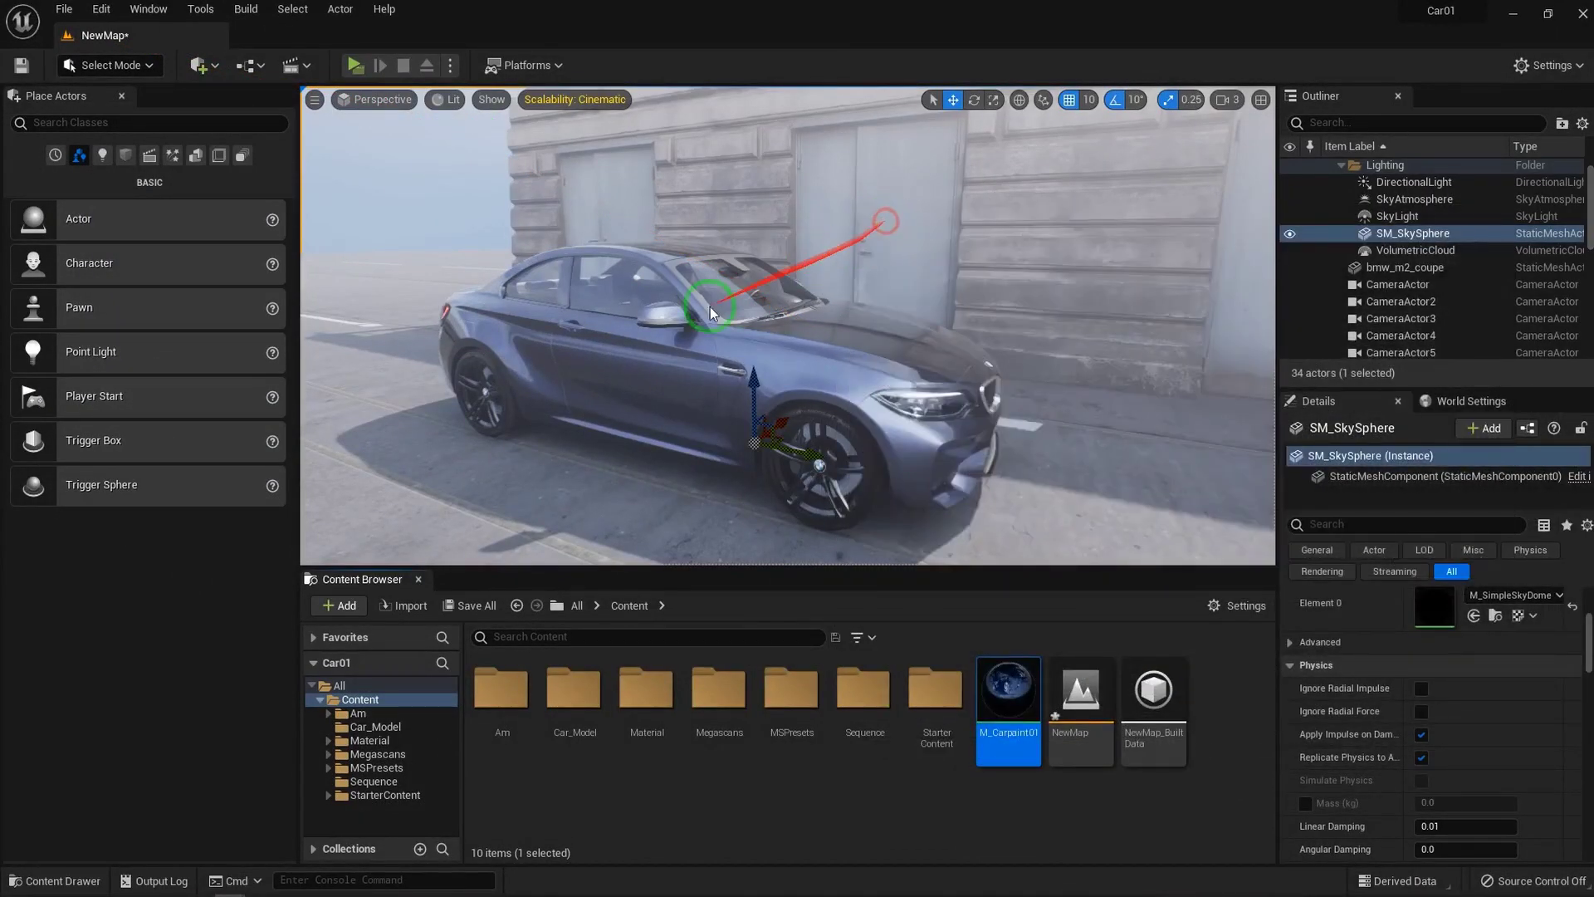
pyautogui.moveTo(619, 338)
pyautogui.mouseDown(button='right')
pyautogui.moveTo(559, 341)
pyautogui.moveTo(627, 343)
pyautogui.mouseUp(button='right')
pyautogui.moveTo(1517, 596); pyautogui.dragTo(1569, 787)
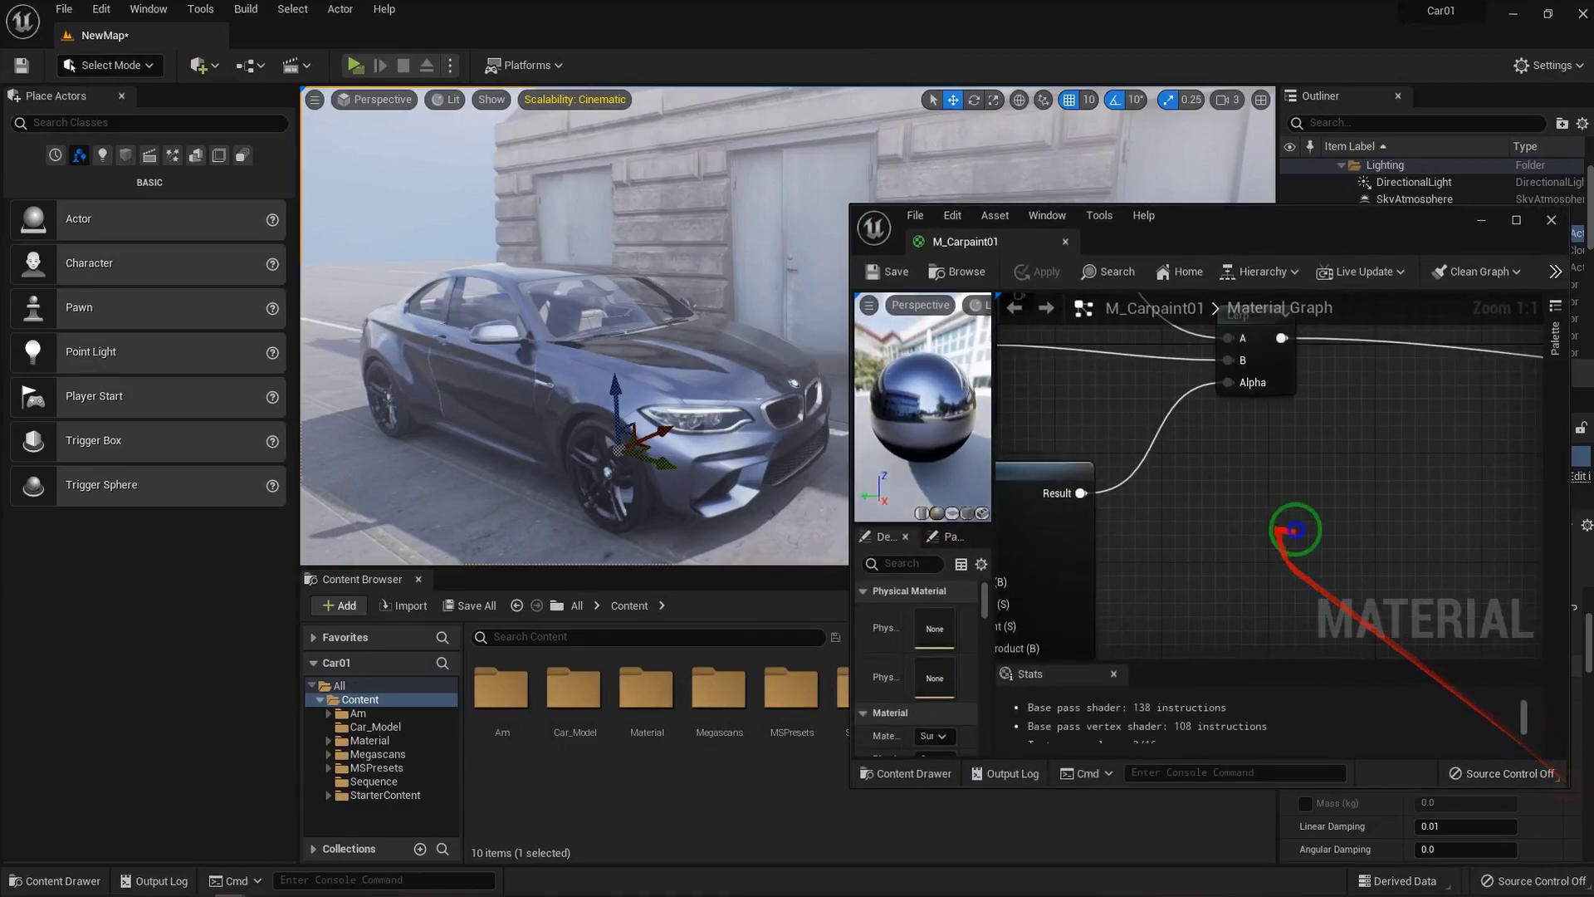
# Set the default value of the c_roughness parameter to 1
pyautogui.moveTo(1273, 524); pyautogui.dragTo(1451, 498, button='right')
pyautogui.scroll(-2, 1257, 363)
pyautogui.moveTo(1253, 359); pyautogui.dragTo(1157, 448, button='right')
pyautogui.moveTo(1351, 473); pyautogui.dragTo(1234, 505, button='right')
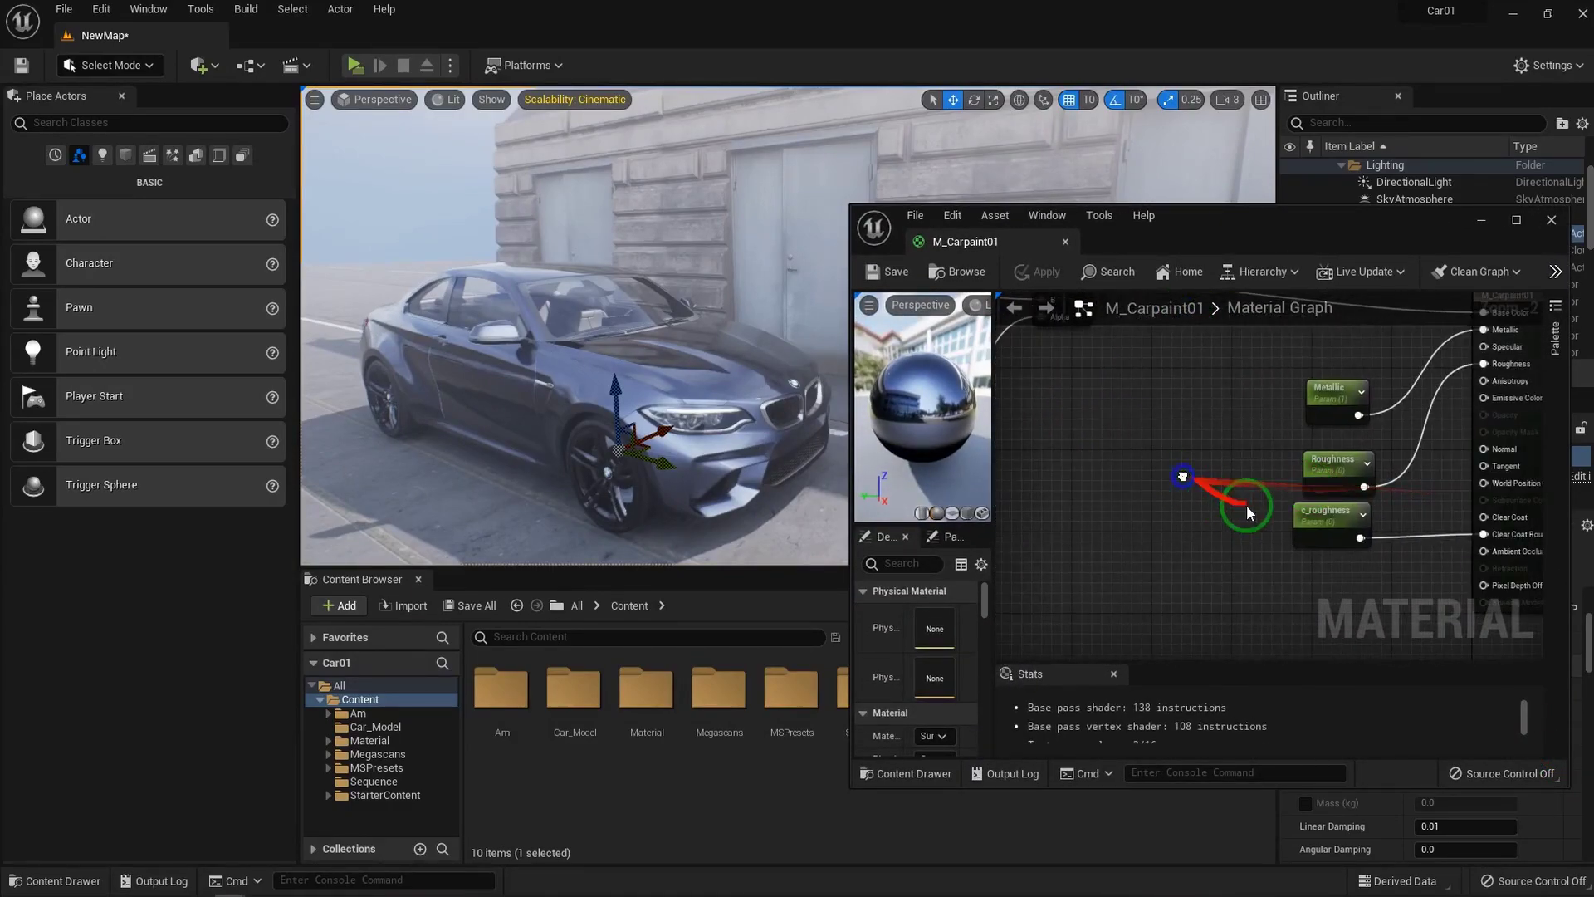
pyautogui.click(1306, 516)
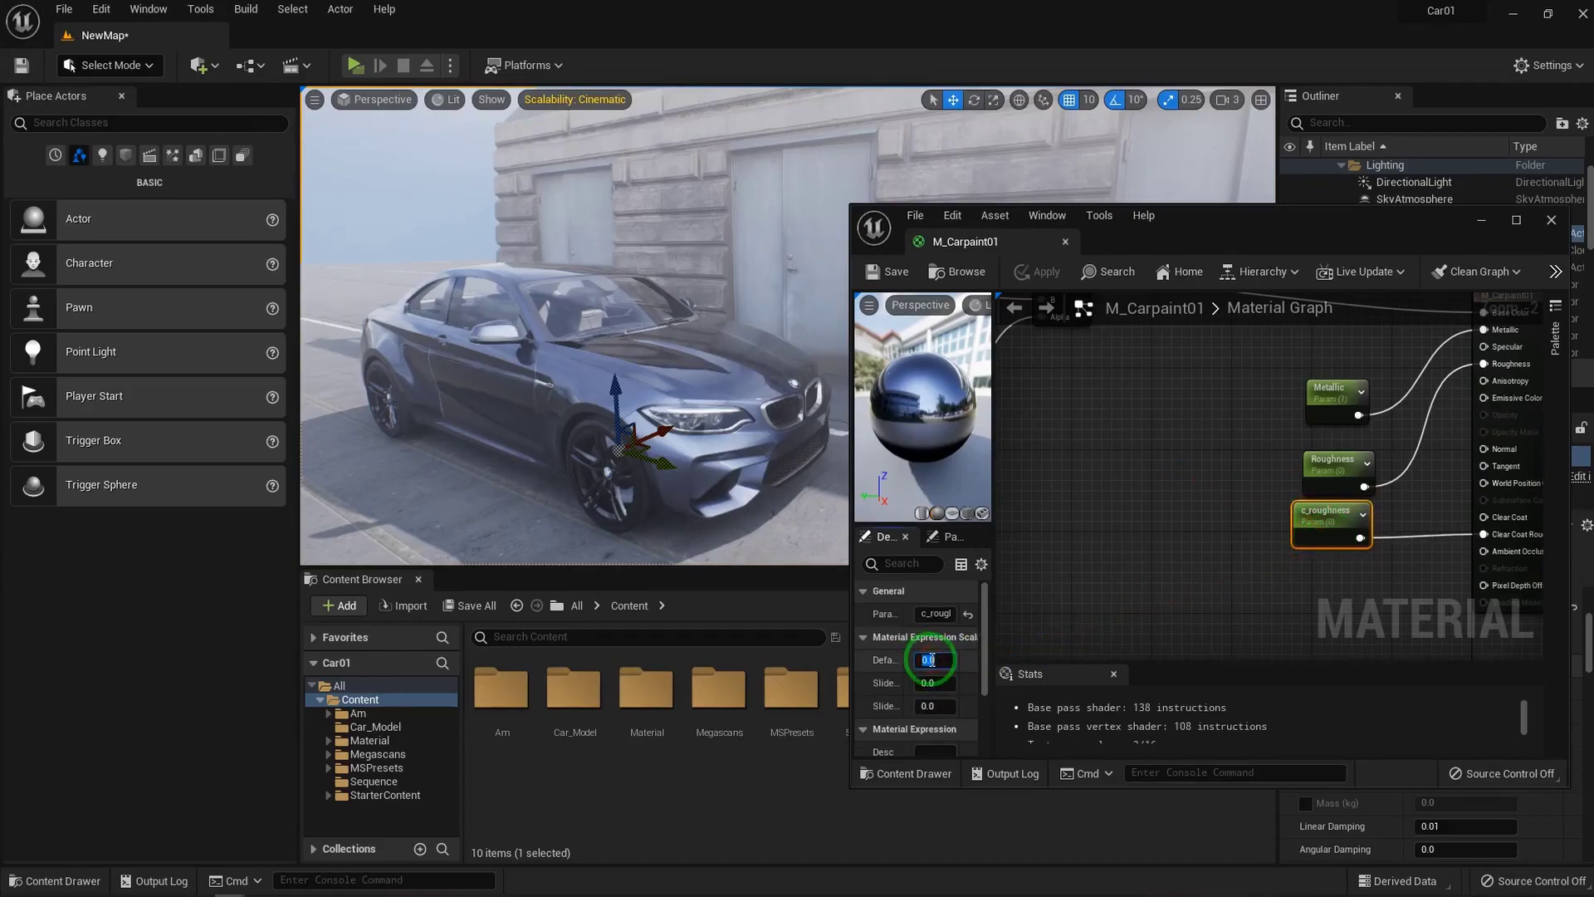
pyautogui.write('1')
pyautogui.press('Return')
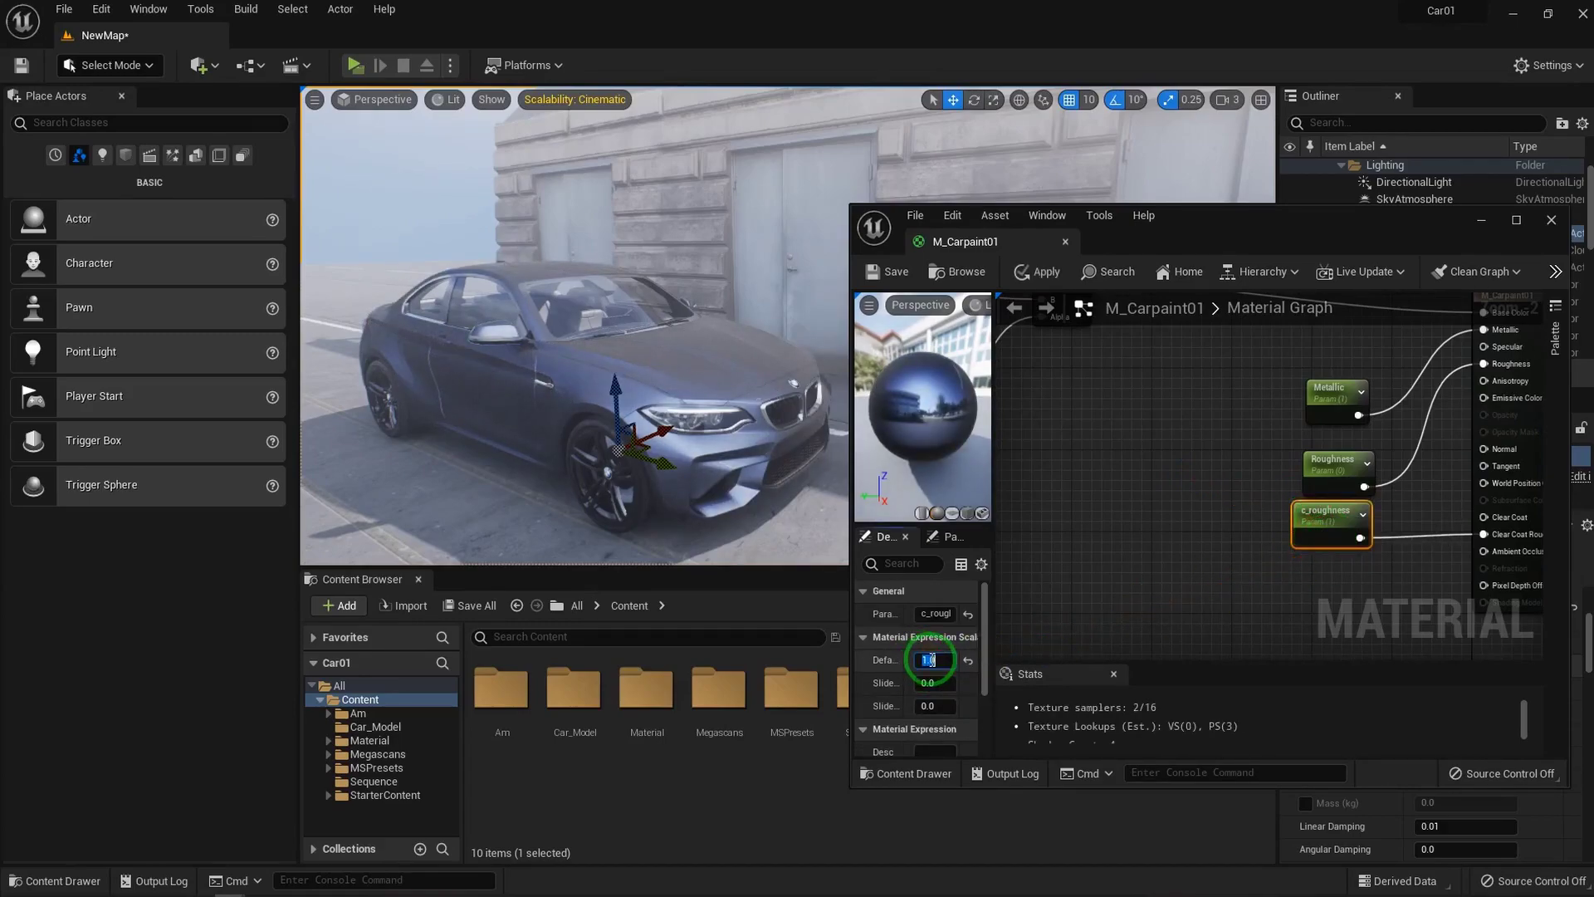
# Examine how the clear coat roughness affects the paint on the car's hood and front in the level viewport
pyautogui.moveTo(605, 365); pyautogui.dragTo(644, 363, button='right')
pyautogui.press('w')
pyautogui.press('a')
pyautogui.moveTo(1230, 438); pyautogui.dragTo(1159, 439, button='right')
pyautogui.moveTo(725, 463); pyautogui.dragTo(513, 436)
pyautogui.press('w')
pyautogui.moveTo(512, 436); pyautogui.dragTo(605, 431, button='right')
pyautogui.rightClick(1171, 443)
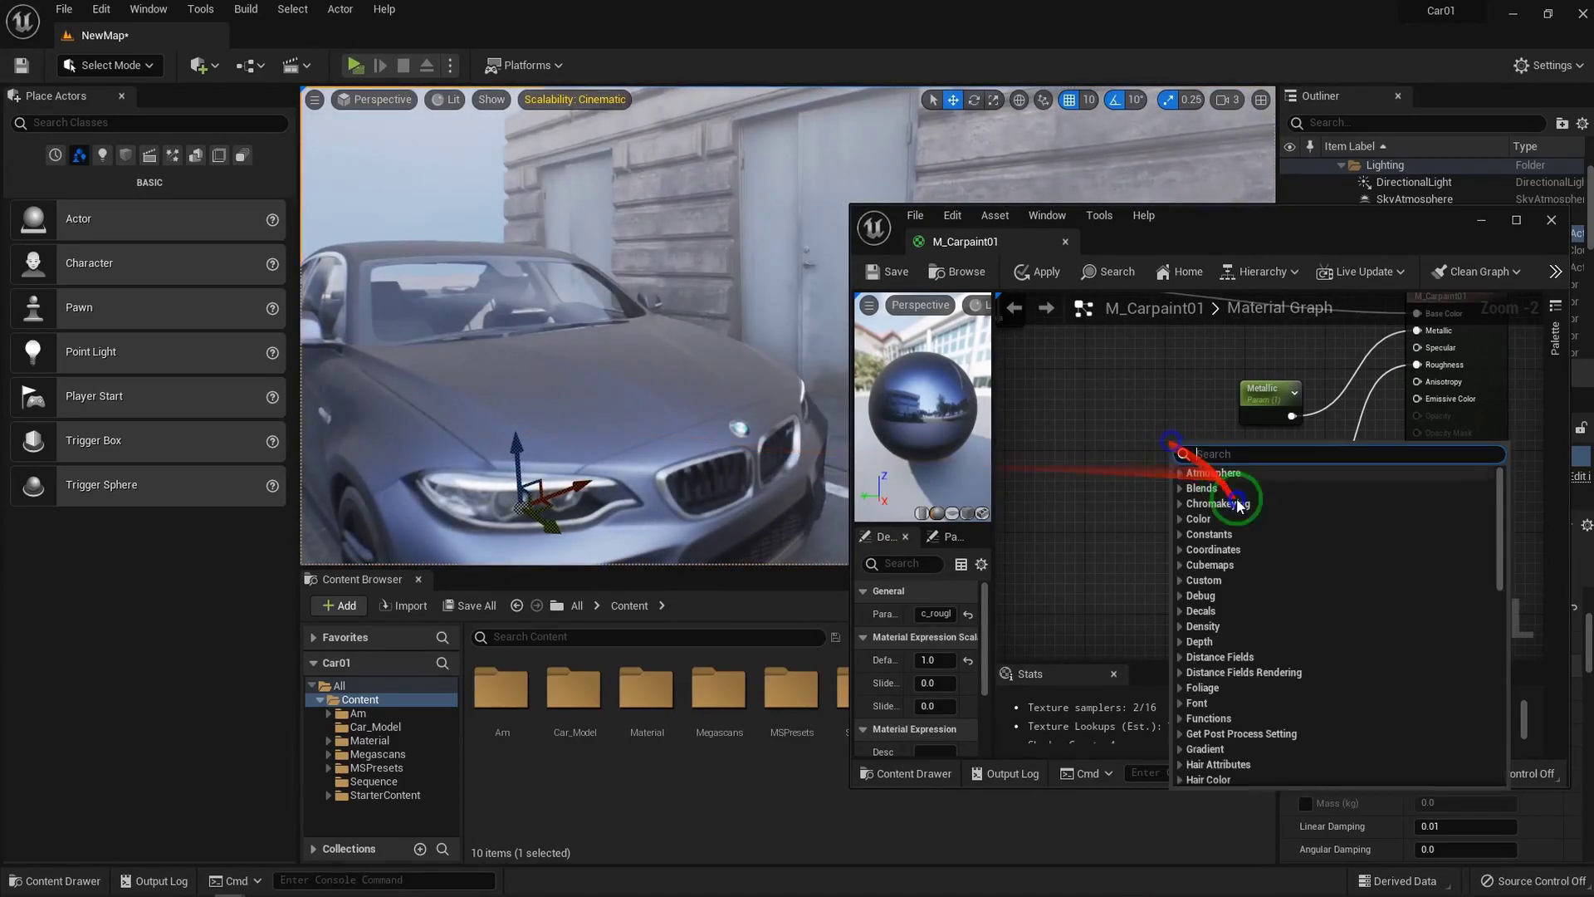
pyautogui.click(1106, 423)
# Set Base_color to a saturated blue with hue about 214, saturation about 0.93 and value 0.6875, and save the material
pyautogui.moveTo(1053, 412); pyautogui.dragTo(1441, 492, button='right')
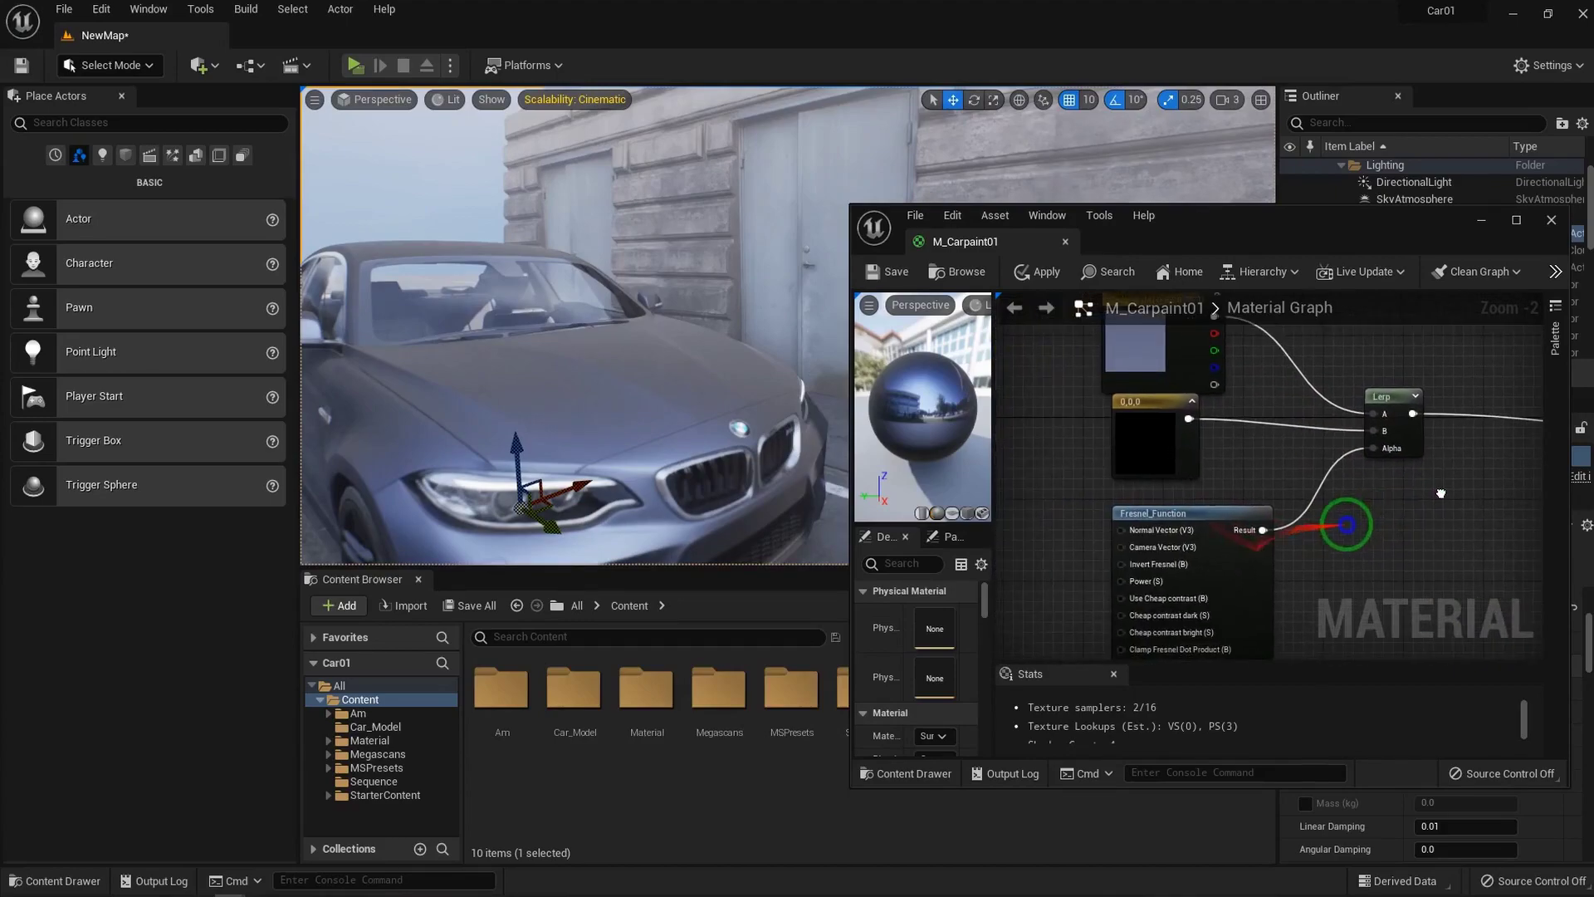
pyautogui.doubleClick(1134, 350)
pyautogui.moveTo(1378, 531); pyautogui.dragTo(1376, 475)
pyautogui.moveTo(1356, 532); pyautogui.dragTo(1358, 540)
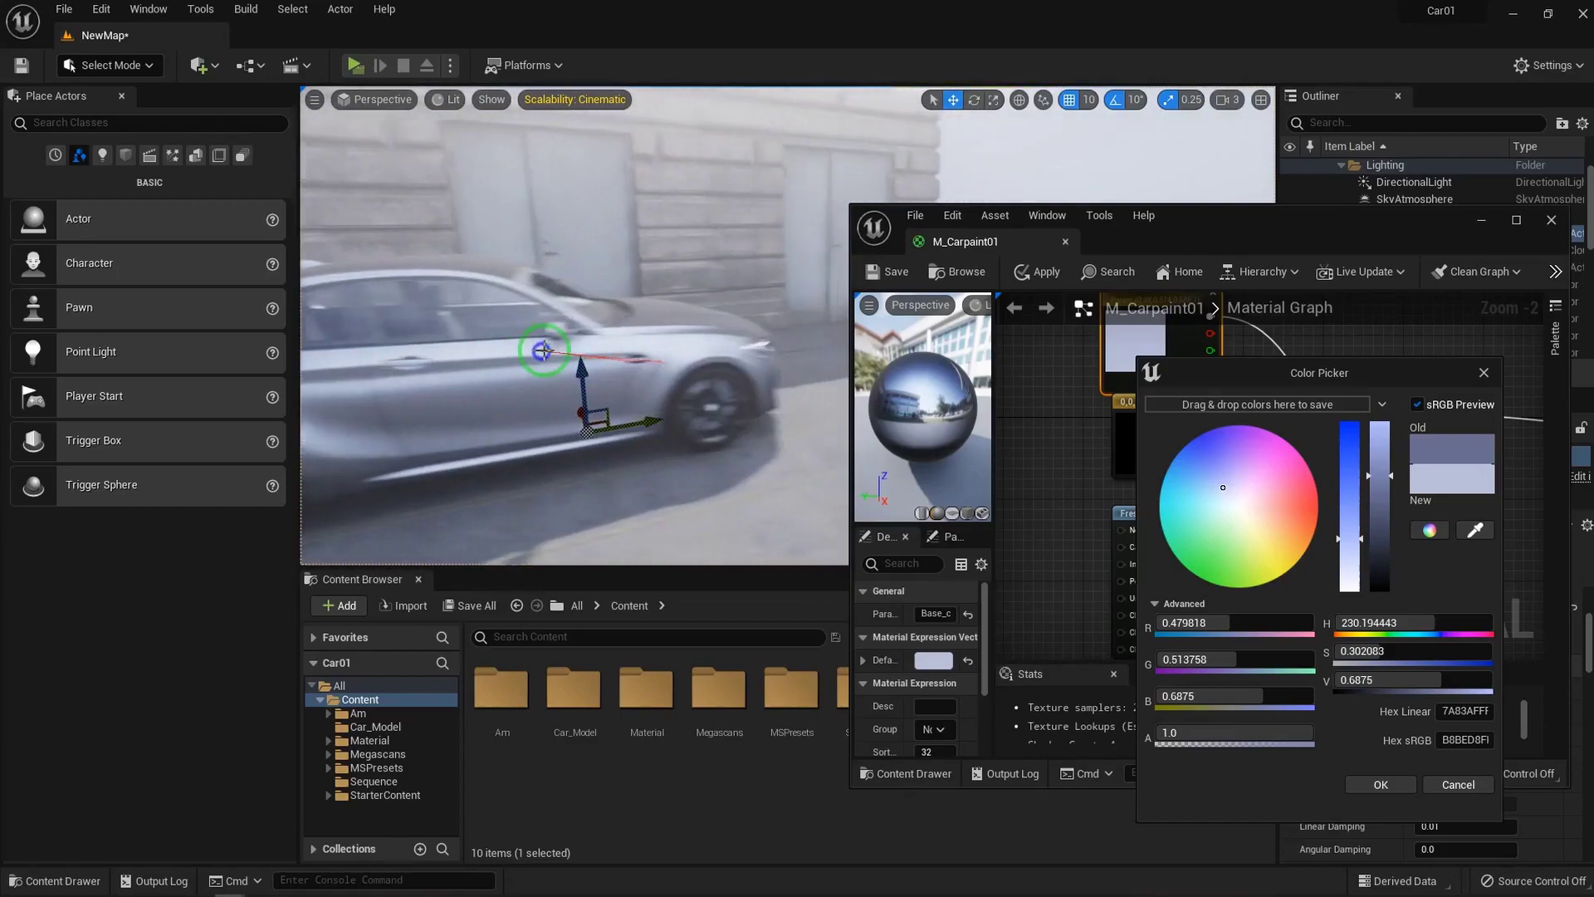
pyautogui.moveTo(1430, 621)
pyautogui.mouseDown()
pyautogui.moveTo(1399, 621)
pyautogui.moveTo(1418, 621)
pyautogui.mouseUp()
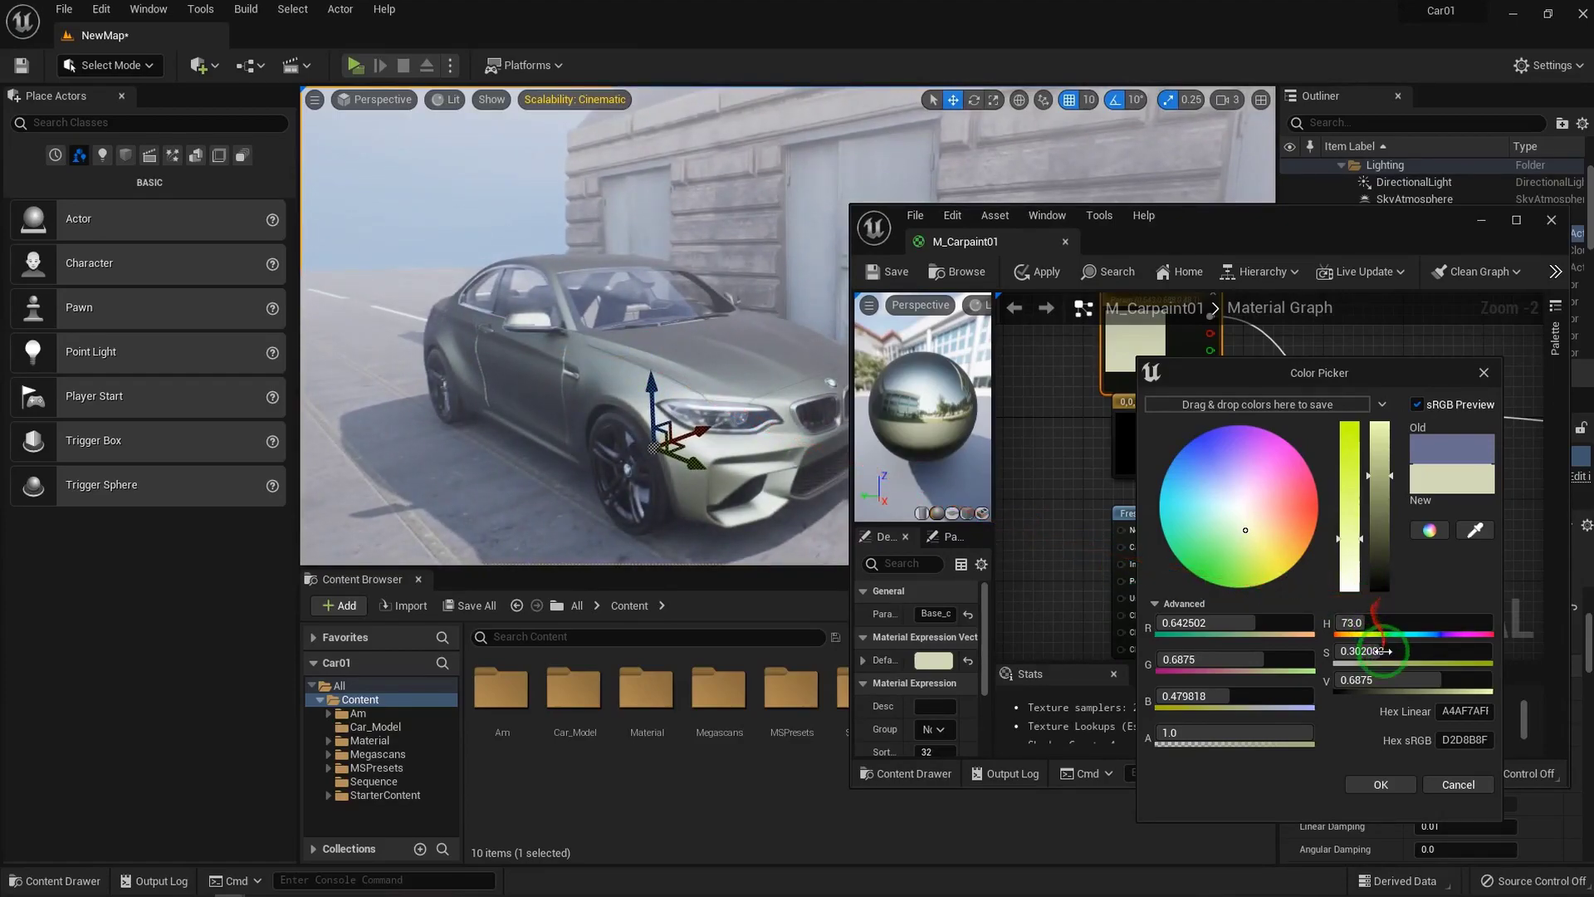
pyautogui.moveTo(1403, 622); pyautogui.dragTo(1206, 595)
pyautogui.moveTo(1213, 477); pyautogui.dragTo(1186, 471)
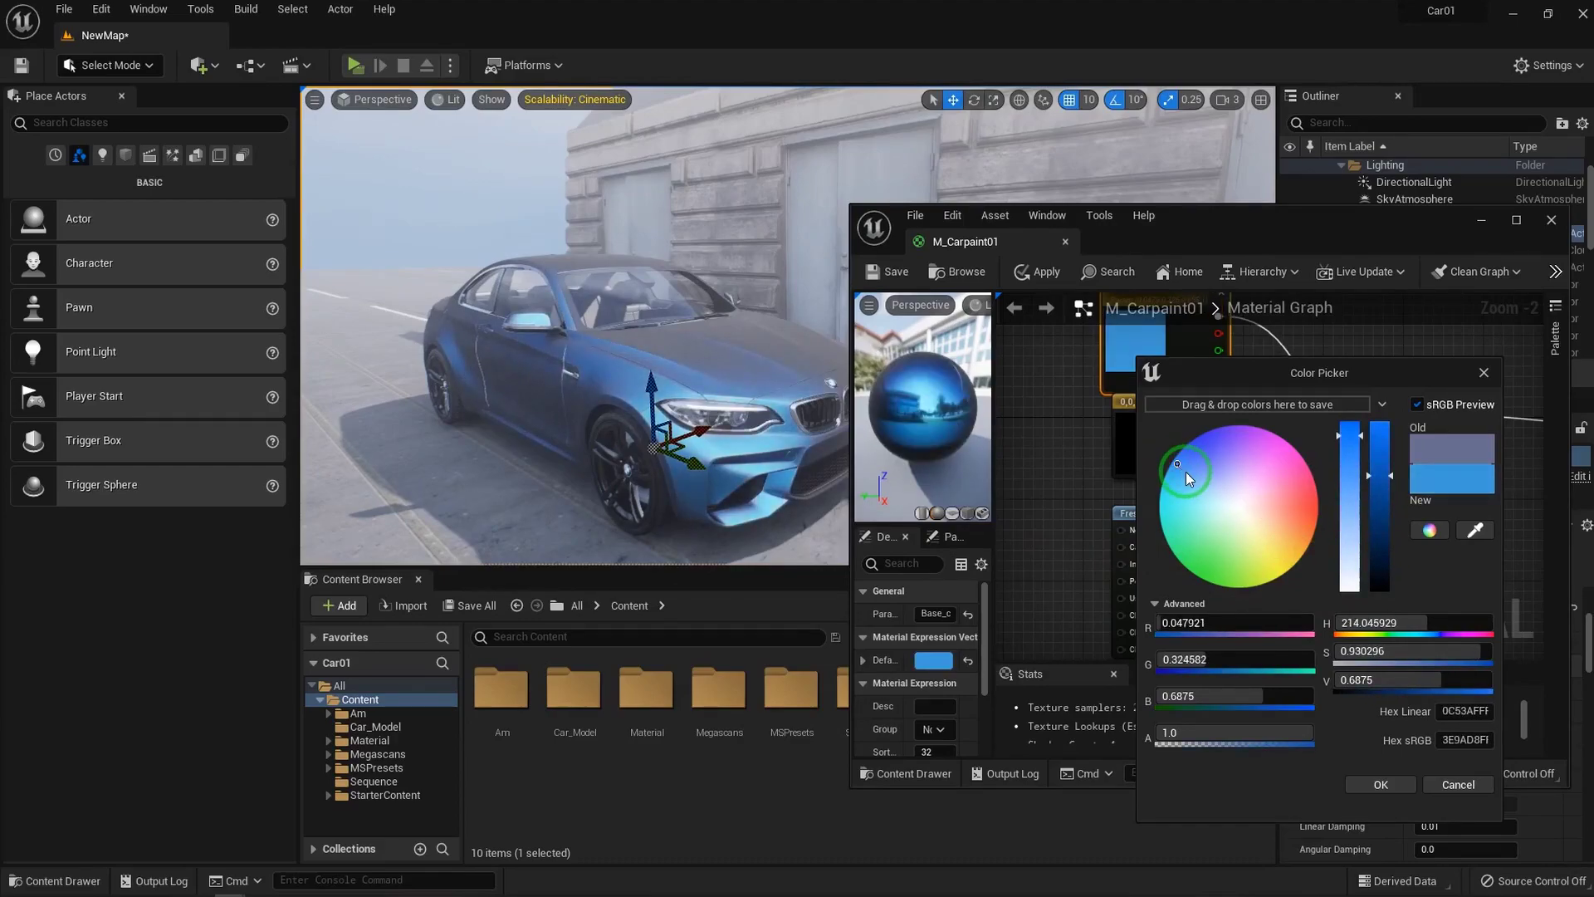
pyautogui.click(1381, 784)
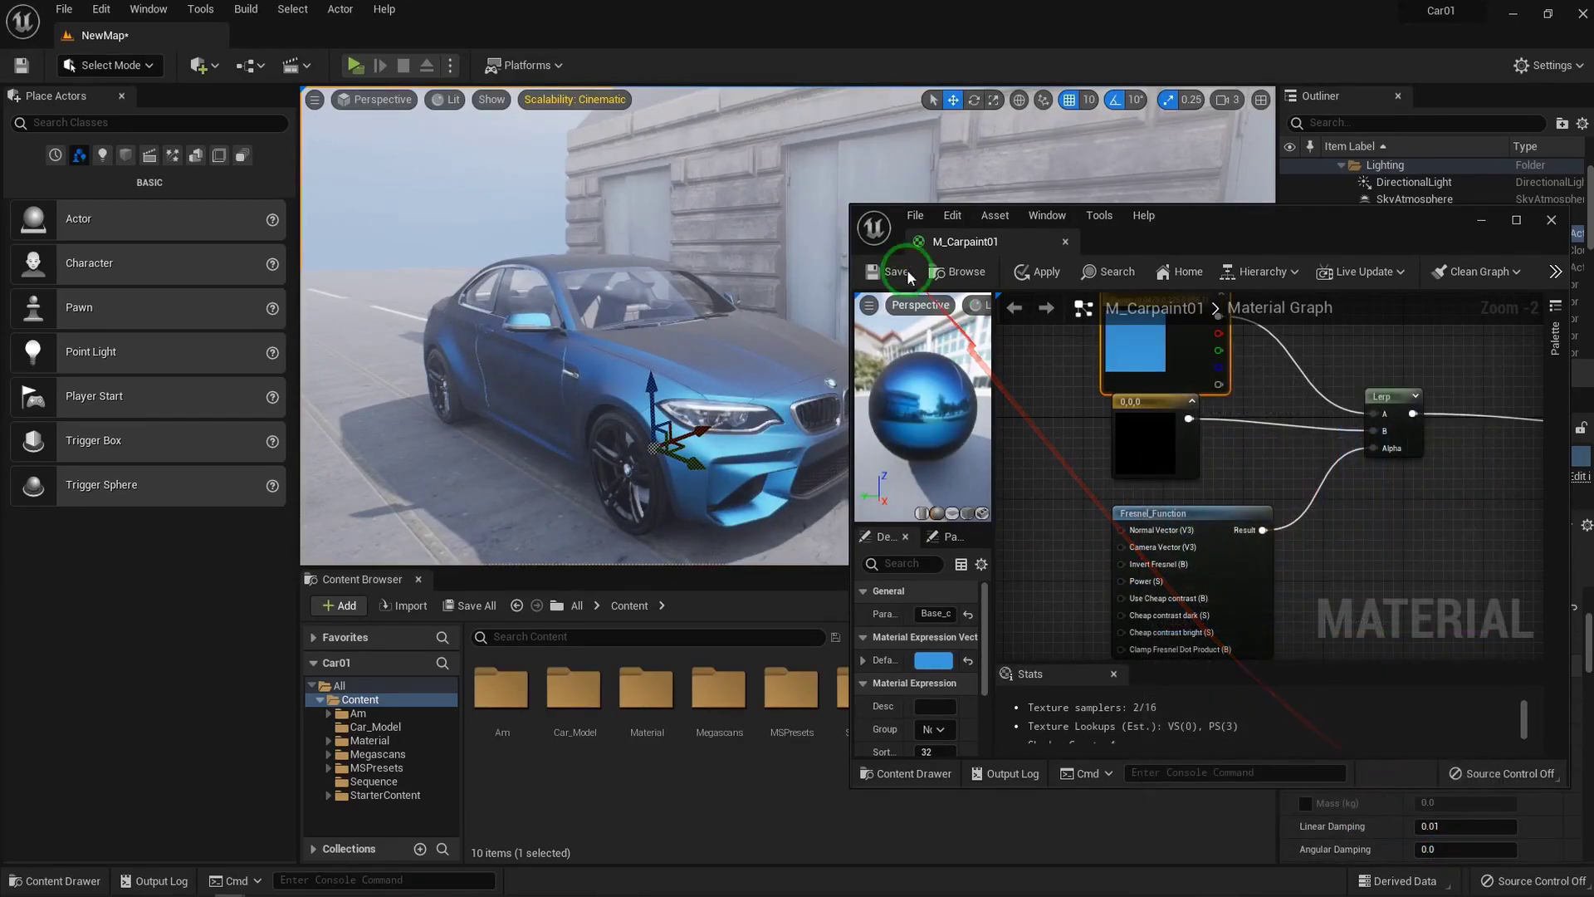
pyautogui.click(920, 282)
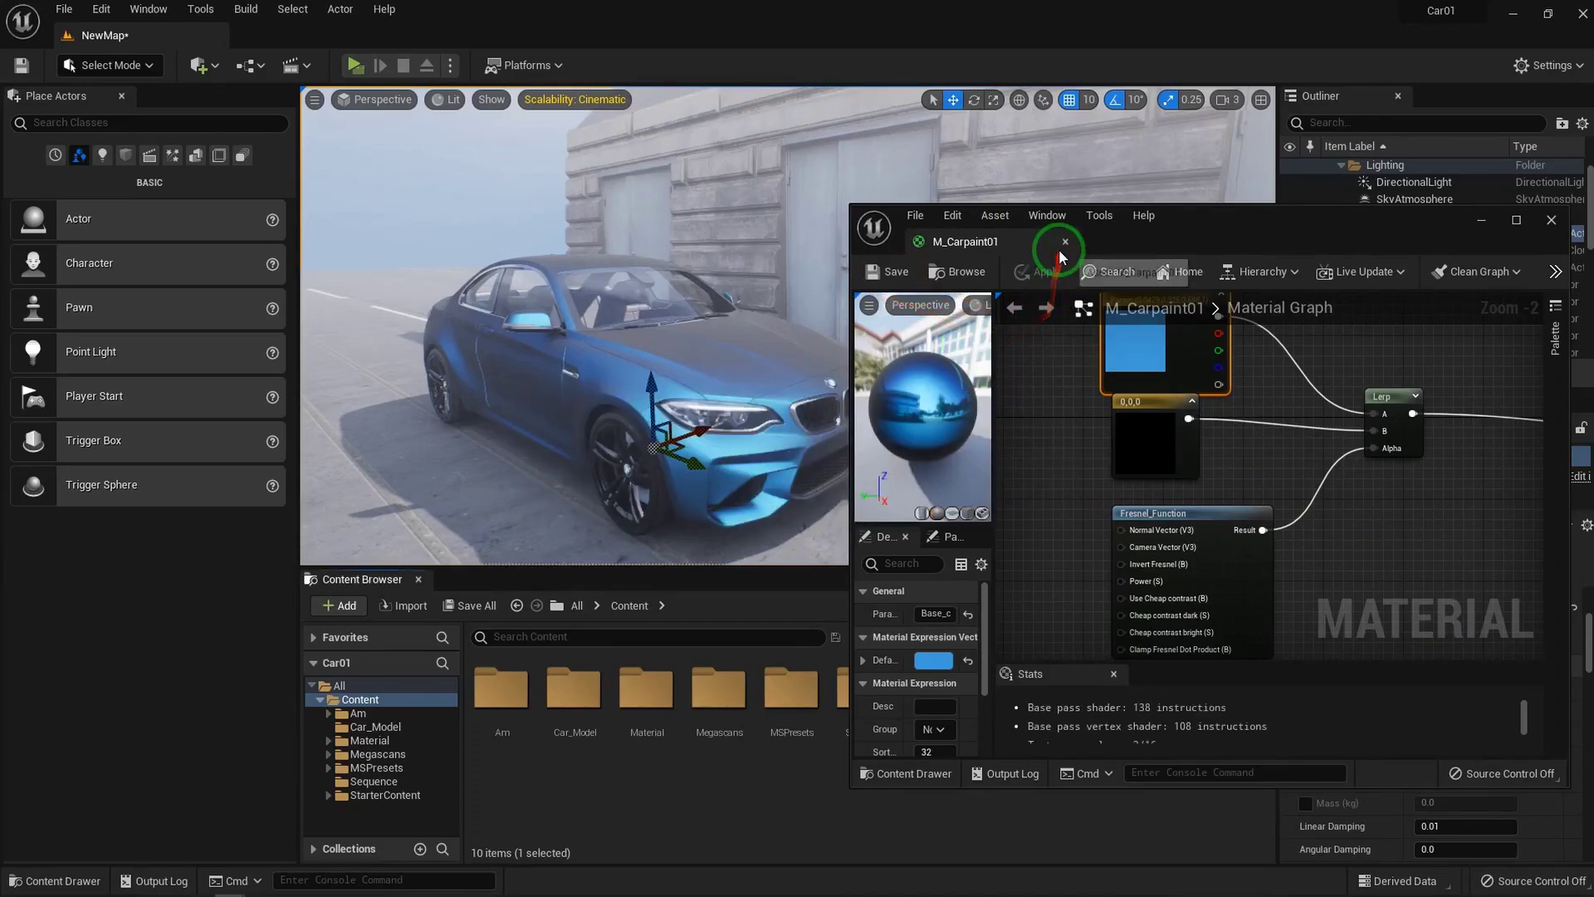
# Examine the blue paint on the car from other angles in the level viewport
pyautogui.moveTo(1058, 248); pyautogui.dragTo(1011, 314)
pyautogui.moveTo(752, 394); pyautogui.dragTo(683, 396, button='right')
pyautogui.keyDown('alt'); pyautogui.moveTo(682, 395); pyautogui.dragTo(203, 427); pyautogui.keyUp('alt')
pyautogui.keyDown('alt'); pyautogui.moveTo(888, 349); pyautogui.dragTo(905, 434); pyautogui.keyUp('alt')
pyautogui.rightClick(1027, 702)
pyautogui.click(996, 807)
# Reopen M_Carpaint01, desaturate Base_color to a pale blue (0.308, 0.472, 0.688), and save and close the material
pyautogui.doubleClick(1015, 689)
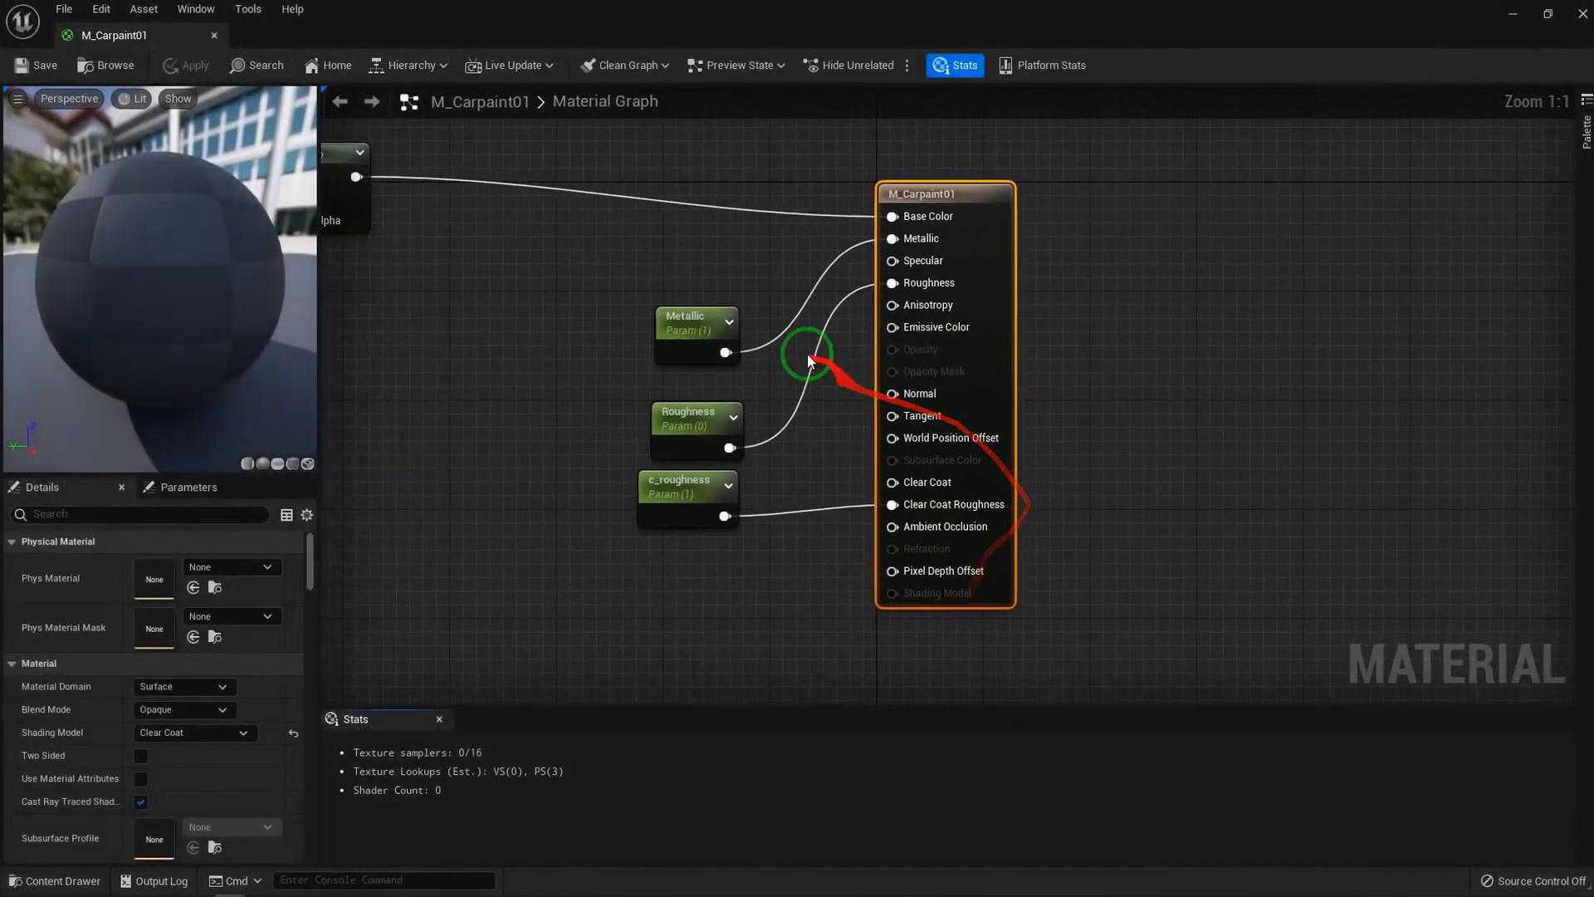
pyautogui.click(756, 247)
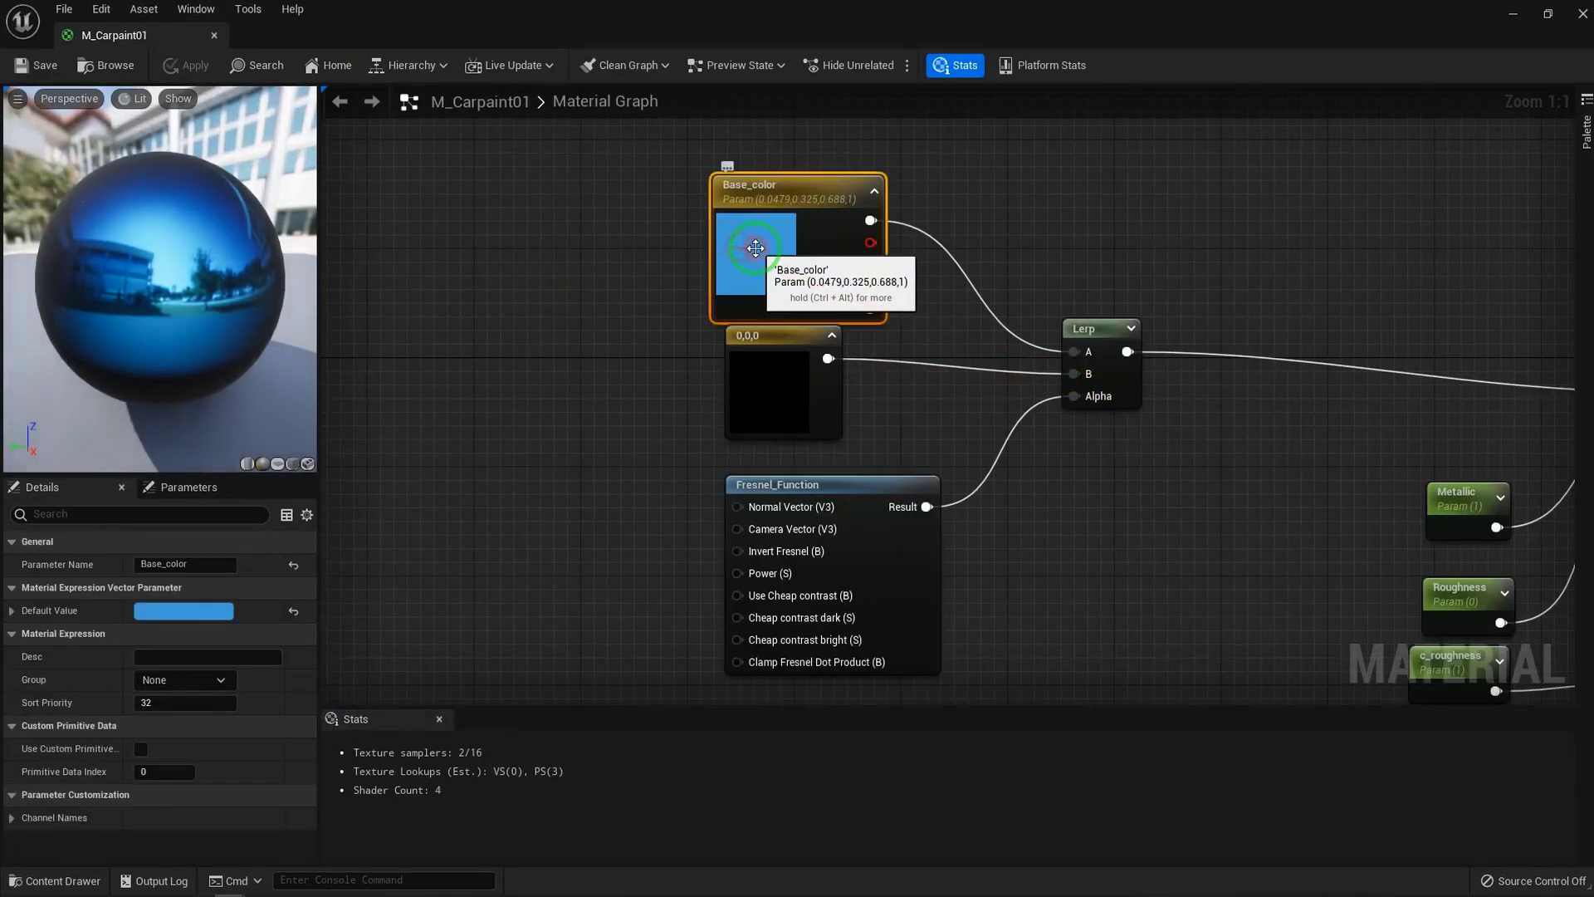
pyautogui.doubleClick(783, 266)
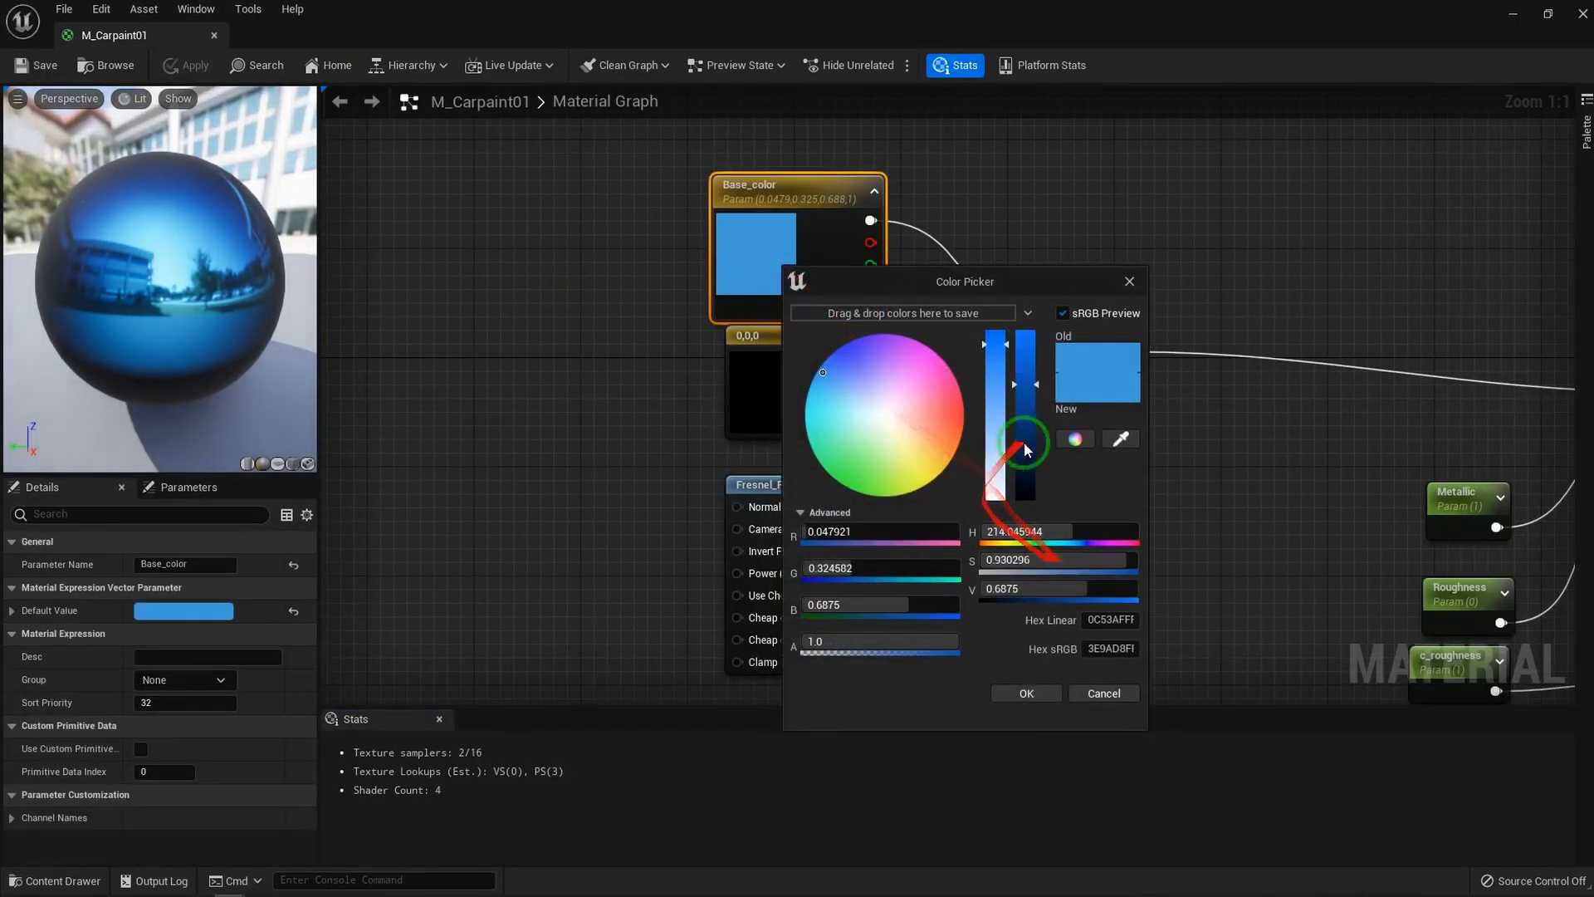
pyautogui.click(1001, 407)
pyautogui.click(1026, 694)
pyautogui.click(23, 66)
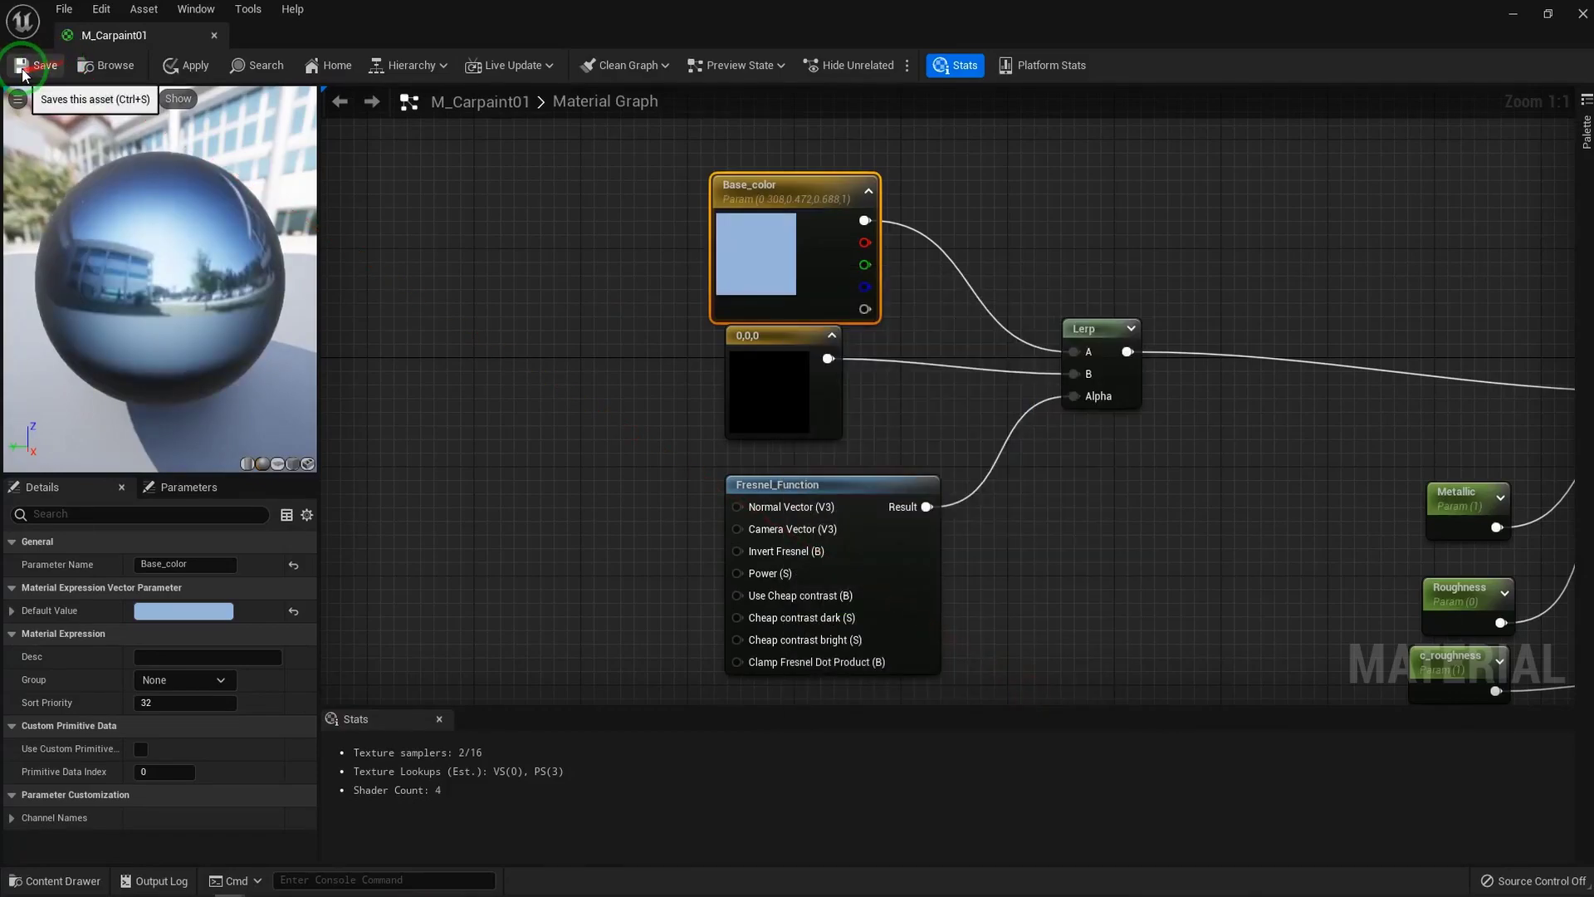
pyautogui.click(210, 36)
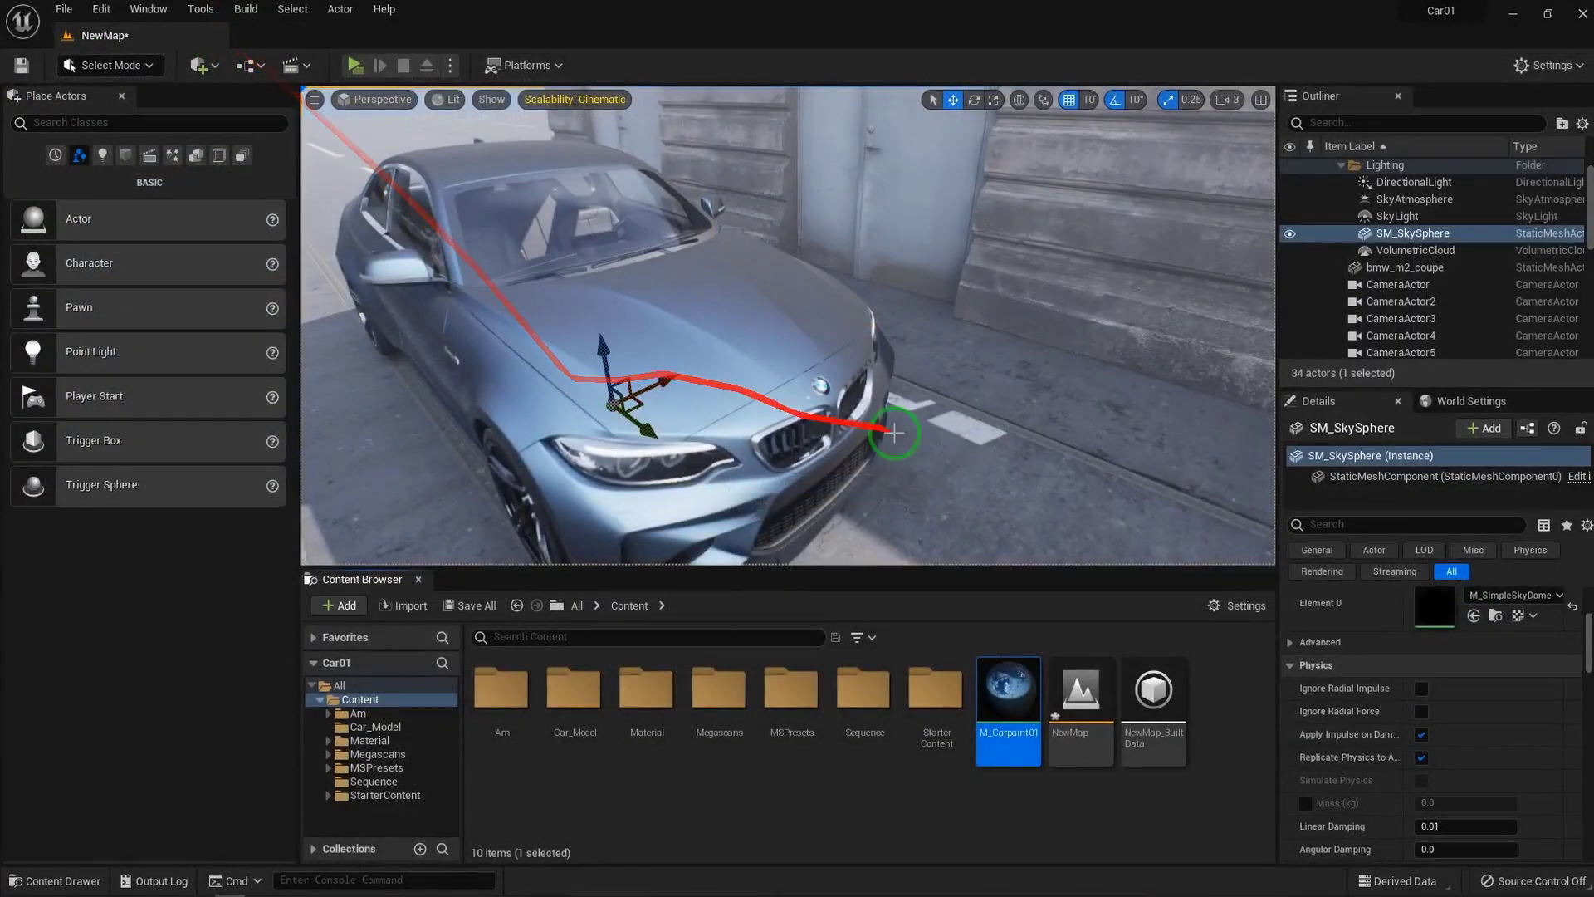
# Reopen M_Carpaint01 and shift the Base_color, black color, Fresnel_Function and Lerp nodes together, farther from the material output node
pyautogui.click(1061, 469)
pyautogui.moveTo(902, 453)
pyautogui.mouseDown(button='right')
pyautogui.moveTo(990, 462)
pyautogui.moveTo(996, 441)
pyautogui.moveTo(1086, 427)
pyautogui.moveTo(993, 419)
pyautogui.moveTo(908, 441)
pyautogui.moveTo(921, 448)
pyautogui.mouseUp(button='right')
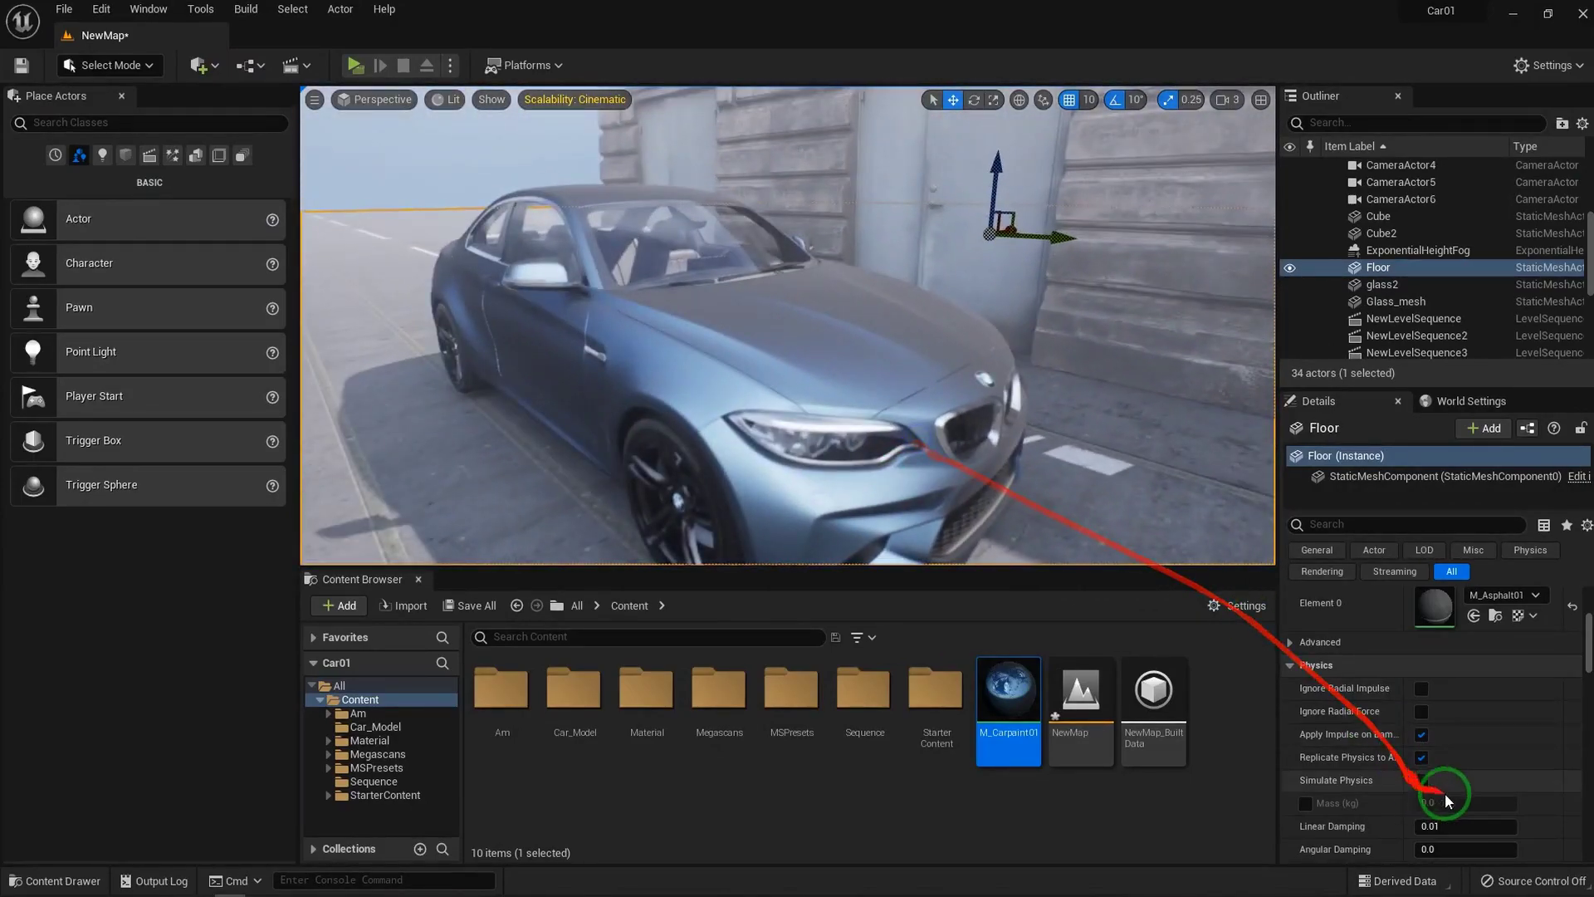
pyautogui.scroll(2, 1333, 714)
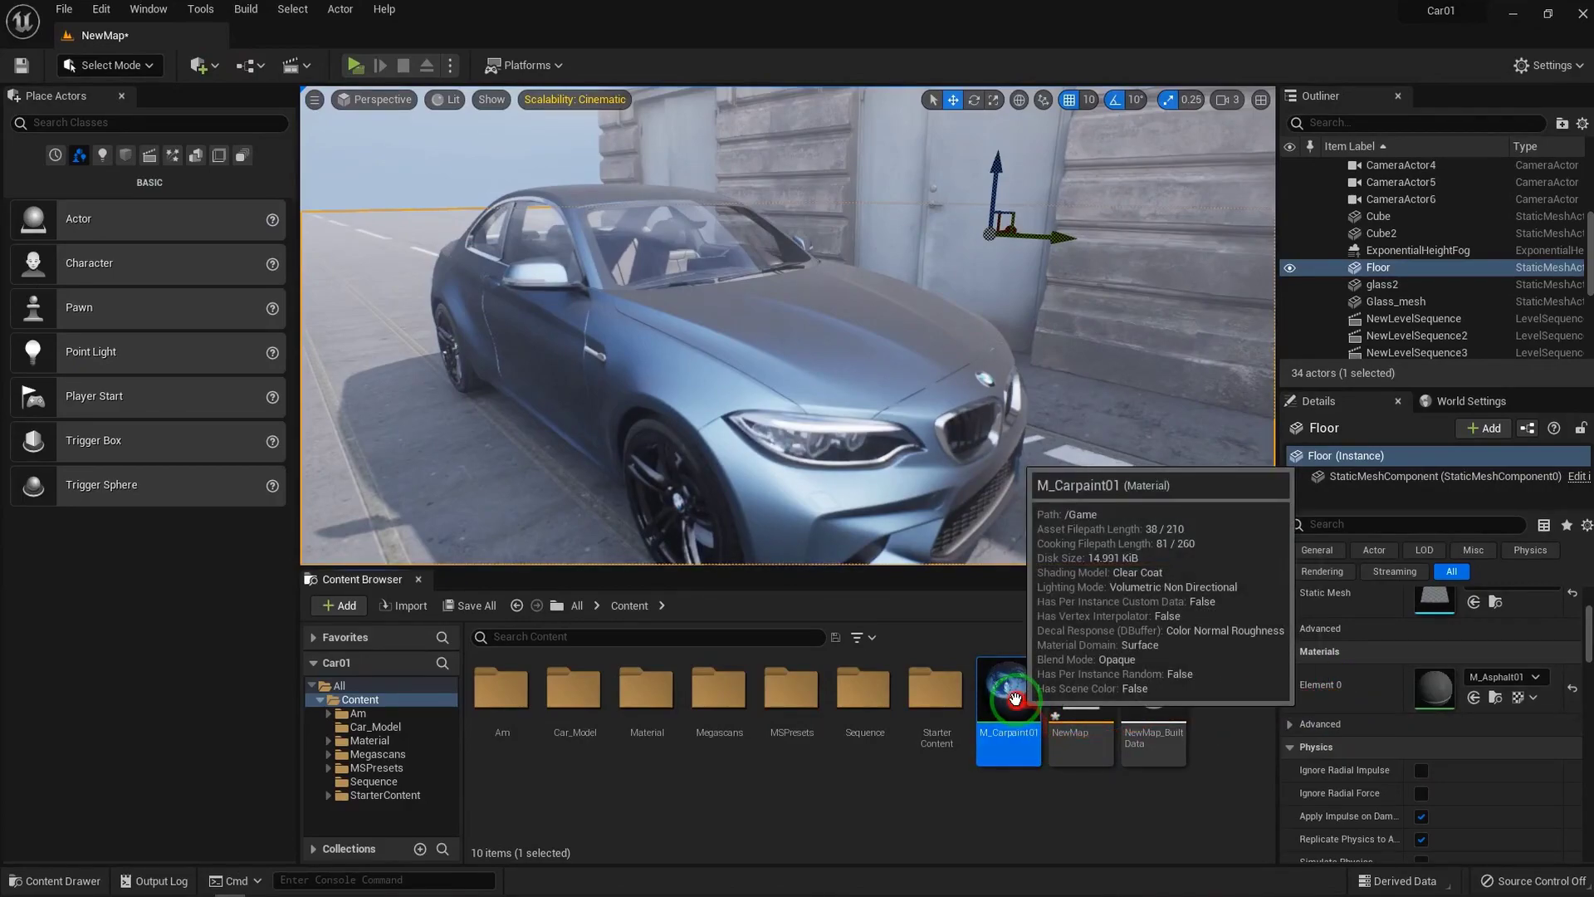
pyautogui.doubleClick(1030, 724)
pyautogui.moveTo(445, 268); pyautogui.dragTo(825, 452, button='right')
pyautogui.moveTo(711, 413); pyautogui.dragTo(1162, 504, button='right')
pyautogui.rightClick(973, 485)
pyautogui.scroll(-1, 921, 409)
pyautogui.moveTo(853, 386); pyautogui.dragTo(790, 384, button='right')
pyautogui.moveTo(536, 177); pyautogui.dragTo(1045, 592)
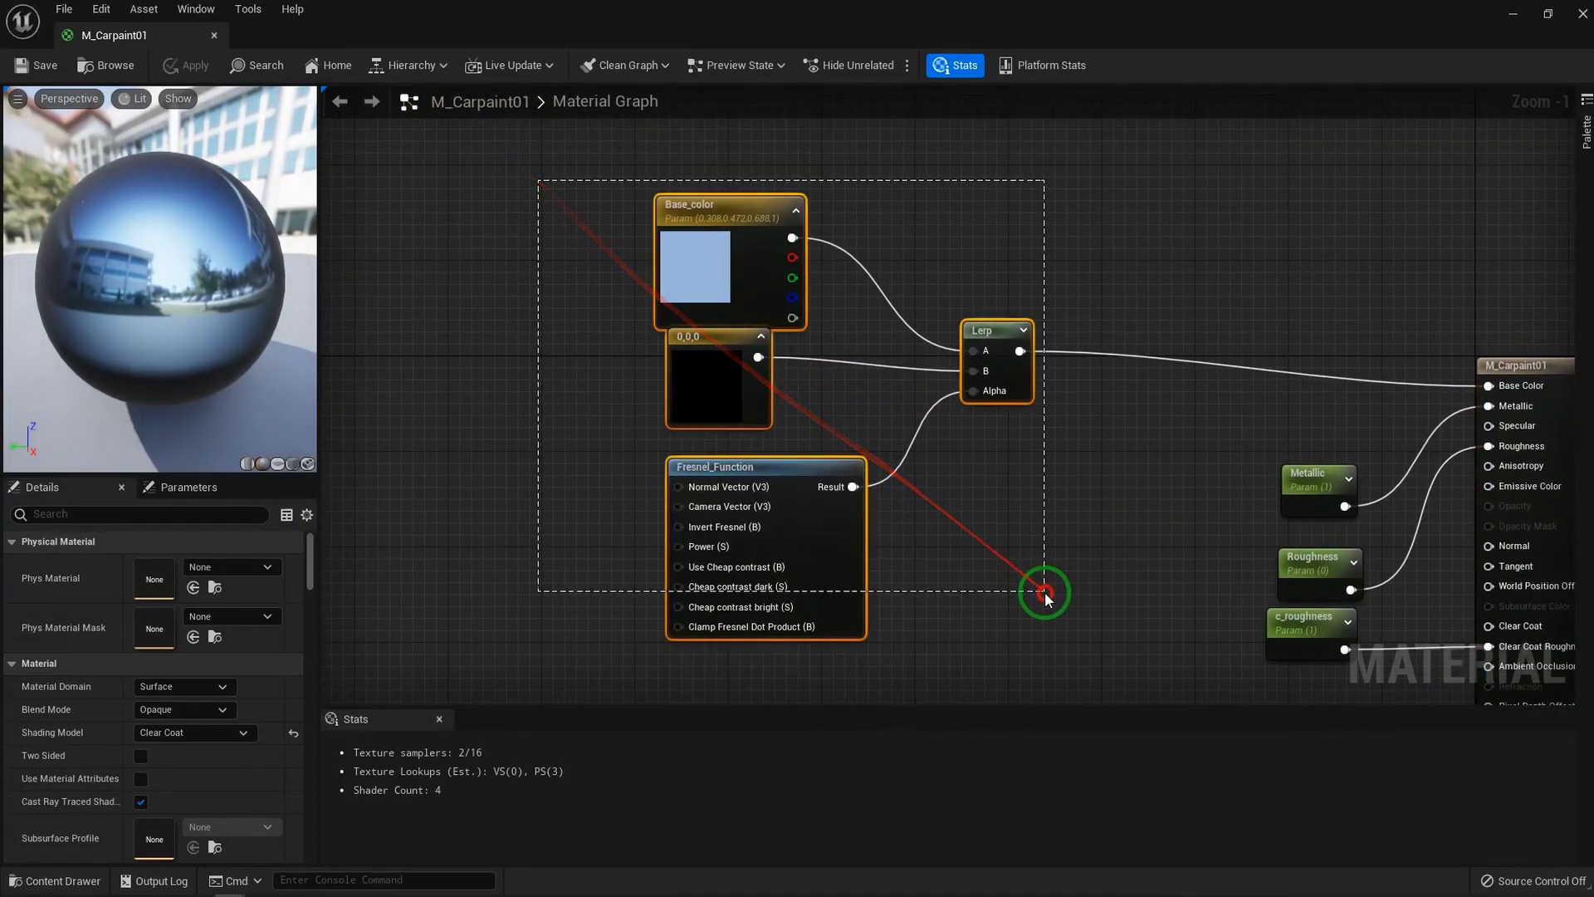
pyautogui.moveTo(993, 332); pyautogui.dragTo(718, 331)
pyautogui.click(885, 297)
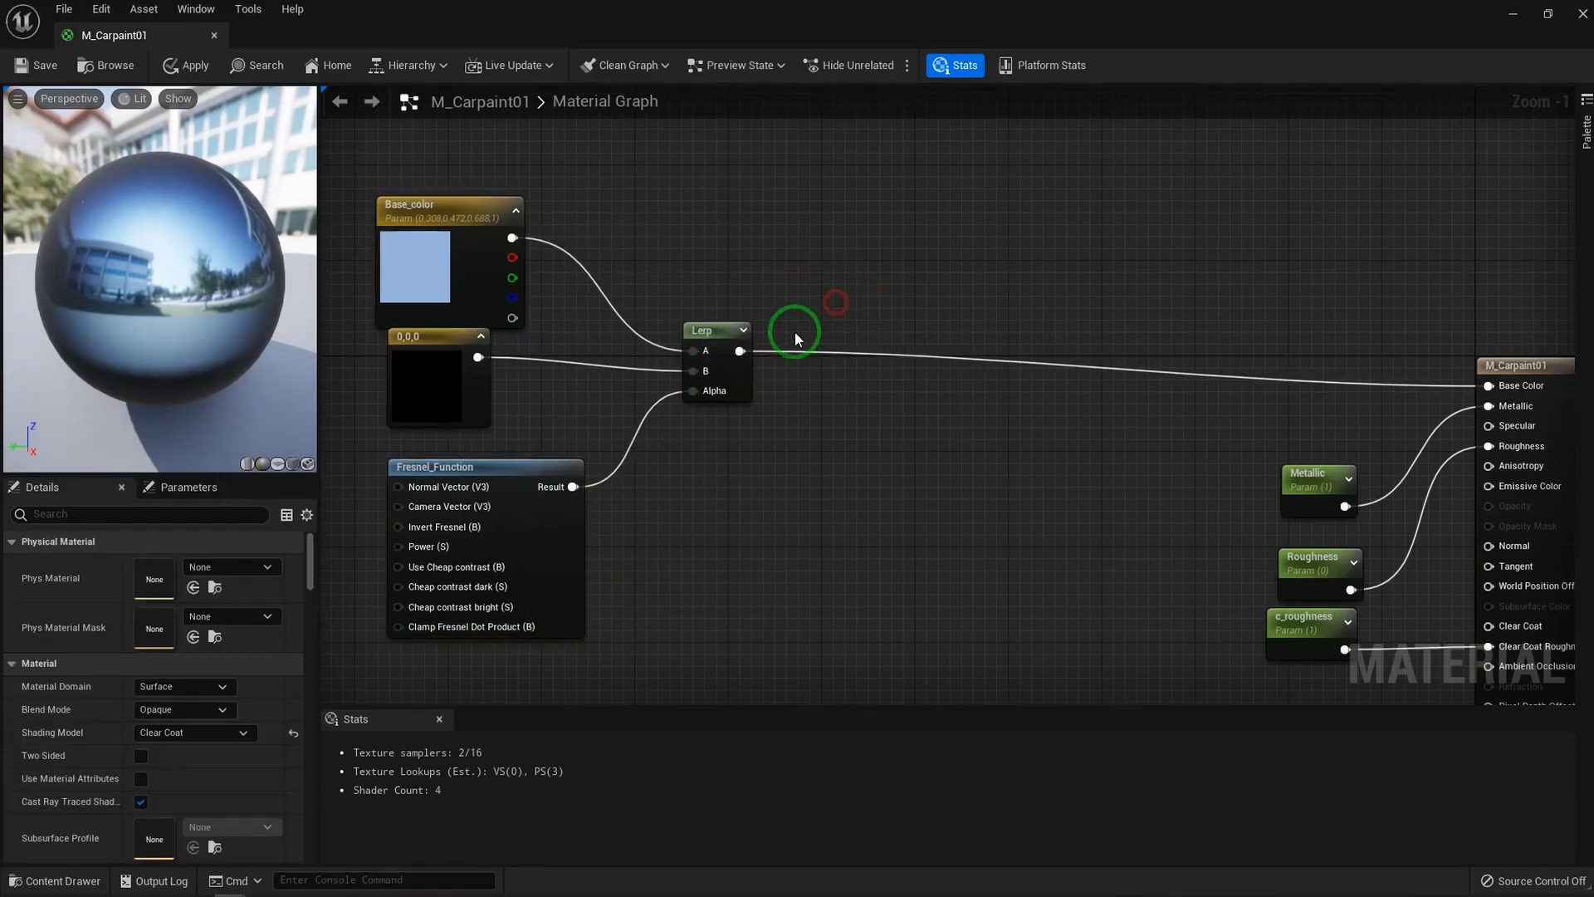
# Duplicate the Base_color parameter and place the copy above the original
pyautogui.moveTo(825, 257); pyautogui.dragTo(893, 280, button='right')
pyautogui.moveTo(791, 238); pyautogui.dragTo(864, 256, button='right')
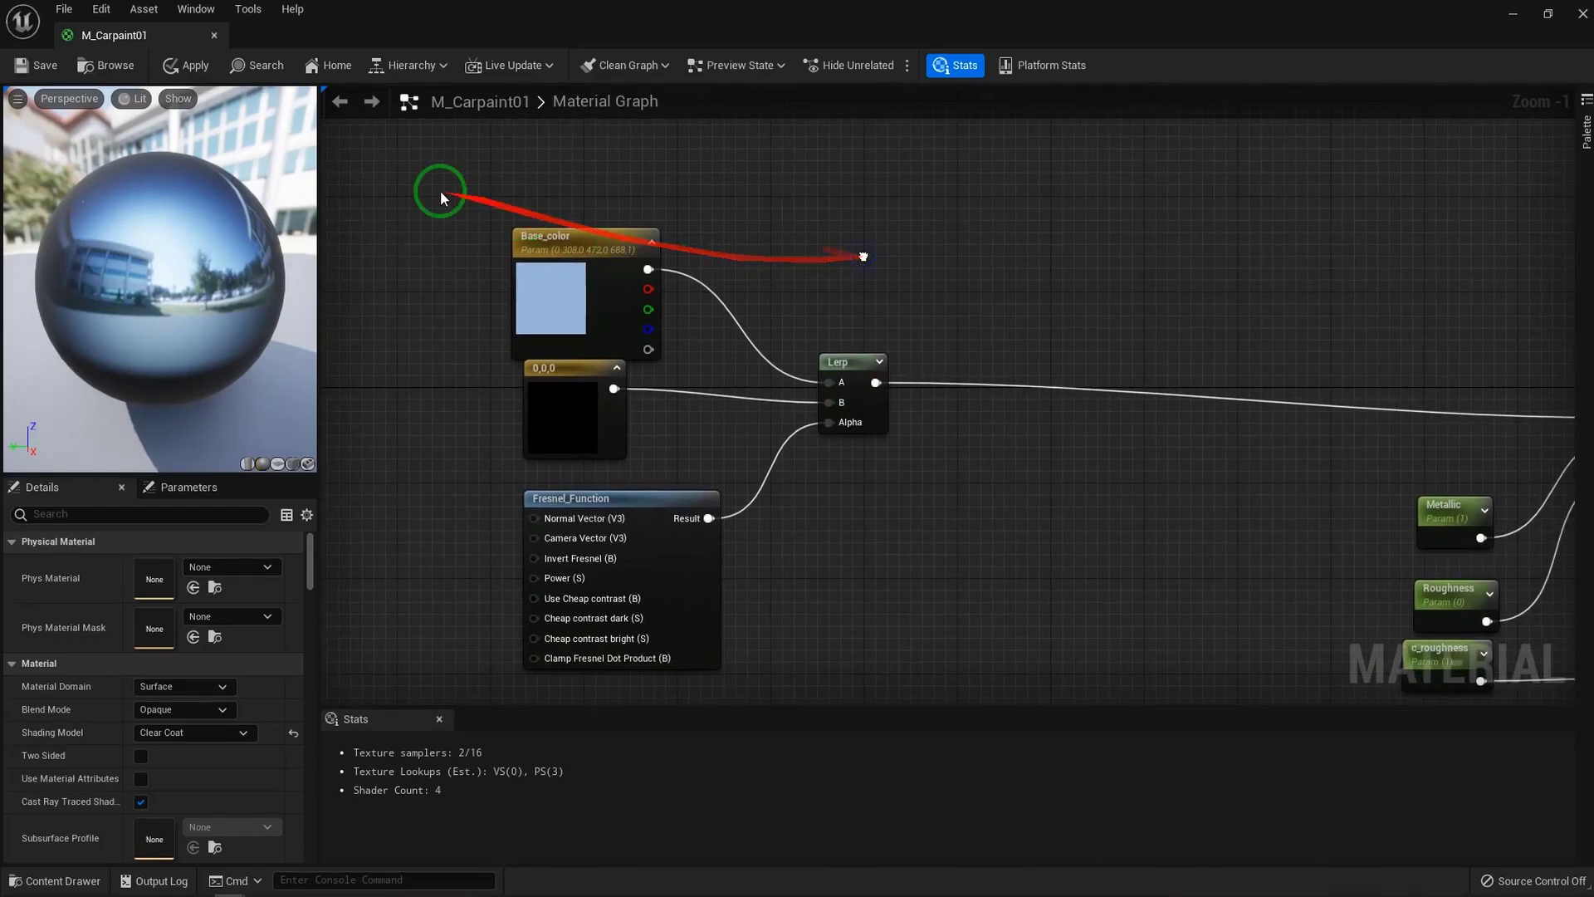
pyautogui.click(586, 287)
pyautogui.hotkey('ctrl', 'd')
pyautogui.moveTo(603, 280); pyautogui.dragTo(534, 173)
# Darken the duplicated Base_color to a color value of about 0.505
pyautogui.doubleClick(534, 173)
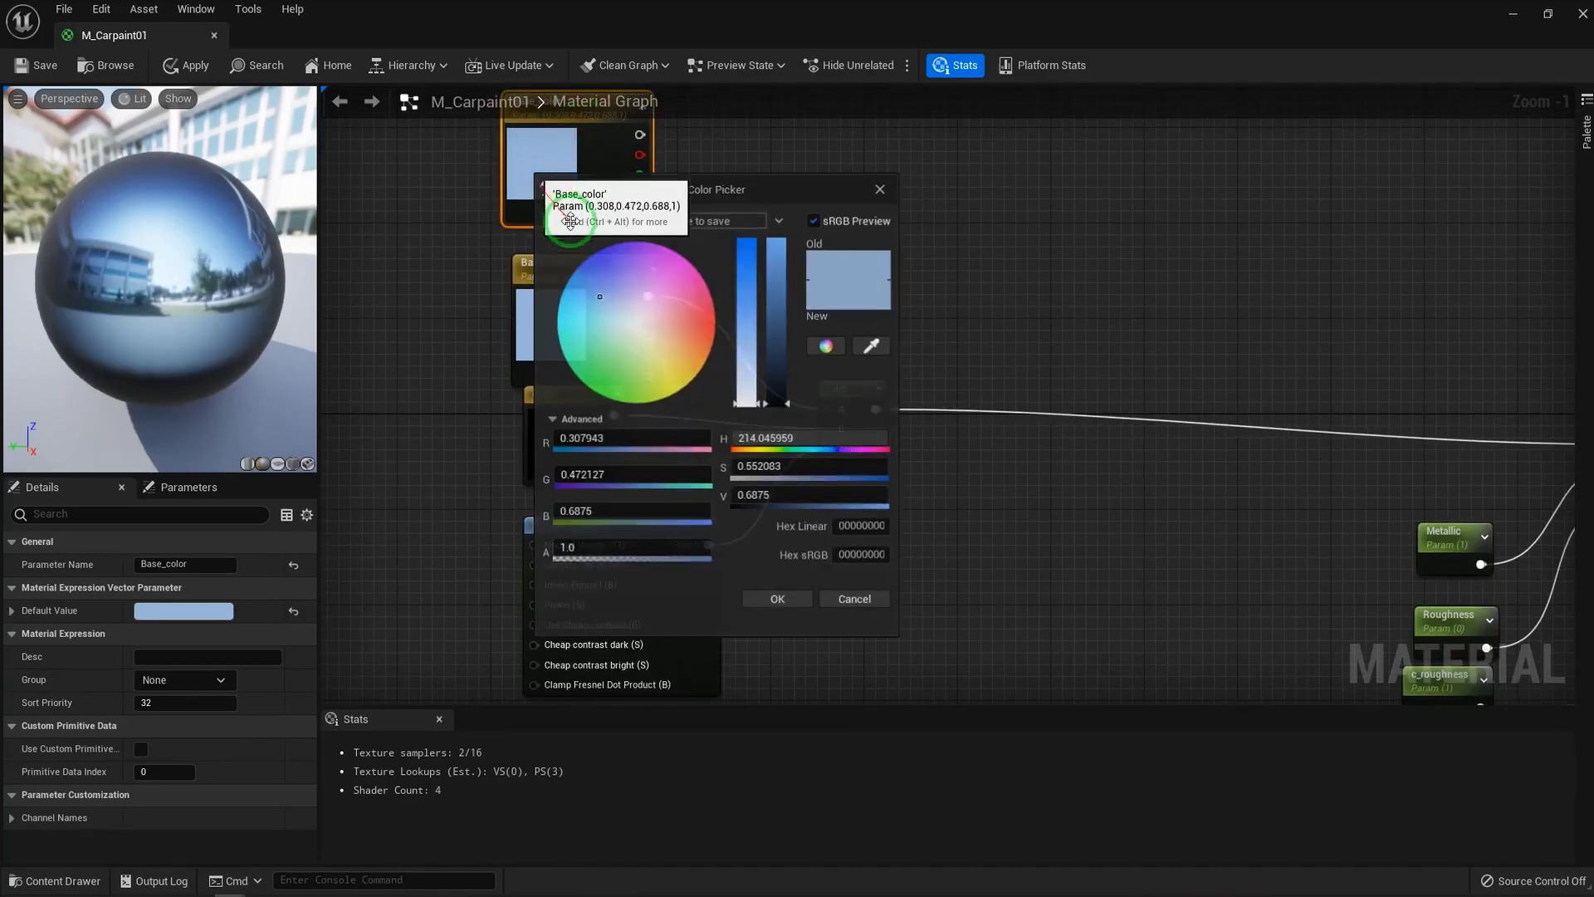
pyautogui.click(785, 333)
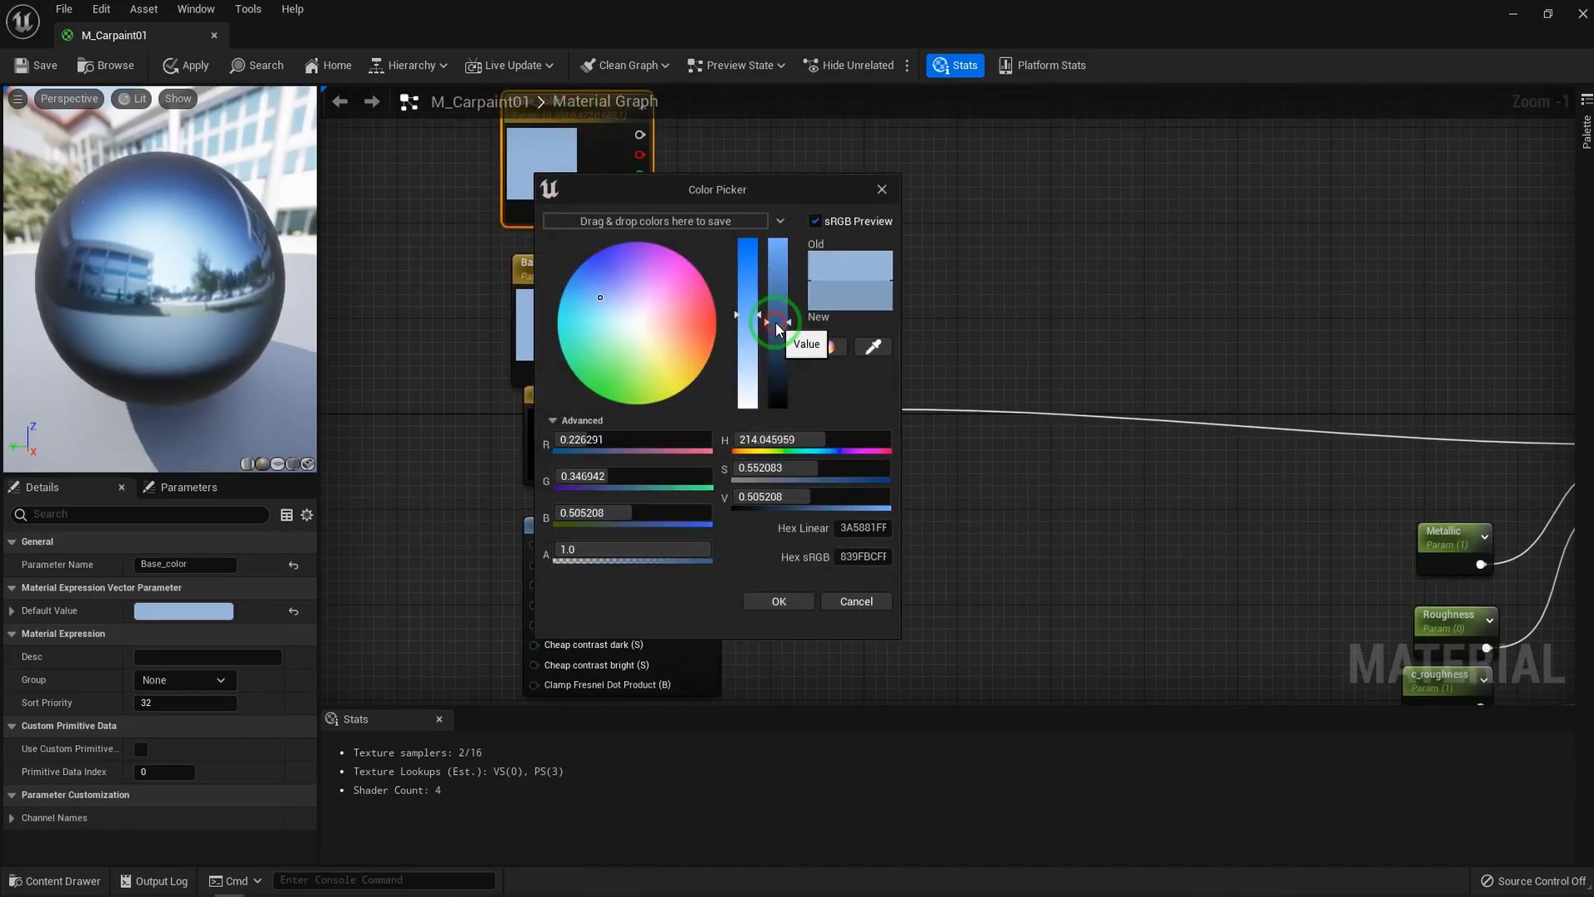
pyautogui.click(779, 600)
# Add a second Lerp node, connecting the original Base_color to A and the darker copy to B
pyautogui.click(894, 294)
pyautogui.press('l')
pyautogui.click(934, 272)
pyautogui.moveTo(941, 332); pyautogui.dragTo(849, 382, button='right')
pyautogui.moveTo(555, 339); pyautogui.dragTo(853, 348)
pyautogui.moveTo(547, 178); pyautogui.dragTo(578, 193)
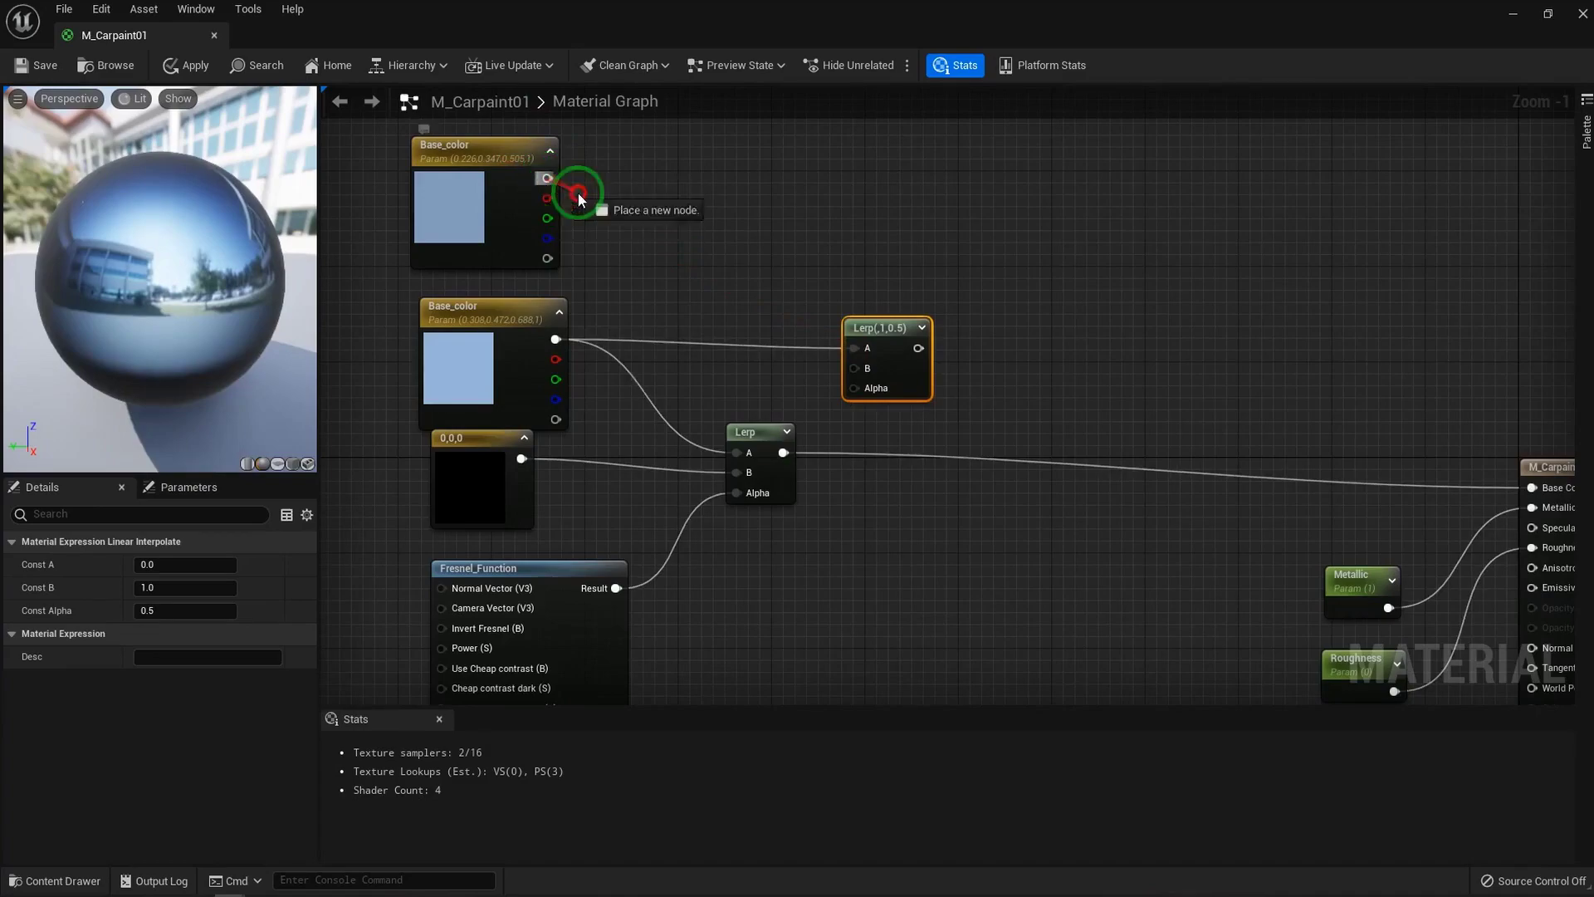
pyautogui.moveTo(840, 352); pyautogui.dragTo(856, 368)
pyautogui.moveTo(883, 507); pyautogui.dragTo(752, 525, button='right')
pyautogui.moveTo(765, 355); pyautogui.dragTo(820, 357)
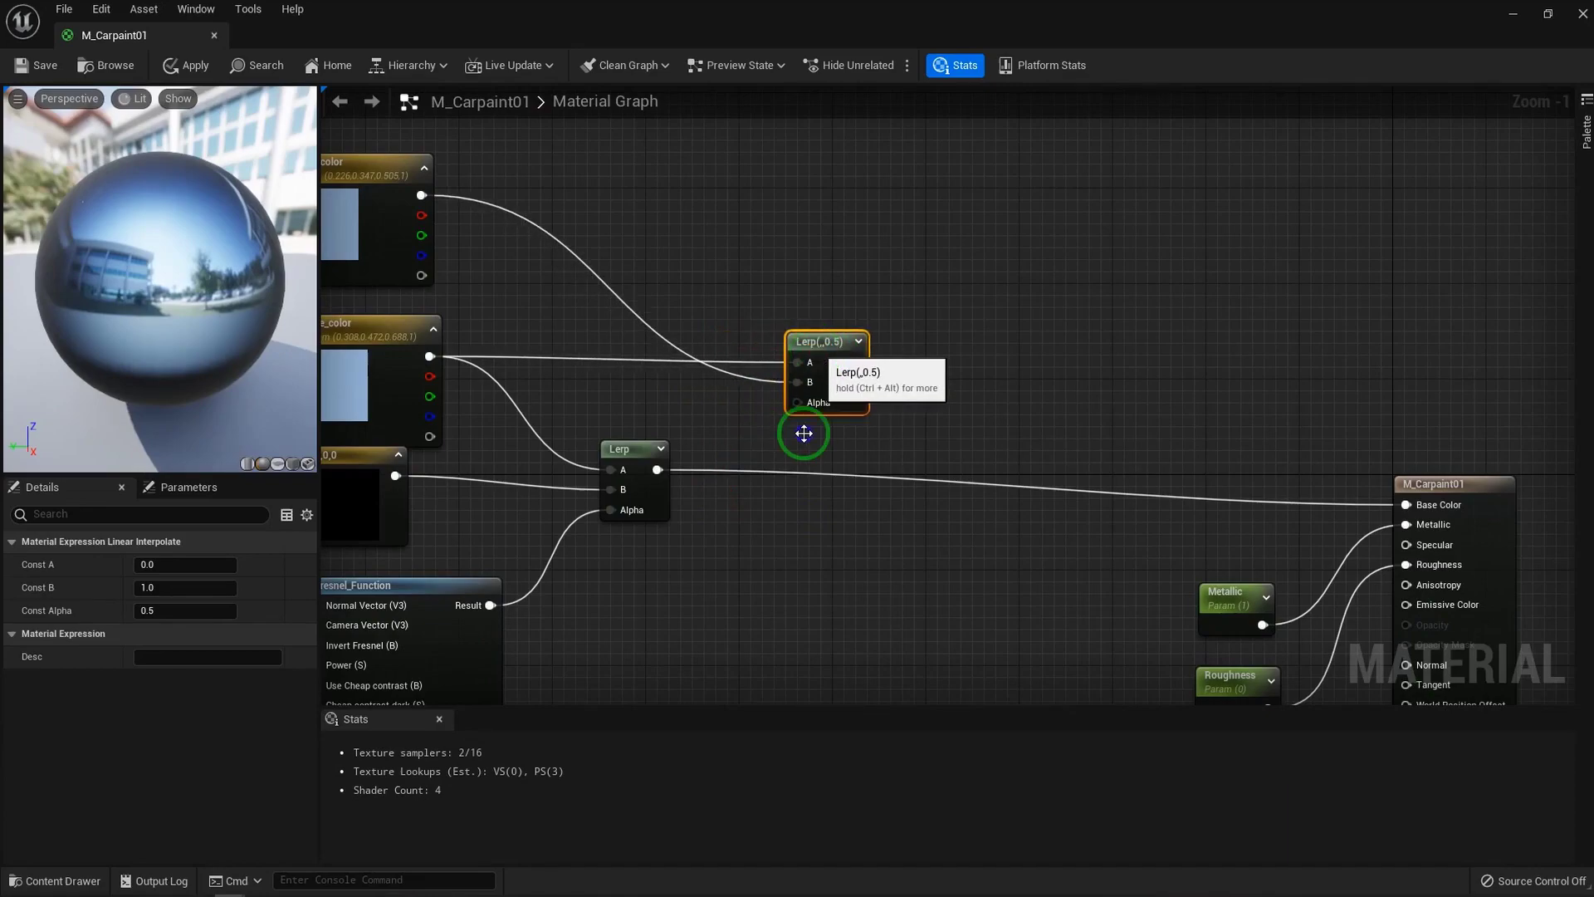
pyautogui.rightClick(767, 422)
pyautogui.click(715, 430)
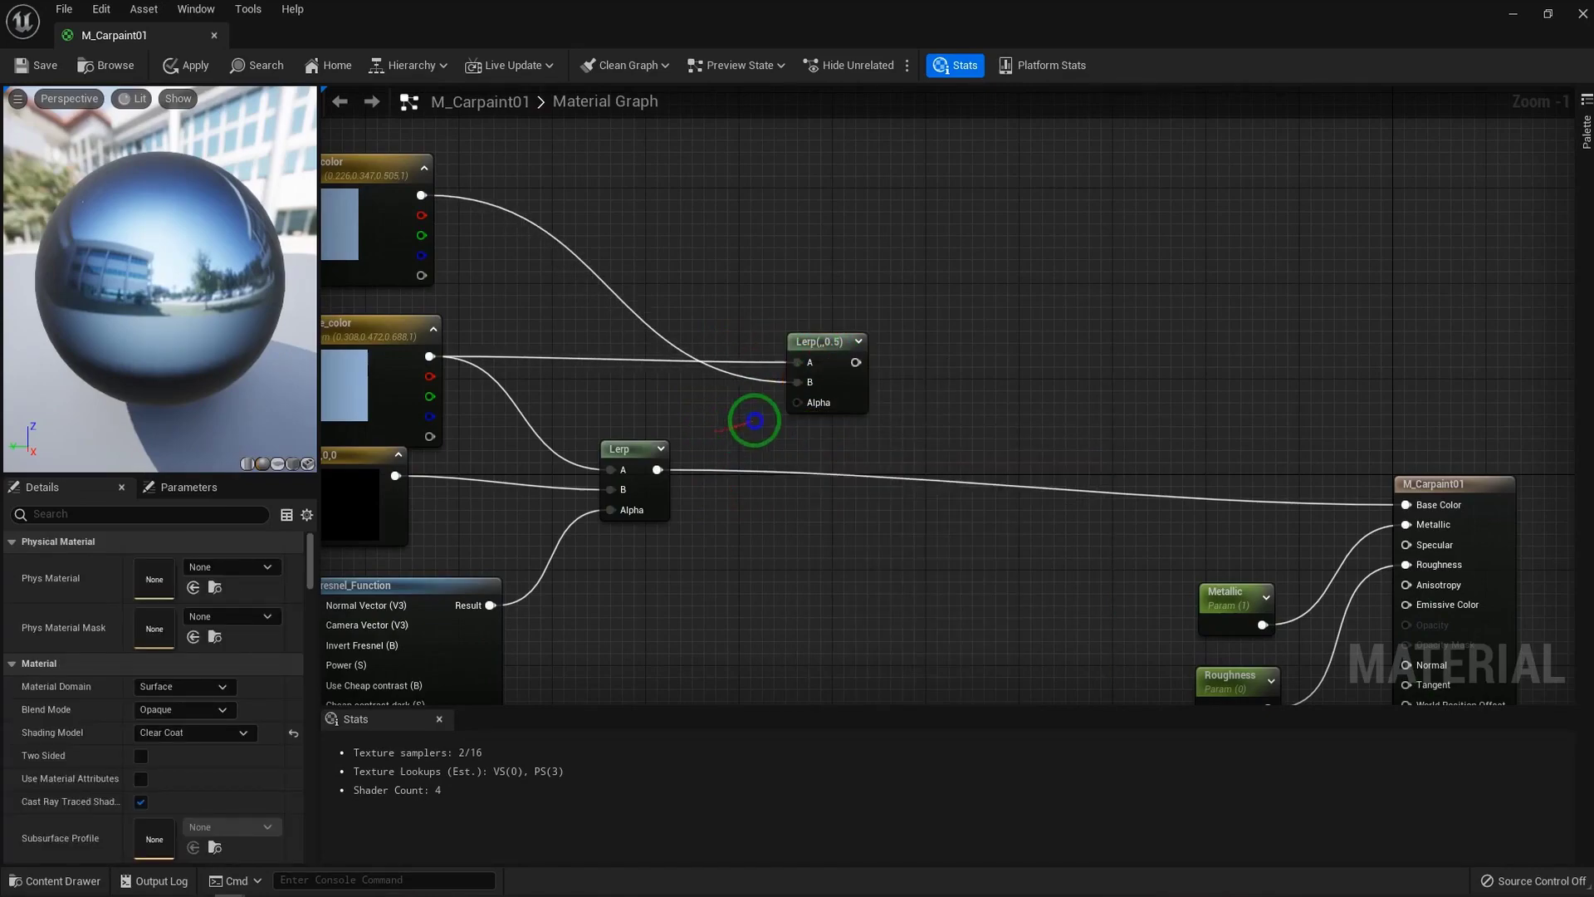
# Shrink the material editor window and open the Am/Materials/Exterior/CarPaint/Textures folder in the project content
pyautogui.moveTo(731, 430); pyautogui.dragTo(849, 374, button='right')
pyautogui.click(121, 35)
pyautogui.moveTo(626, 191); pyautogui.dragTo(686, 218)
pyautogui.click(500, 711)
pyautogui.doubleClick(500, 711)
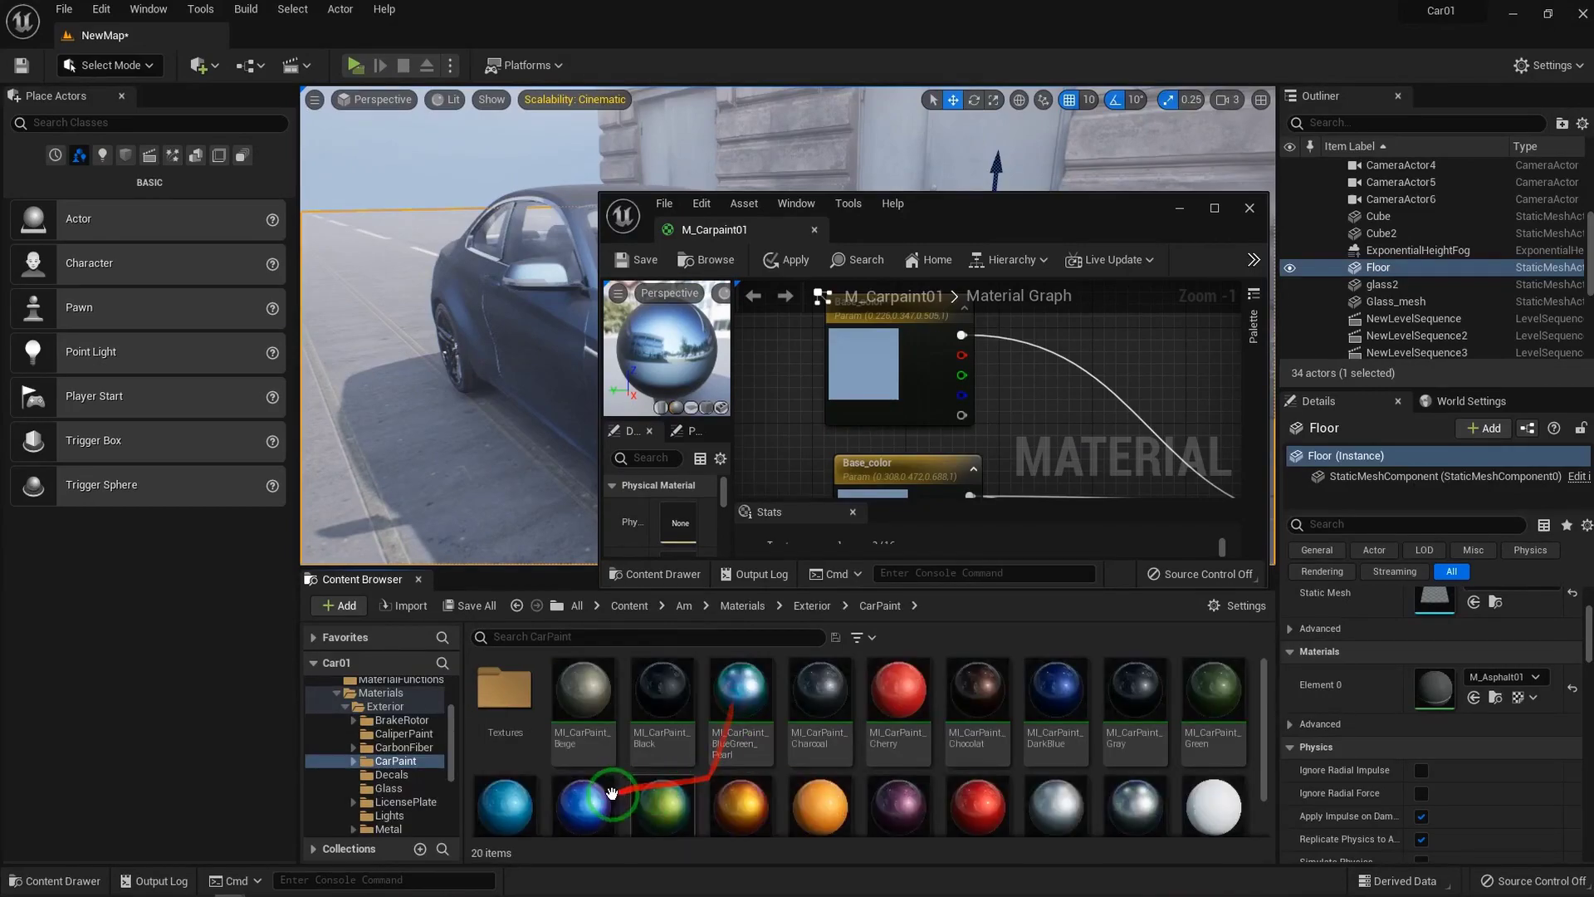
pyautogui.click(512, 703)
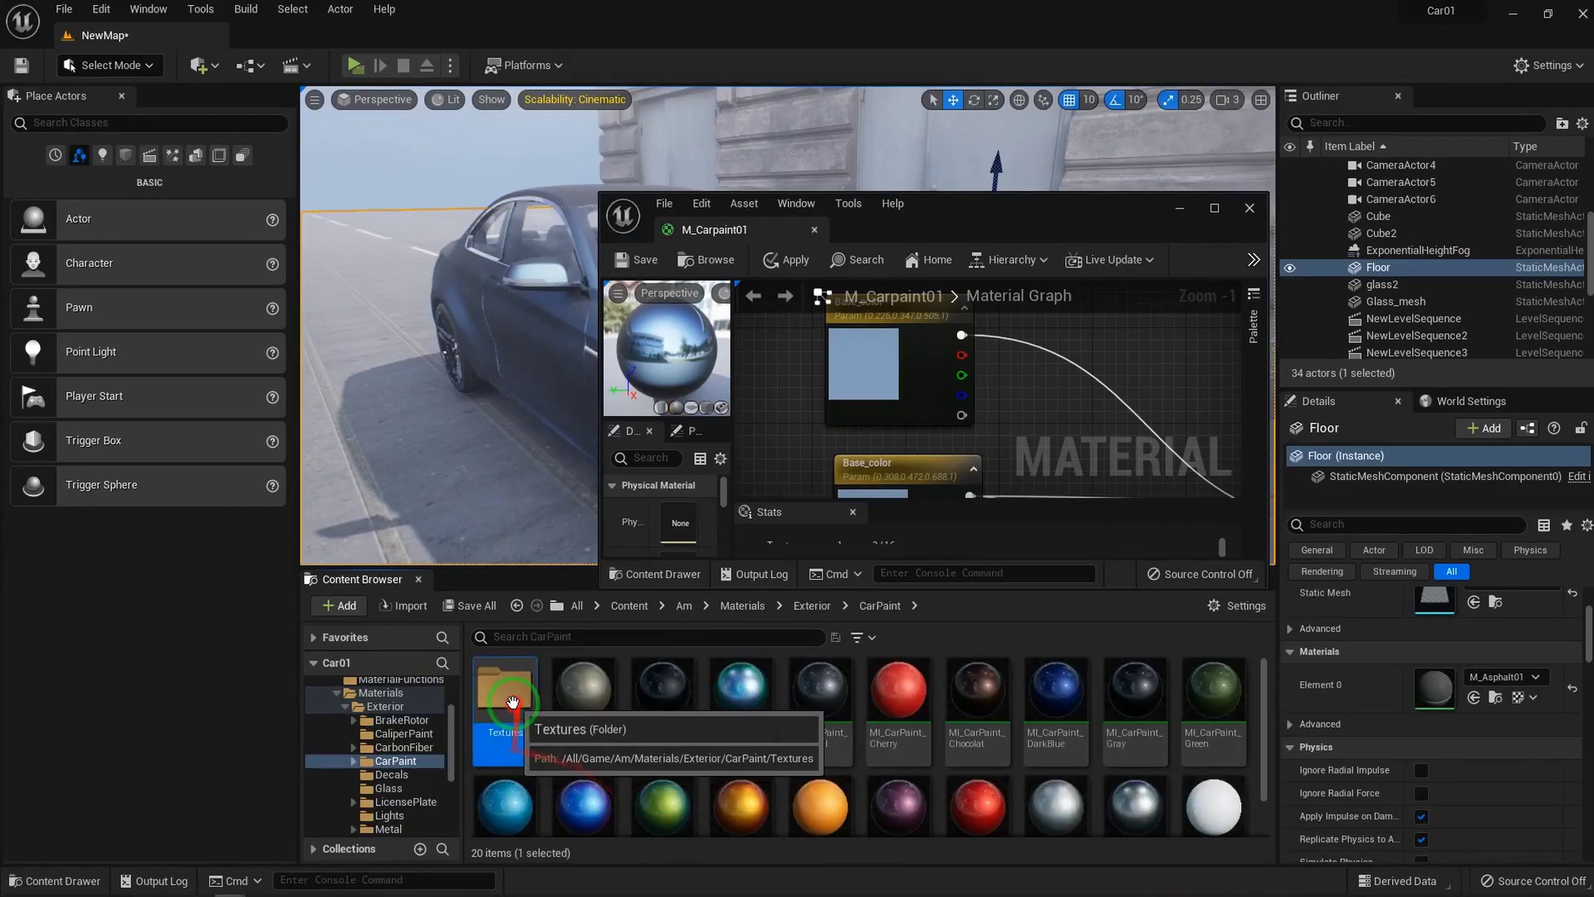
pyautogui.doubleClick(512, 702)
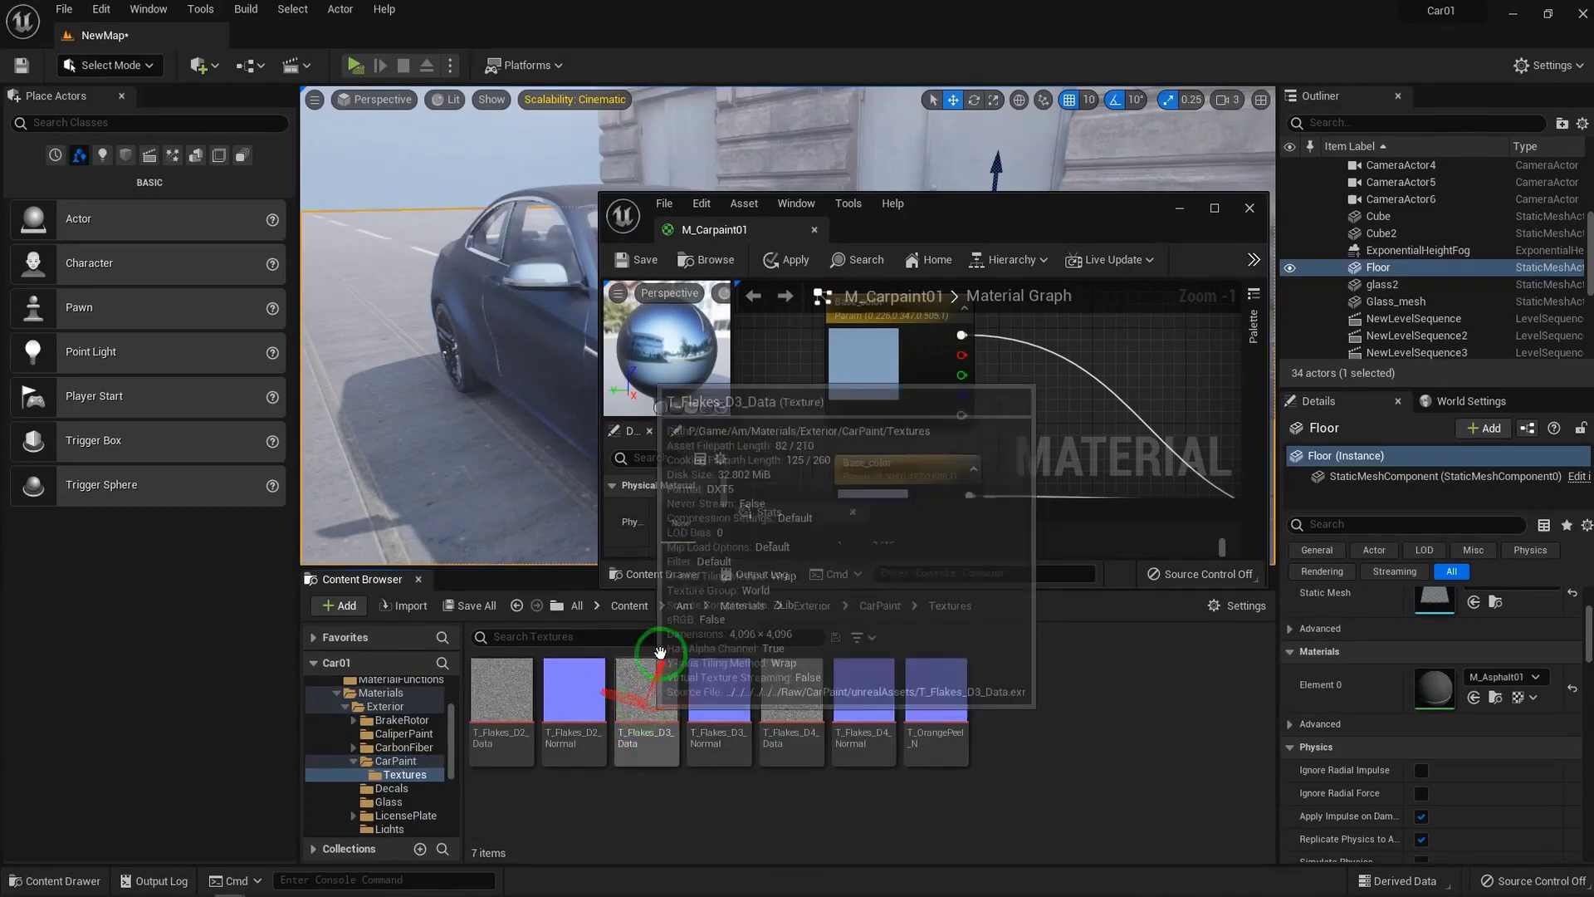
# Add the T_Flakes_D3_Data texture to the material graph, maximize the editor, and place the Texture Sample clear of the color nodes
pyautogui.scroll(-2, 809, 396)
pyautogui.moveTo(649, 693); pyautogui.dragTo(822, 405)
pyautogui.click(1213, 209)
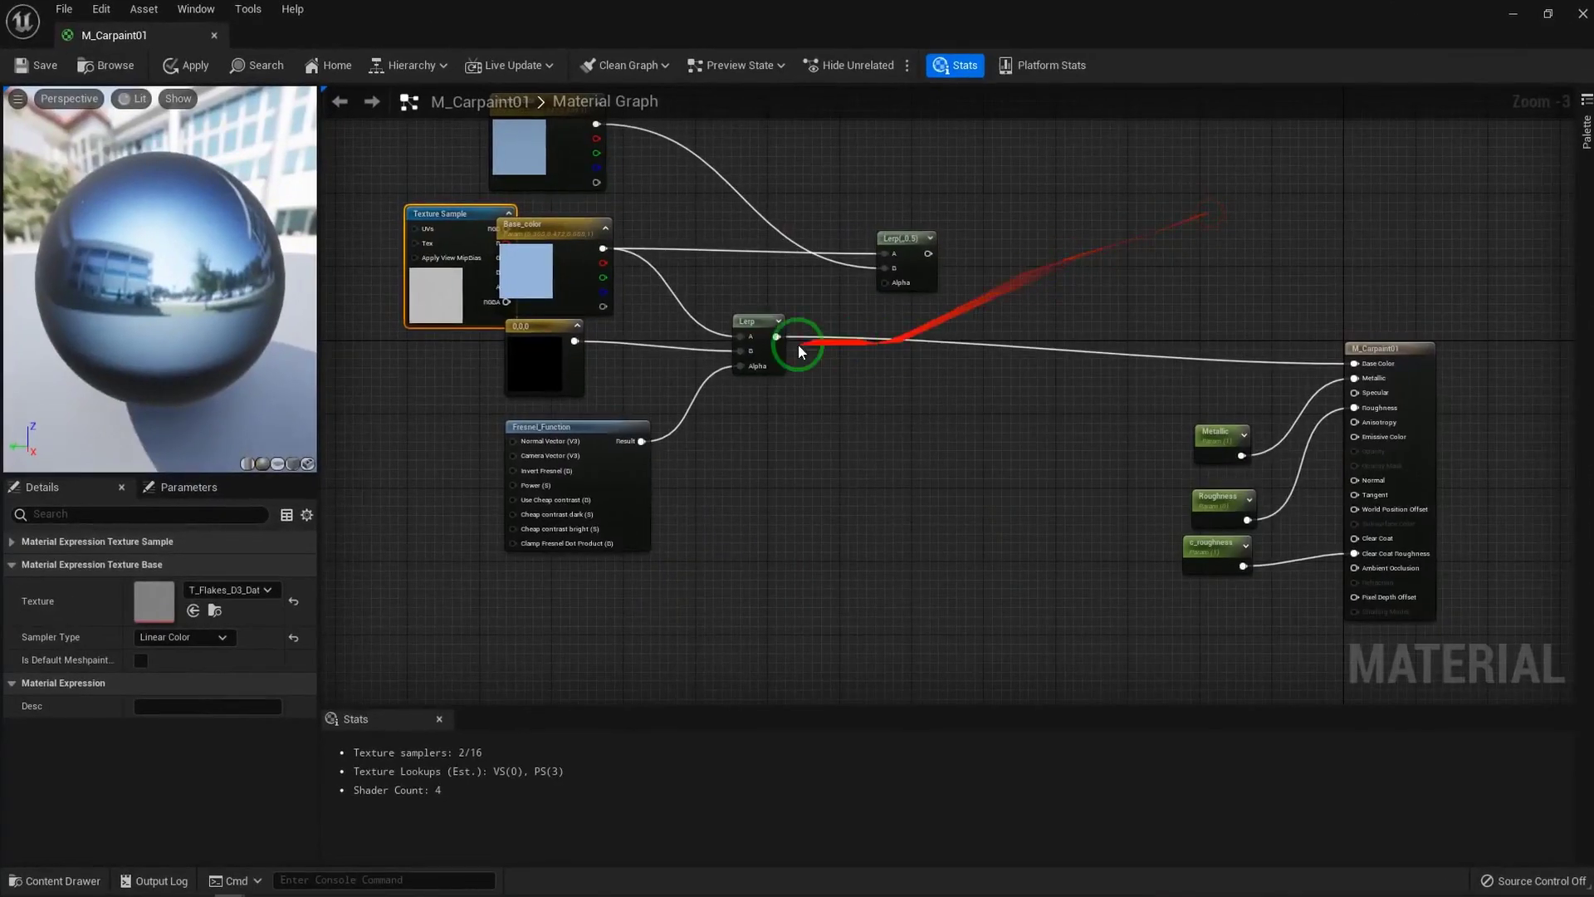
pyautogui.scroll(2, 581, 299)
pyautogui.moveTo(567, 413); pyautogui.dragTo(431, 399)
pyautogui.moveTo(420, 305); pyautogui.dragTo(732, 284, button='right')
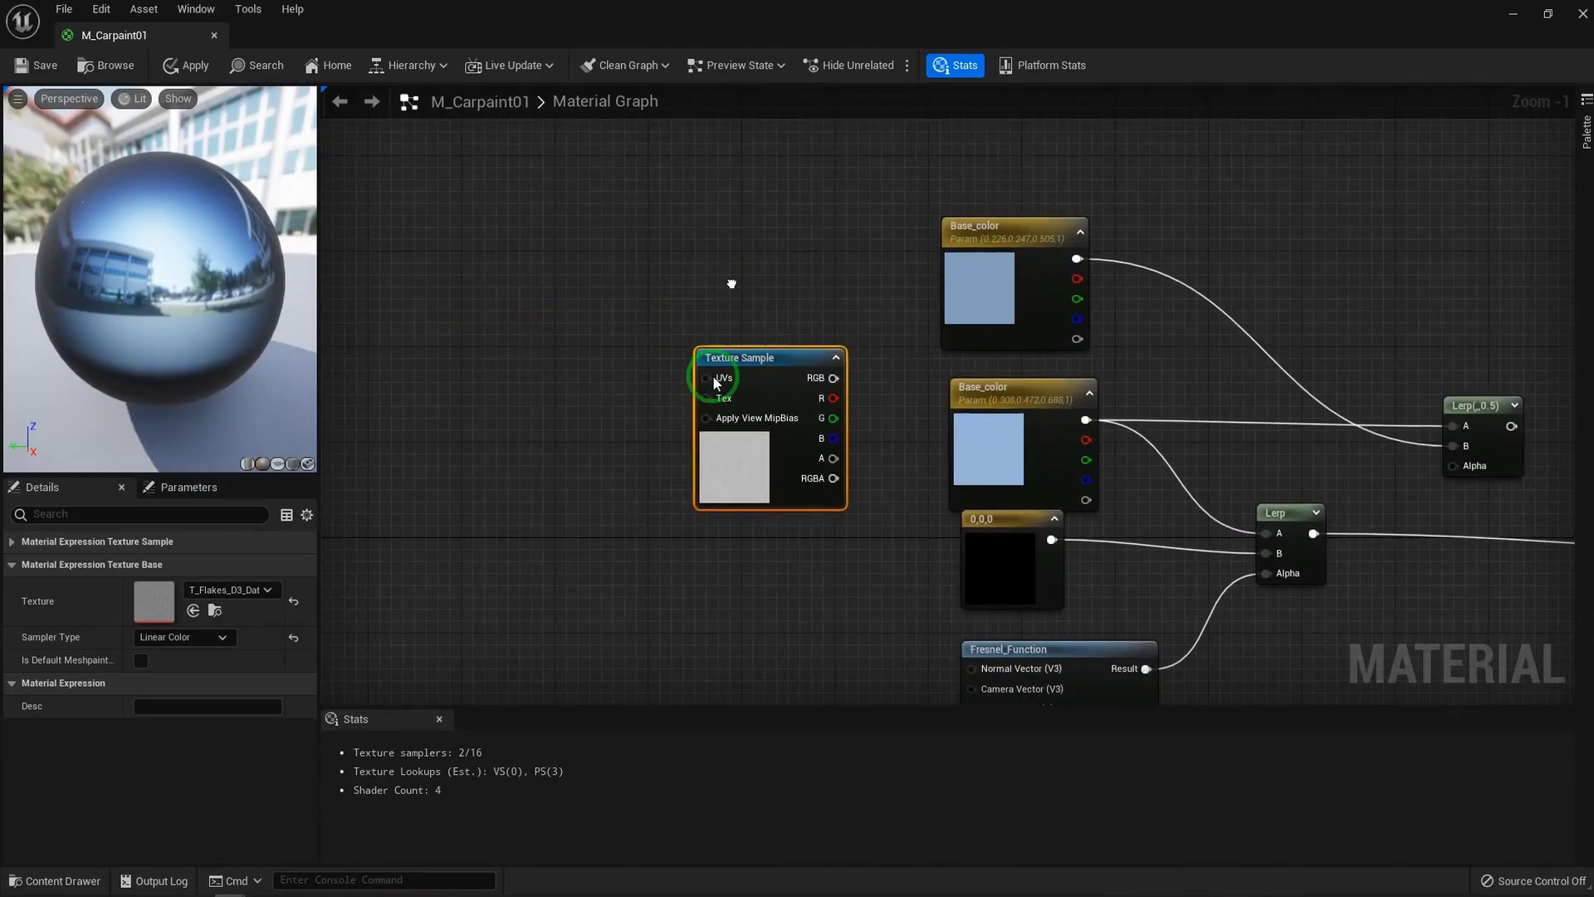
# Add a TexCoord node feeding the Texture Sample's UVs input and move it farther away from the sample
pyautogui.moveTo(714, 380); pyautogui.dragTo(525, 384)
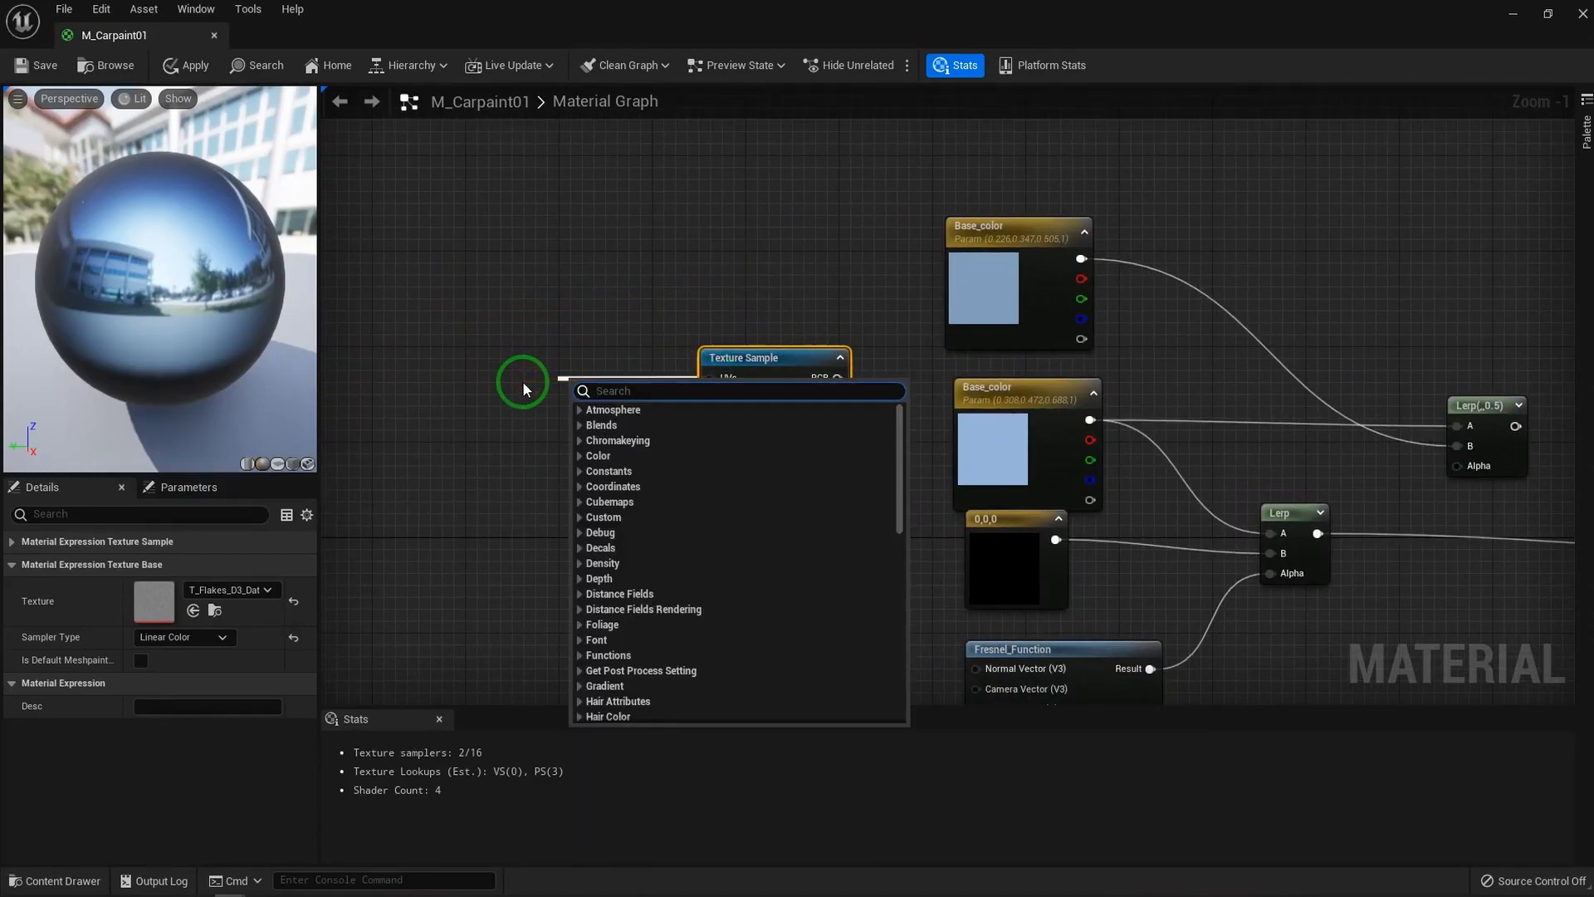
pyautogui.write('tex')
pyautogui.press('Return')
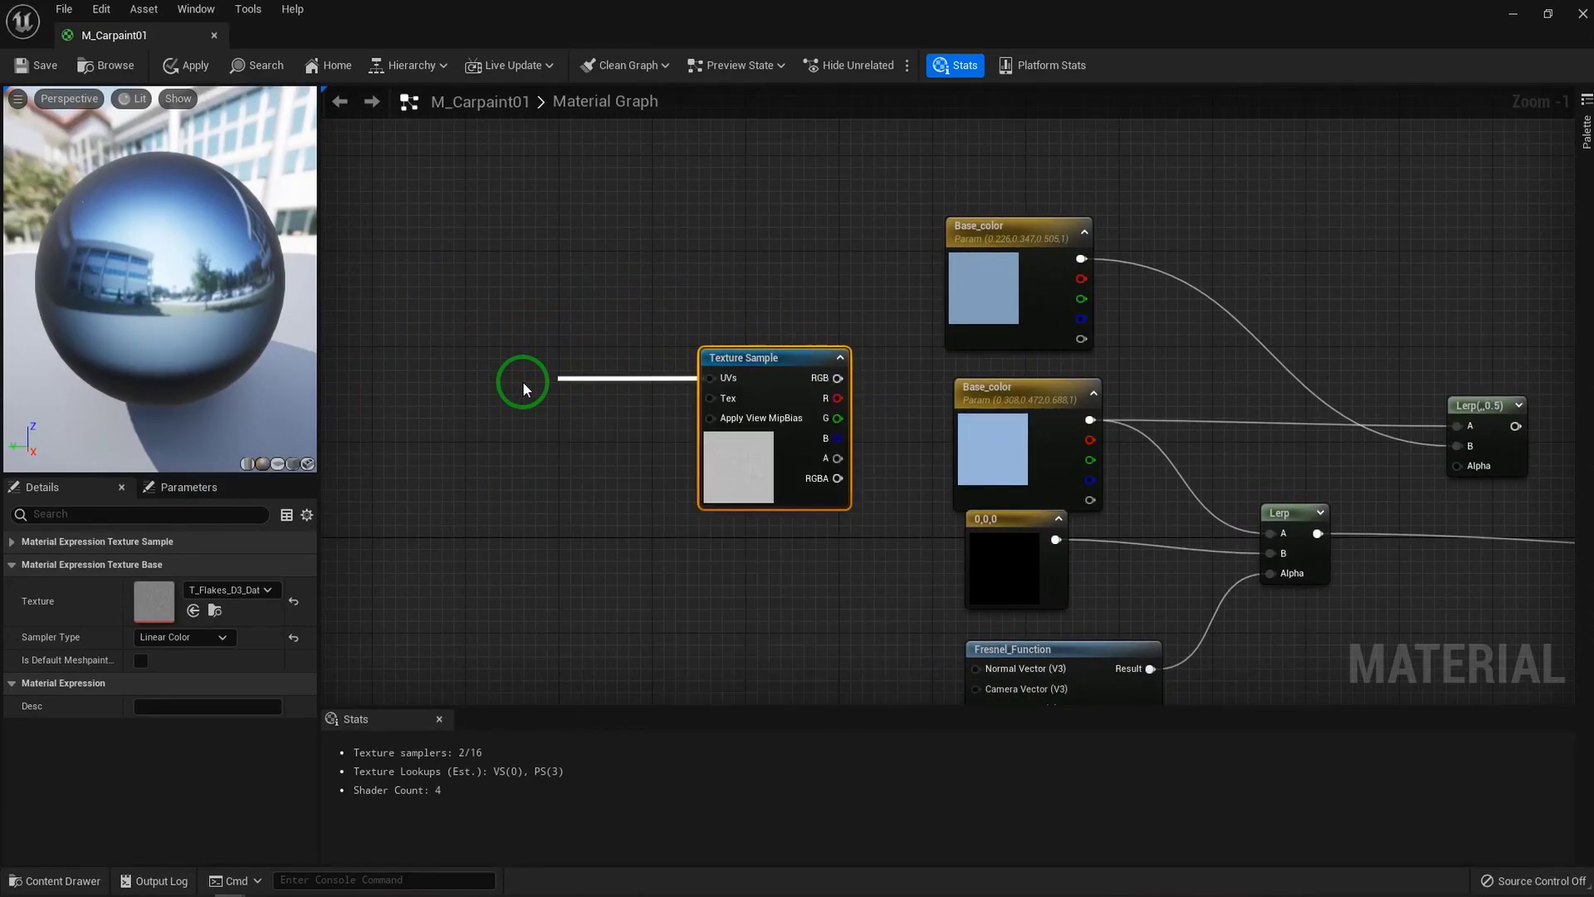
pyautogui.moveTo(613, 400); pyautogui.dragTo(462, 365)
# Add a Multiply node near the TexCoord and Texture Sample nodes
pyautogui.rightClick(631, 416)
pyautogui.click(576, 447)
pyautogui.click(620, 450)
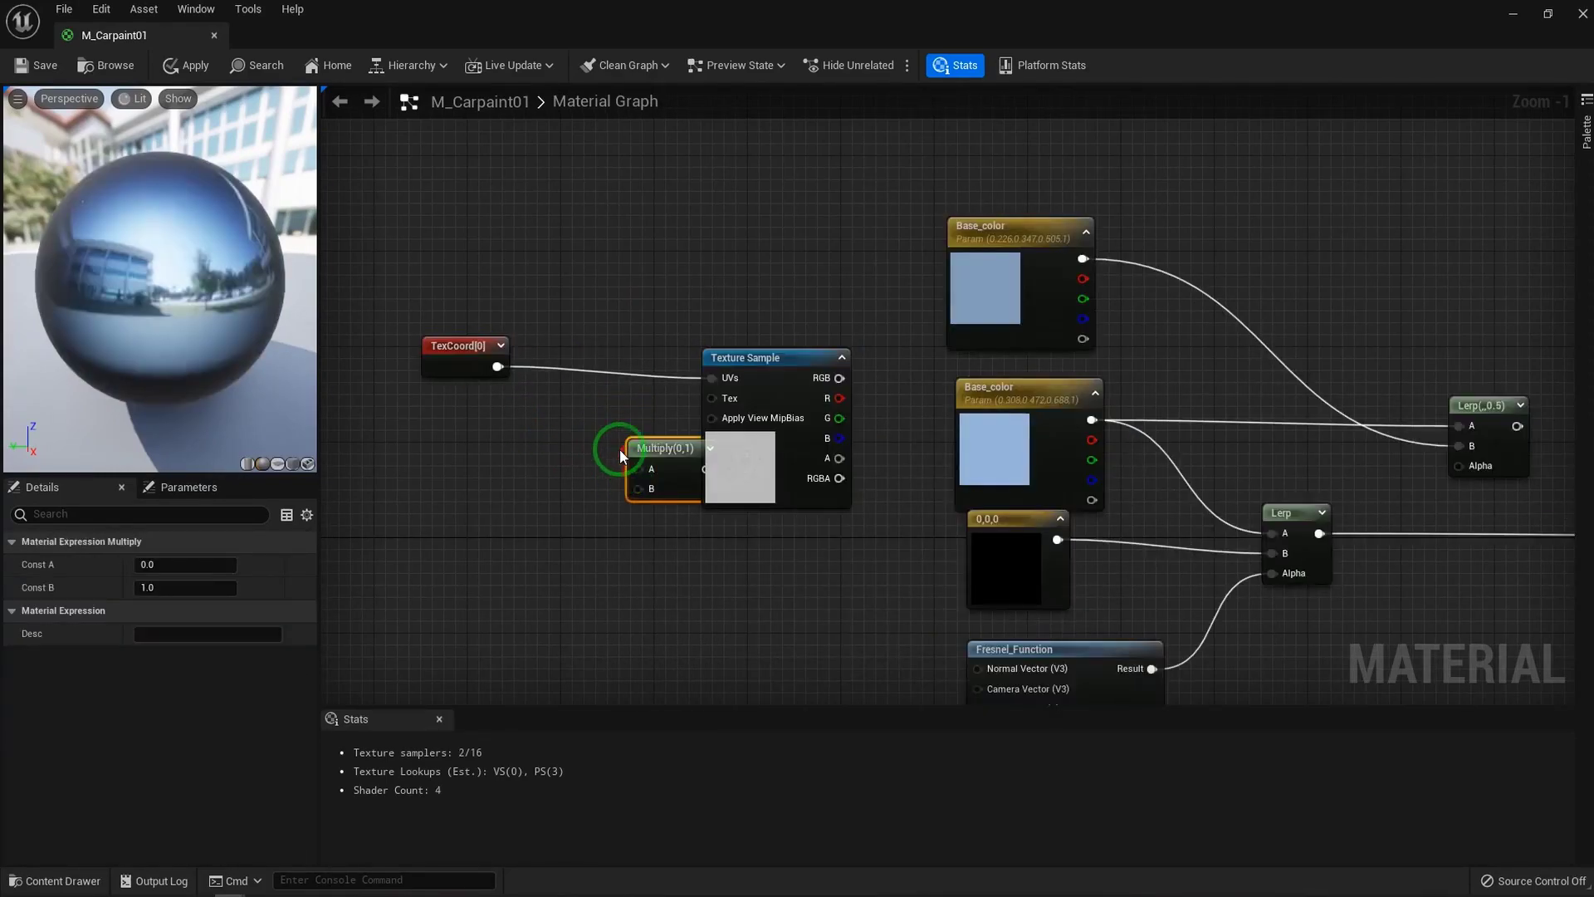
# Multiply the TexCoord by a new scalar parameter named Flake_size and feed the result into the Texture Sample's UVs
pyautogui.moveTo(642, 471); pyautogui.dragTo(509, 378)
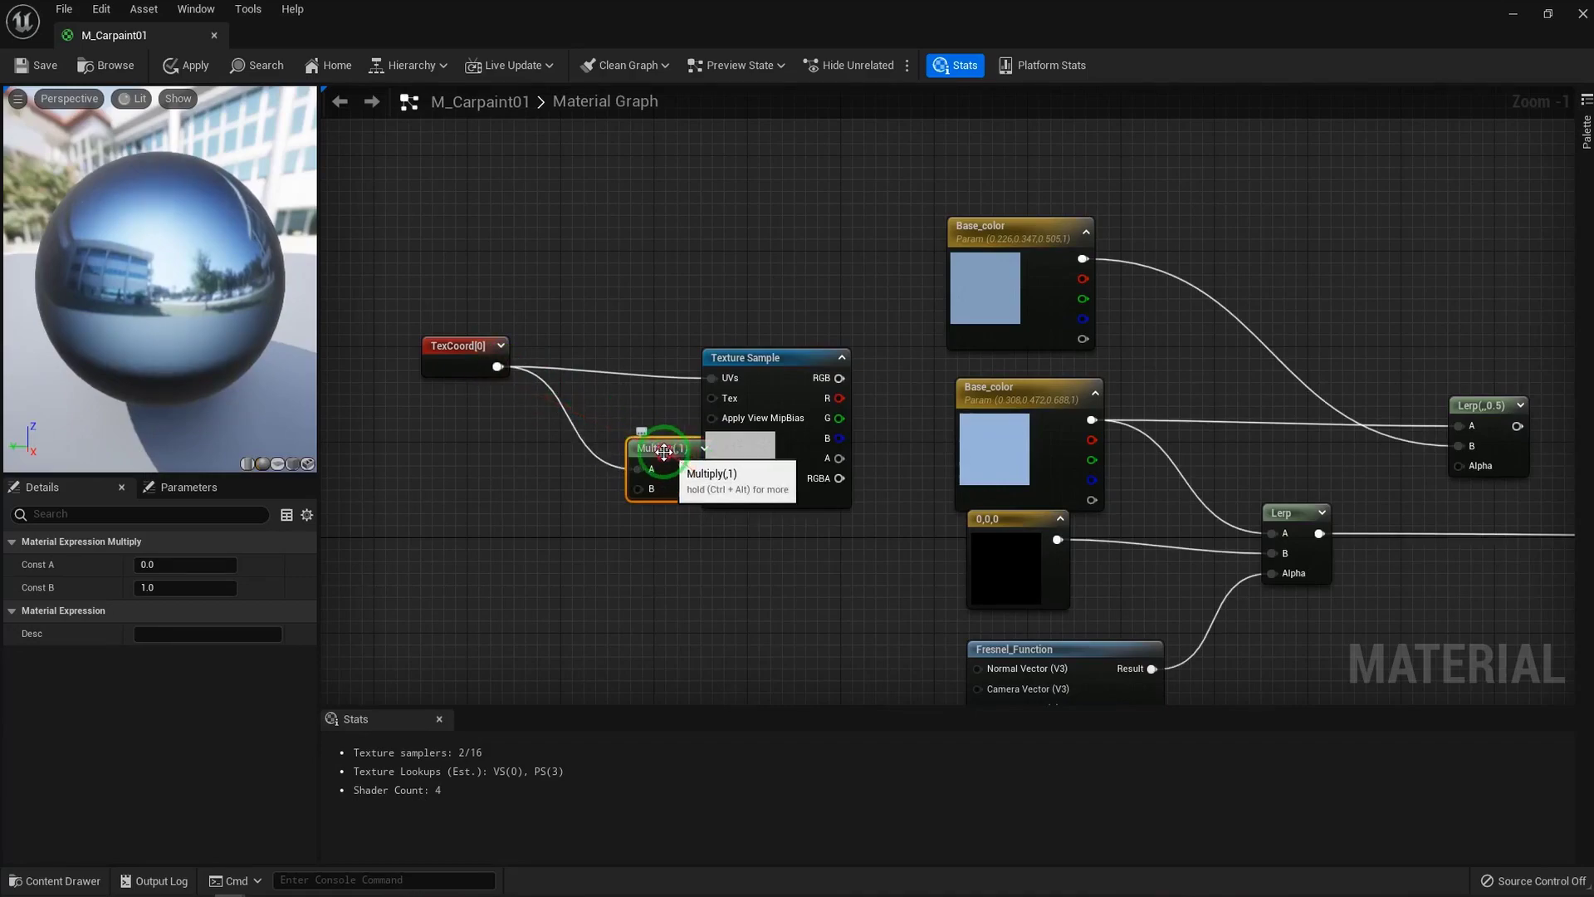
pyautogui.moveTo(663, 449); pyautogui.dragTo(608, 430)
pyautogui.click(532, 504)
pyautogui.moveTo(507, 501); pyautogui.dragTo(586, 466)
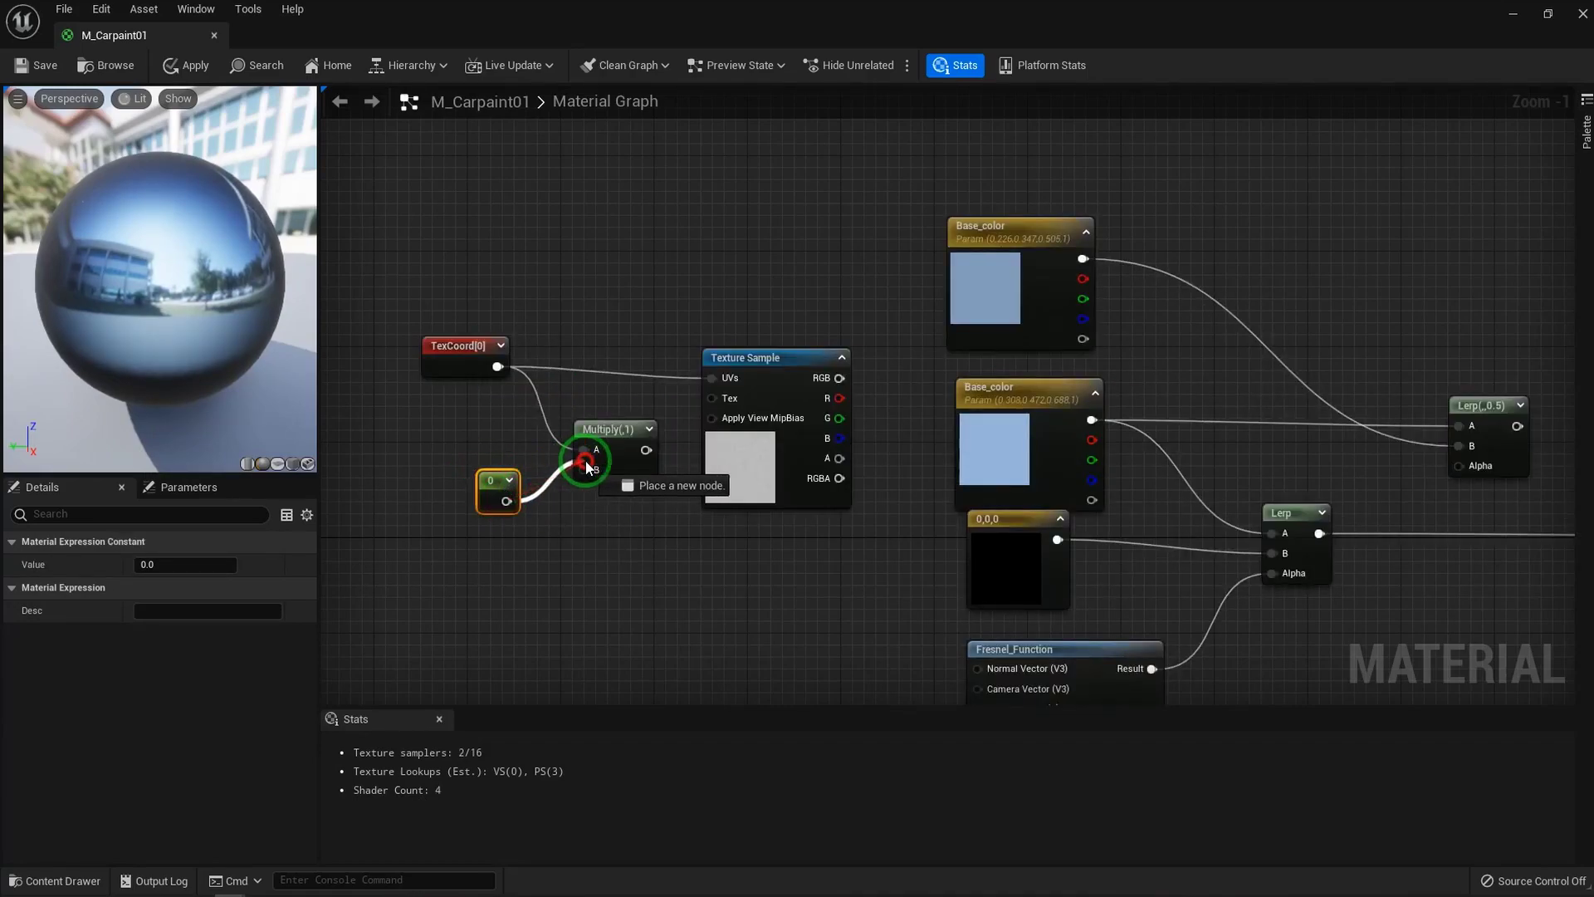
pyautogui.rightClick(505, 484)
pyautogui.click(565, 515)
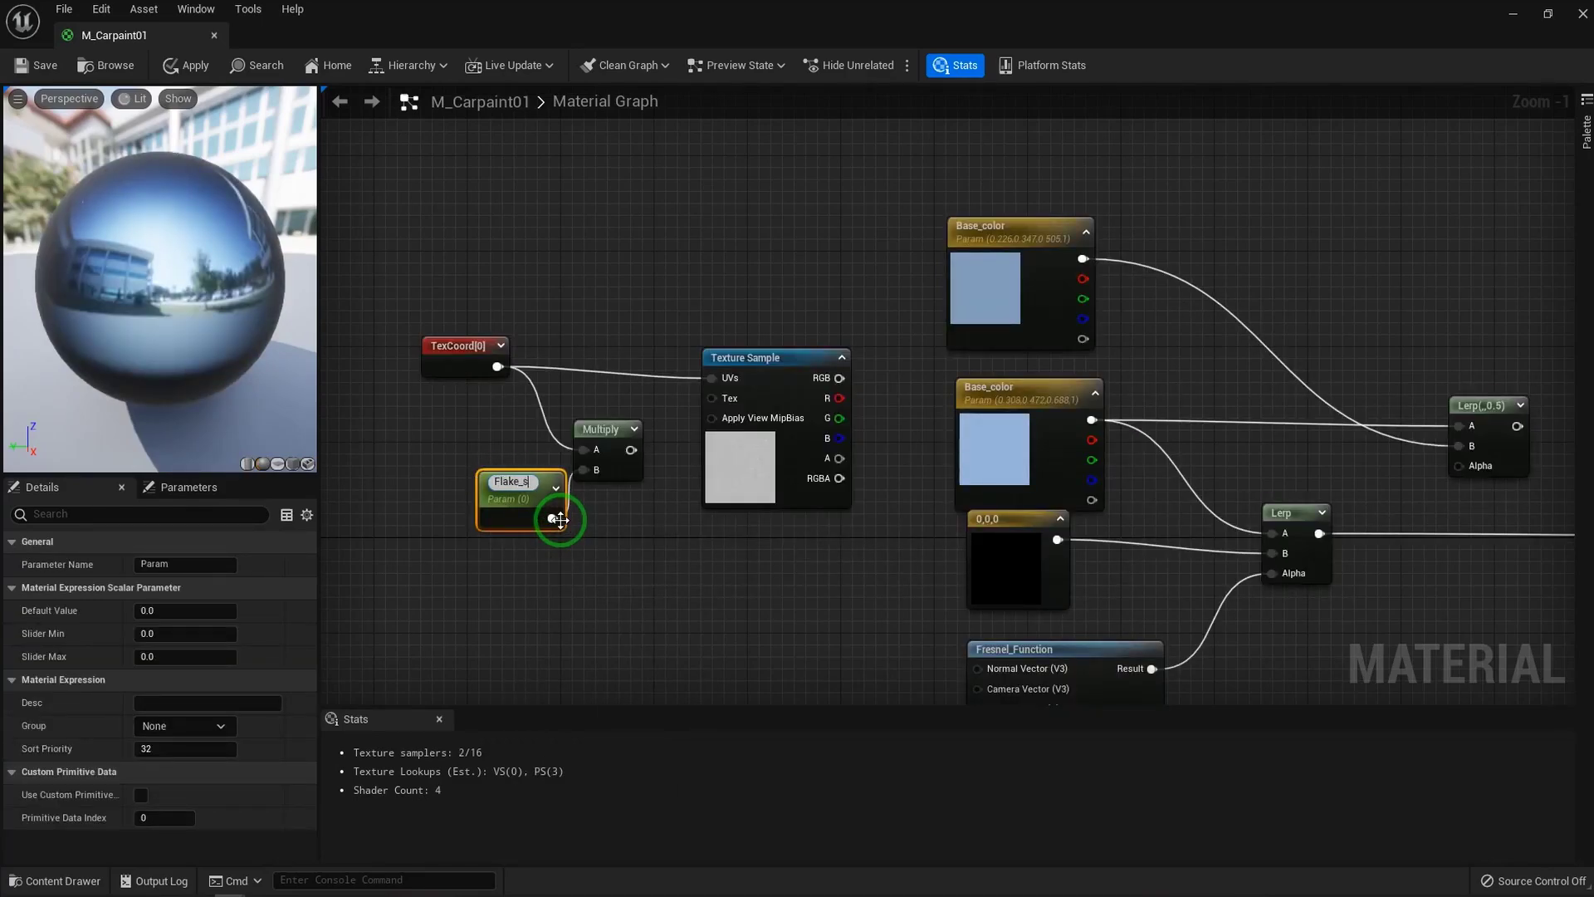
pyautogui.moveTo(631, 461); pyautogui.dragTo(711, 379)
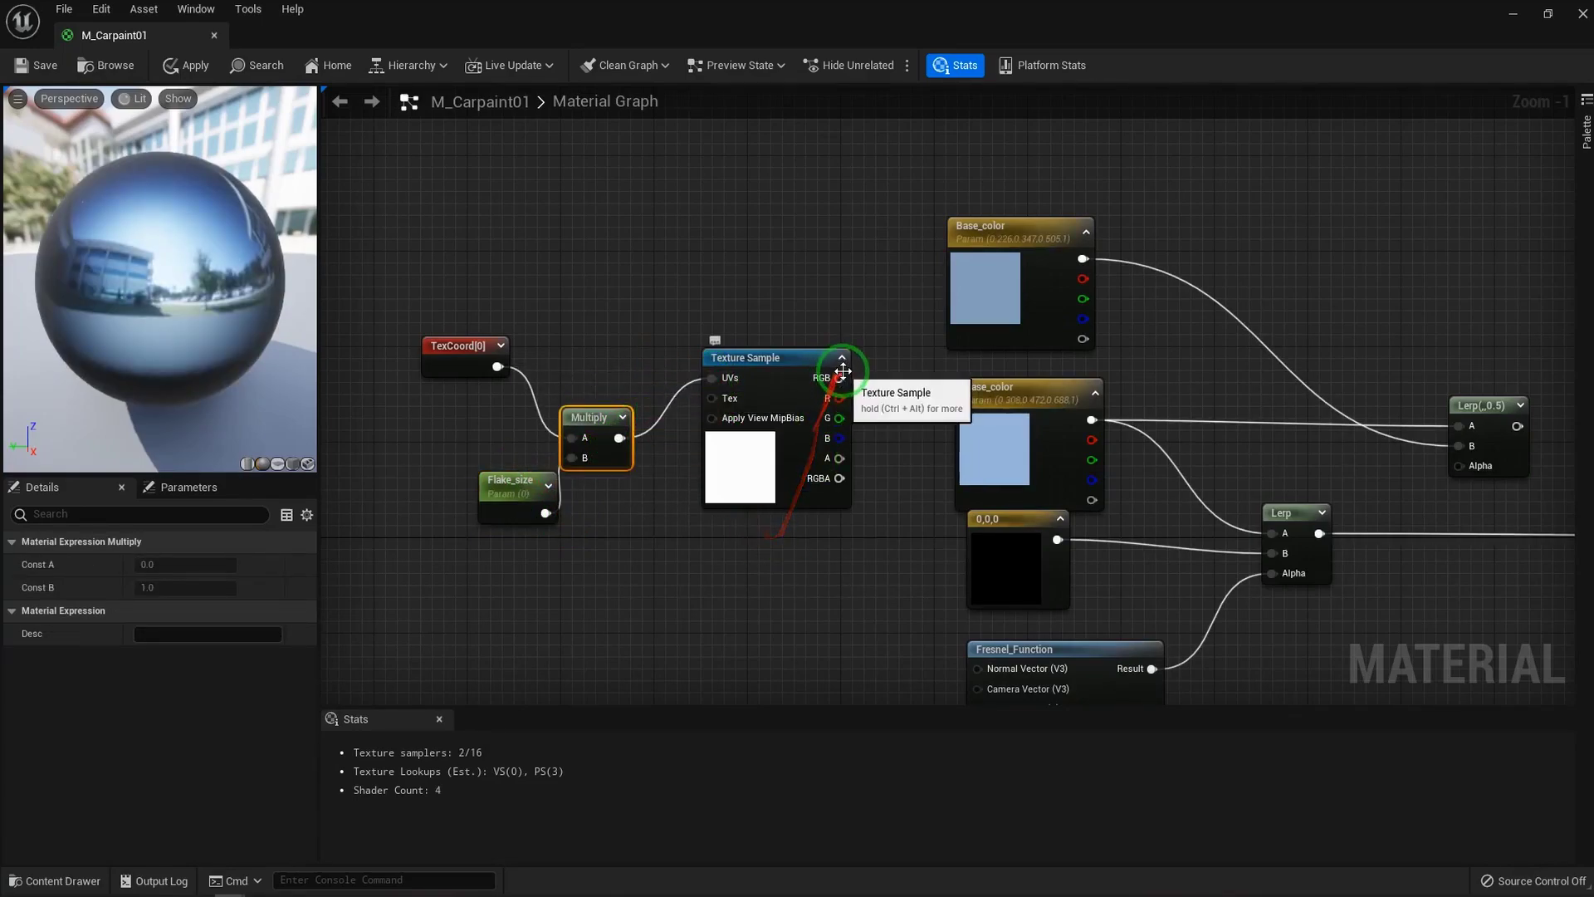
# Connect the Texture Sample's RGB output to the Alpha of the unconnected color Lerp, save the material and check the preview sphere
pyautogui.moveTo(838, 378); pyautogui.dragTo(809, 360)
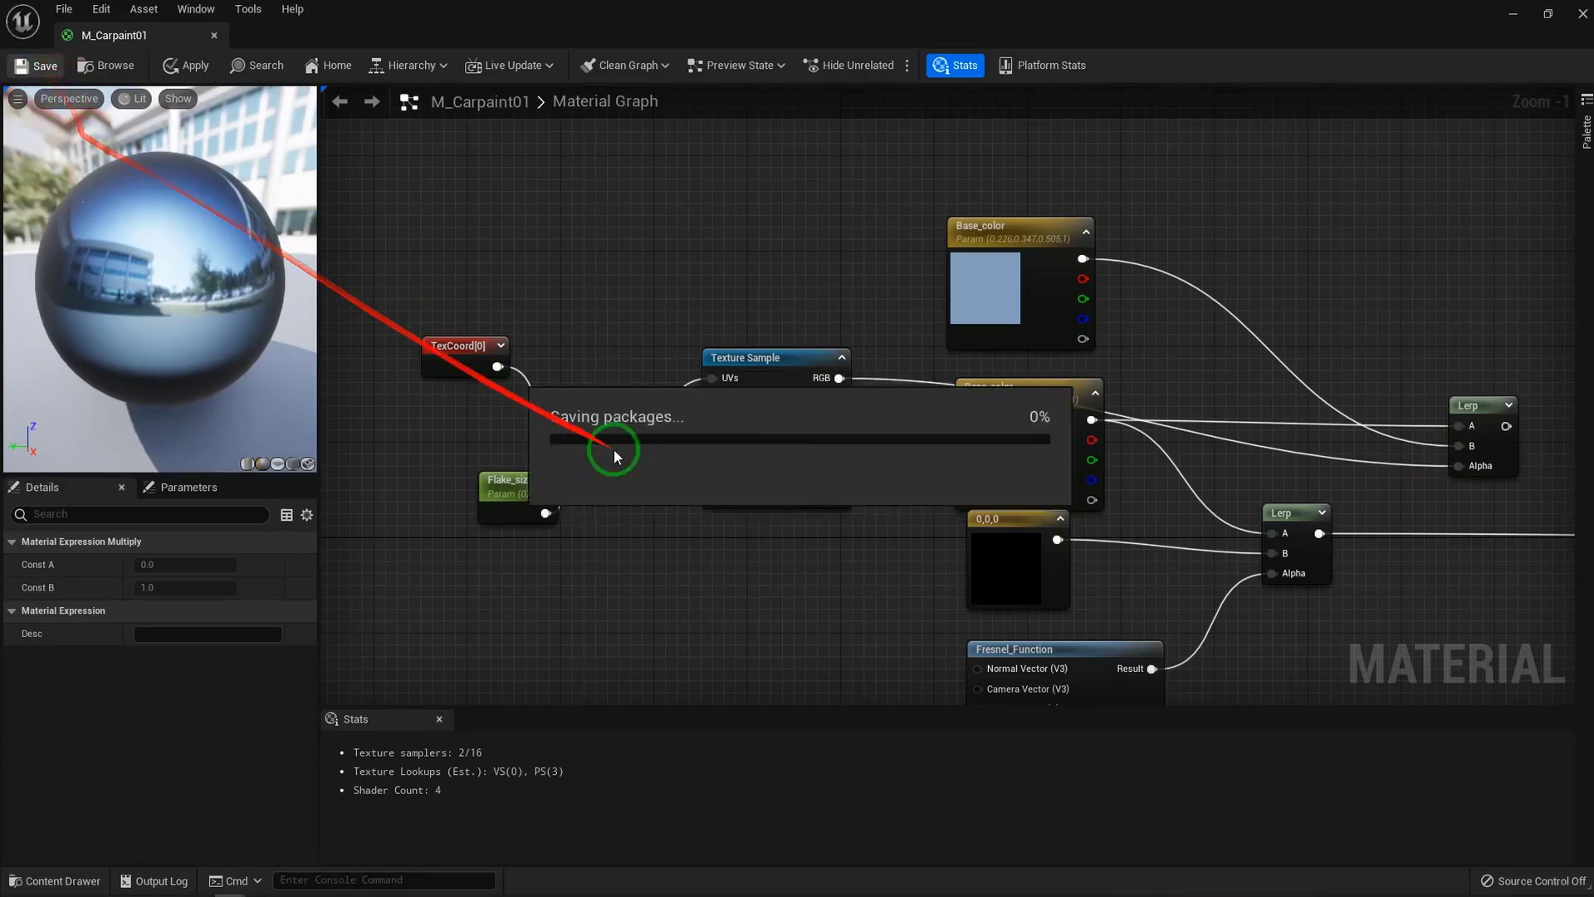
pyautogui.scroll(5, 185, 242)
pyautogui.scroll(-5, 184, 256)
pyautogui.moveTo(184, 266); pyautogui.dragTo(336, 355)
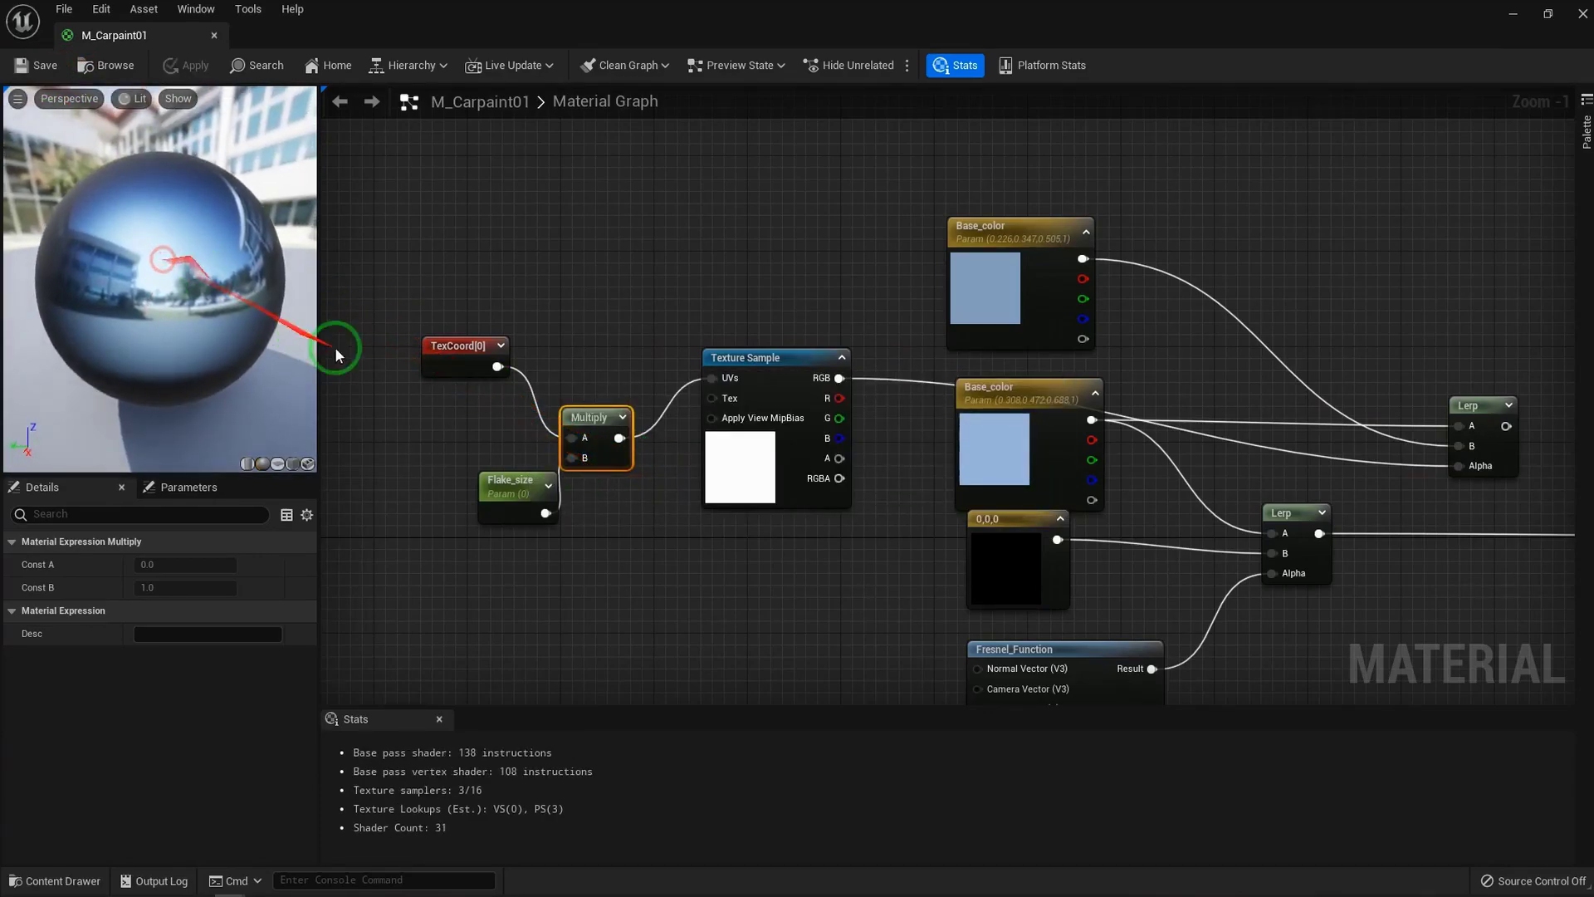
# Move the Flake_size node slightly away from the Multiply and set its default value to 5
pyautogui.moveTo(508, 482); pyautogui.dragTo(487, 490)
pyautogui.click(177, 609)
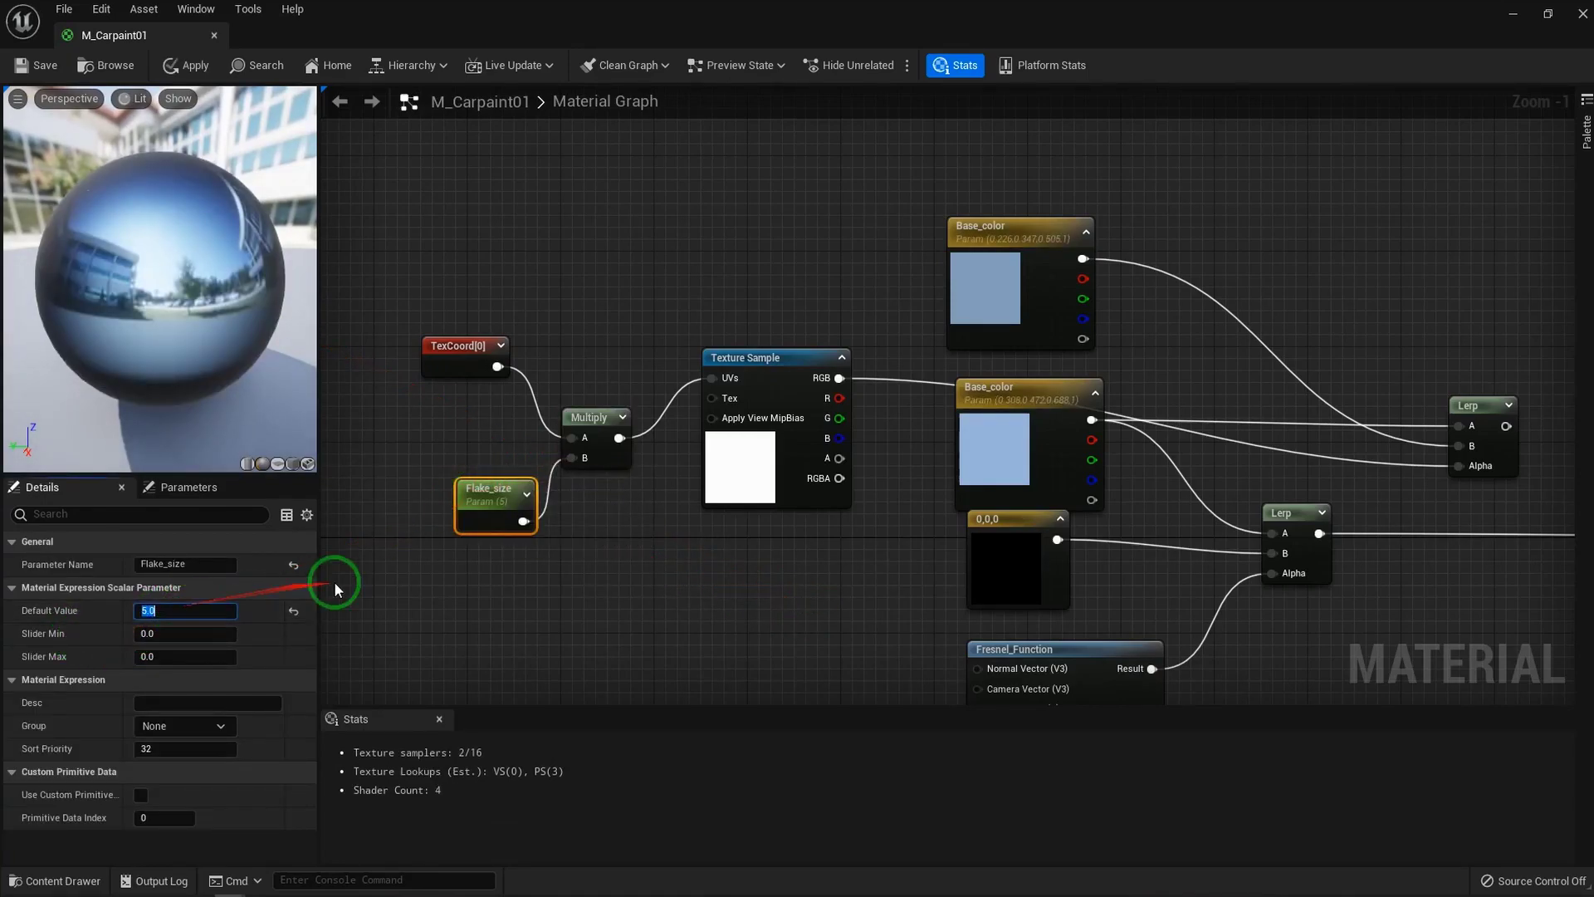
pyautogui.moveTo(210, 295); pyautogui.dragTo(282, 315)
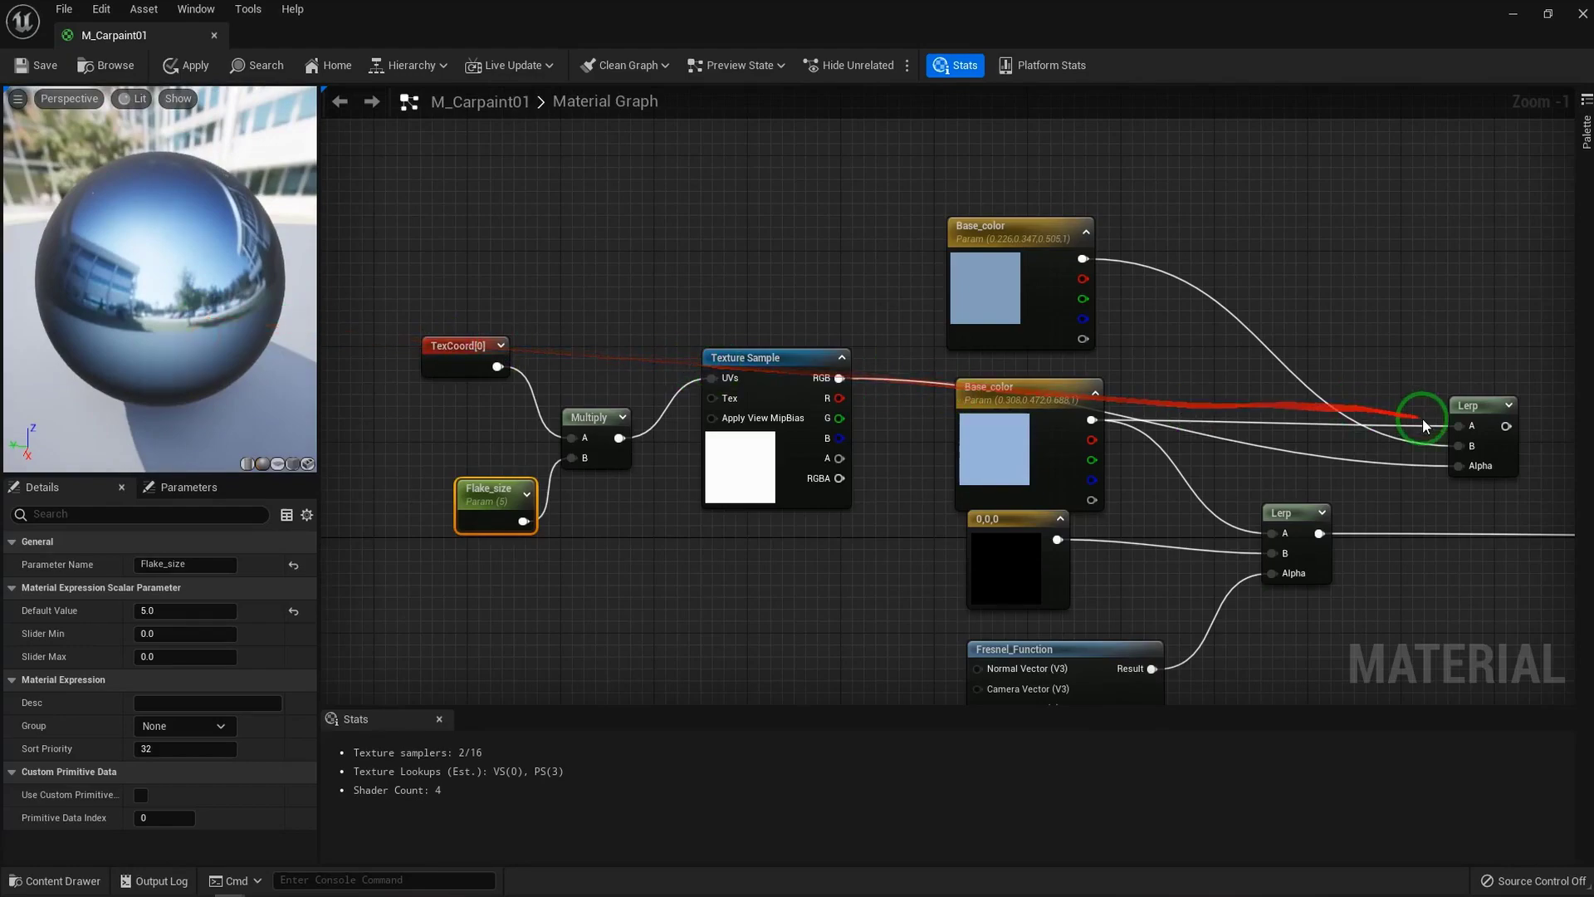
# Darken the upper Base_color parameter to a deep grayish blue with a value of about 0.12
pyautogui.doubleClick(977, 301)
pyautogui.click(1227, 496)
pyautogui.moveTo(1227, 495); pyautogui.dragTo(1237, 401)
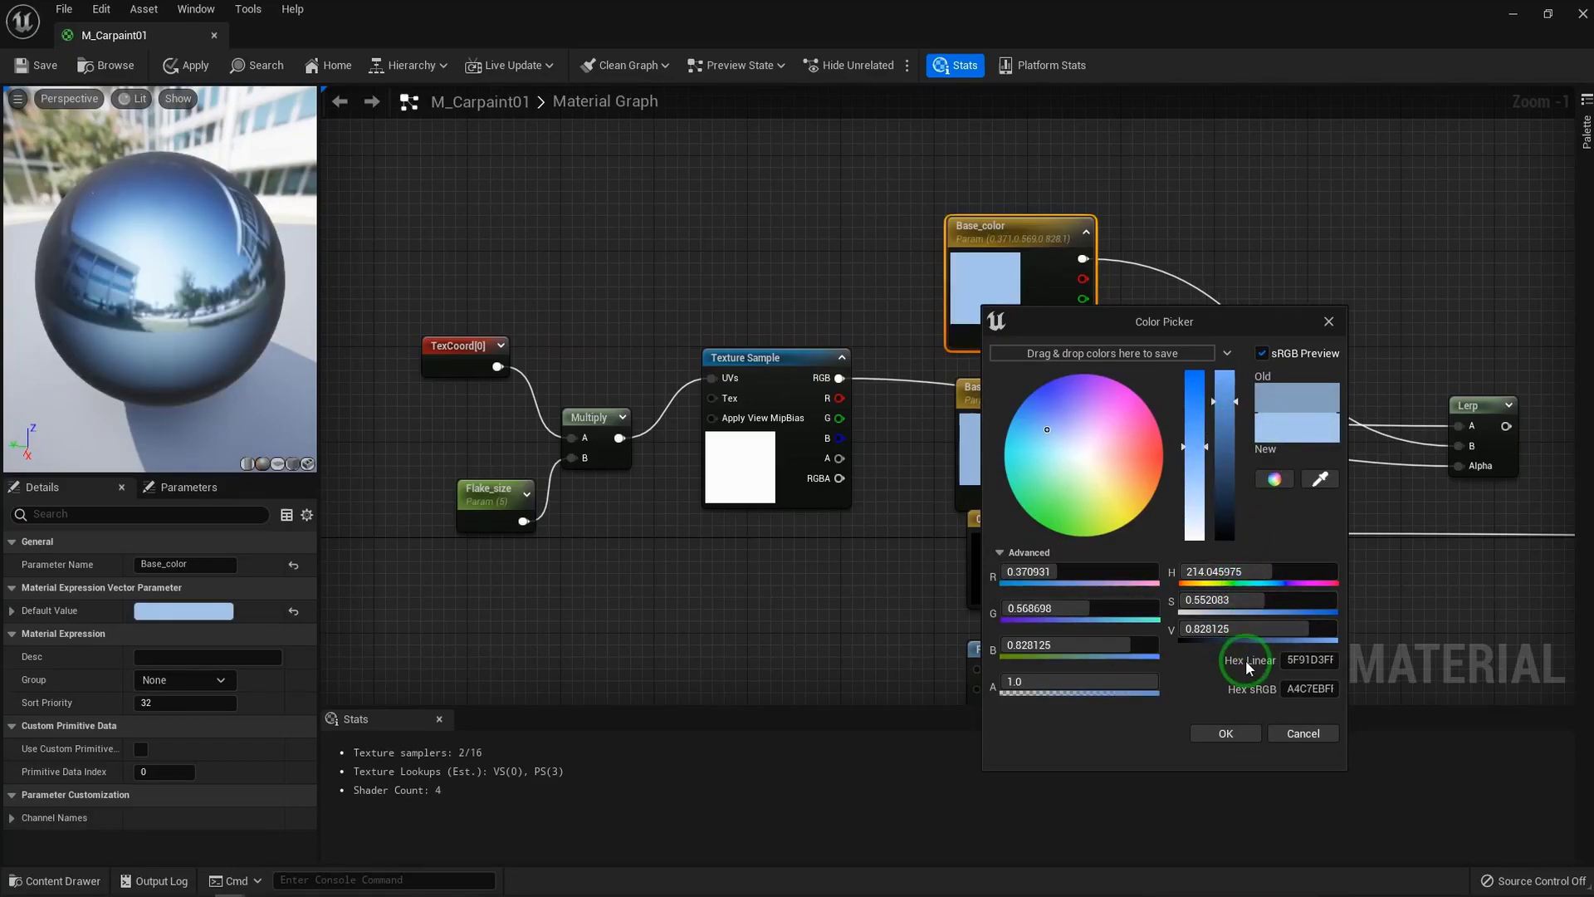
pyautogui.moveTo(1229, 510); pyautogui.dragTo(1228, 531)
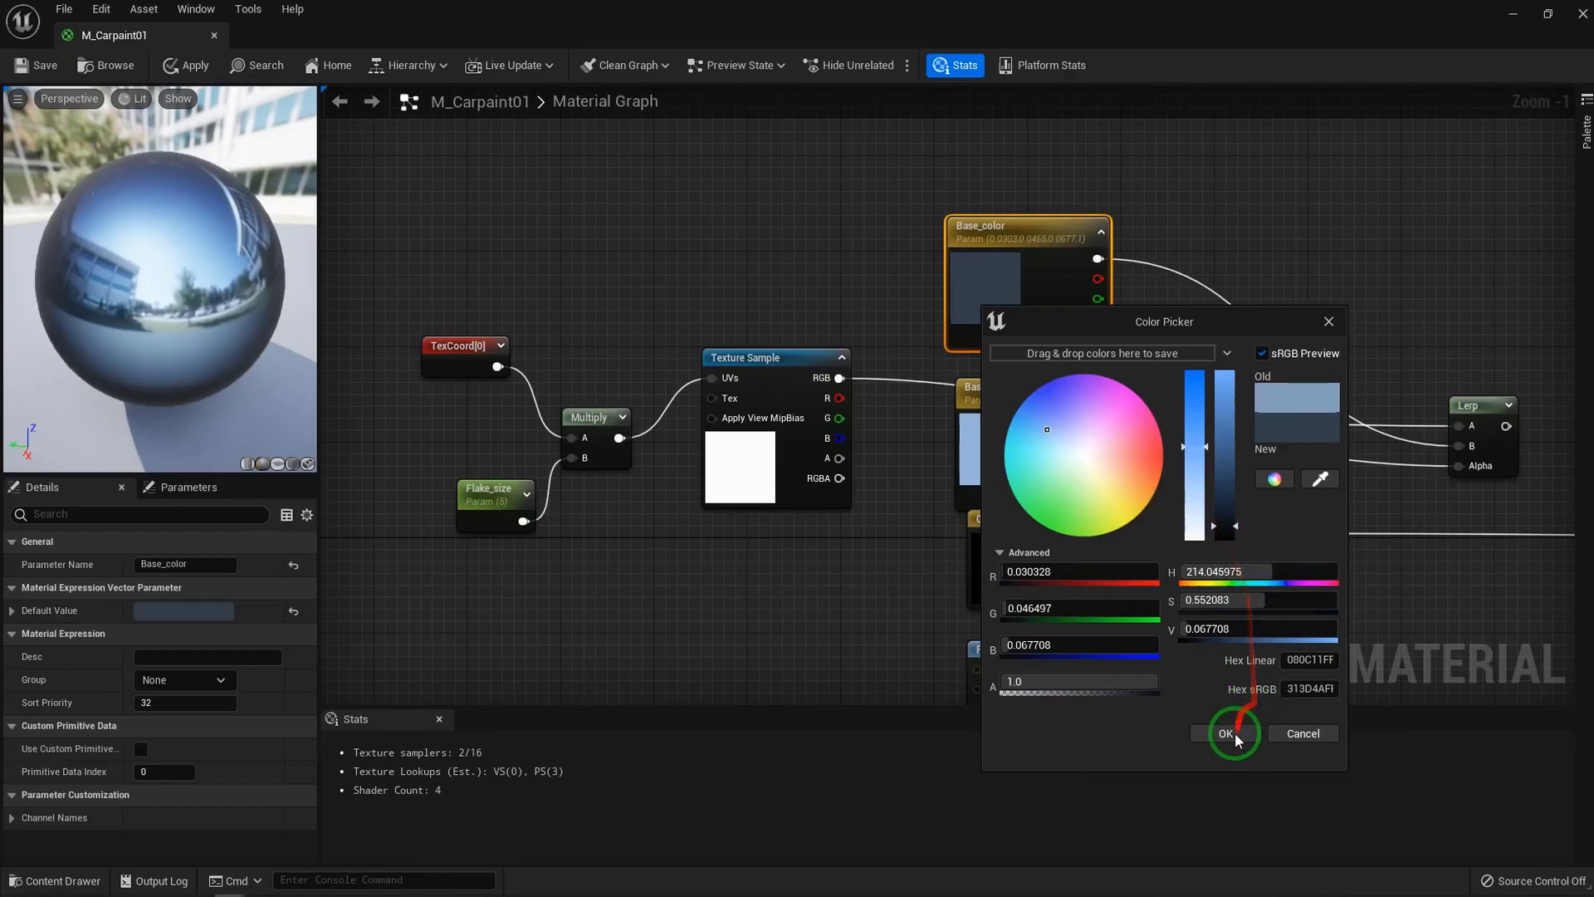
pyautogui.click(1226, 733)
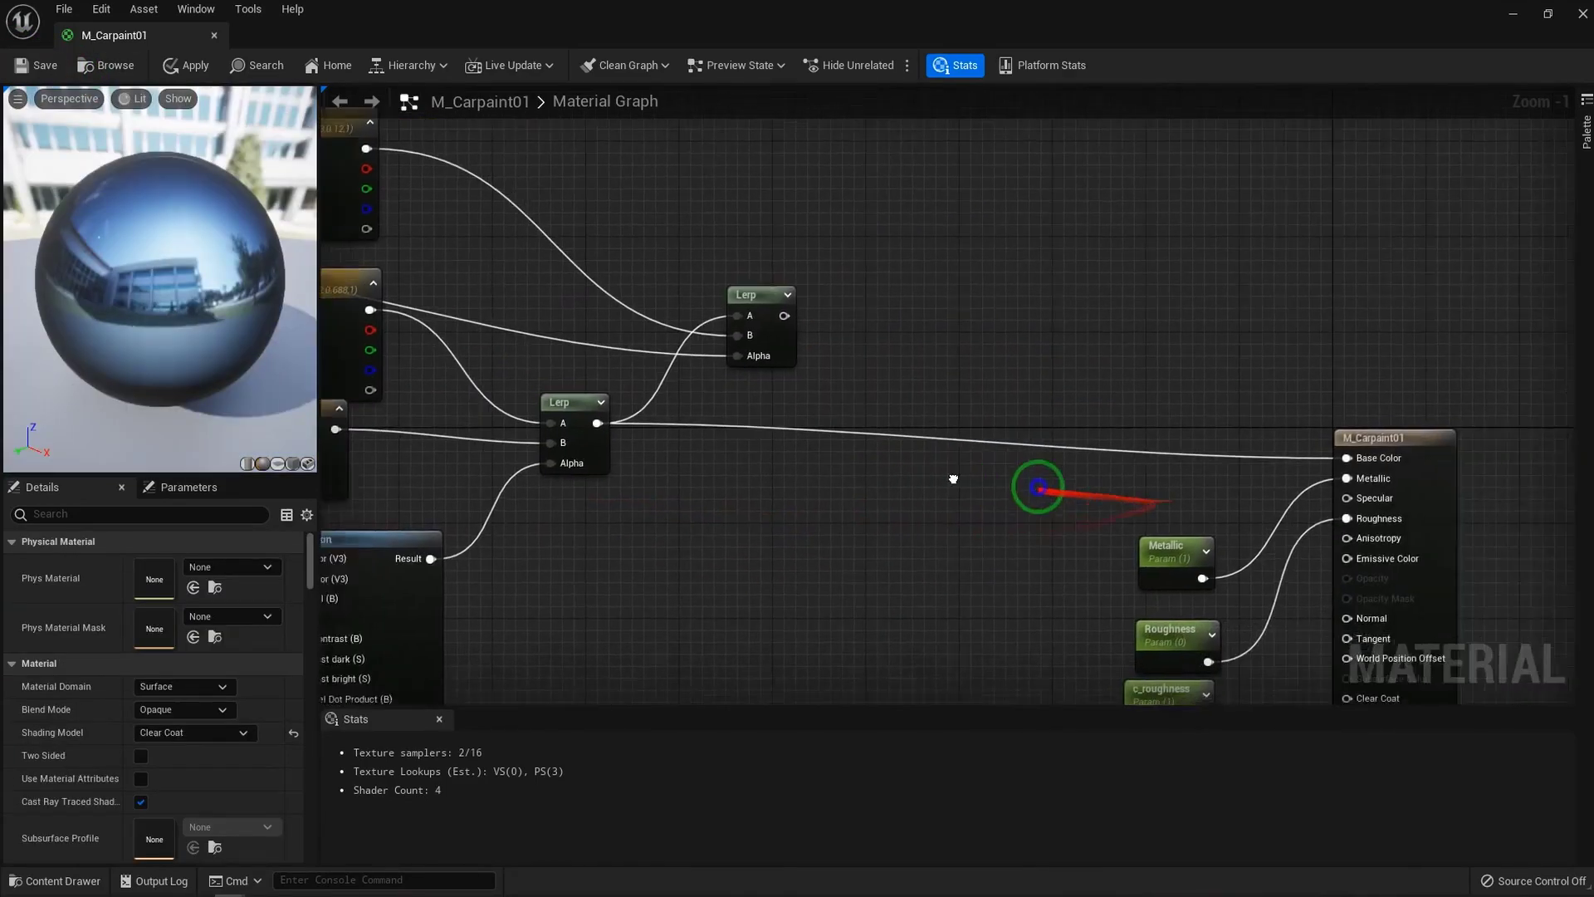
# Connect the output of the flakes-driven Lerp to the material's Base Color input
pyautogui.moveTo(735, 311); pyautogui.dragTo(1298, 454)
pyautogui.moveTo(834, 306); pyautogui.dragTo(1569, 392, button='right')
pyautogui.moveTo(1003, 382); pyautogui.dragTo(1341, 403, button='right')
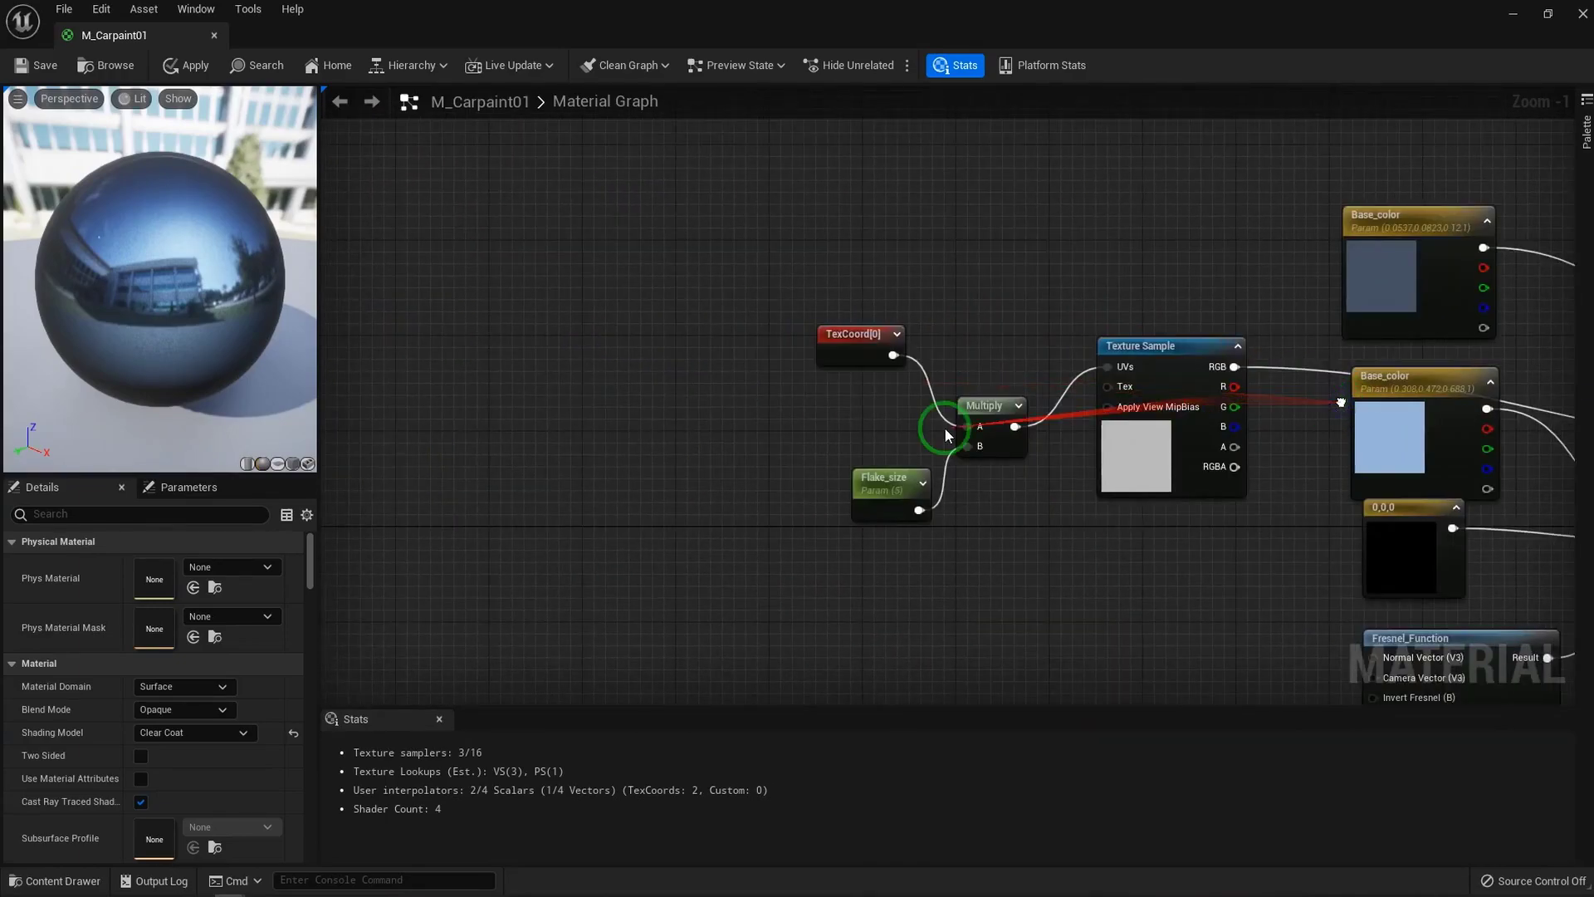
# Set the Flake_size parameter's default value to 2 and apply the material
pyautogui.scroll(1, 989, 470)
pyautogui.click(873, 490)
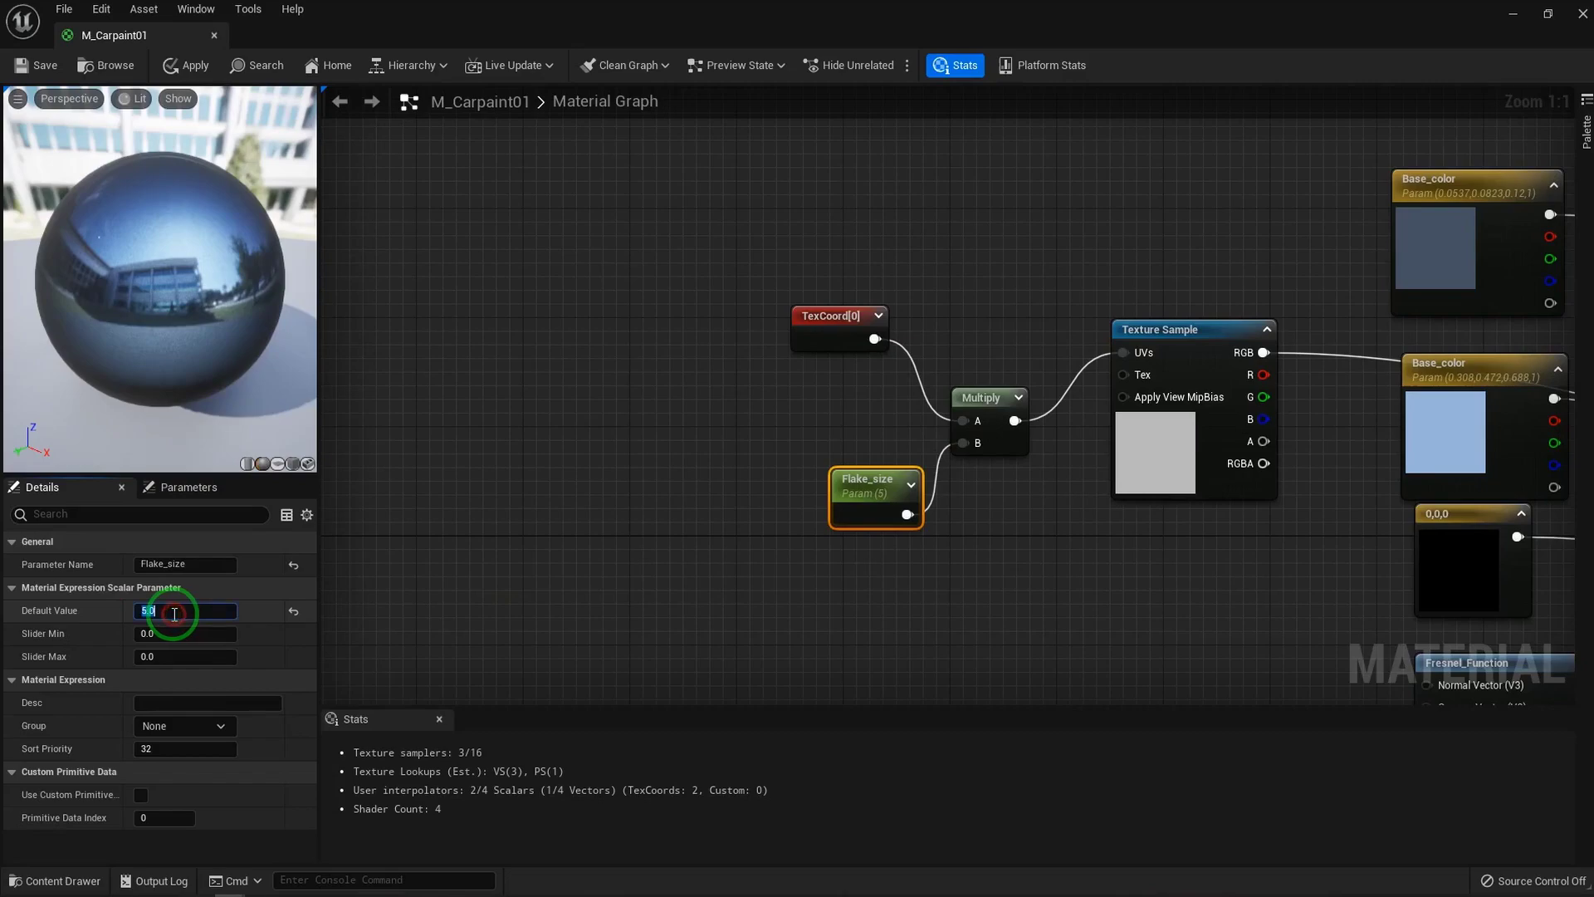
pyautogui.write('2')
pyautogui.press('Return')
pyautogui.click(199, 613)
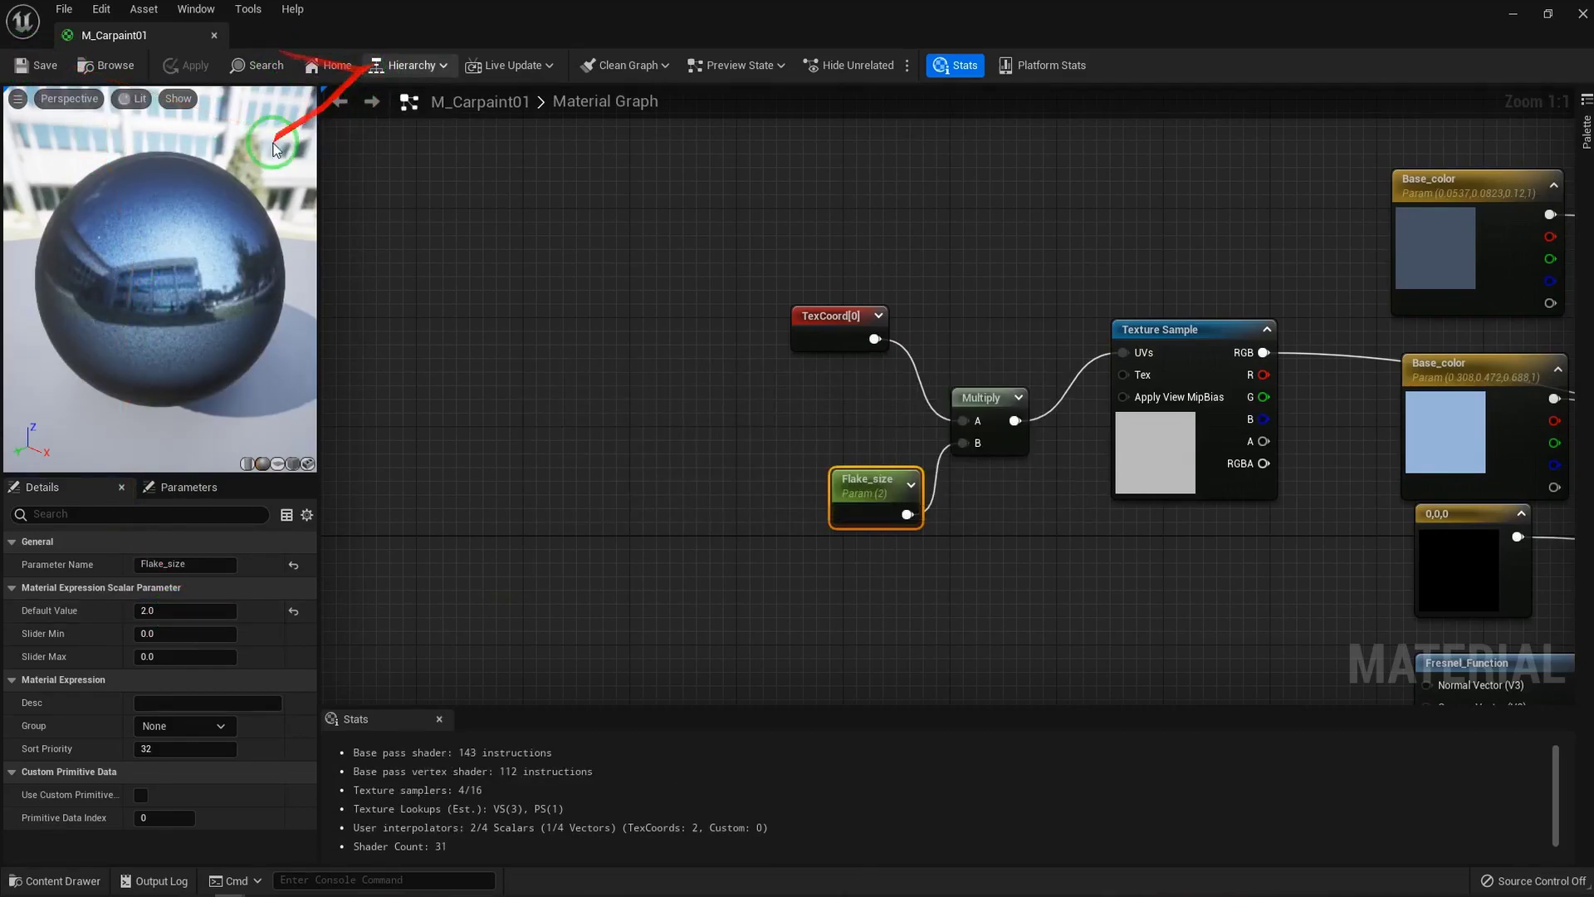
# Shrink the material editor window, select the PostProcessVolume in the level and bring up its Depth of Field settings
pyautogui.moveTo(224, 91); pyautogui.dragTo(747, 445)
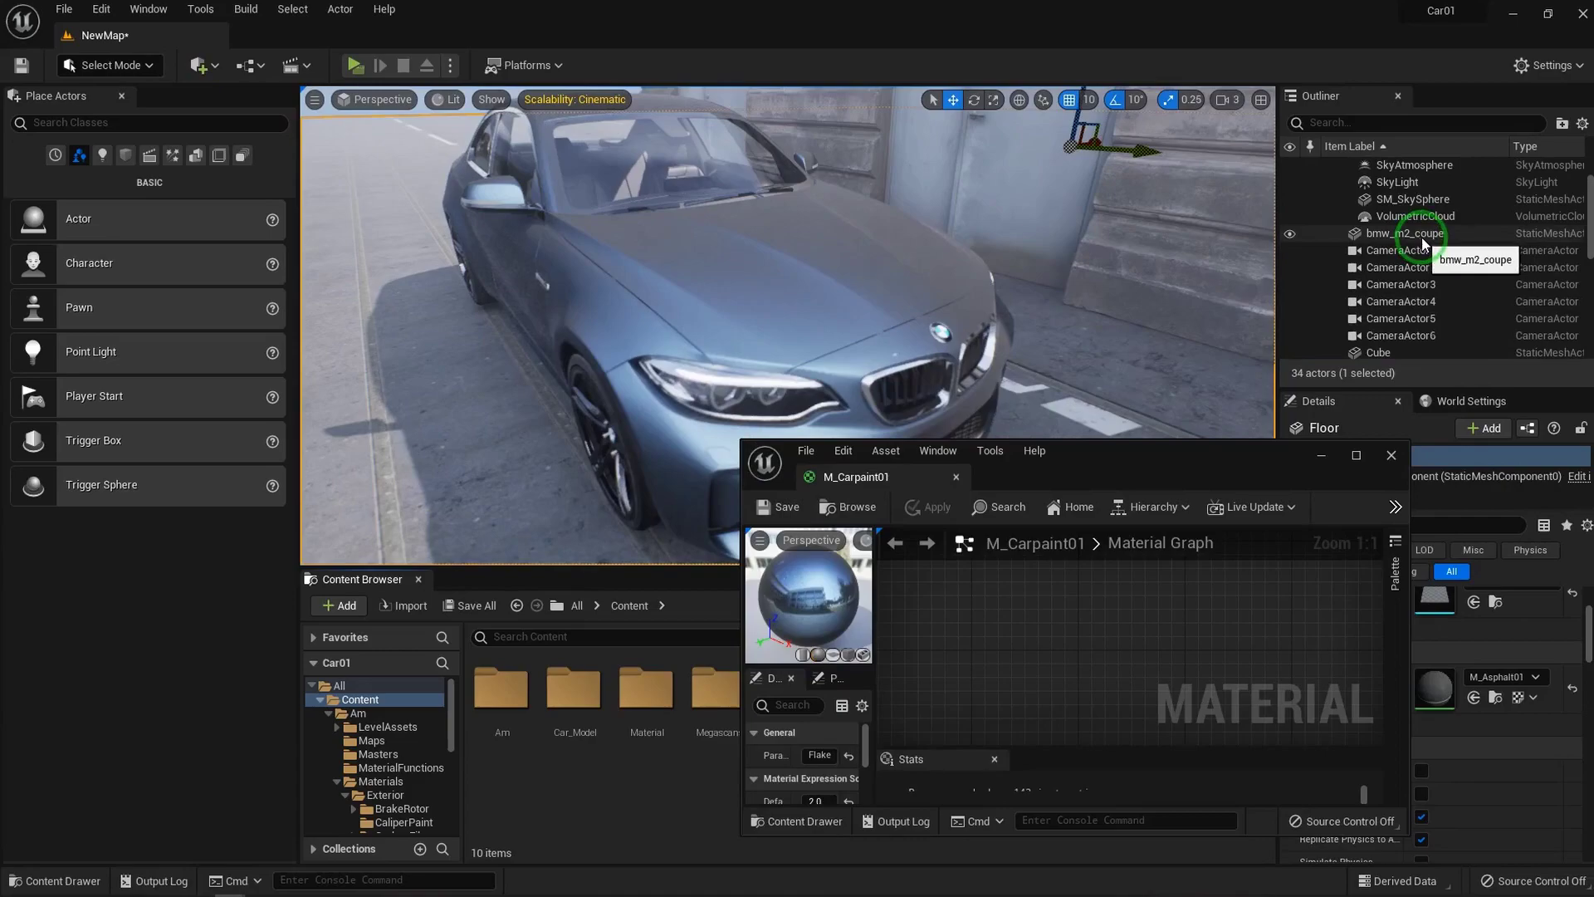
pyautogui.scroll(5, 1422, 236)
pyautogui.scroll(-5, 1424, 221)
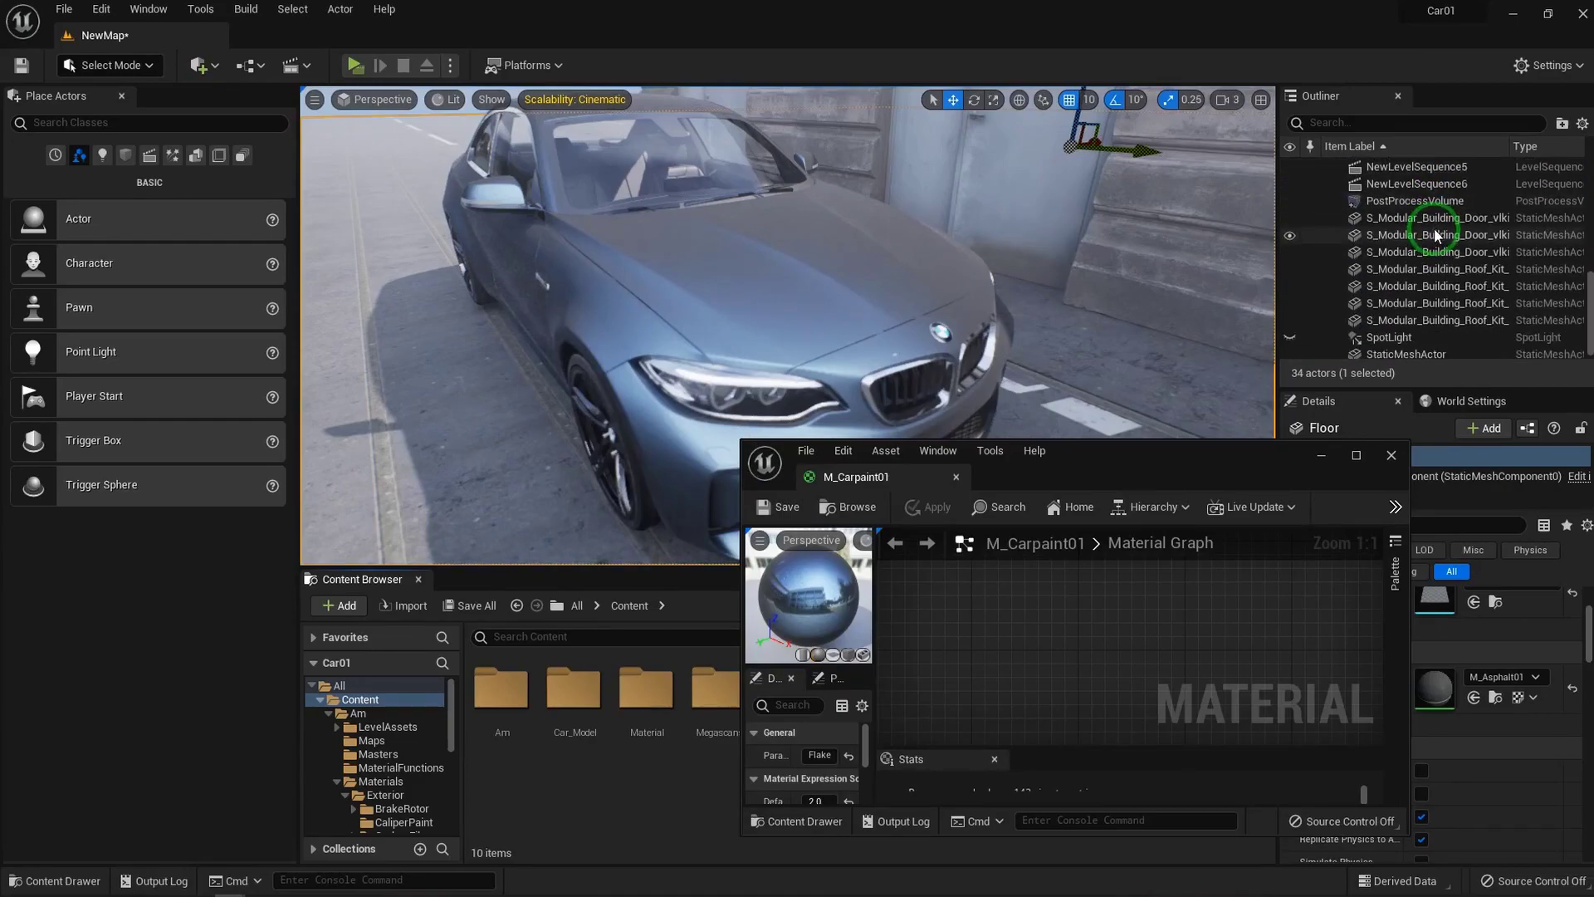
pyautogui.click(1430, 203)
pyautogui.moveTo(1103, 455); pyautogui.dragTo(941, 448)
pyautogui.scroll(-2, 1375, 656)
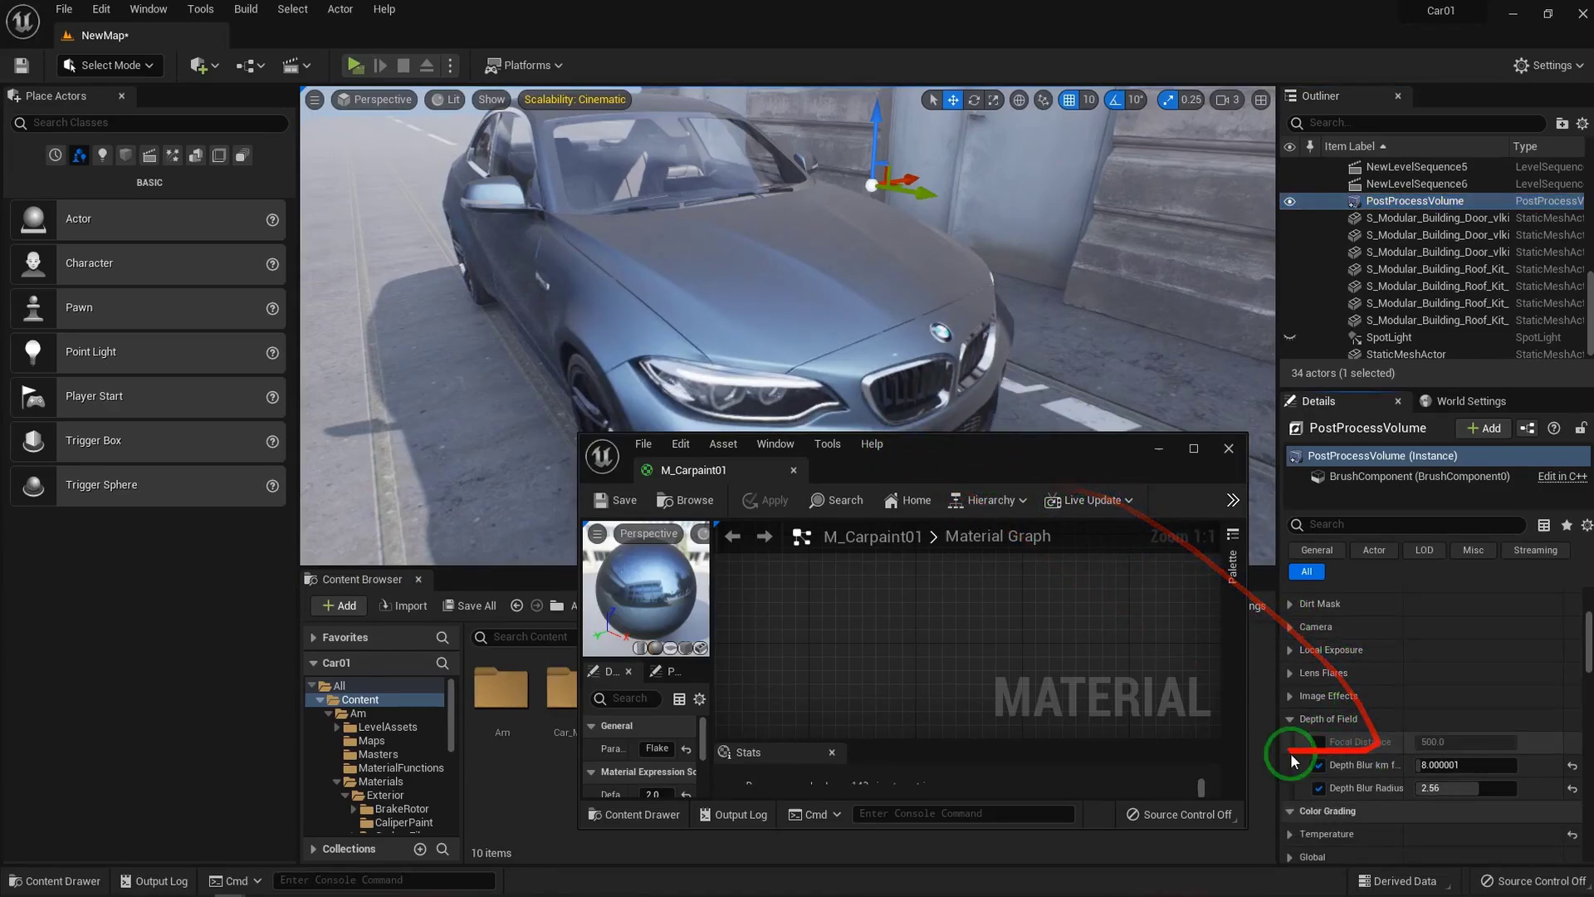
# Move the material editor out of the way and examine the paint flakes on the car's front fender up close
pyautogui.moveTo(941, 460); pyautogui.dragTo(993, 525)
pyautogui.moveTo(864, 405)
pyautogui.mouseDown(button='right')
pyautogui.moveTo(864, 382)
pyautogui.moveTo(858, 413)
pyautogui.moveTo(858, 395)
pyautogui.mouseUp(button='right')
pyautogui.moveTo(858, 397); pyautogui.dragTo(1175, 411)
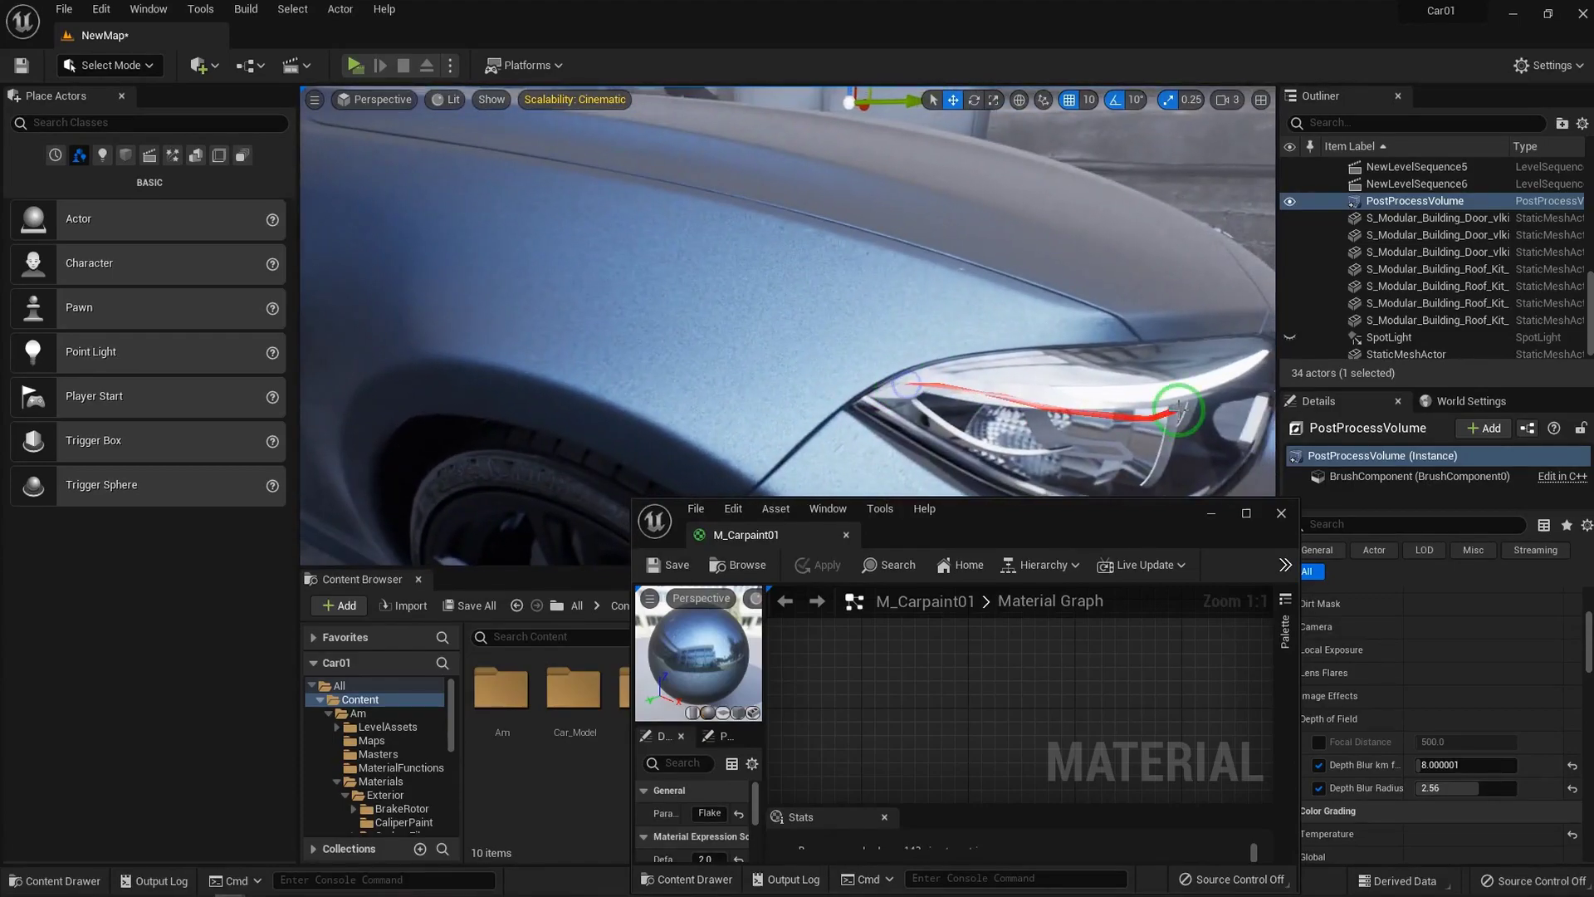
# Enlarge the material editor window over the level and brighten the upper Base_color to a value of about 0.755
pyautogui.moveTo(1193, 520); pyautogui.dragTo(893, 397)
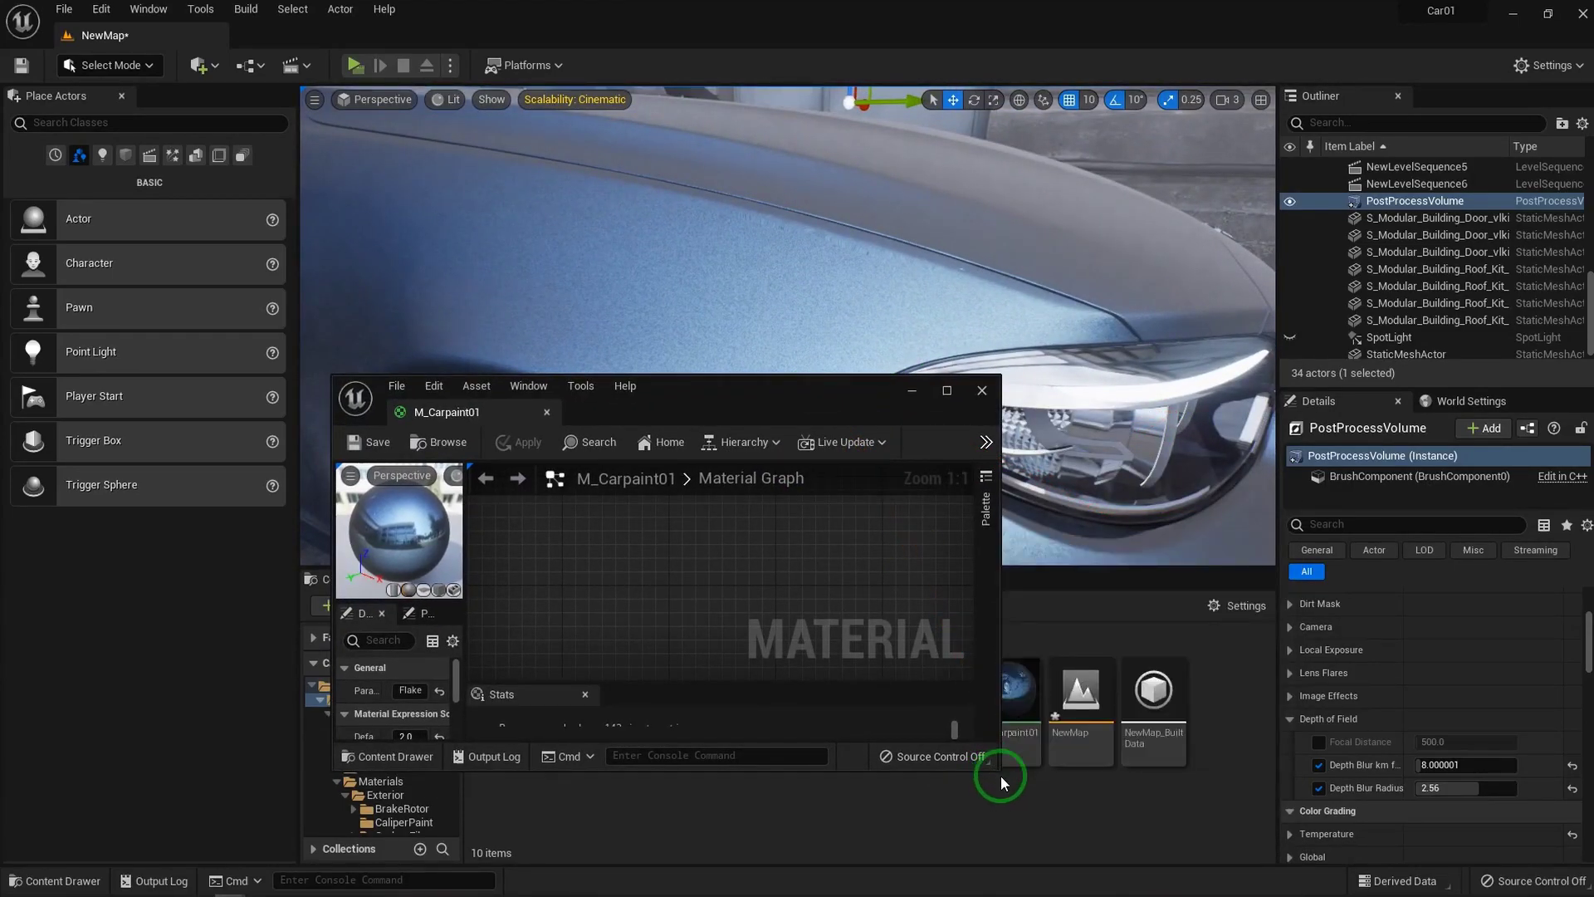
pyautogui.moveTo(997, 768); pyautogui.dragTo(1344, 886)
pyautogui.moveTo(1010, 648); pyautogui.dragTo(595, 453, button='right')
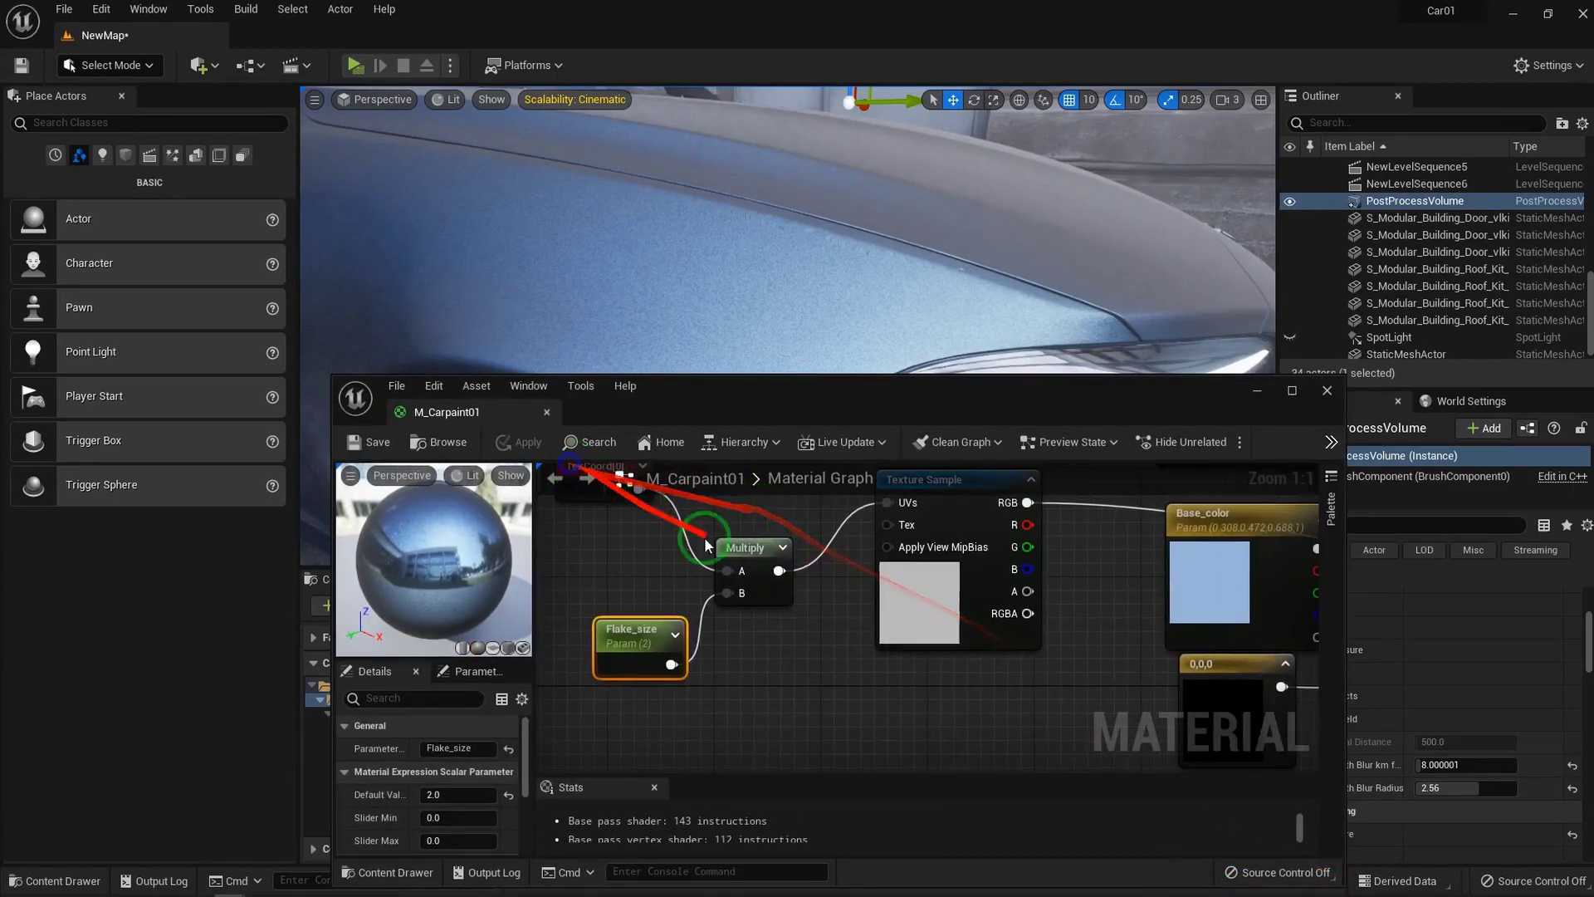
pyautogui.moveTo(976, 616); pyautogui.dragTo(941, 607, button='right')
pyautogui.scroll(-2, 1103, 608)
pyautogui.moveTo(1082, 605); pyautogui.dragTo(855, 769, button='right')
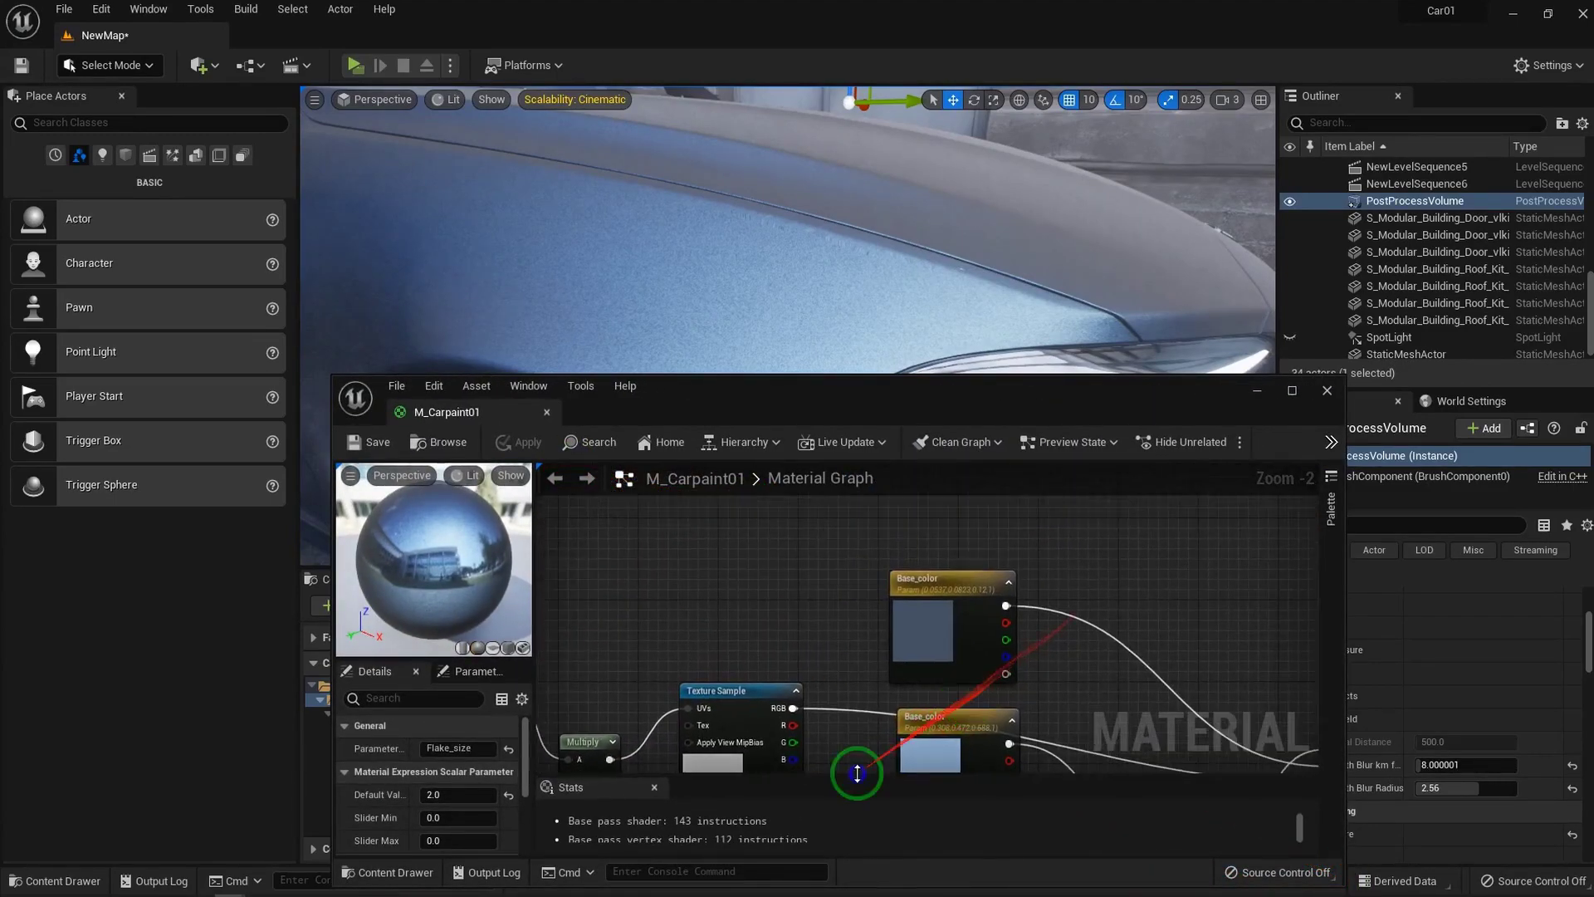
pyautogui.doubleClick(909, 670)
pyautogui.click(1165, 611)
pyautogui.moveTo(1171, 579); pyautogui.dragTo(1165, 547)
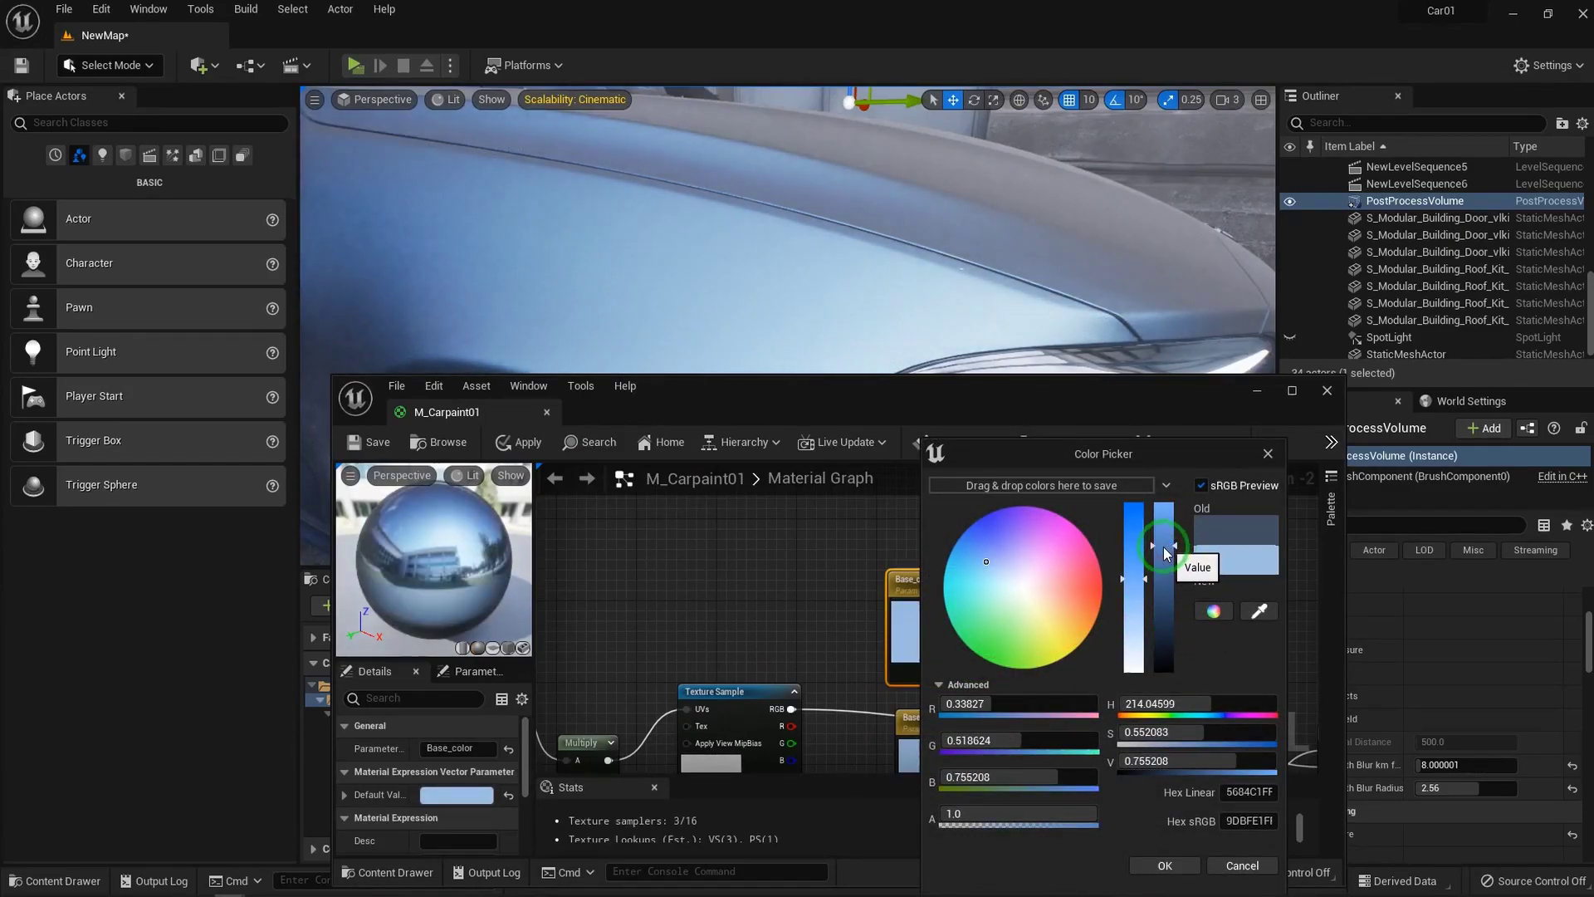
# Lower the viewport camera speed to 1 and inspect the paint along the car's front fender
pyautogui.moveTo(1159, 326); pyautogui.dragTo(1164, 337, button='right')
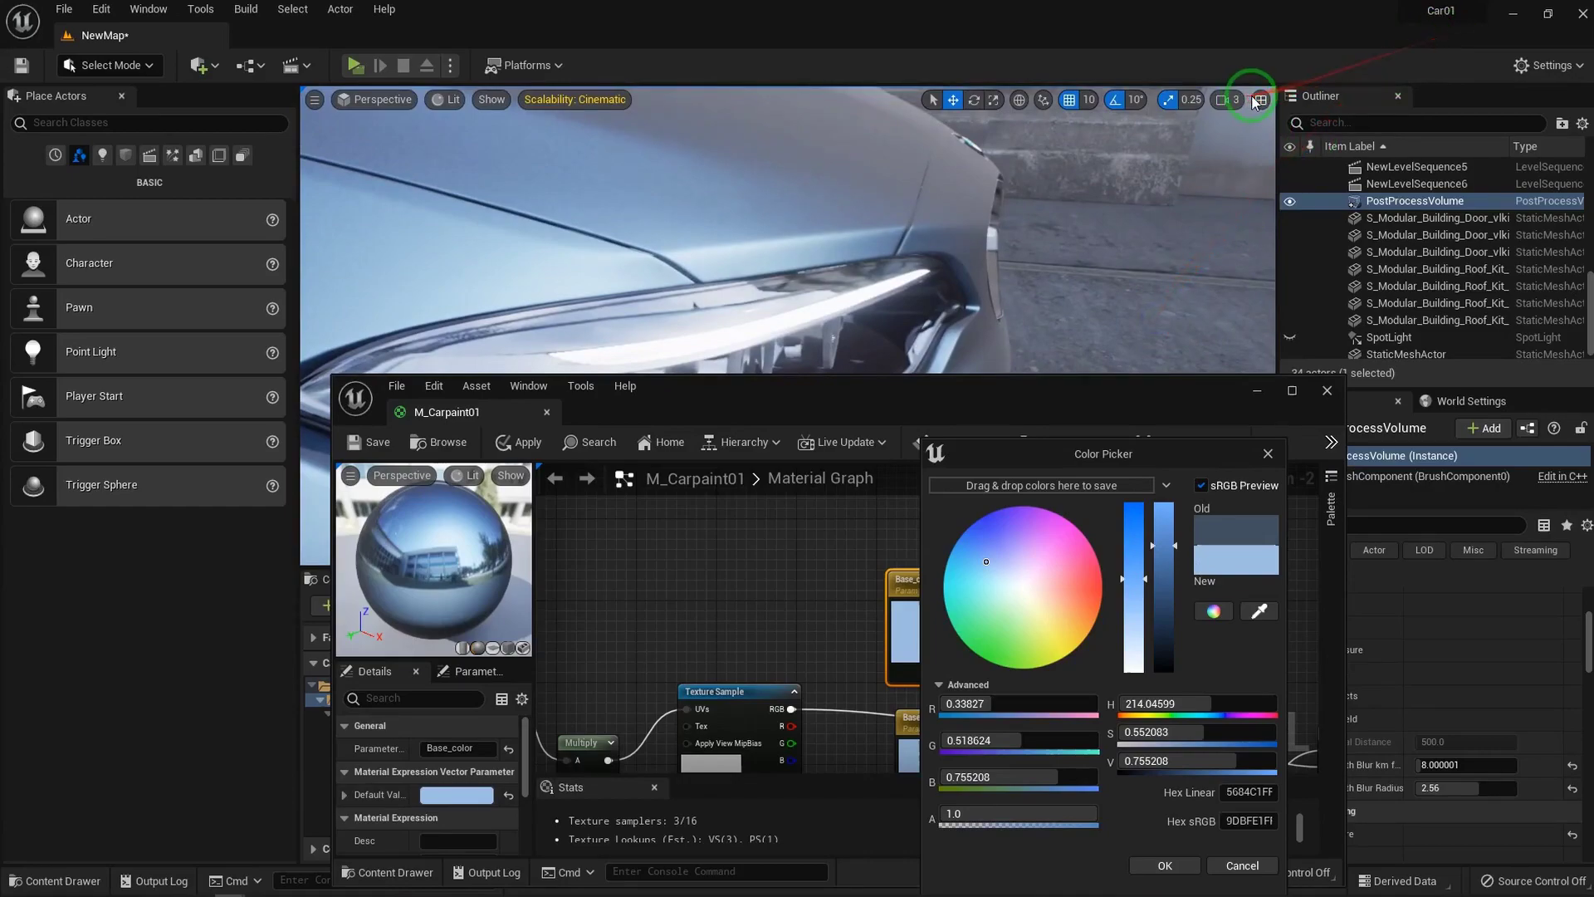
pyautogui.click(1226, 100)
pyautogui.moveTo(932, 266); pyautogui.dragTo(1112, 363, button='right')
# Set the upper Base_color's value to 0.8125 and accept the color
pyautogui.click(1166, 521)
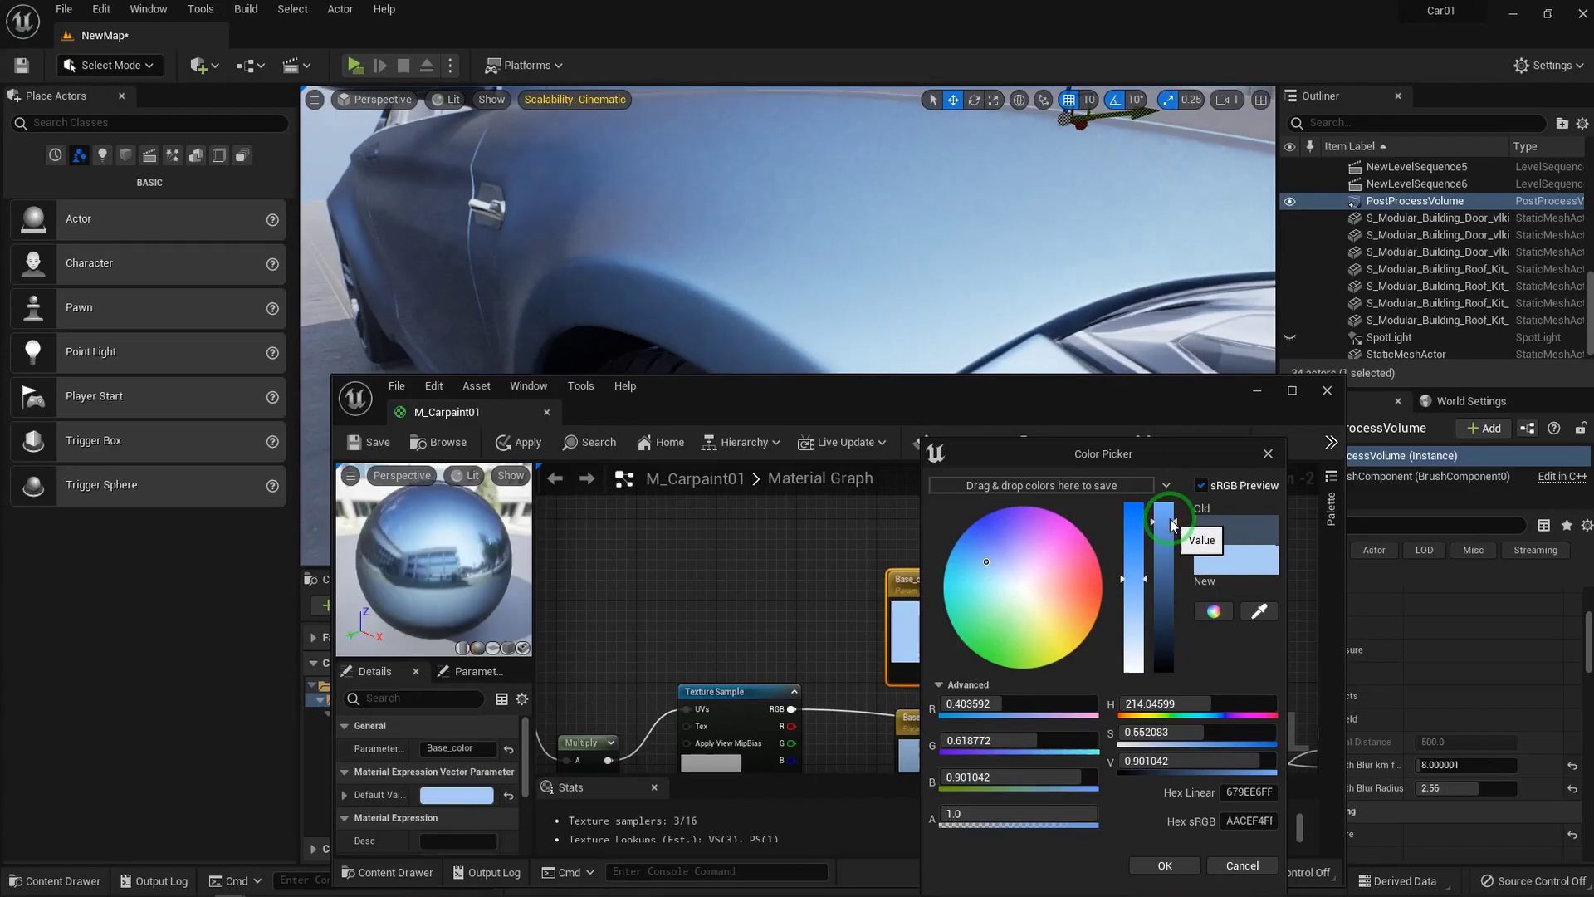
pyautogui.moveTo(1174, 543)
pyautogui.mouseDown()
pyautogui.moveTo(1174, 567)
pyautogui.moveTo(1176, 528)
pyautogui.mouseUp()
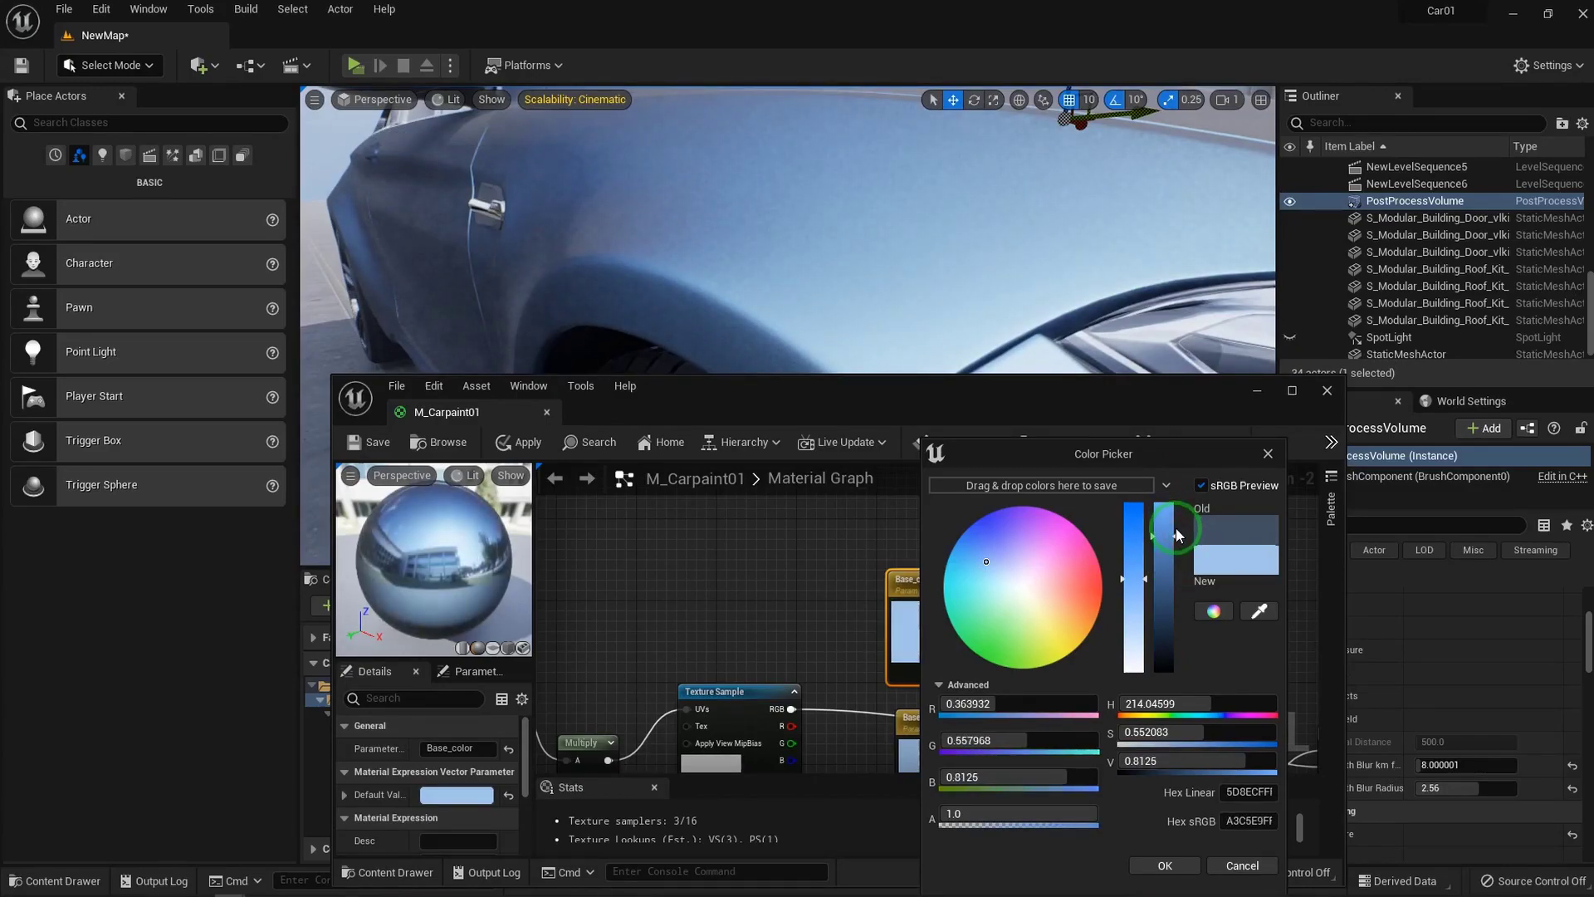
pyautogui.click(1180, 867)
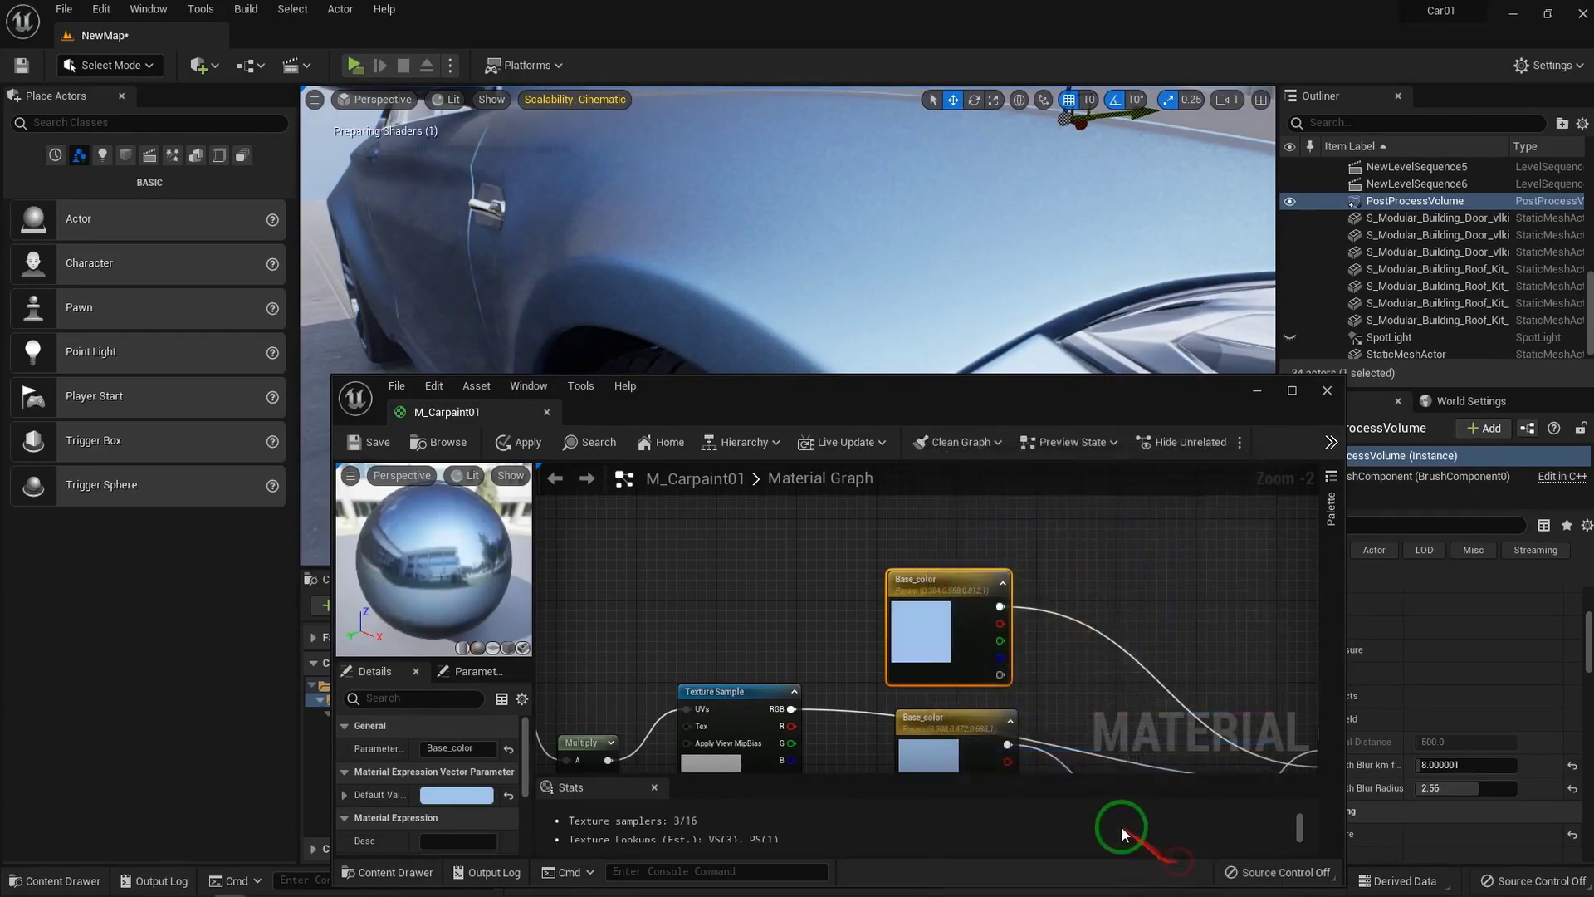
# Move the material editor window clear of the project content area and bring the whole node network into view
pyautogui.moveTo(961, 393); pyautogui.dragTo(916, 264)
pyautogui.moveTo(1038, 504); pyautogui.dragTo(818, 332, button='right')
pyautogui.scroll(-3, 806, 475)
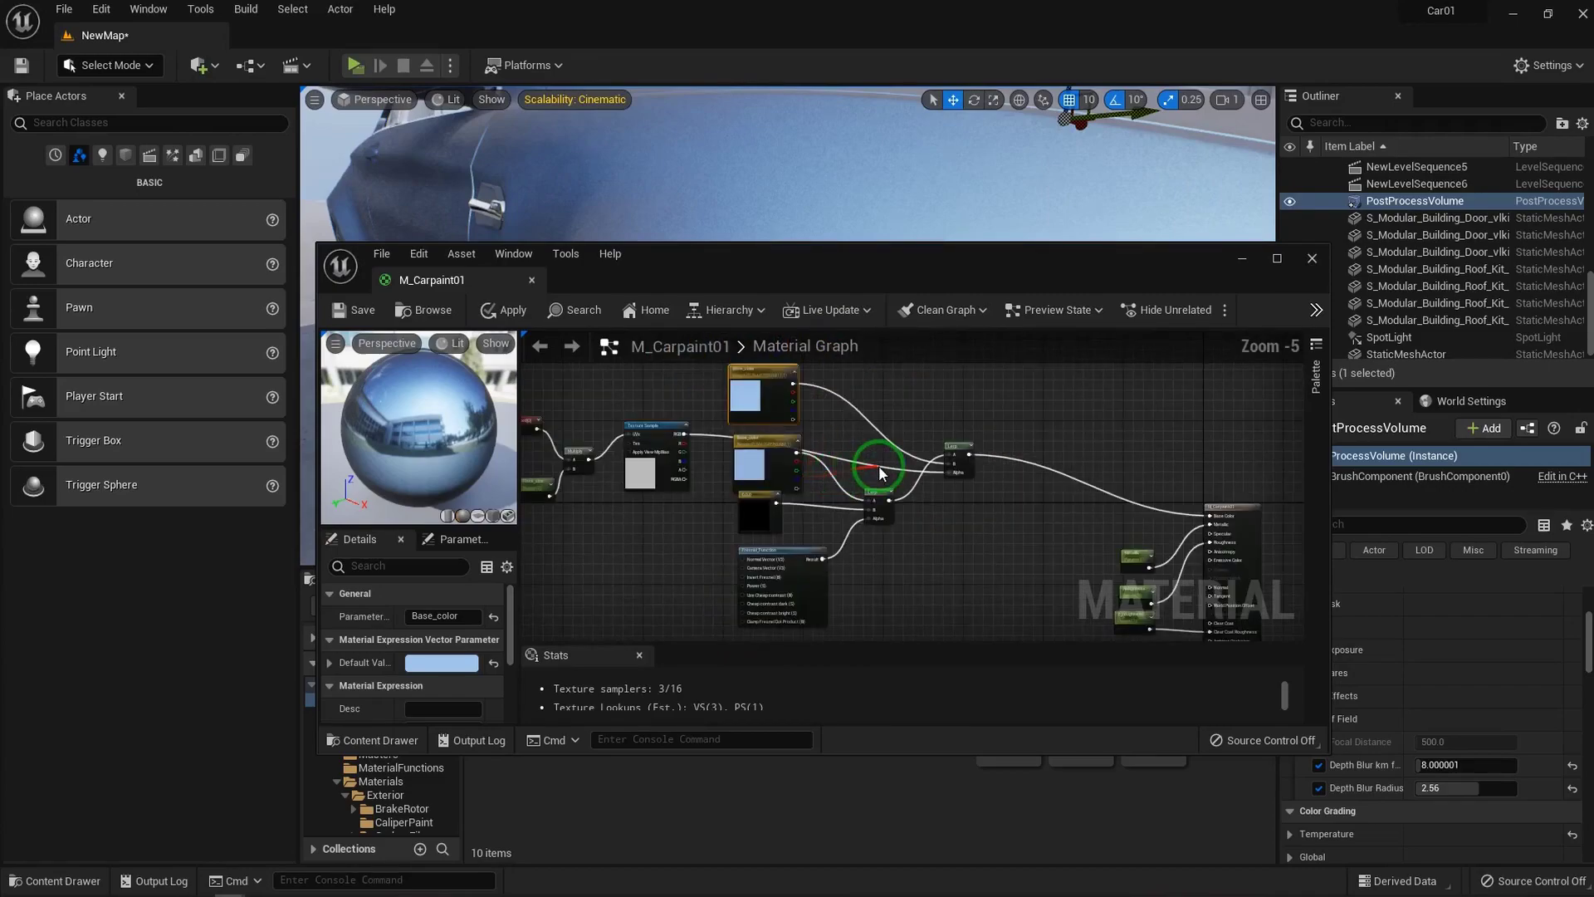
pyautogui.moveTo(774, 490); pyautogui.dragTo(688, 490, button='right')
pyautogui.moveTo(797, 272); pyautogui.dragTo(802, 159)
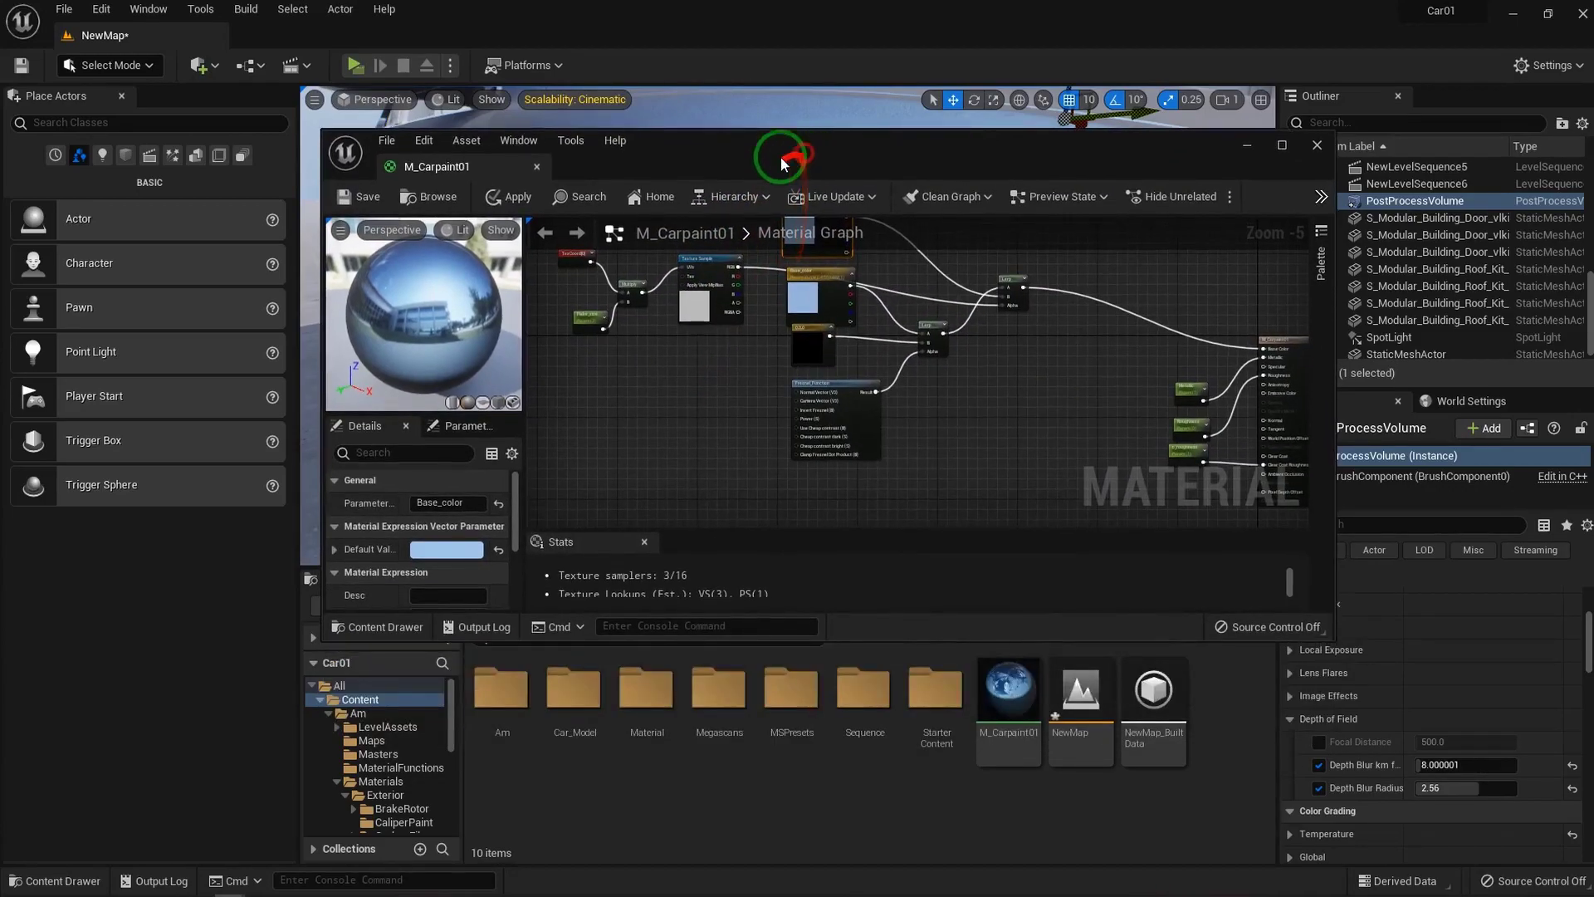
# Open the Am/Materials/Exterior/CarPaint/Textures folder in the project content
pyautogui.click(520, 725)
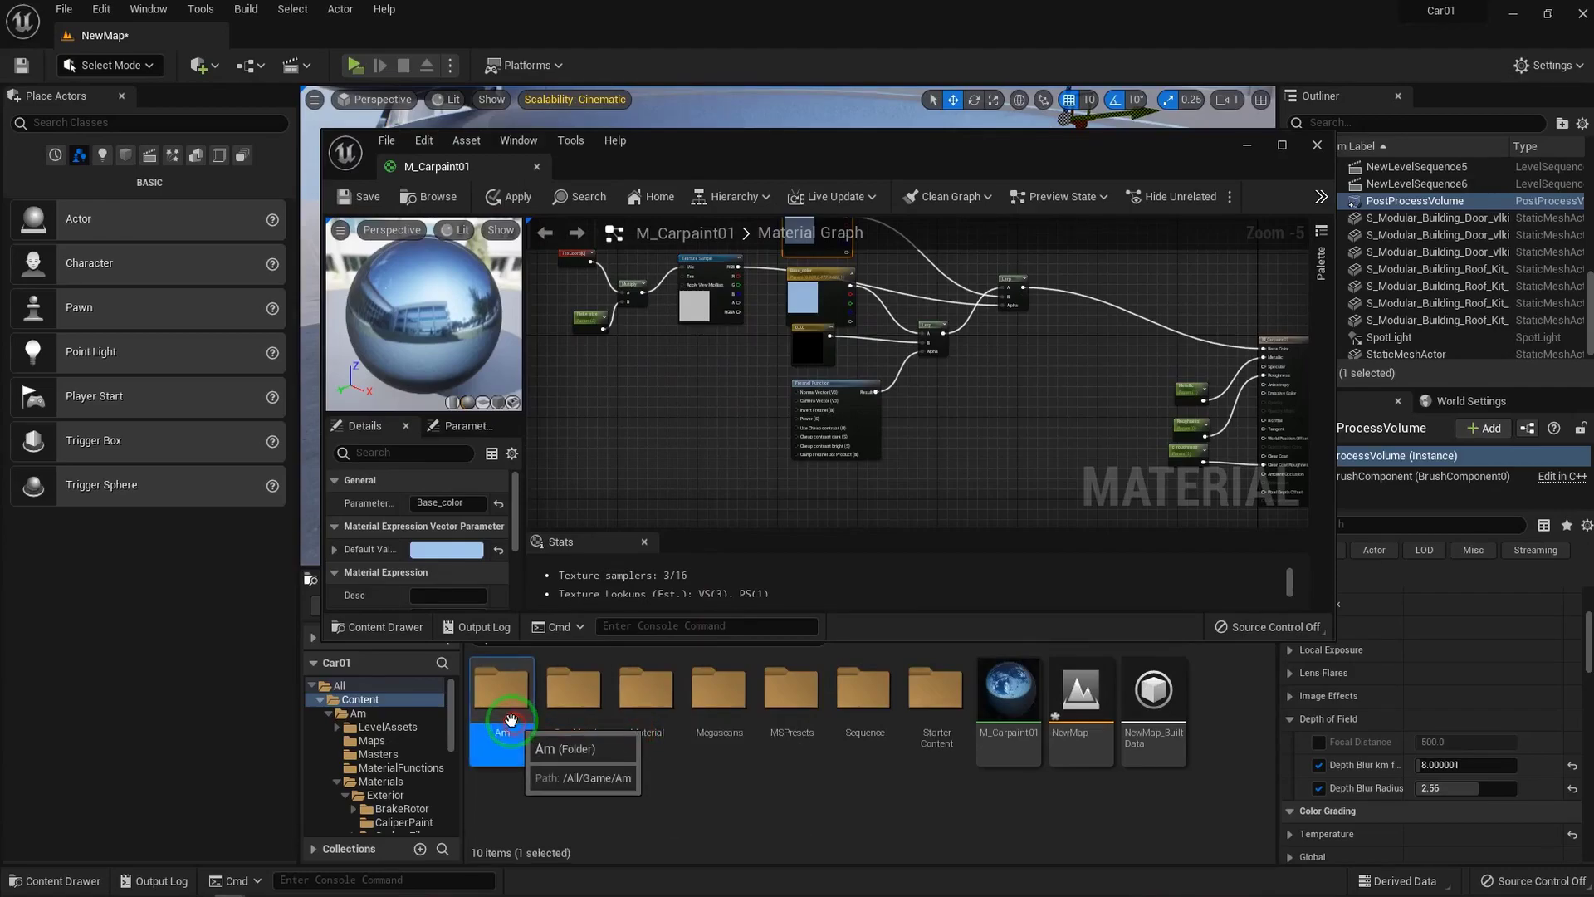
pyautogui.doubleClick(520, 725)
pyautogui.click(791, 691)
pyautogui.doubleClick(791, 691)
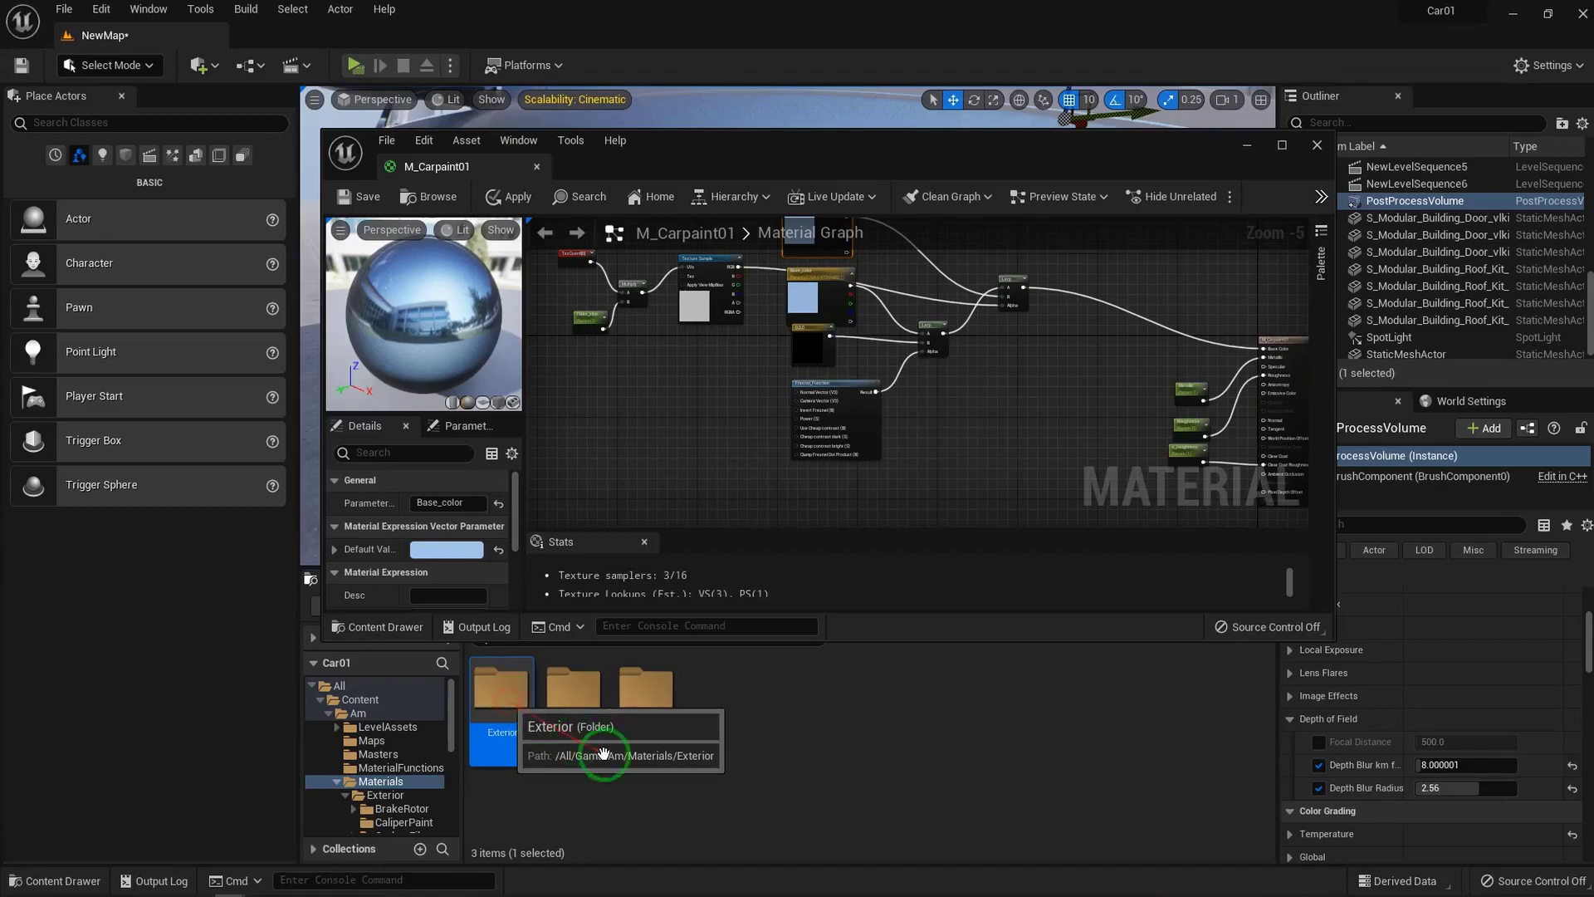
pyautogui.doubleClick(604, 753)
pyautogui.doubleClick(741, 696)
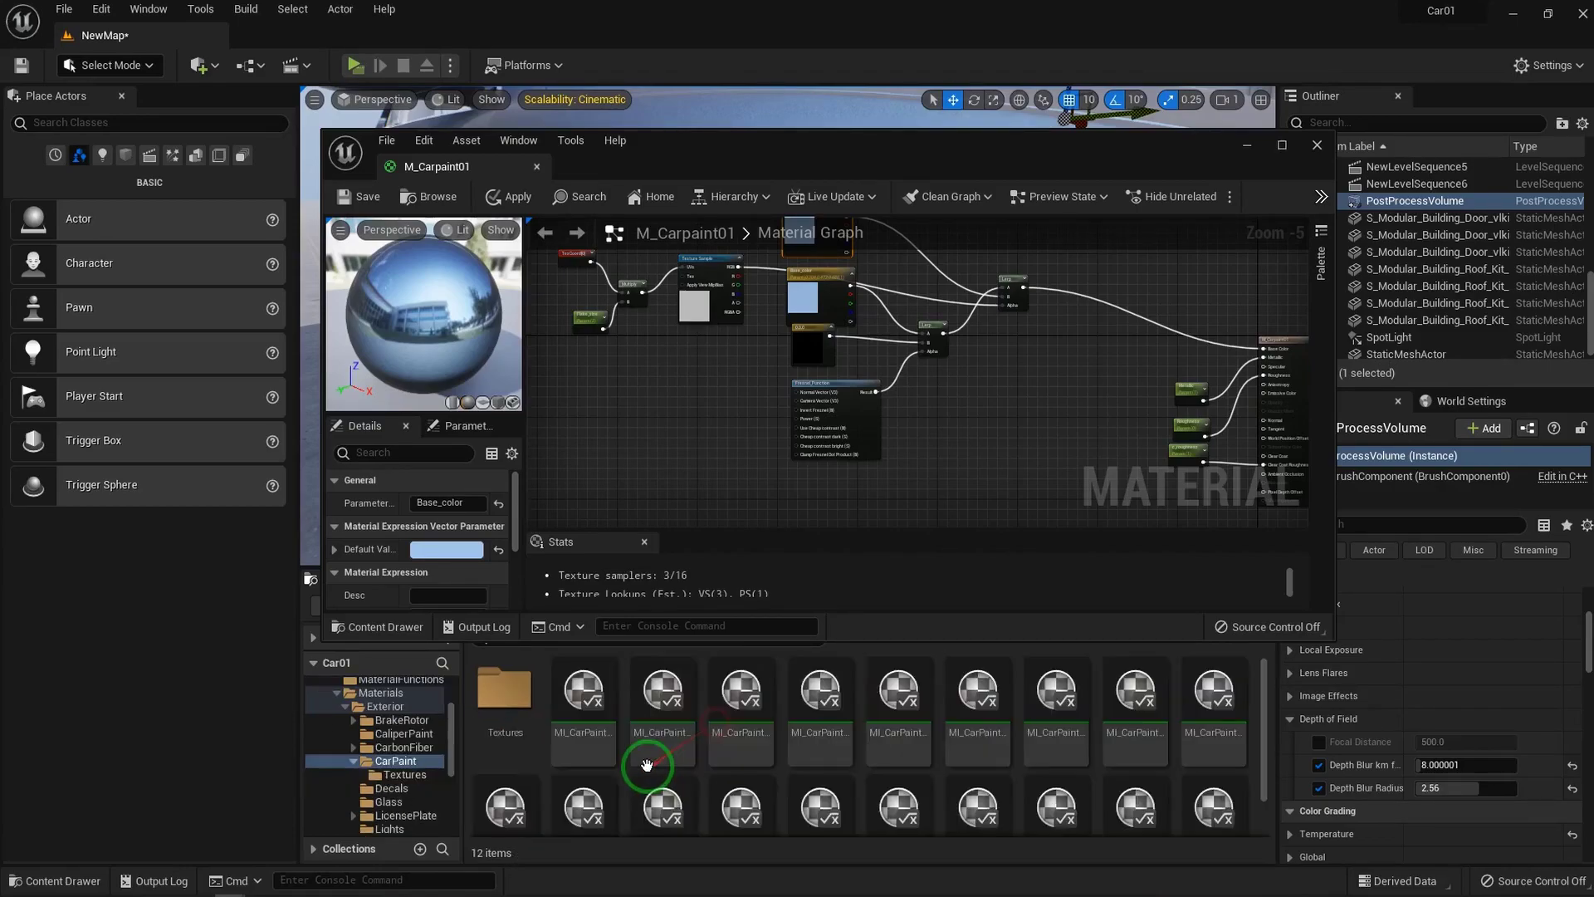
pyautogui.click(508, 704)
pyautogui.doubleClick(508, 704)
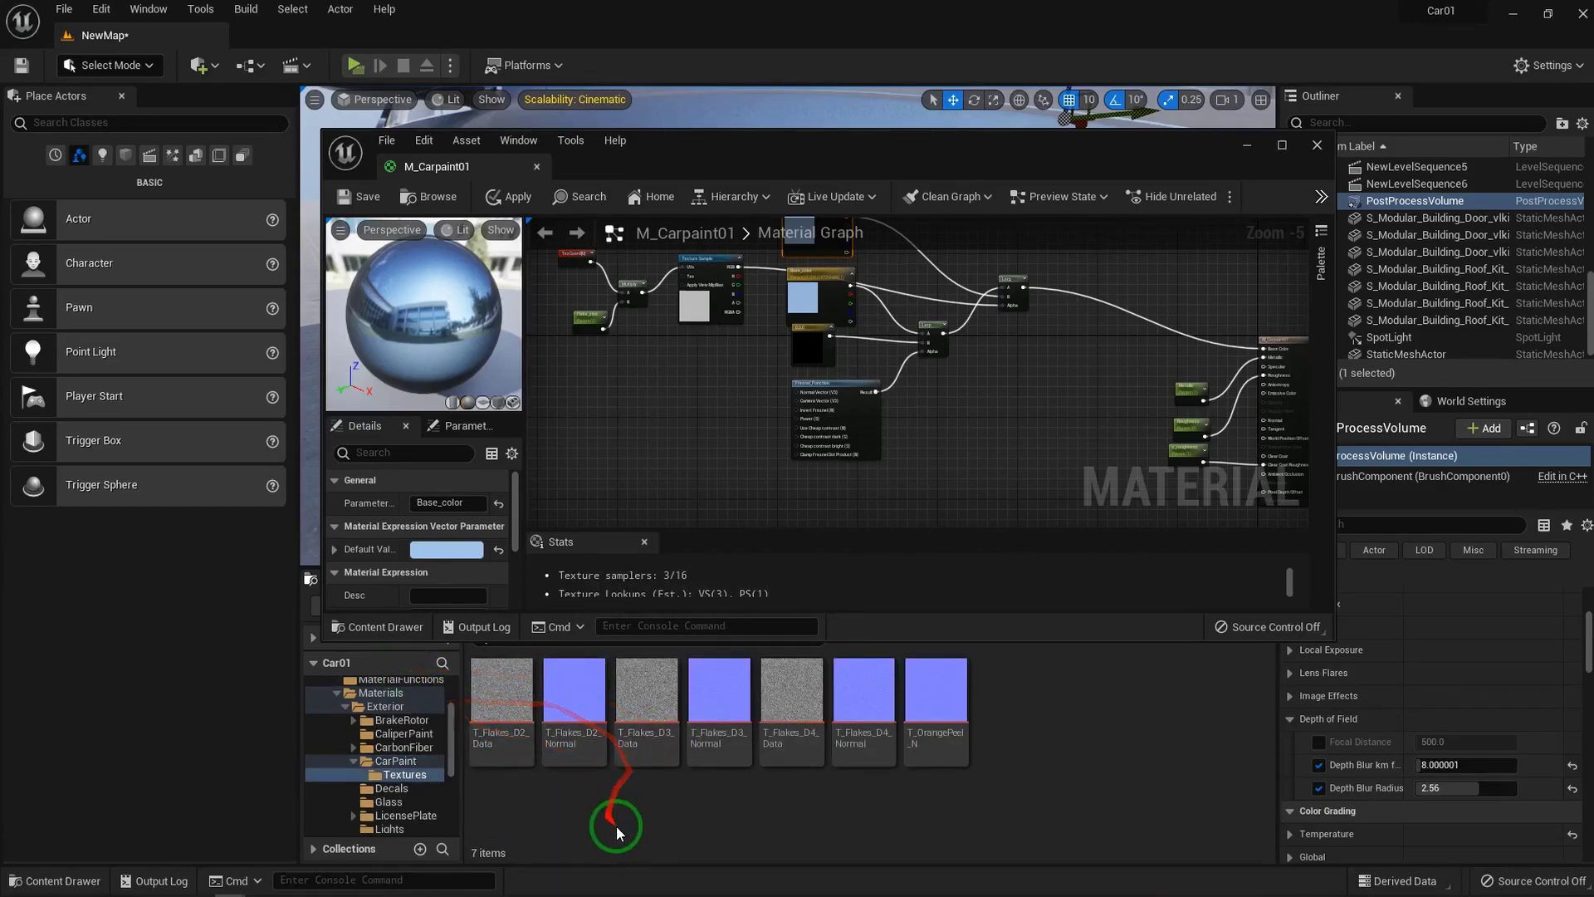
# Add the T_Flakes_D3_Normal texture to the material graph below the existing flakes Texture Sample
pyautogui.moveTo(707, 704); pyautogui.dragTo(686, 366)
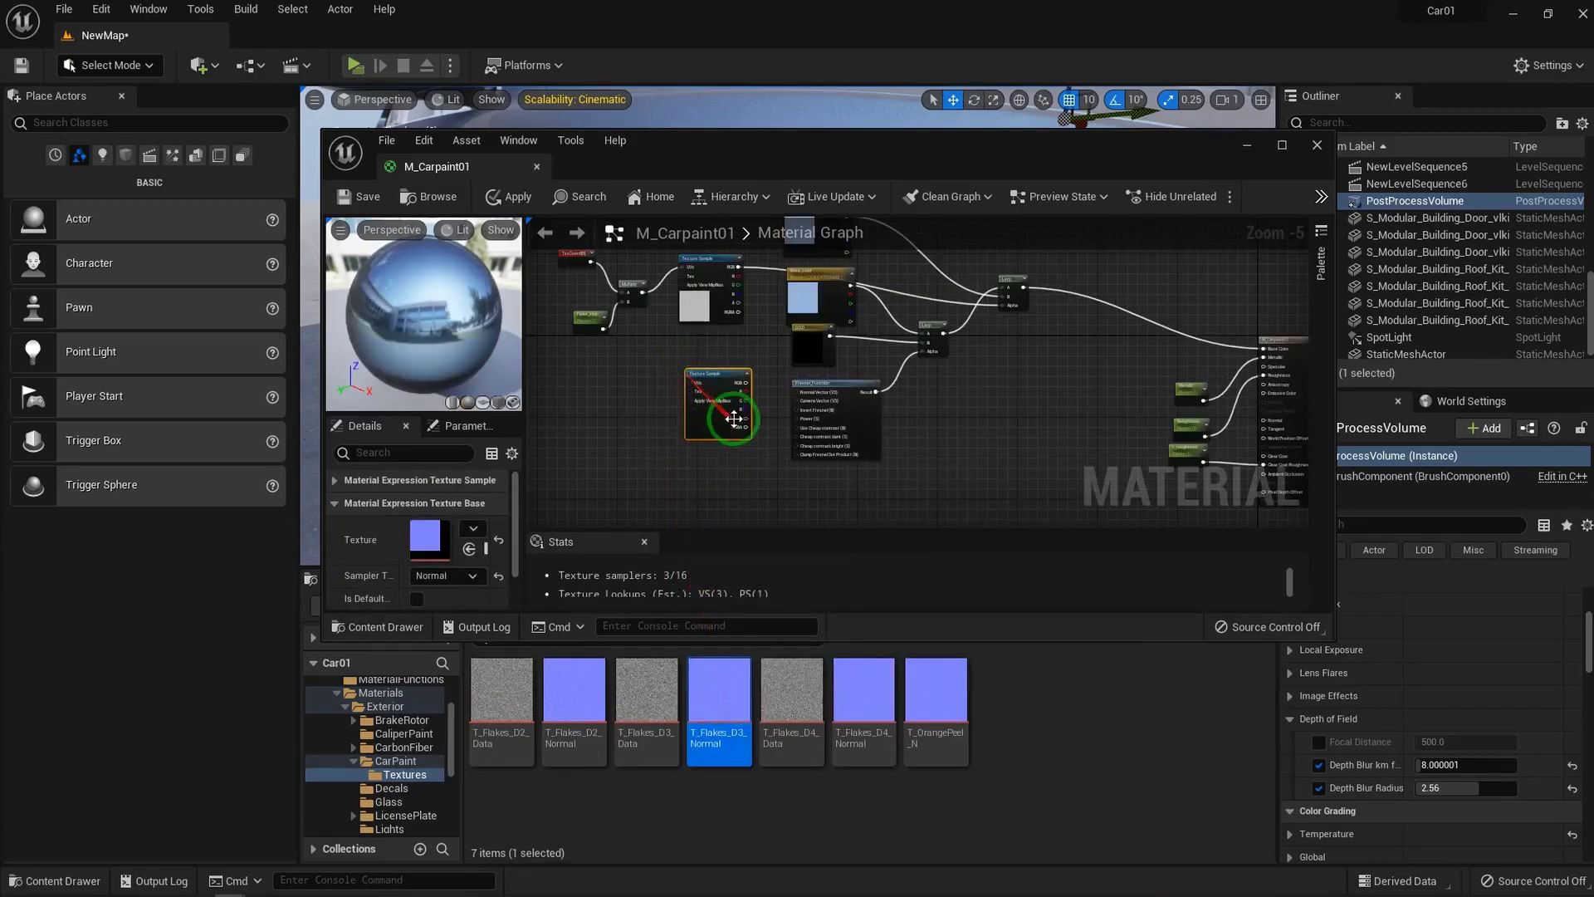
pyautogui.scroll(3, 751, 375)
pyautogui.moveTo(797, 367)
pyautogui.mouseDown(button='right')
pyautogui.moveTo(858, 463)
pyautogui.moveTo(781, 387)
pyautogui.mouseUp(button='right')
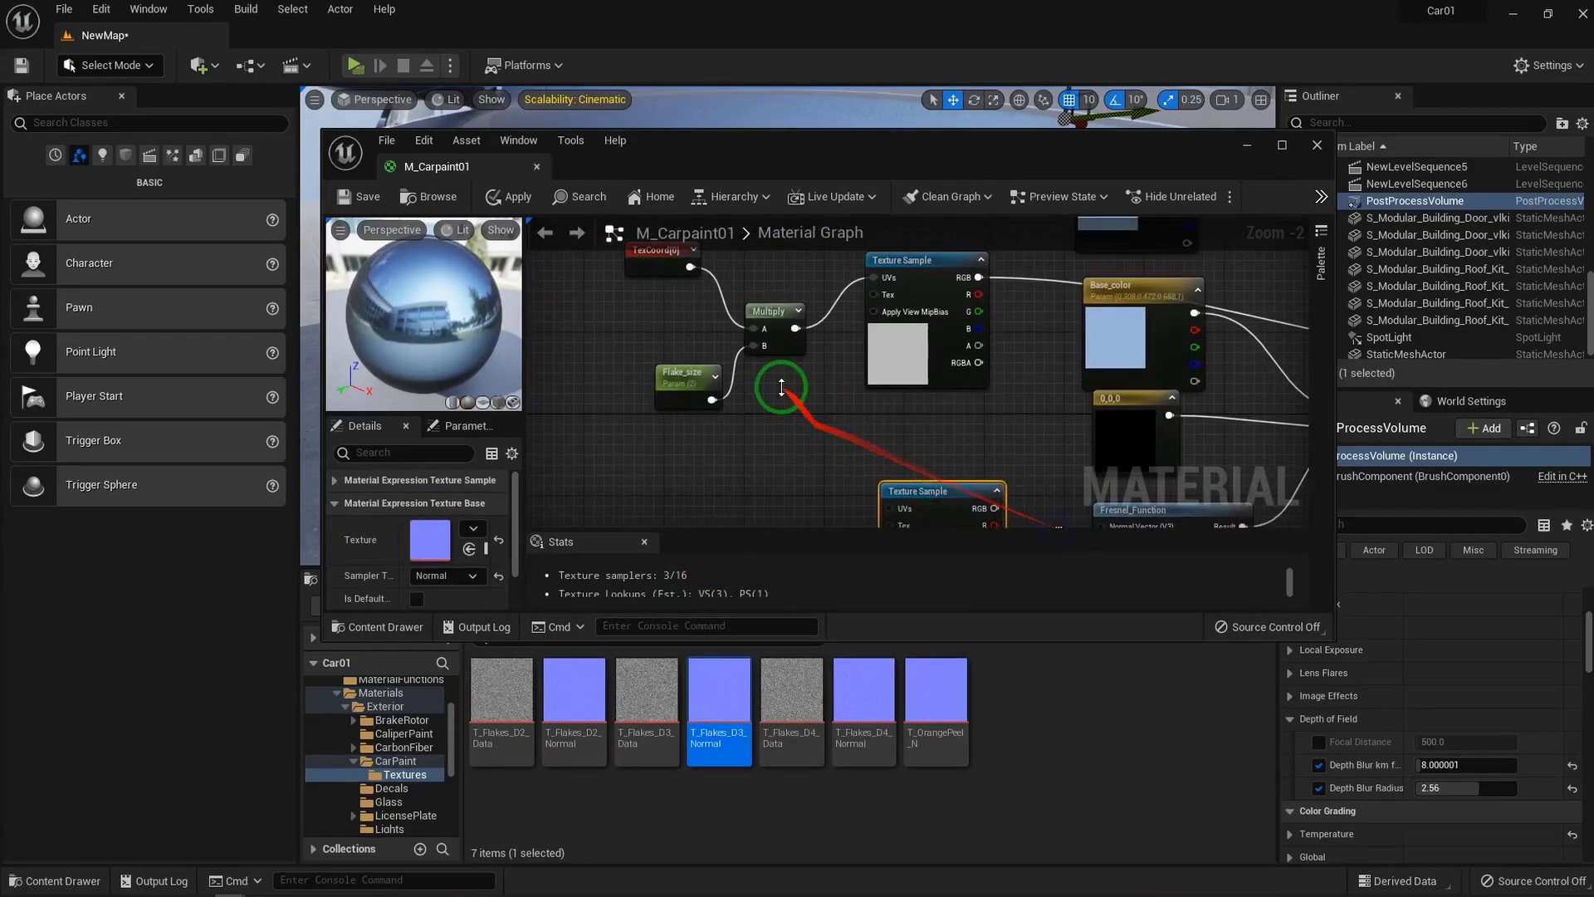
pyautogui.scroll(-1, 785, 397)
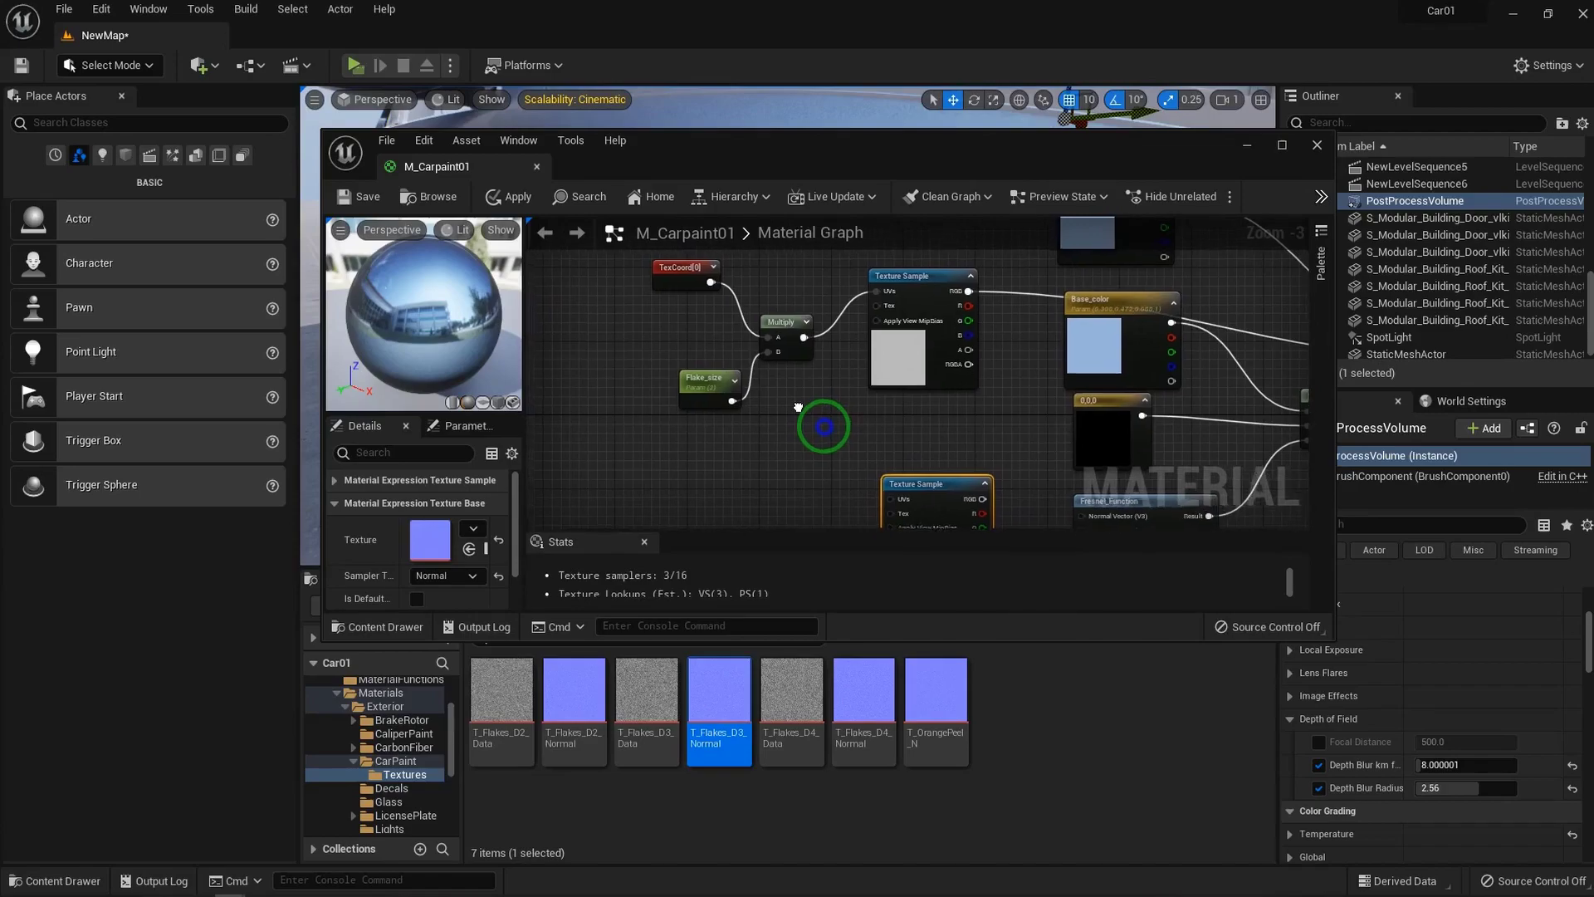
# Connect the flake tiling Multiply to the new normal texture's UVs and feed the texture's RGB output into a FlattenNormal node
pyautogui.scroll(-1, 743, 366)
pyautogui.moveTo(795, 348); pyautogui.dragTo(850, 446)
pyautogui.moveTo(1121, 465); pyautogui.dragTo(852, 320, button='right')
pyautogui.moveTo(653, 308); pyautogui.dragTo(1048, 383)
pyautogui.write('flatten')
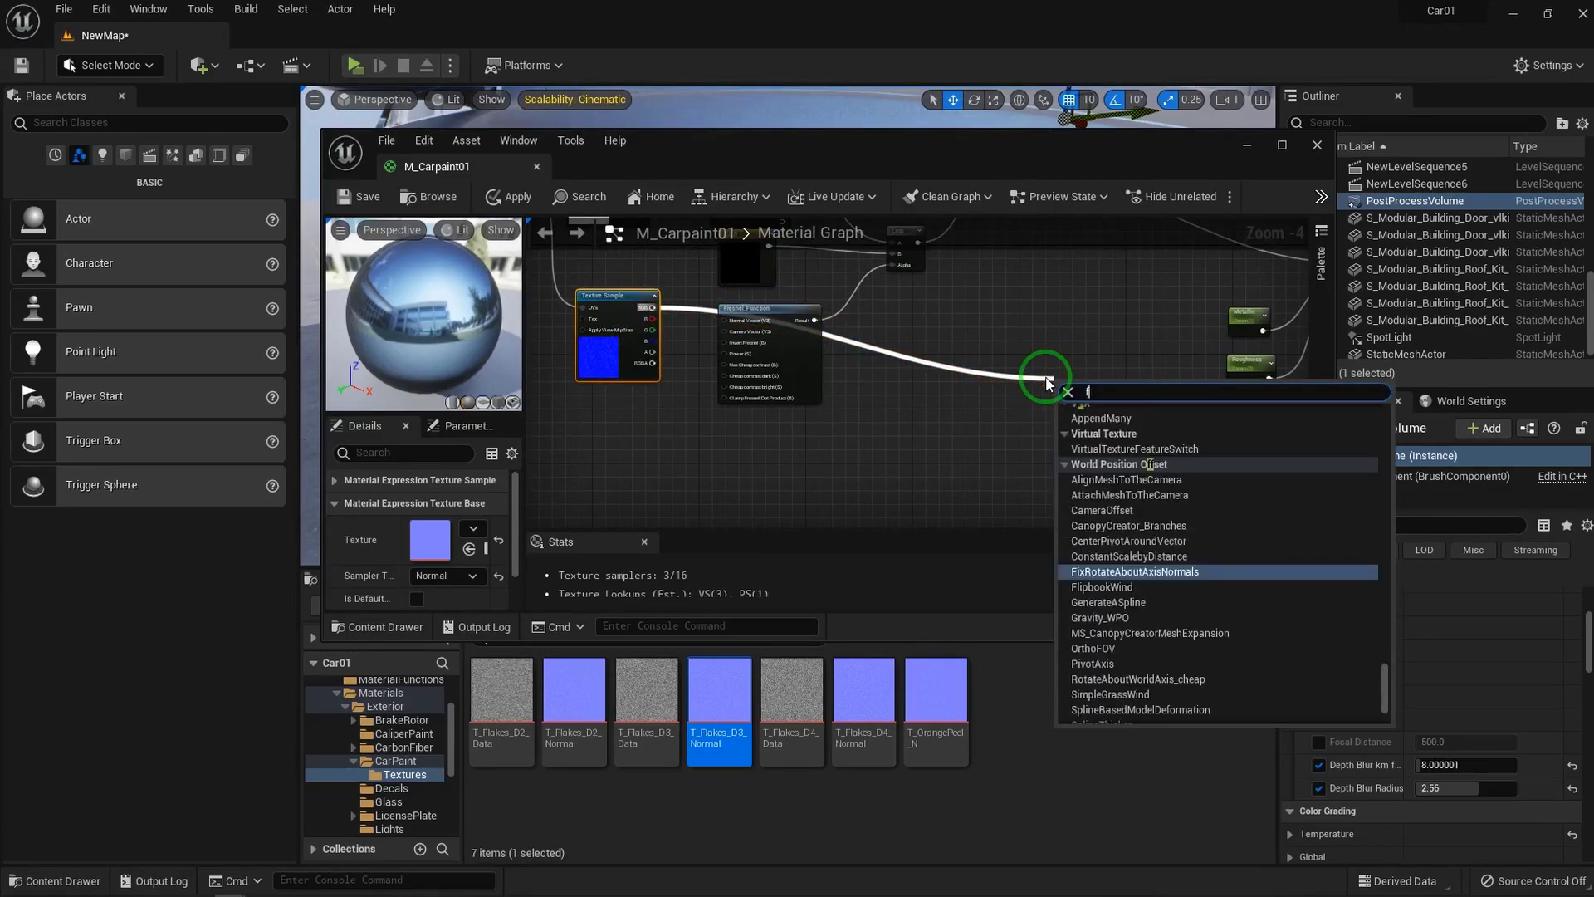
pyautogui.press('Return')
# Connect the FlattenNormal result to the material's Normal input
pyautogui.moveTo(1216, 376); pyautogui.dragTo(719, 323, button='right')
pyautogui.scroll(1, 860, 301)
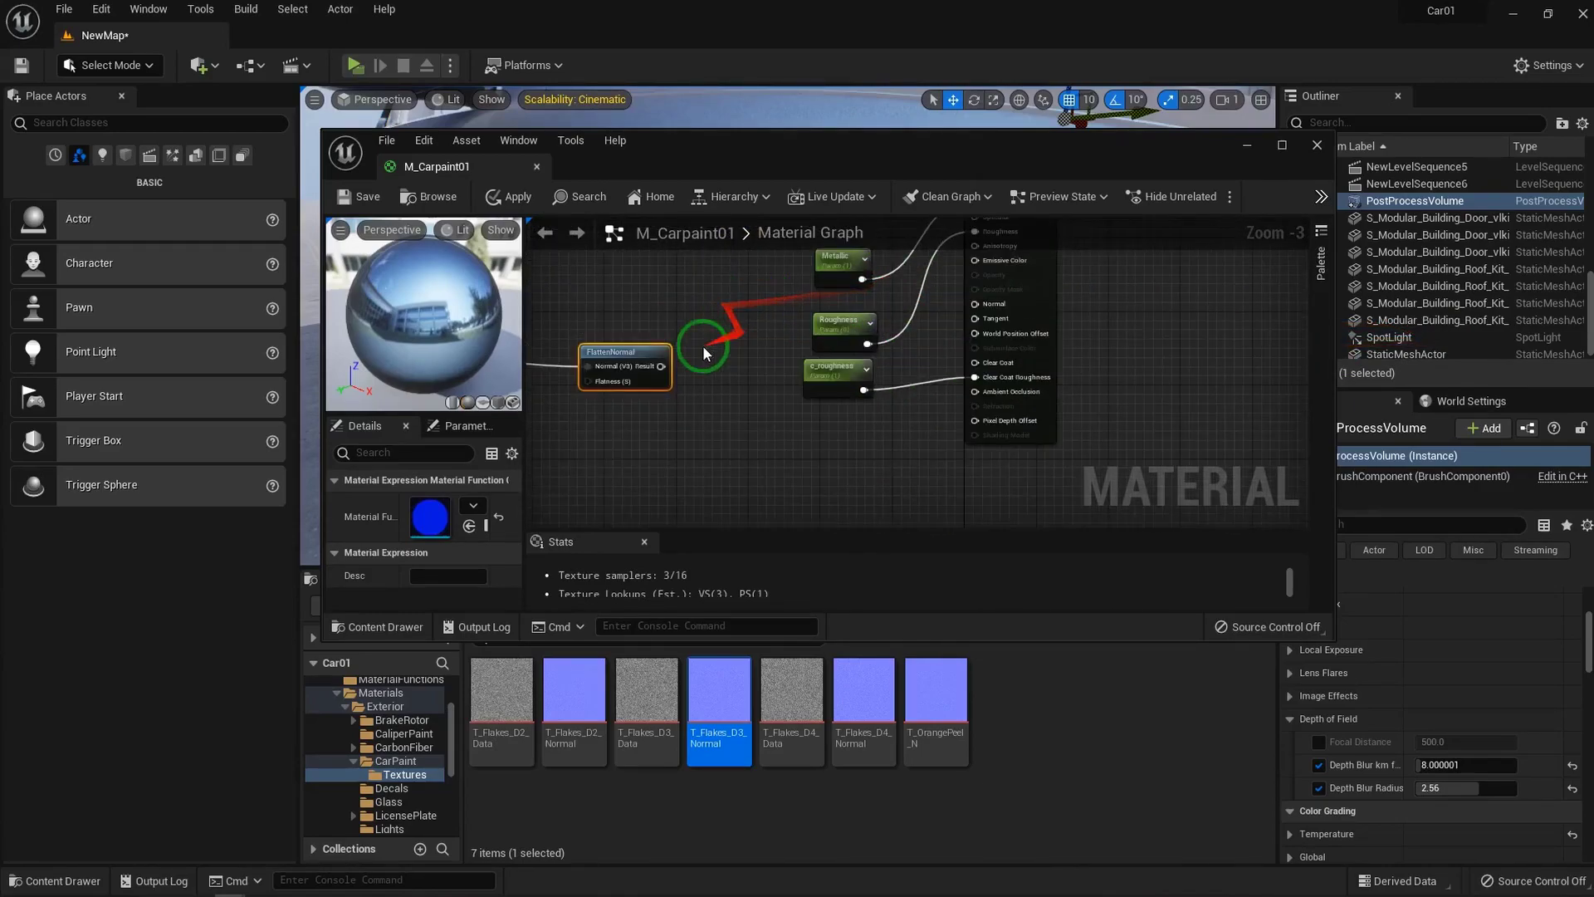
pyautogui.moveTo(665, 369); pyautogui.dragTo(975, 303)
# Add a scalar parameter named Normal to the Flatness input of the FlattenNormal node
pyautogui.moveTo(623, 434); pyautogui.dragTo(1061, 351, button='right')
pyautogui.moveTo(1026, 321); pyautogui.dragTo(748, 447)
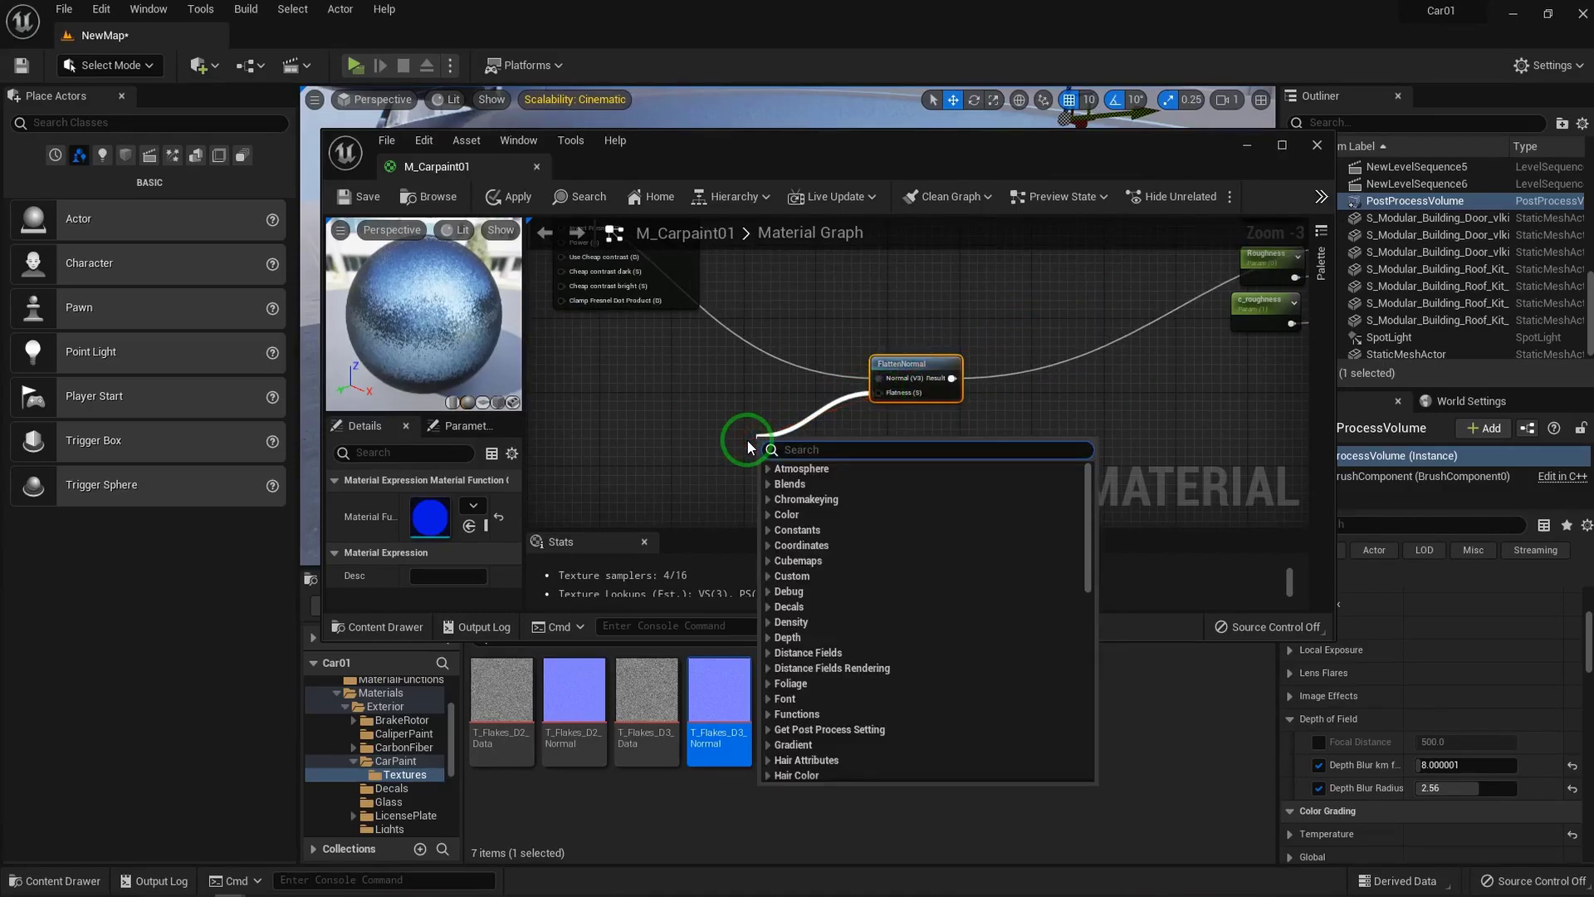
pyautogui.write('scalar')
pyautogui.press('Return')
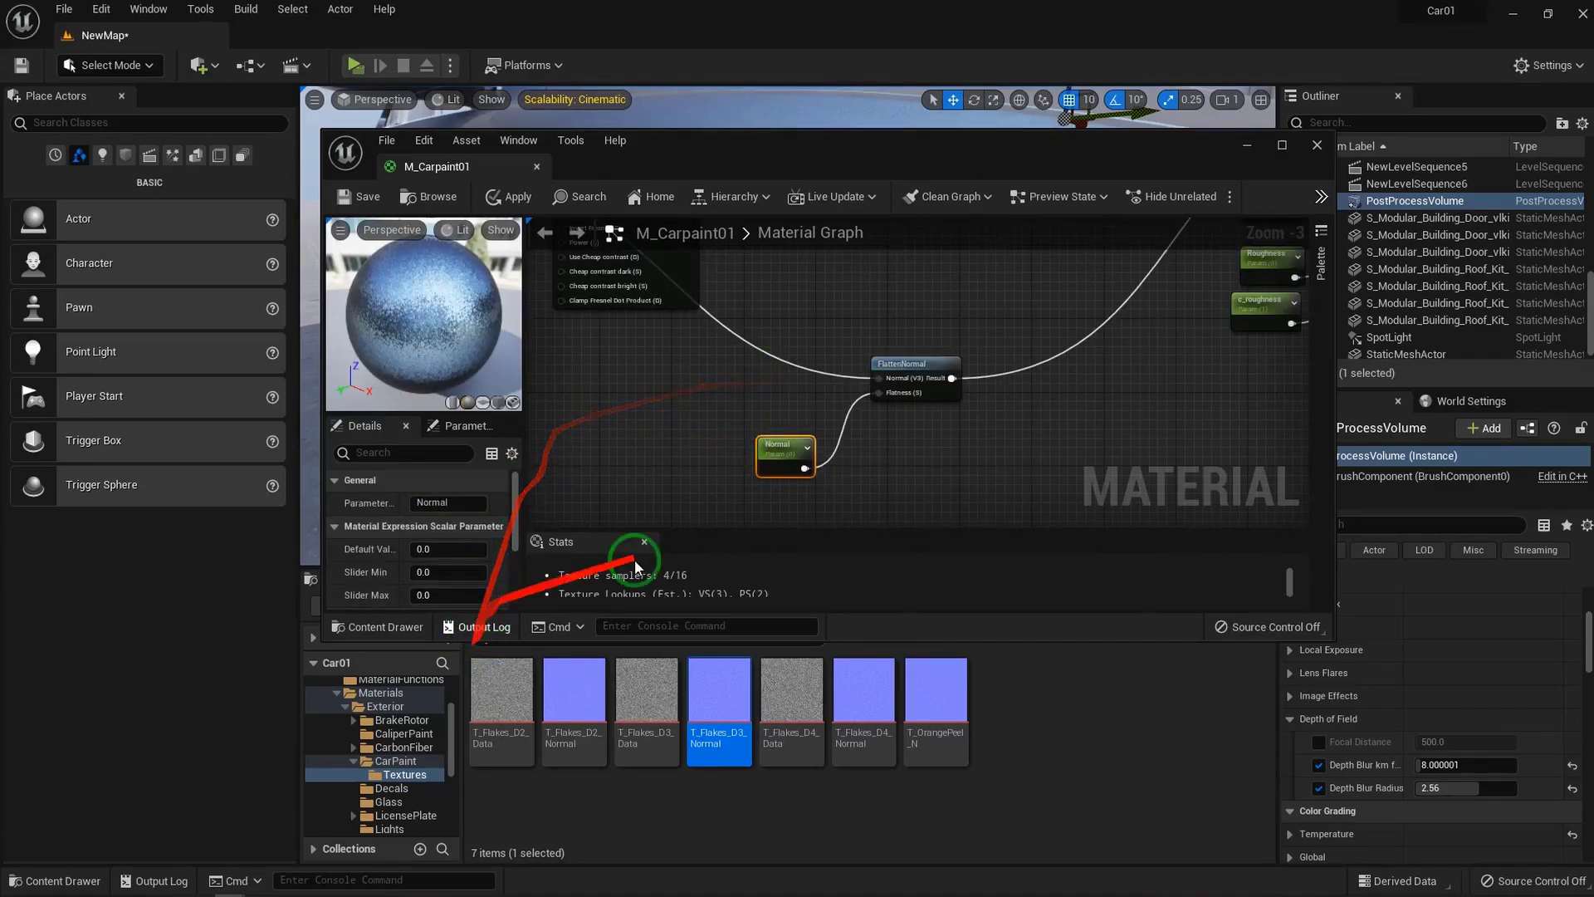
# Save the M_Carpaint01 material
pyautogui.click(359, 201)
pyautogui.click(737, 350)
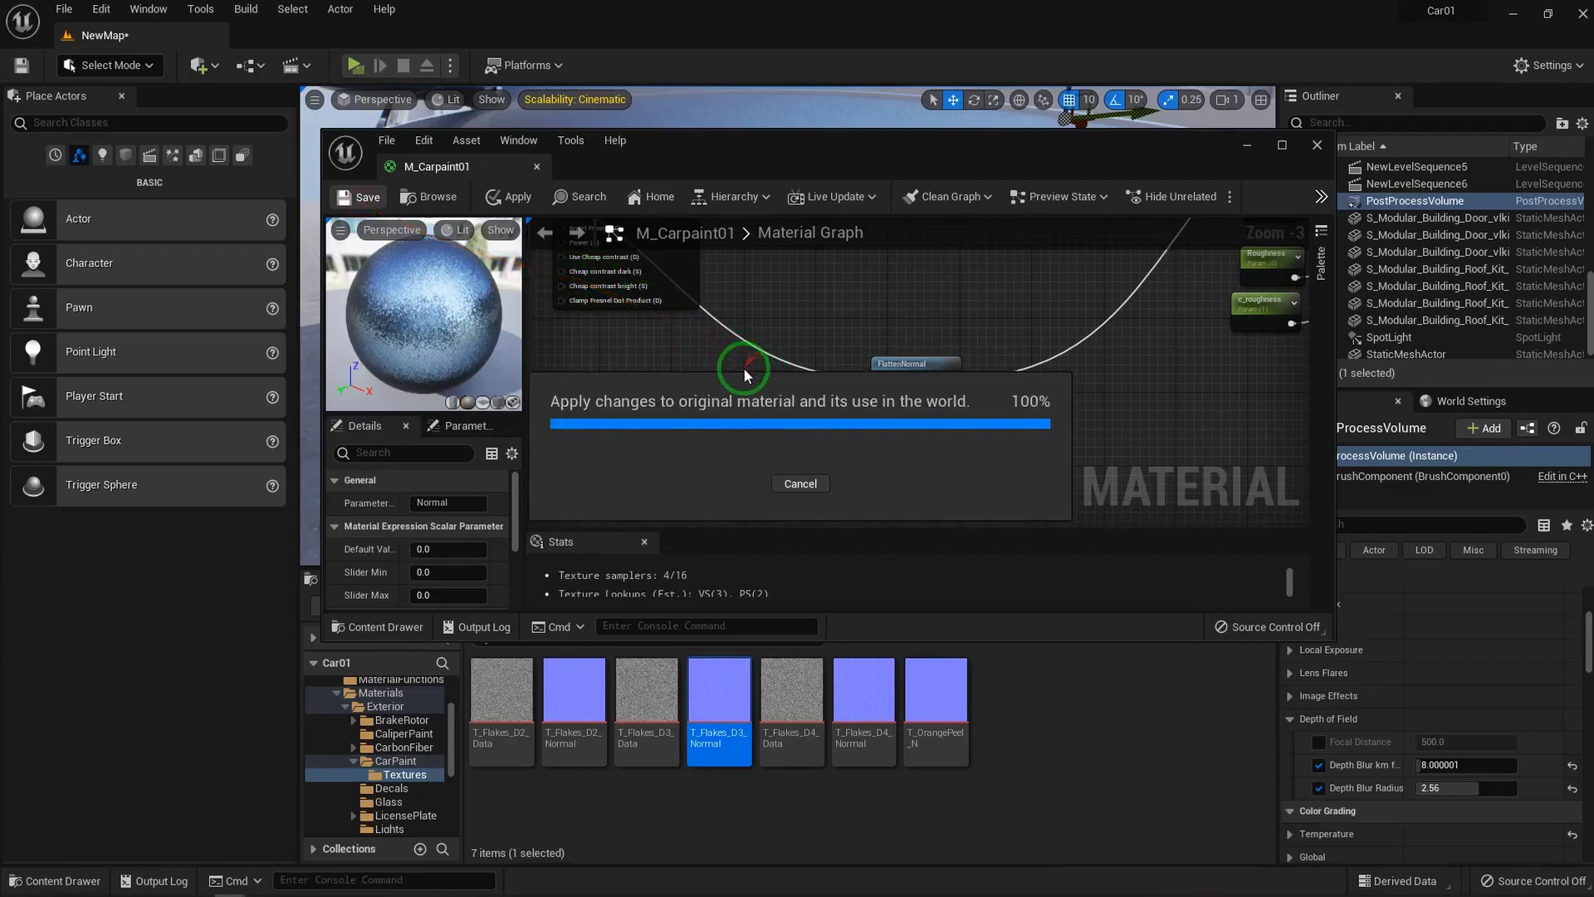
pyautogui.click(376, 306)
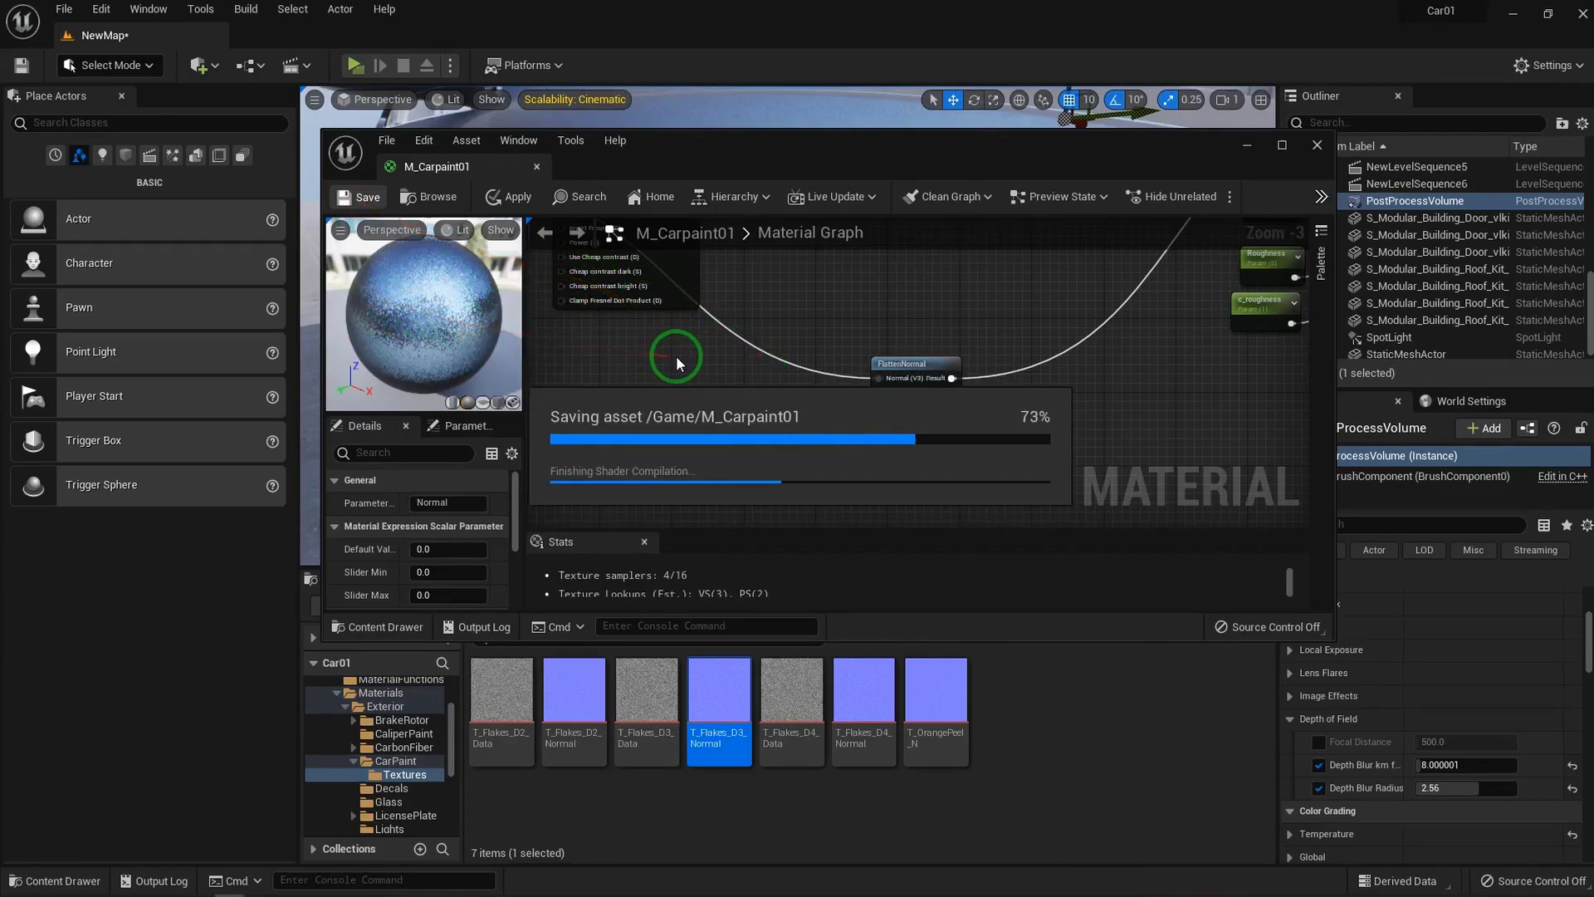
# Move the material editor window clear of the car and set the Normal parameter's default value to 1.2
pyautogui.click(762, 450)
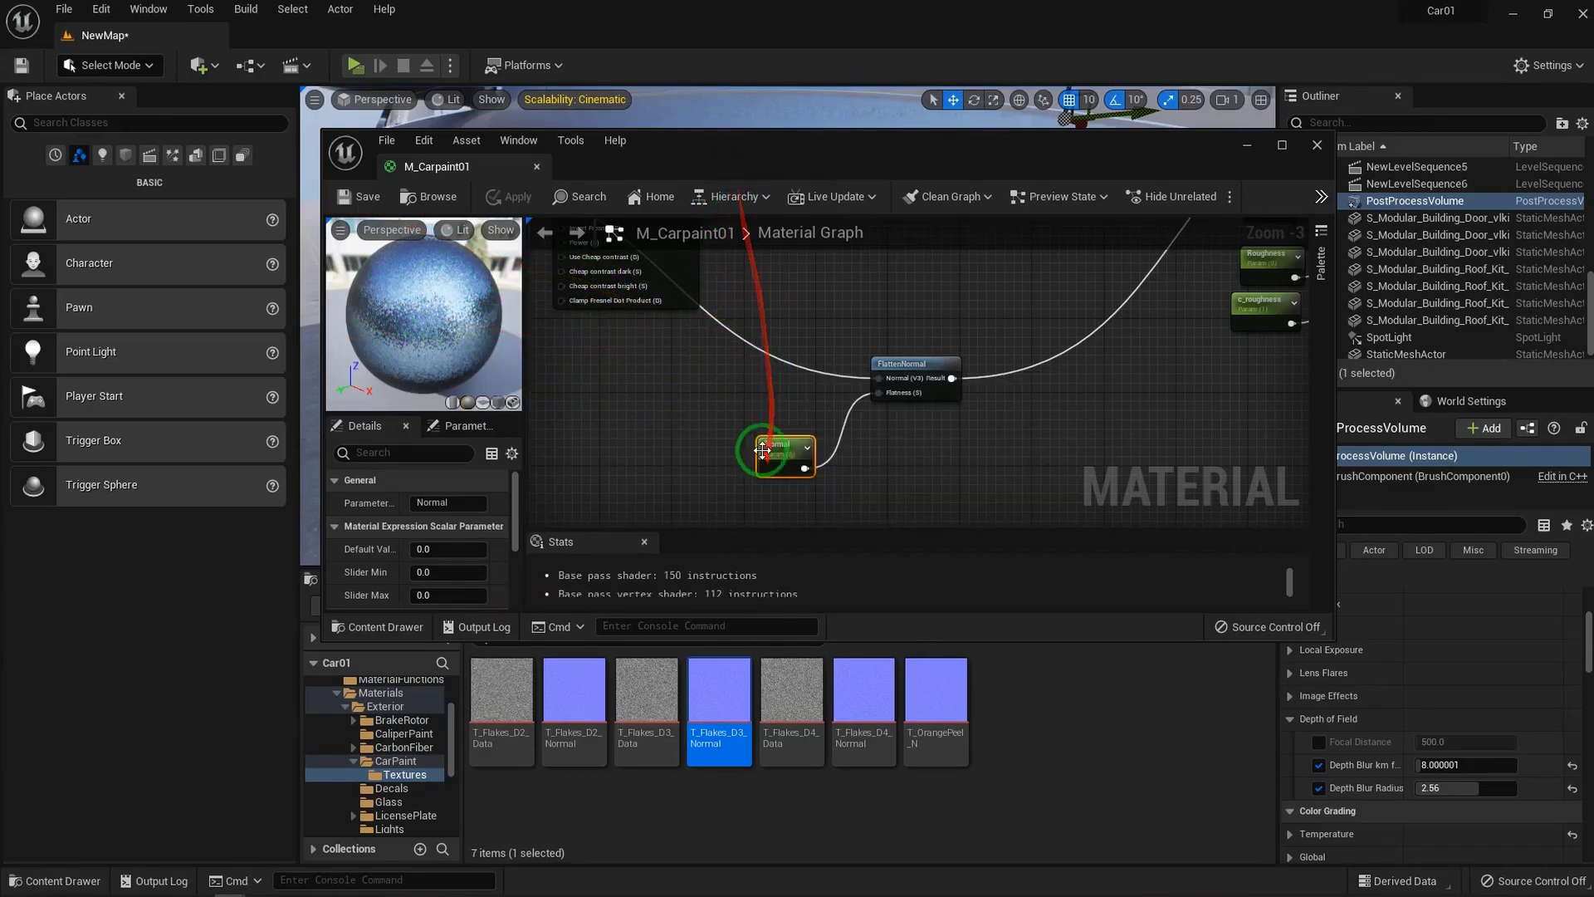
pyautogui.moveTo(735, 157); pyautogui.dragTo(938, 341)
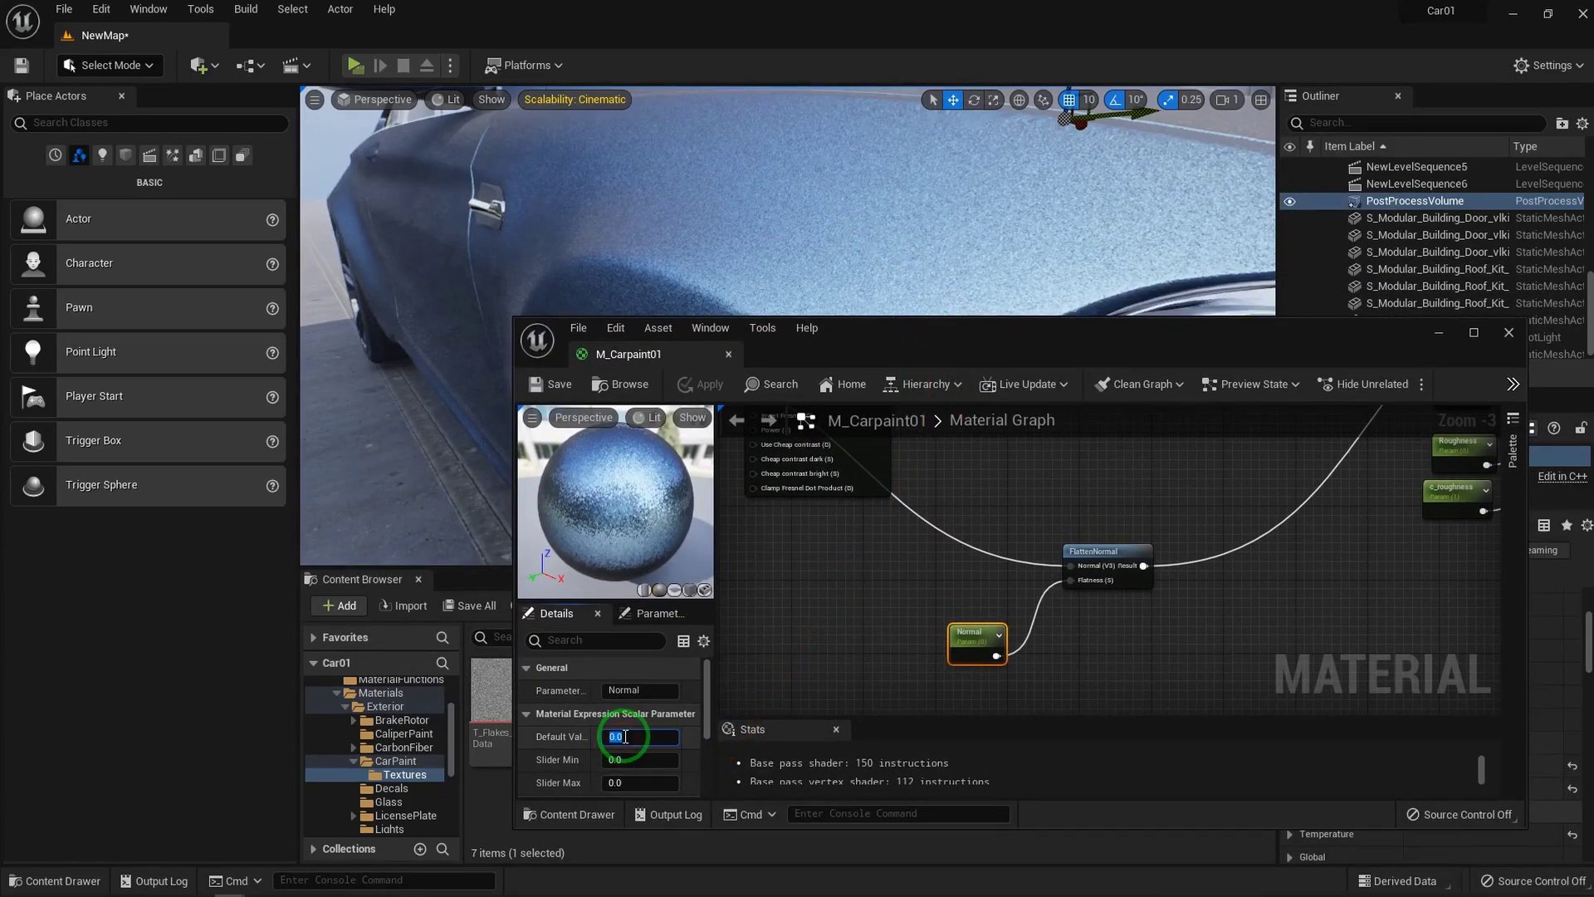
pyautogui.write('1')
pyautogui.press('Return')
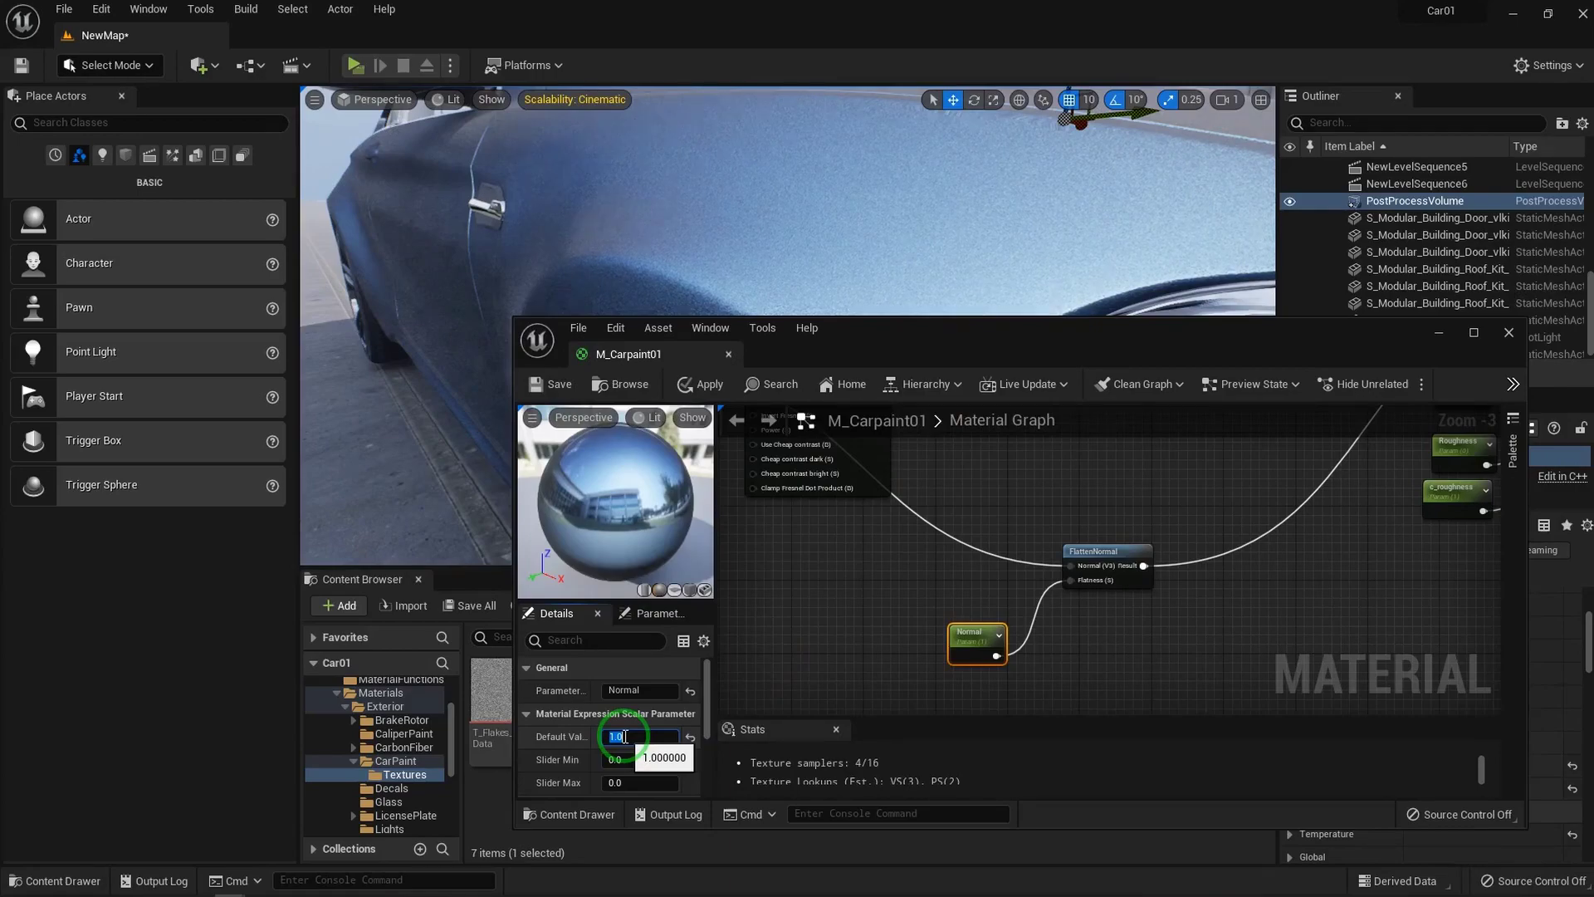
pyautogui.write('2')
pyautogui.press('Return')
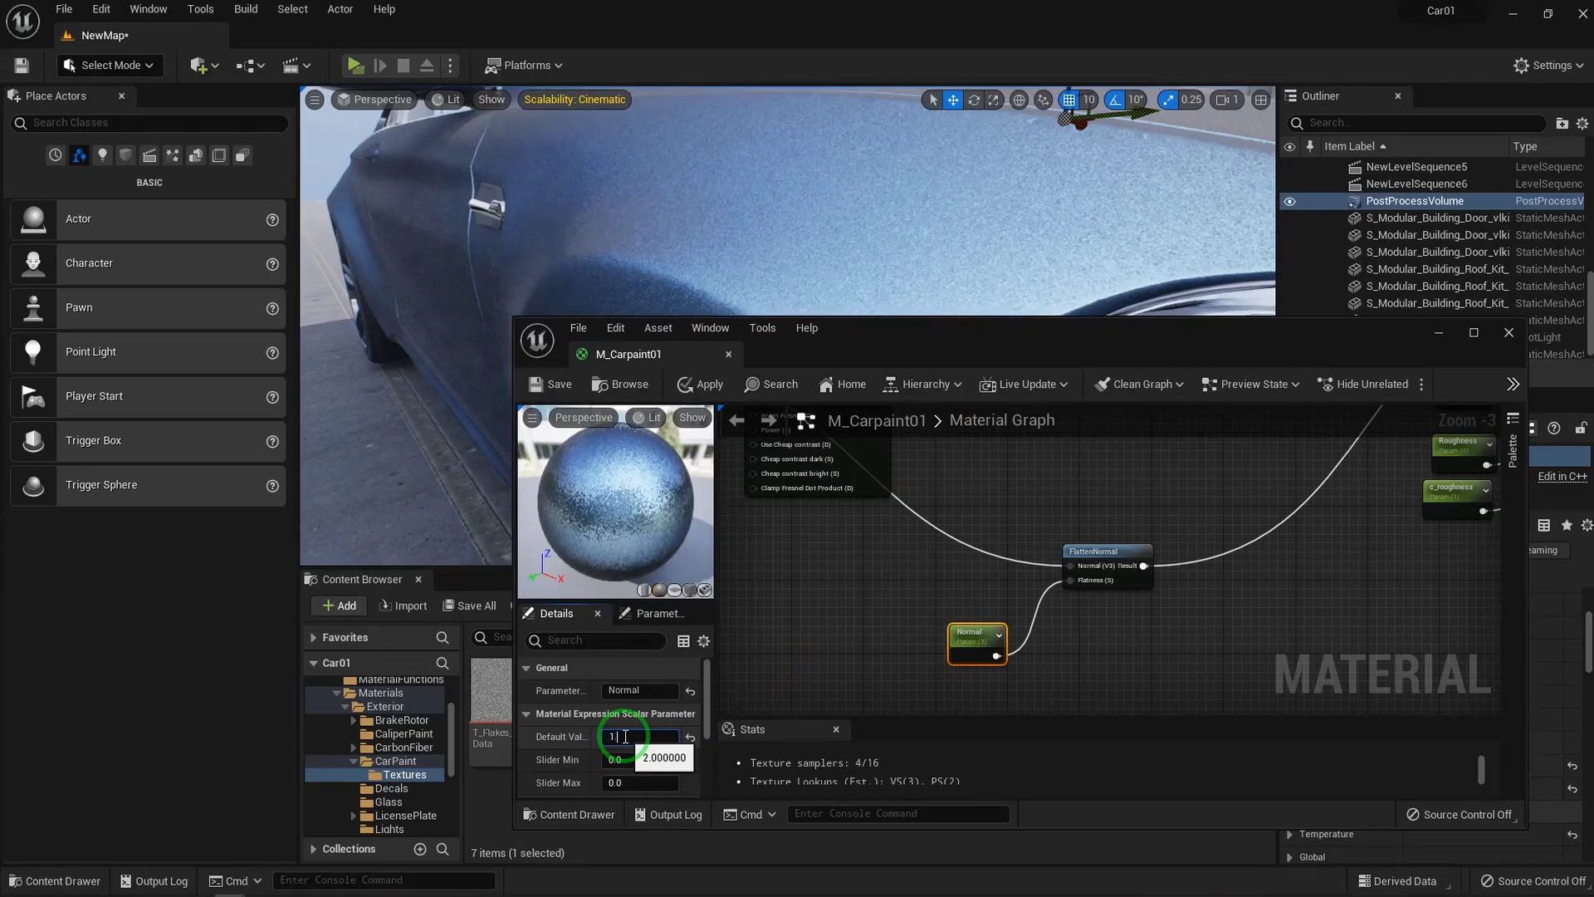
pyautogui.write('2')
pyautogui.press('Return')
# Look at the paint around the front fender and close the material editor, applying the changes to M_Carpaint01
pyautogui.moveTo(997, 274); pyautogui.dragTo(992, 277, button='right')
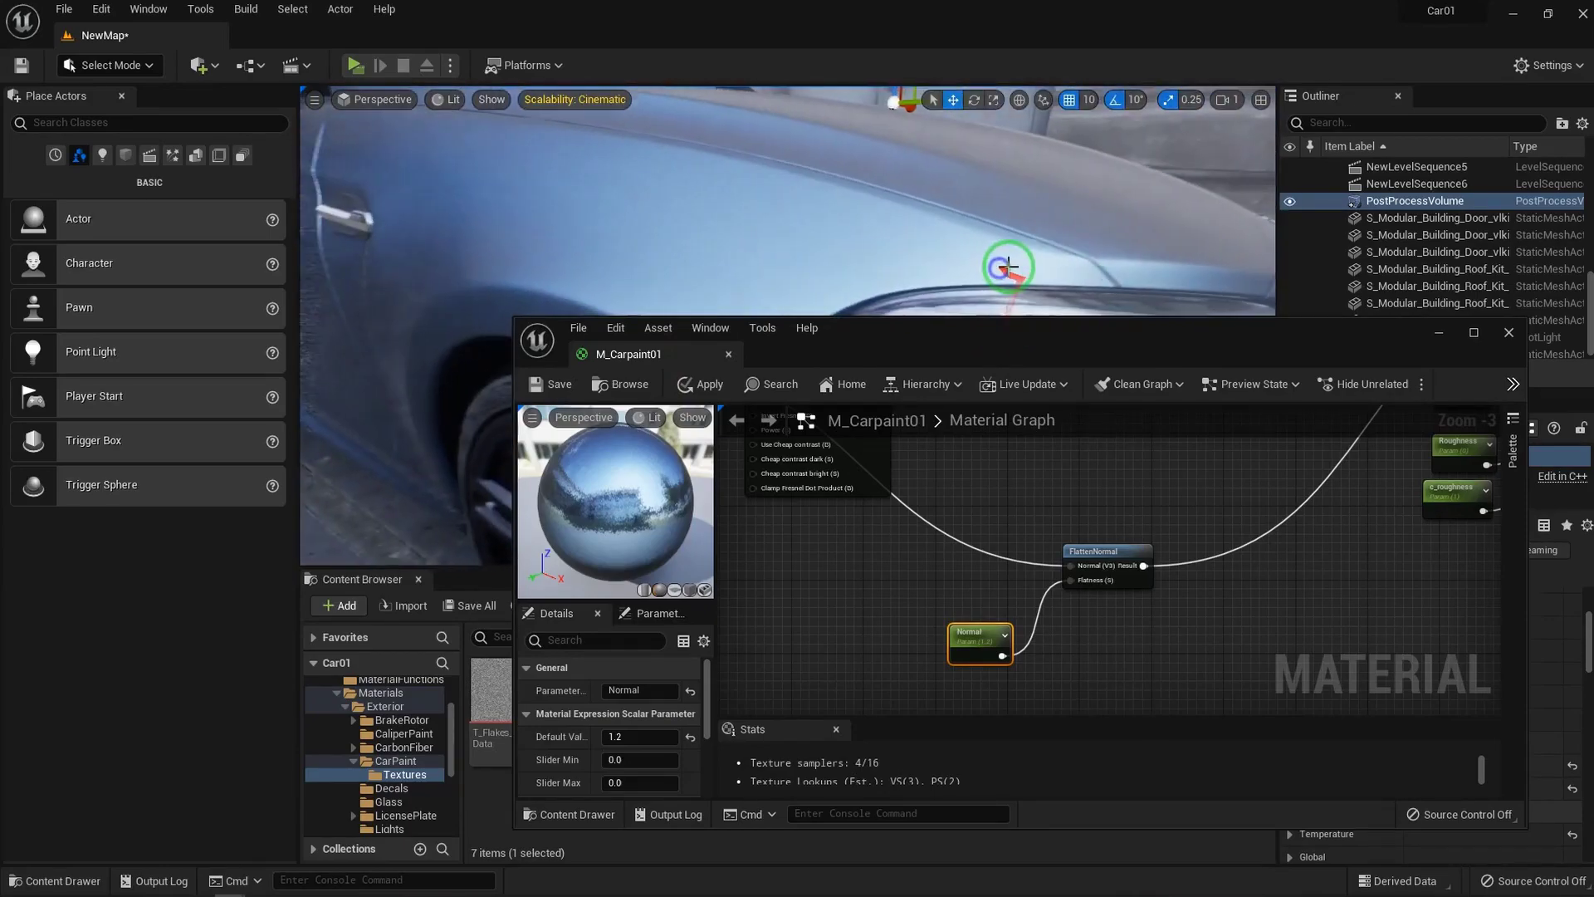
pyautogui.click(1508, 341)
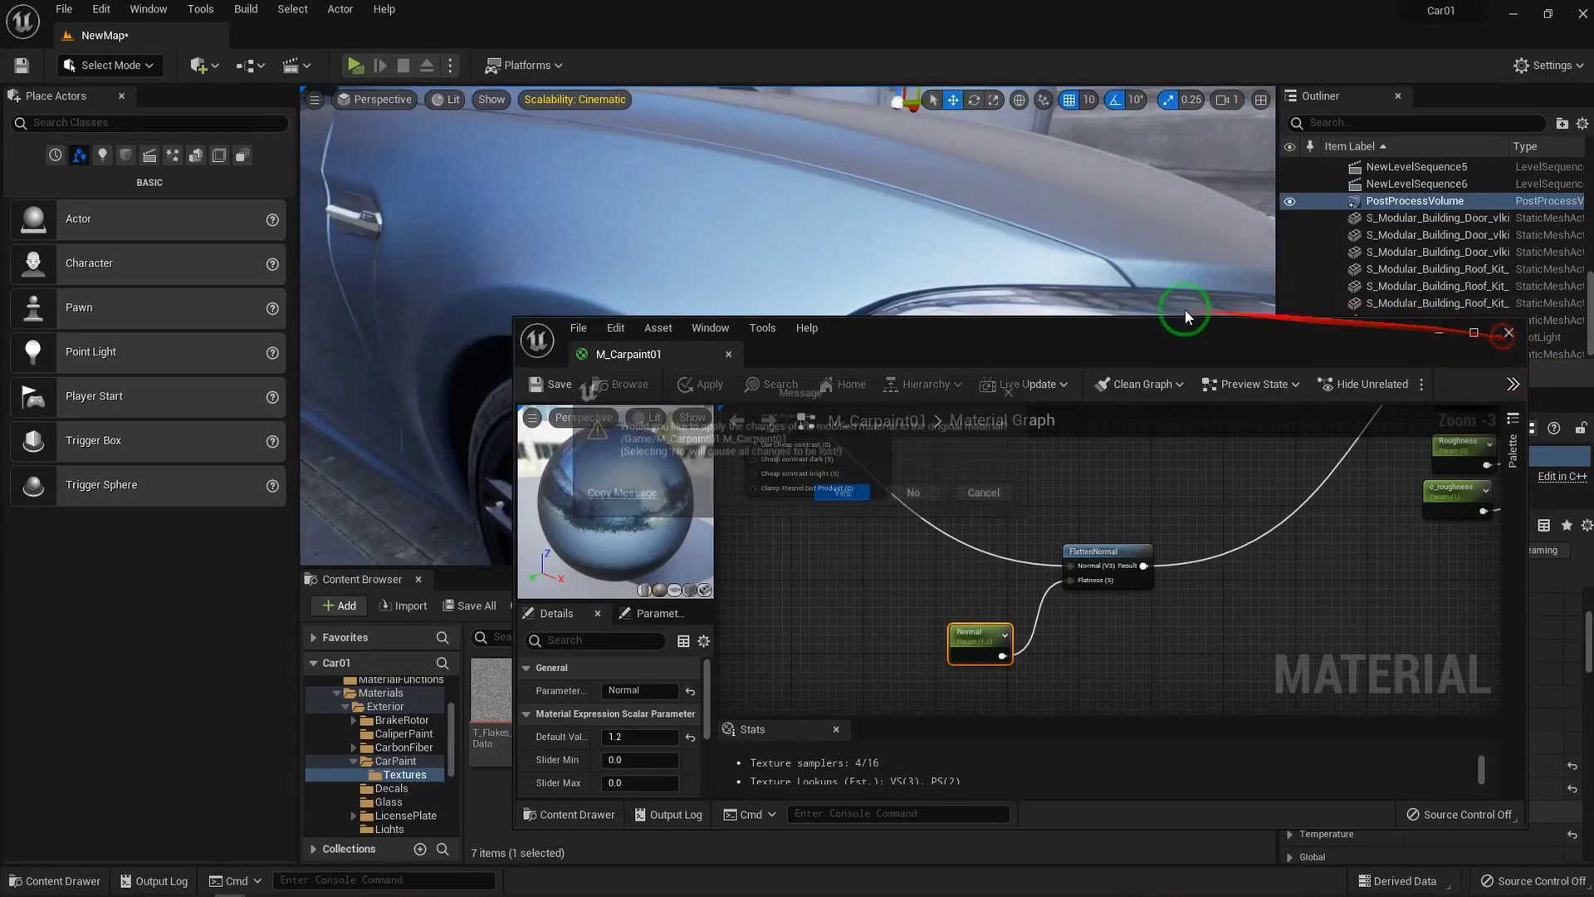
pyautogui.click(851, 487)
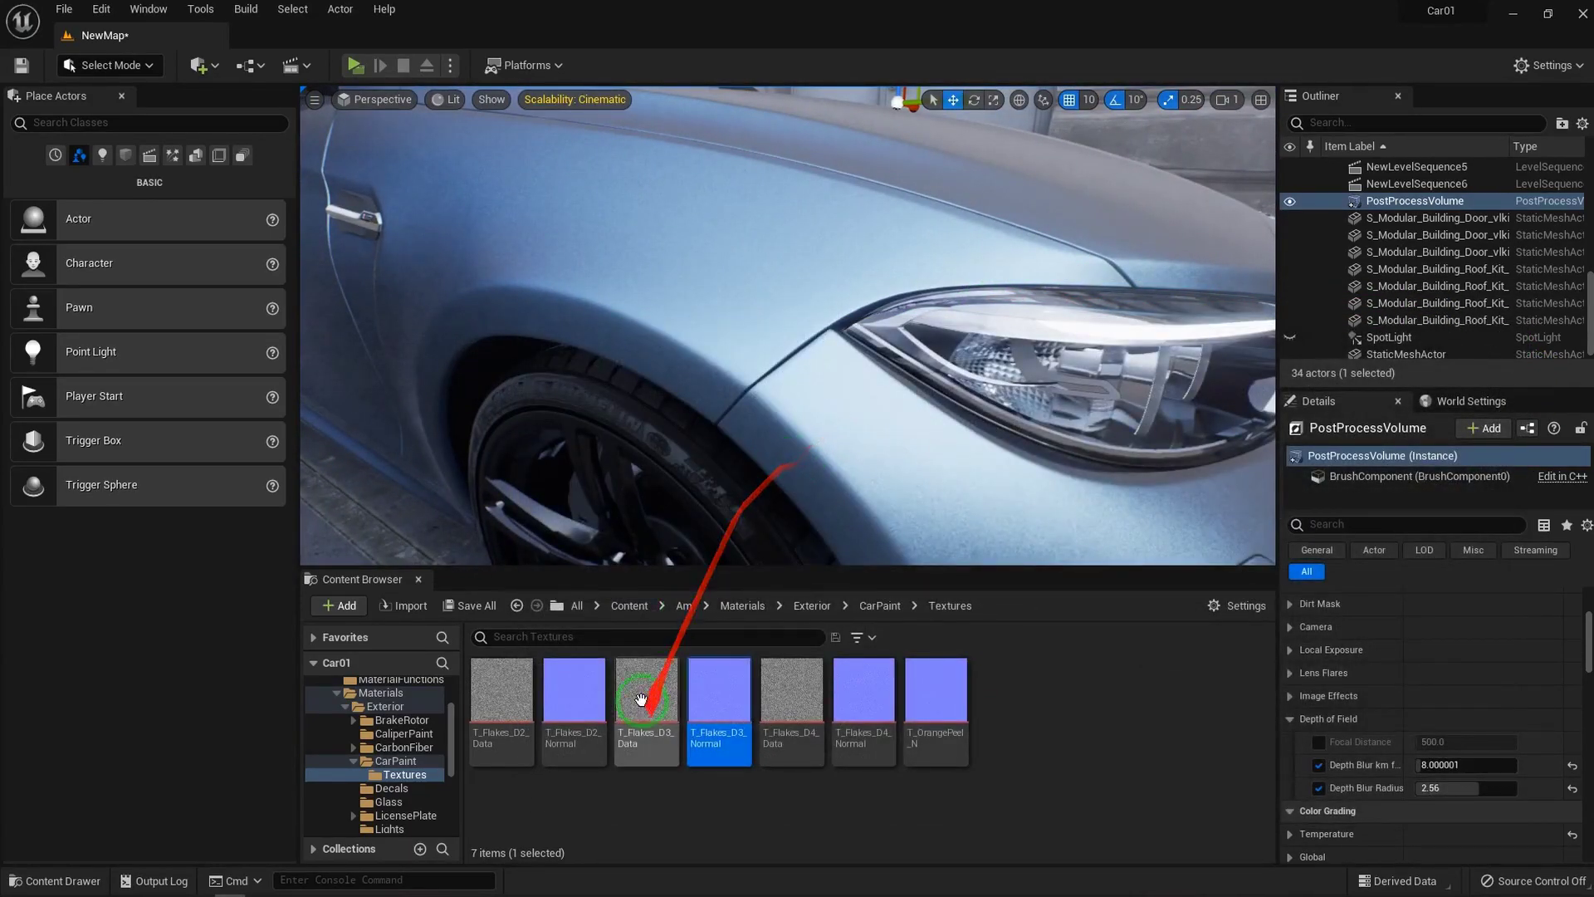
# Create a material instance named M_Carpaint01_Inst from M_Carpaint01 in the Content folder
pyautogui.click(621, 607)
pyautogui.click(1008, 693)
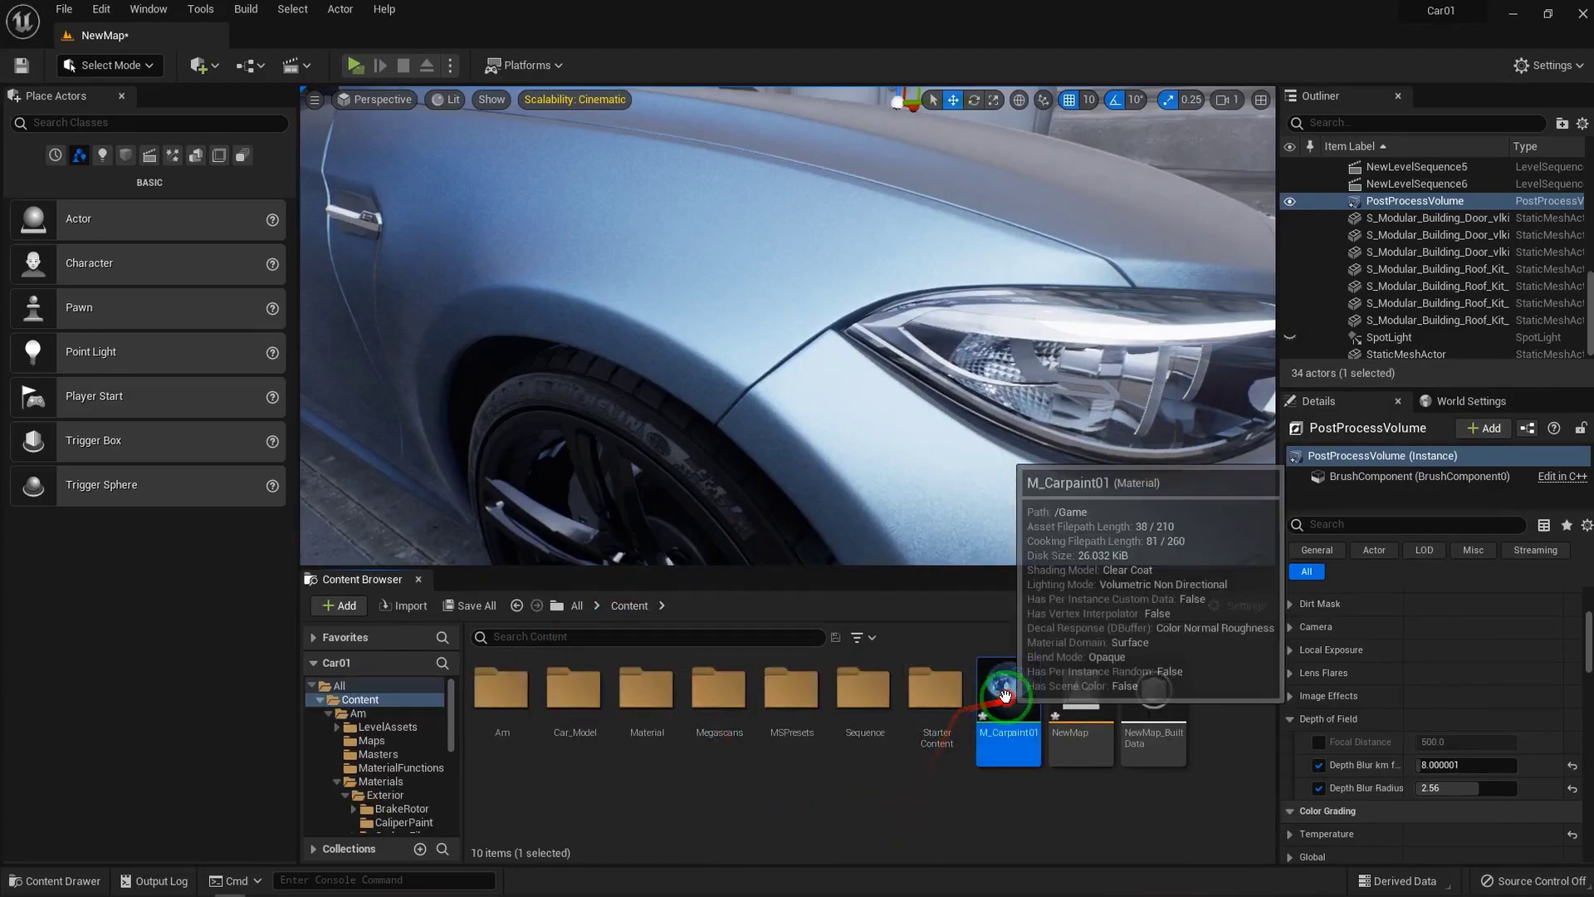
pyautogui.rightClick(1008, 694)
pyautogui.click(1114, 285)
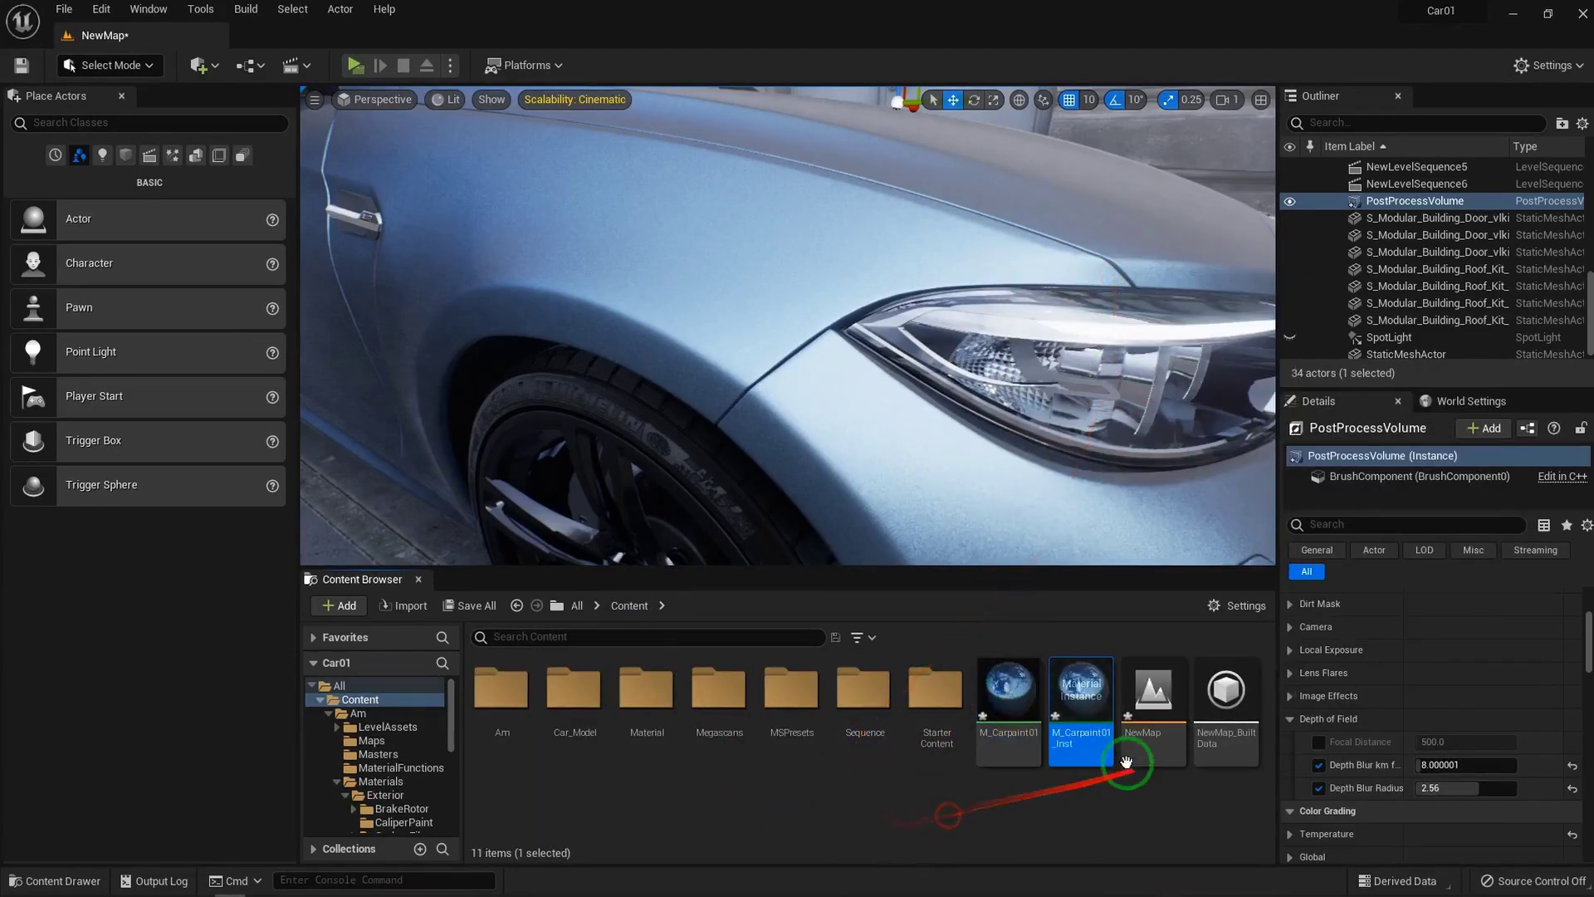
# Assign M_Carpaint01_Inst to material Element 1 of the bmw_m2_coupe mesh
pyautogui.click(997, 319)
pyautogui.click(889, 241)
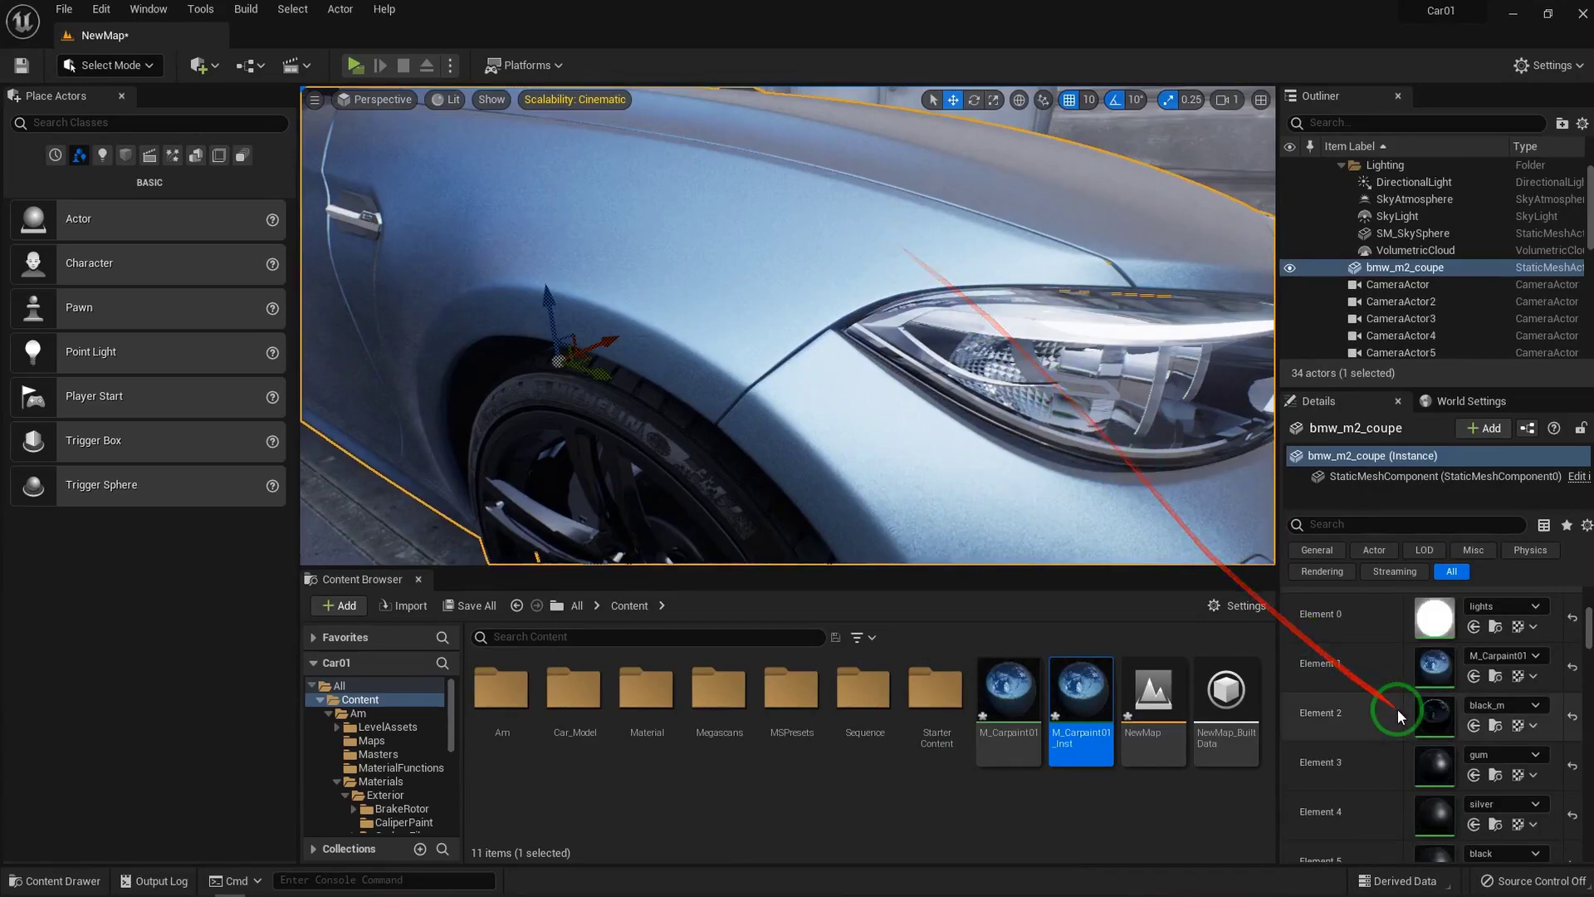
pyautogui.moveTo(1079, 714); pyautogui.dragTo(1439, 701)
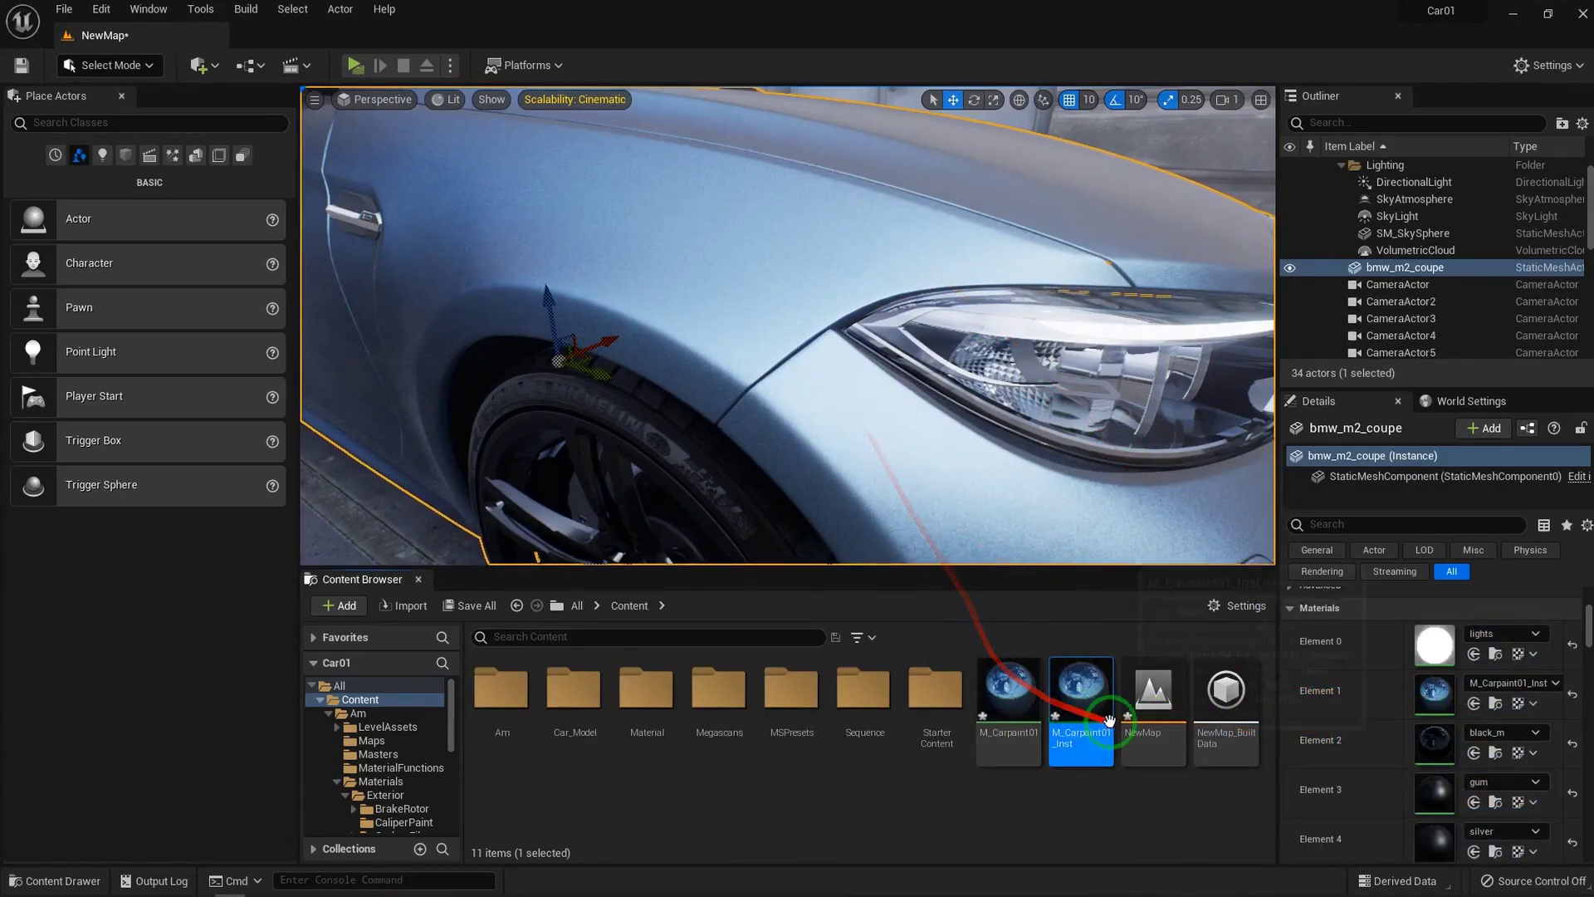
# Open M_Carpaint01_Inst, examine its preview sphere, and close the instance editor
pyautogui.doubleClick(1080, 710)
pyautogui.scroll(-5, 534, 342)
pyautogui.moveTo(847, 463); pyautogui.dragTo(768, 498)
pyautogui.click(1579, 15)
# Set the viewport camera speed to 4 and bring the whole car into view from the front
pyautogui.moveTo(853, 311)
pyautogui.mouseDown(button='right')
pyautogui.moveTo(887, 298)
pyautogui.moveTo(863, 292)
pyautogui.moveTo(914, 285)
pyautogui.moveTo(850, 288)
pyautogui.moveTo(905, 277)
pyautogui.moveTo(878, 307)
pyautogui.mouseUp(button='right')
pyautogui.click(1230, 101)
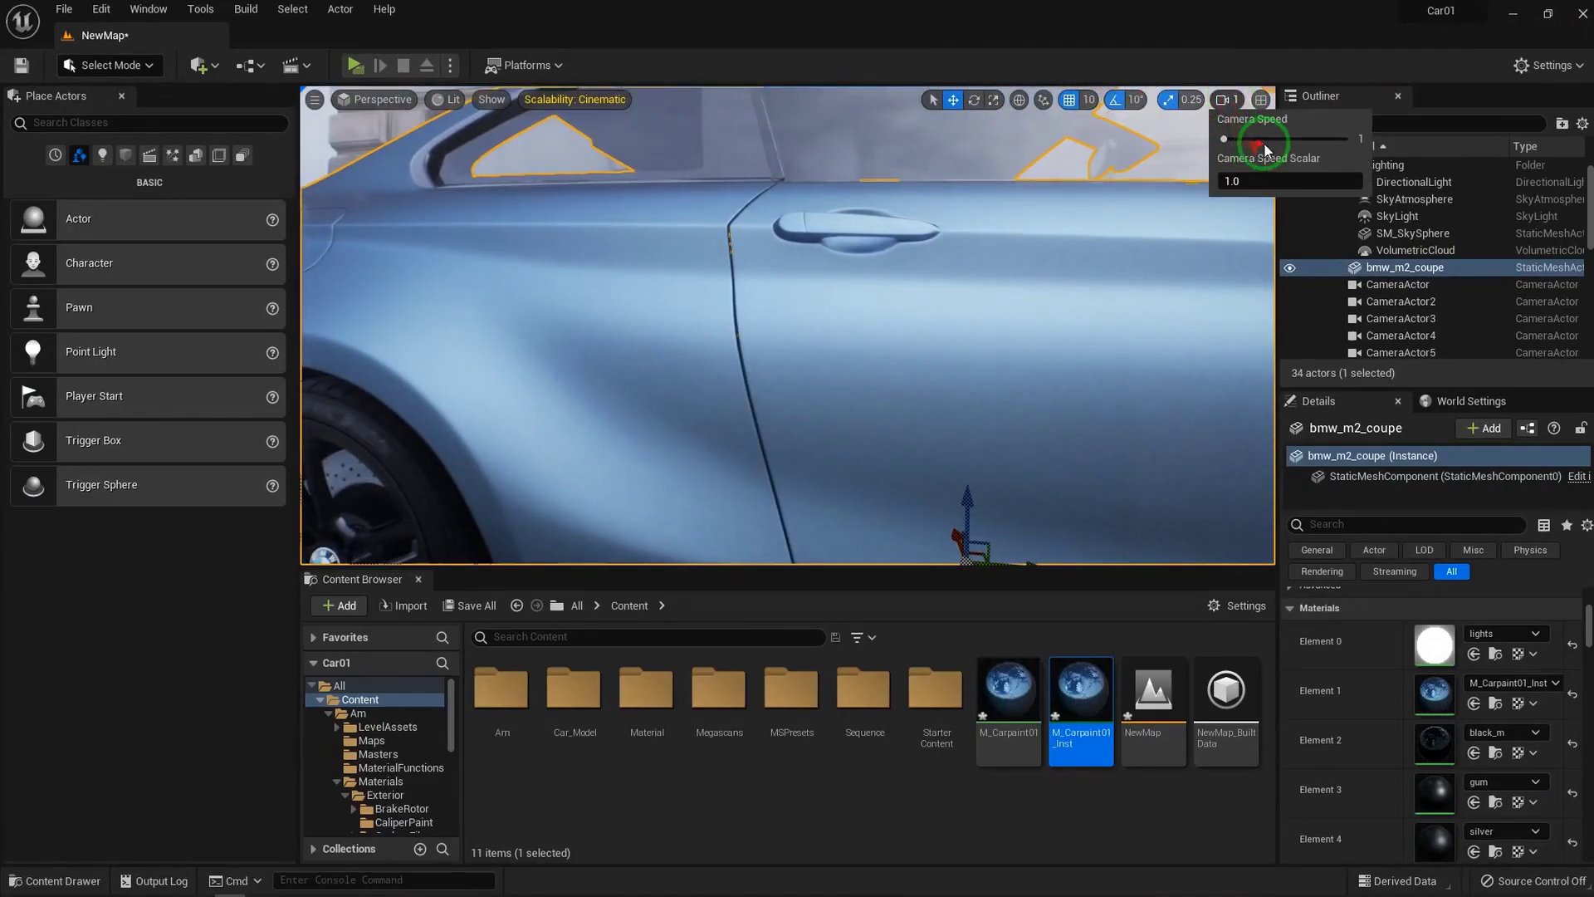
pyautogui.moveTo(1001, 325); pyautogui.dragTo(1422, 311, button='right')
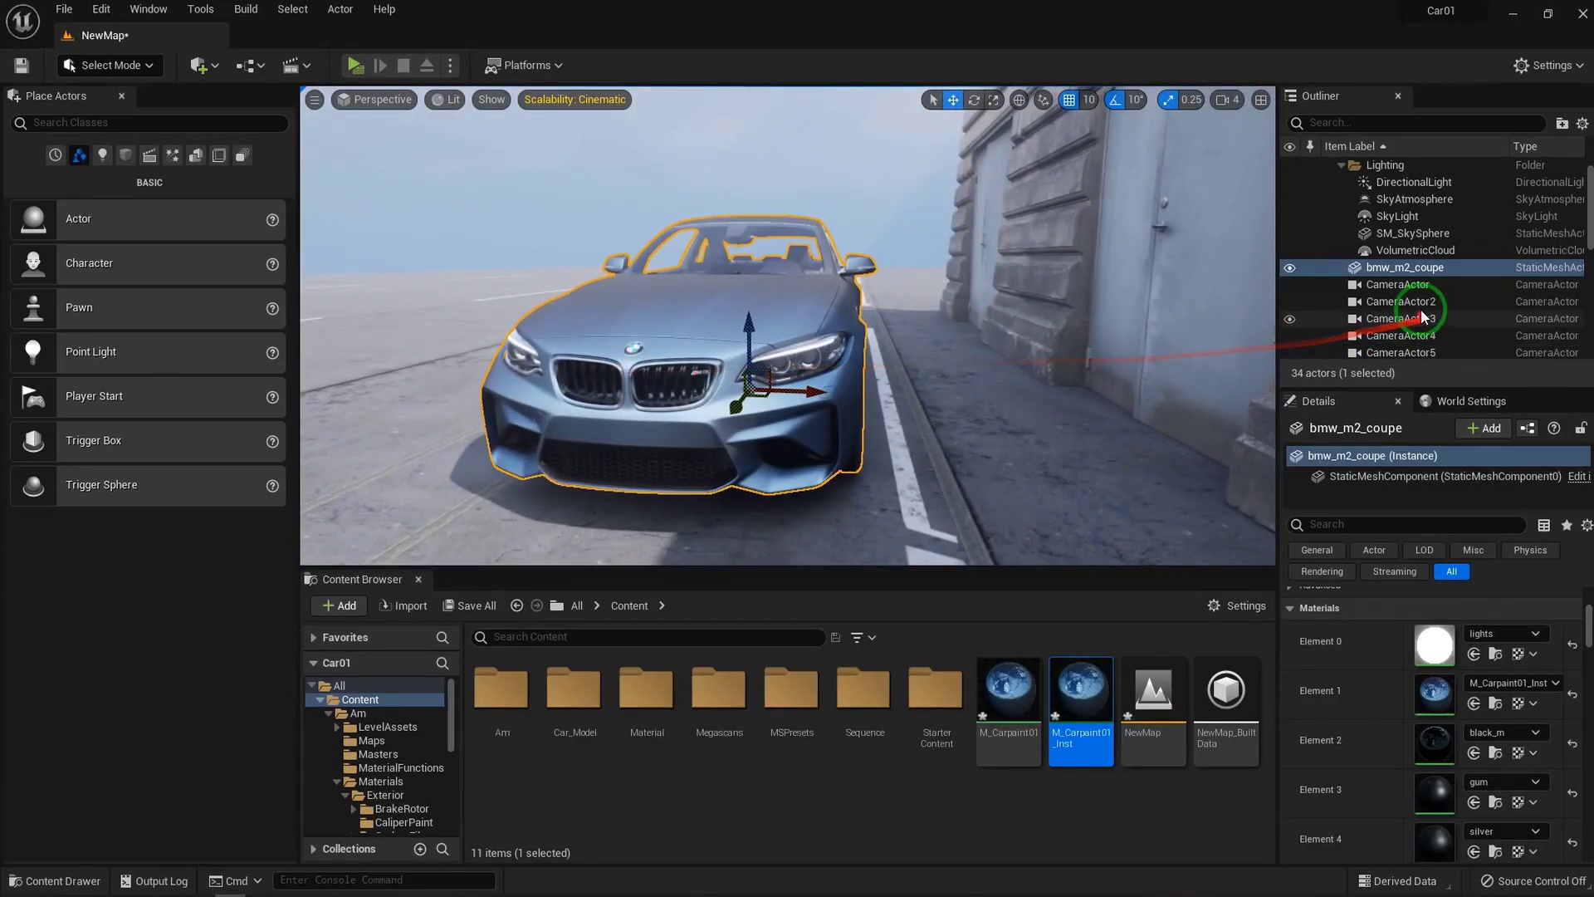
# Pilot CameraActor2 to view the car from above
pyautogui.click(1419, 304)
pyautogui.rightClick(1420, 304)
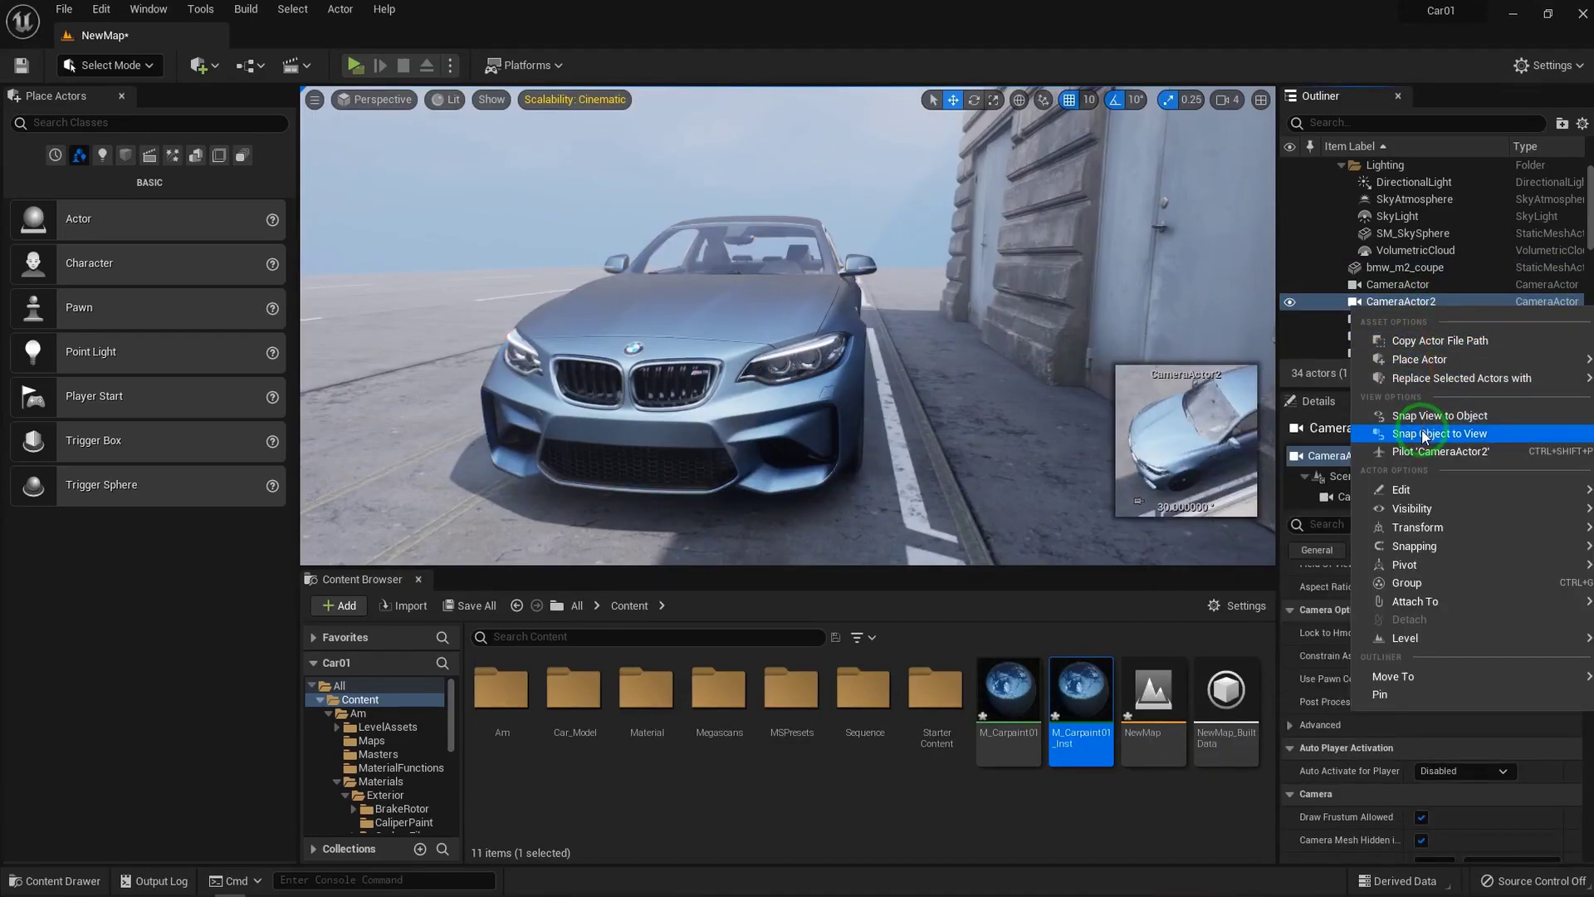
pyautogui.click(1430, 451)
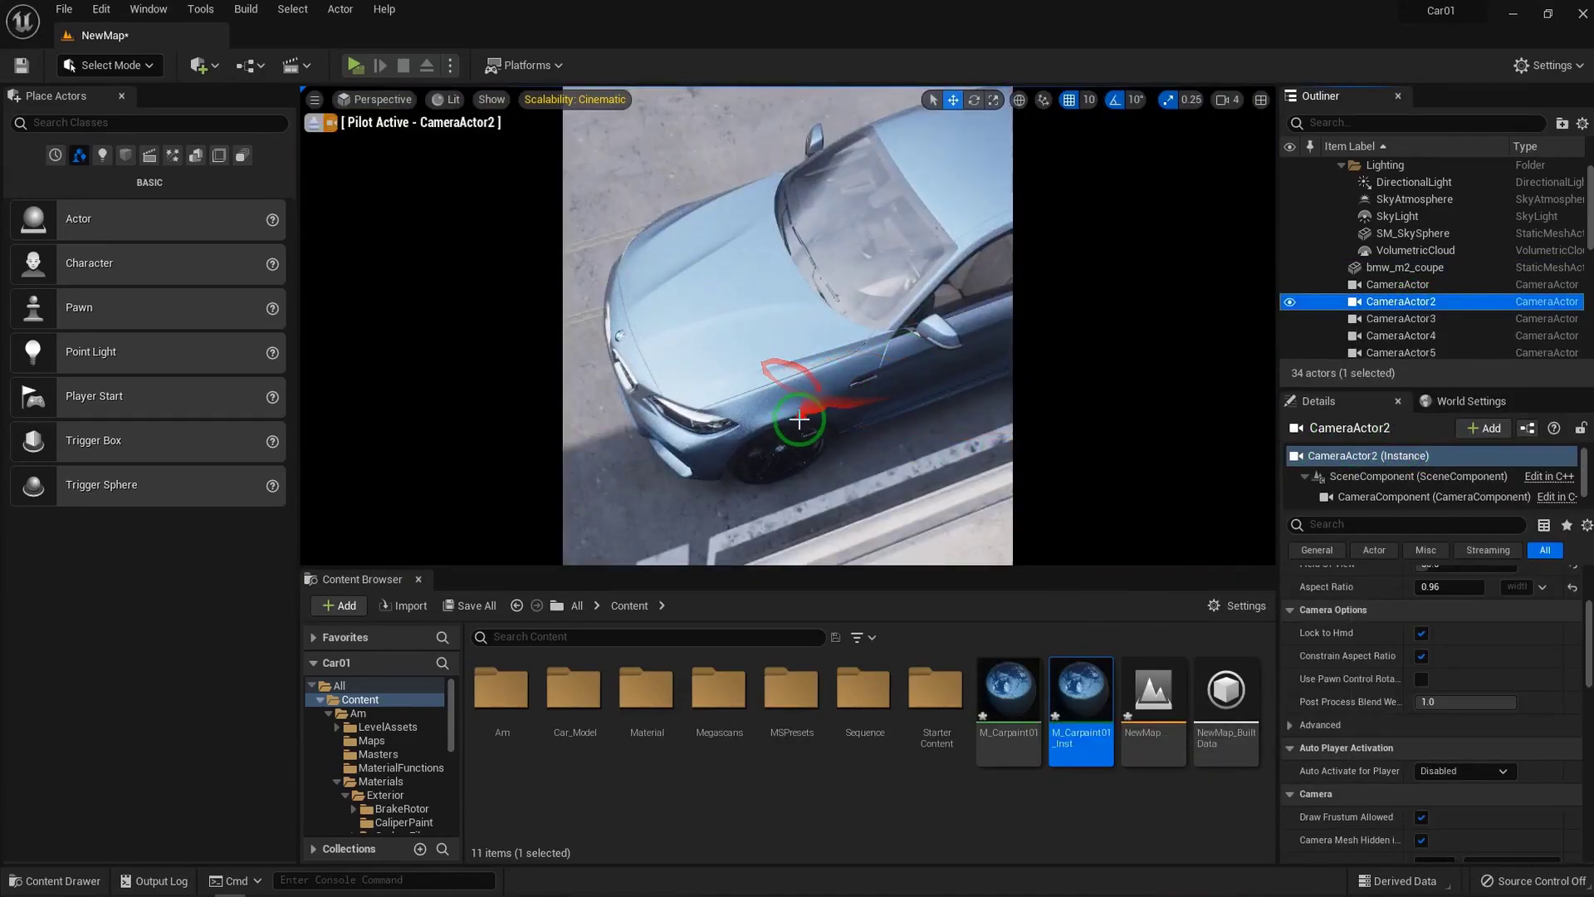
pyautogui.moveTo(778, 410); pyautogui.dragTo(640, 295)
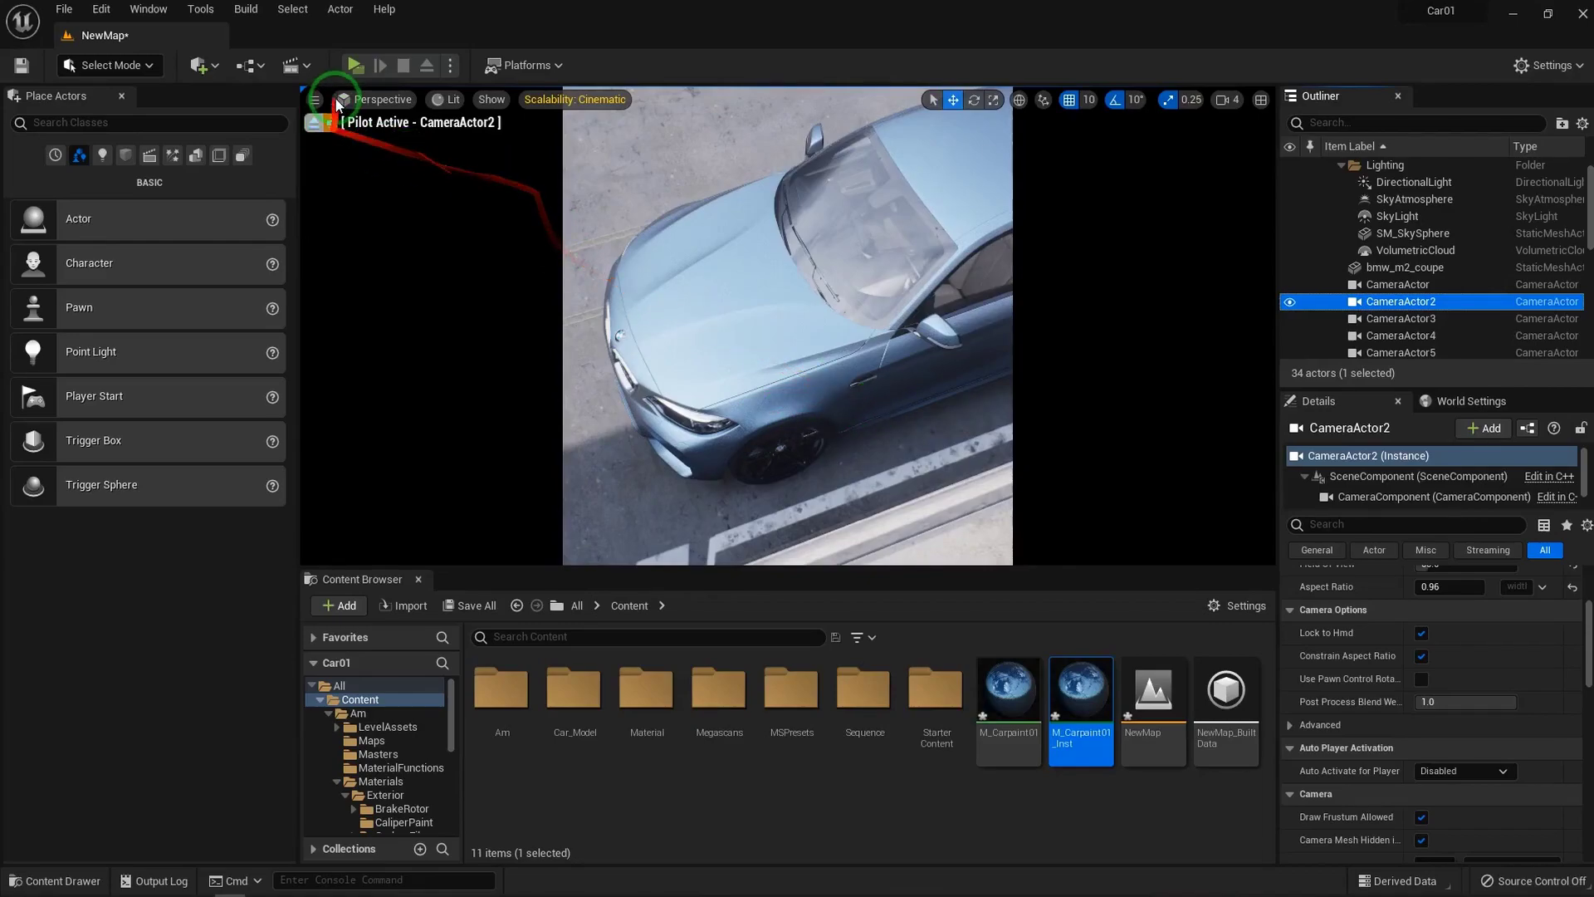
# Set the viewport's screen percentage to 200 and select the Floor mesh instead of the camera
pyautogui.click(315, 98)
pyautogui.click(480, 304)
pyautogui.write('200')
pyautogui.press('Return')
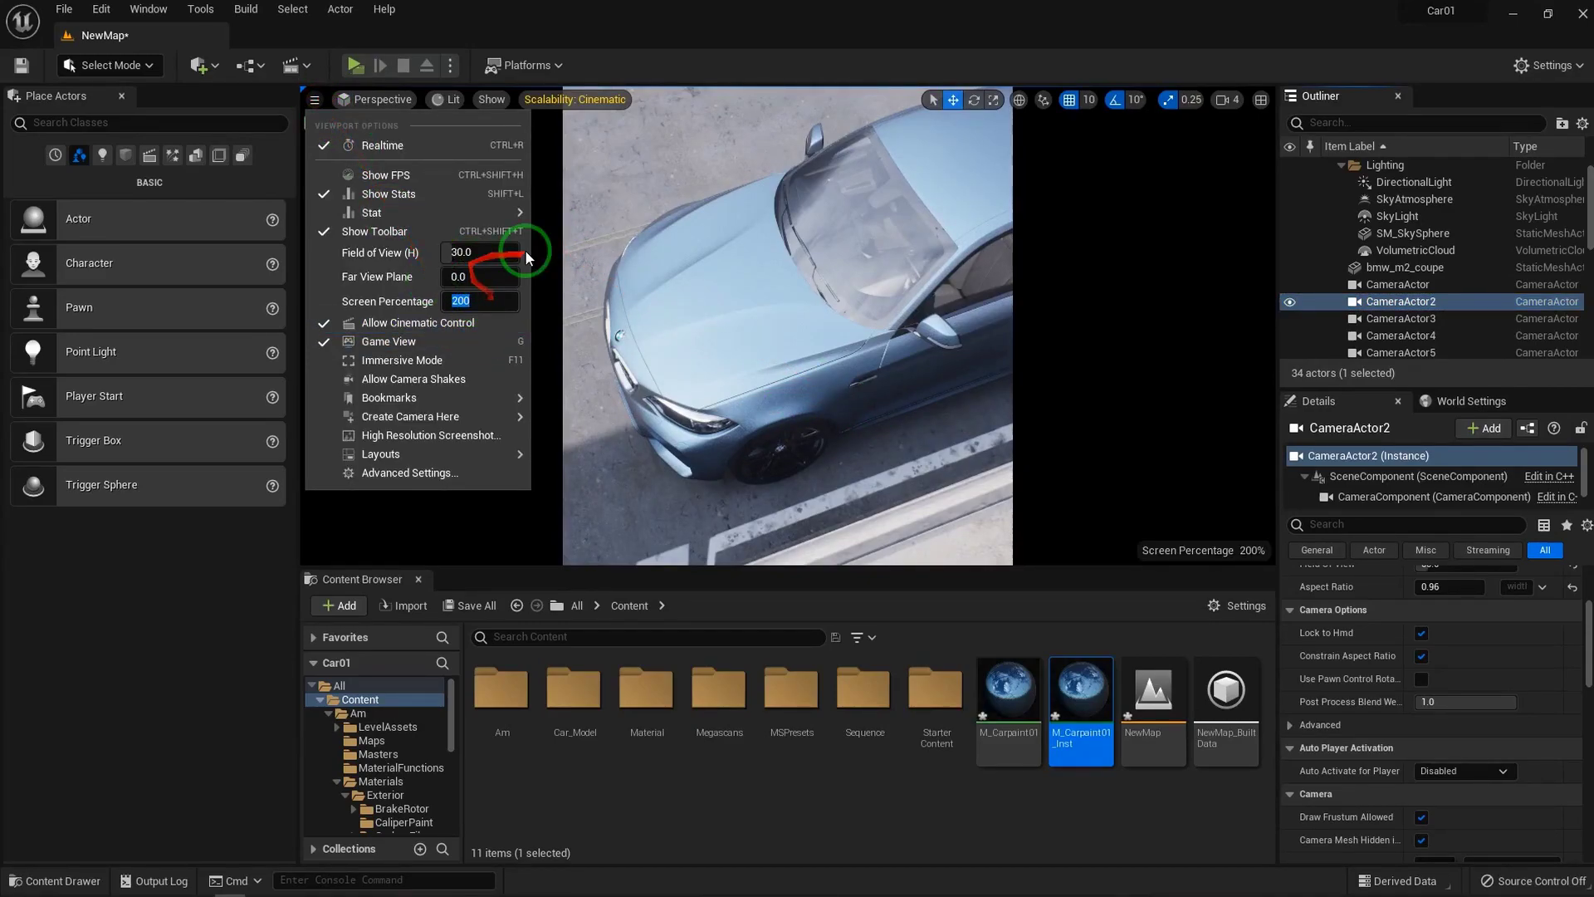
pyautogui.click(315, 101)
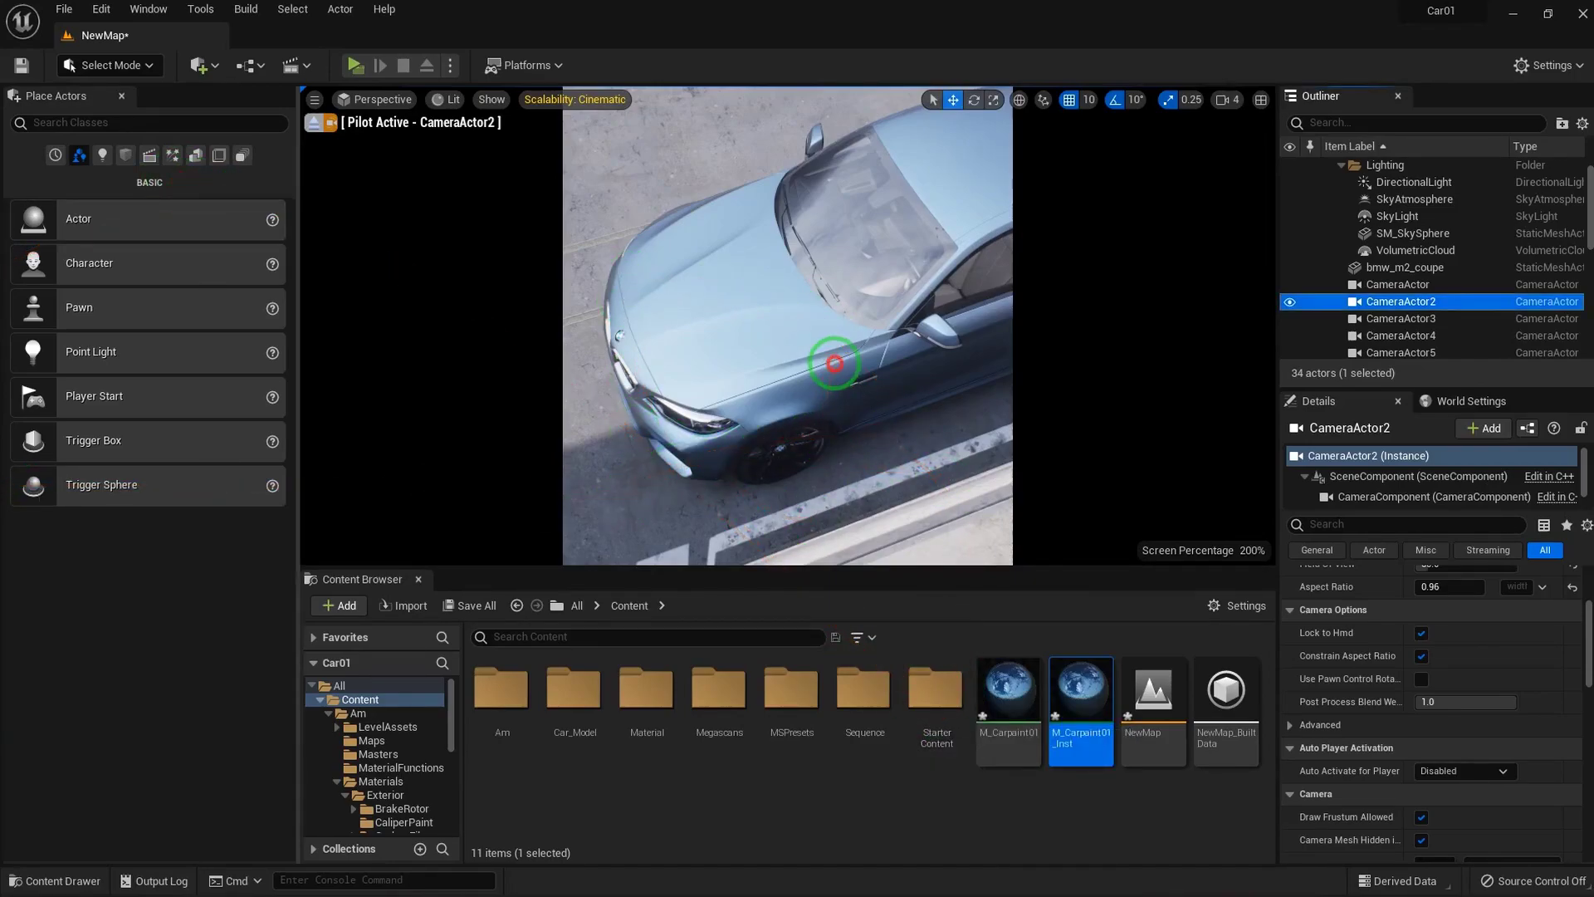
pyautogui.click(848, 384)
pyautogui.click(876, 473)
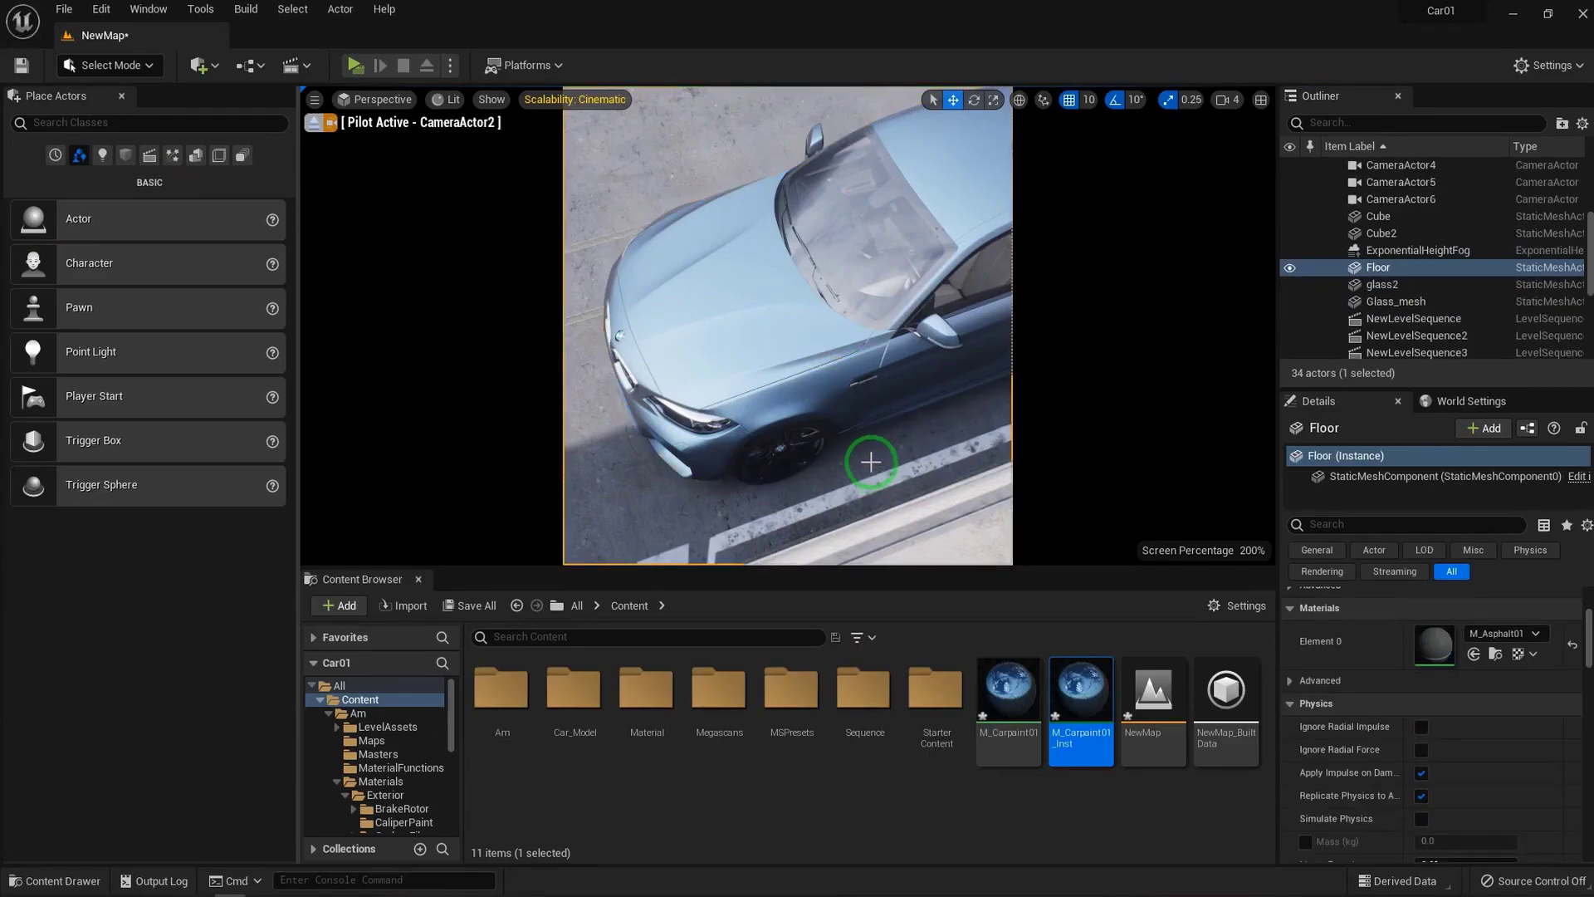
# Reopen M_Carpaint01_Inst and widen its parameter details to about two fifths of the editor beside the preview
pyautogui.doubleClick(1080, 689)
pyautogui.click(144, 9)
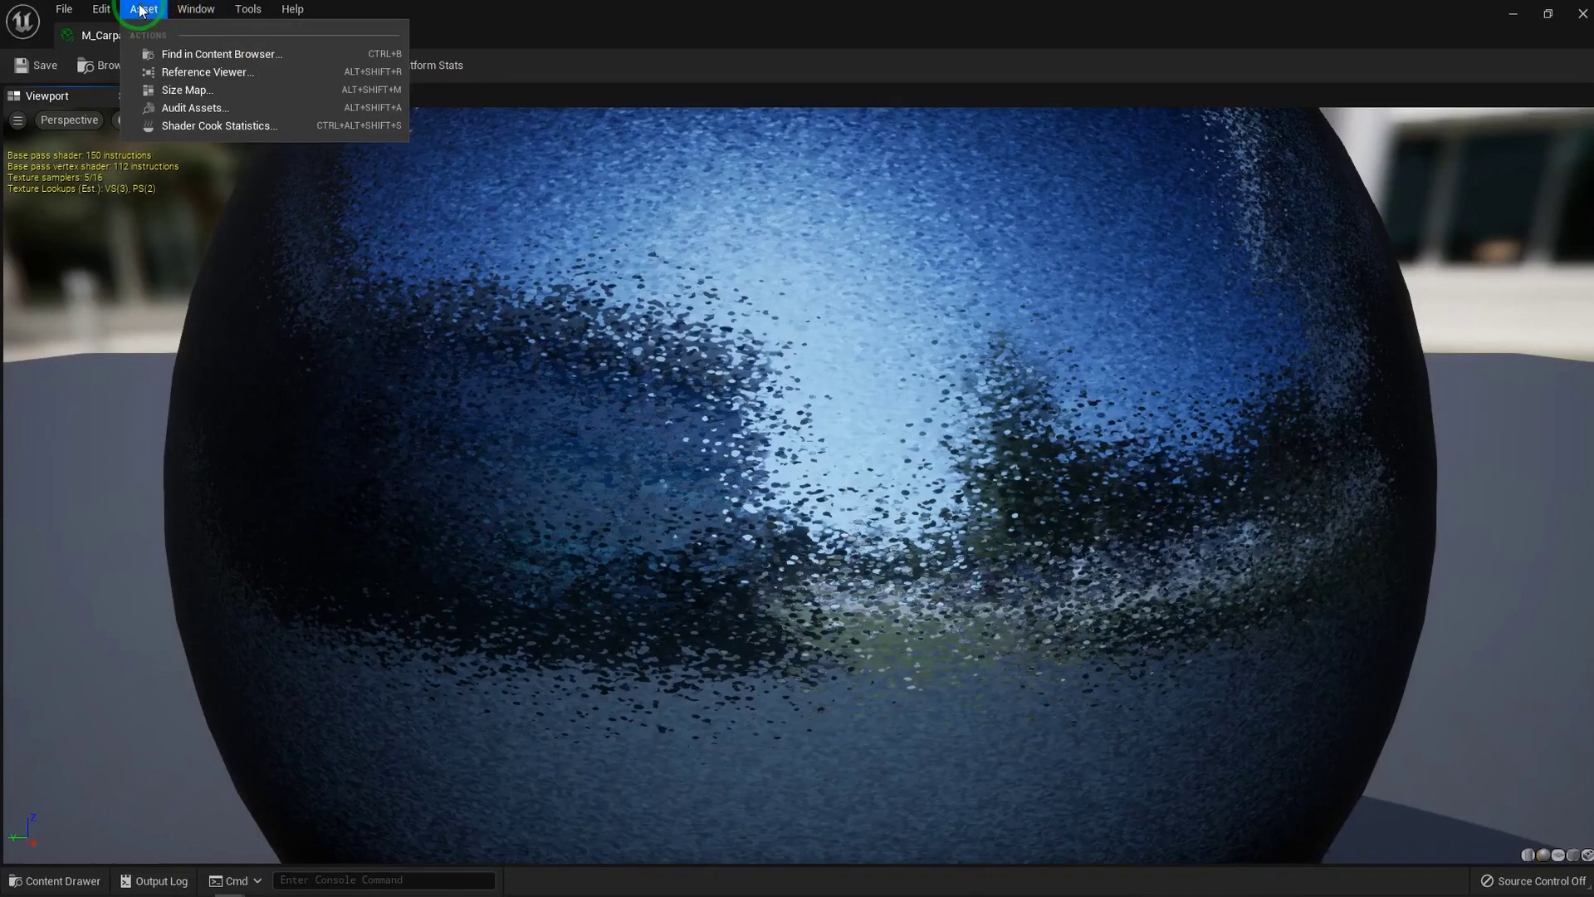
pyautogui.click(66, 10)
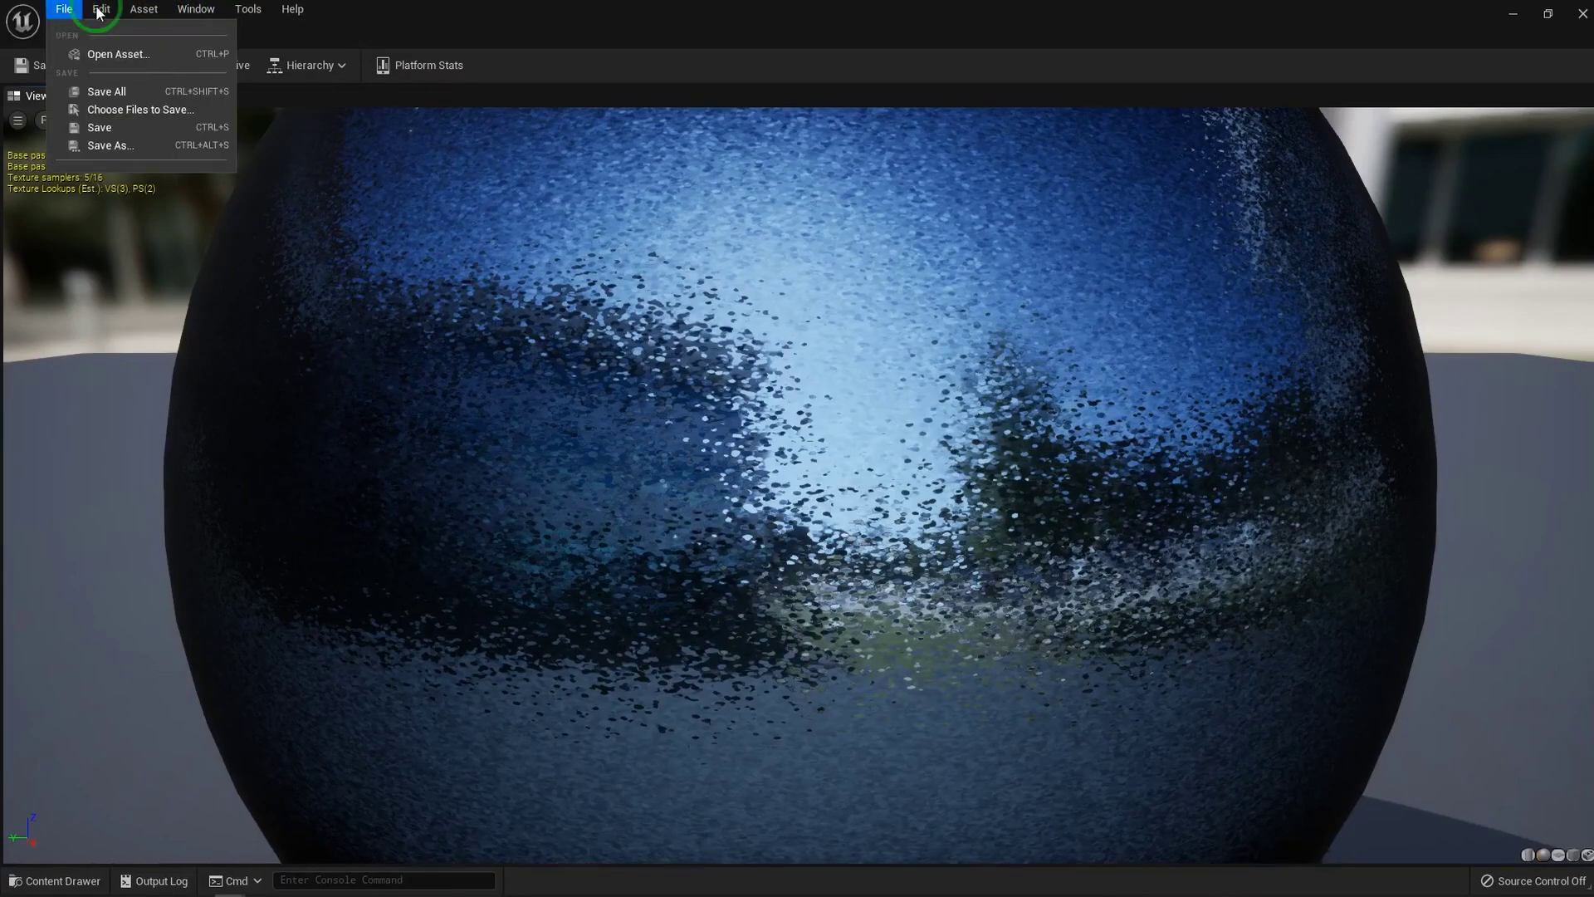
pyautogui.moveTo(196, 9)
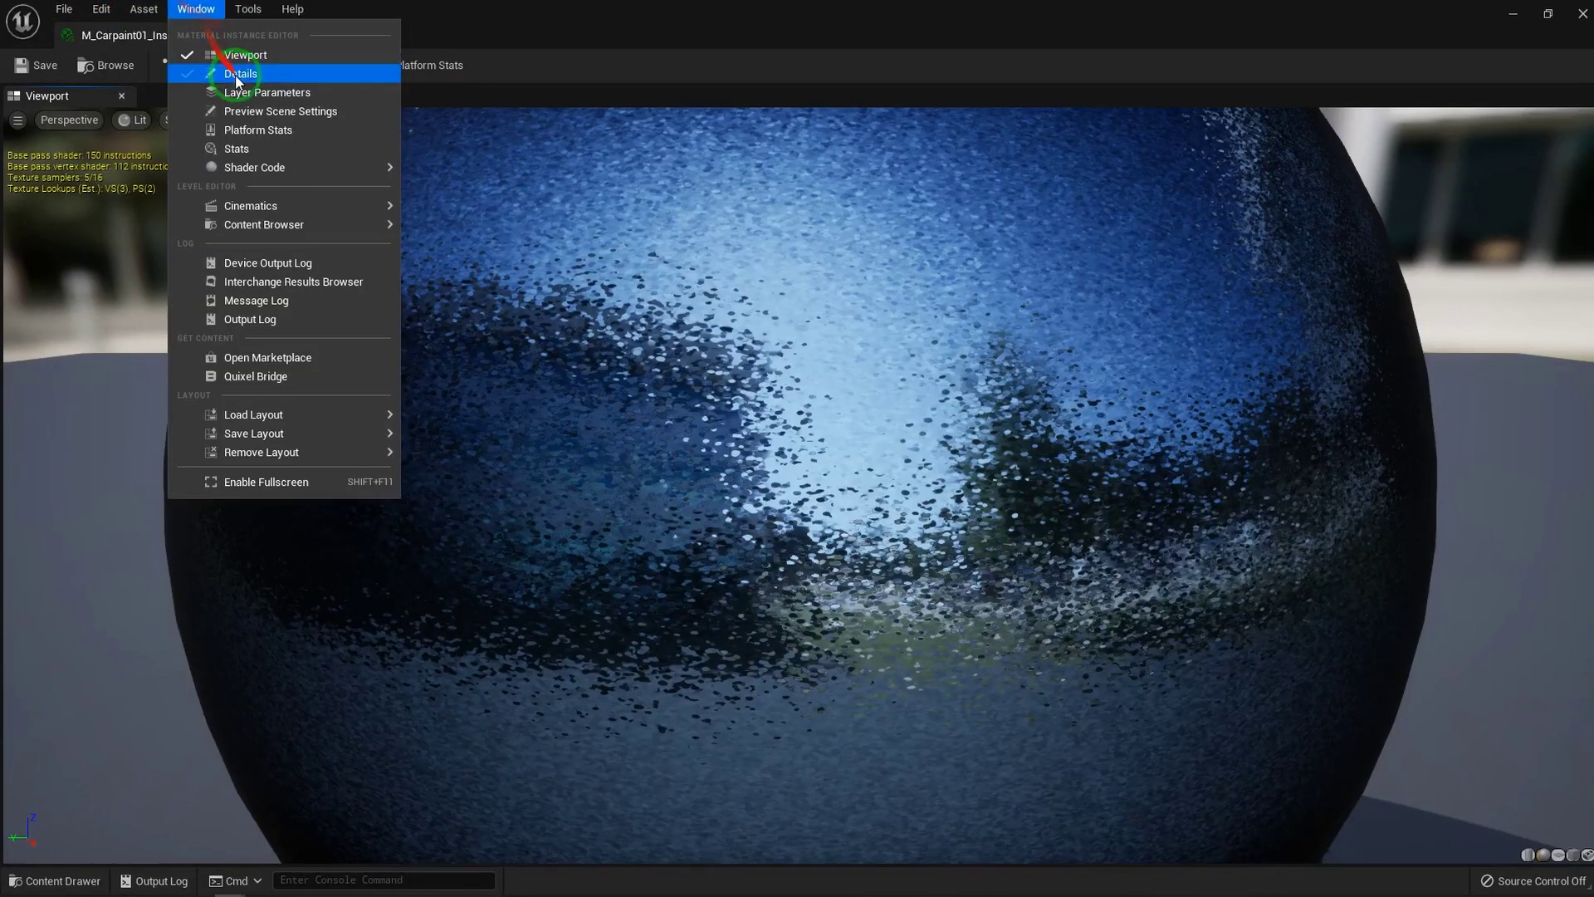
pyautogui.click(240, 74)
pyautogui.moveTo(365, 490); pyautogui.dragTo(956, 513)
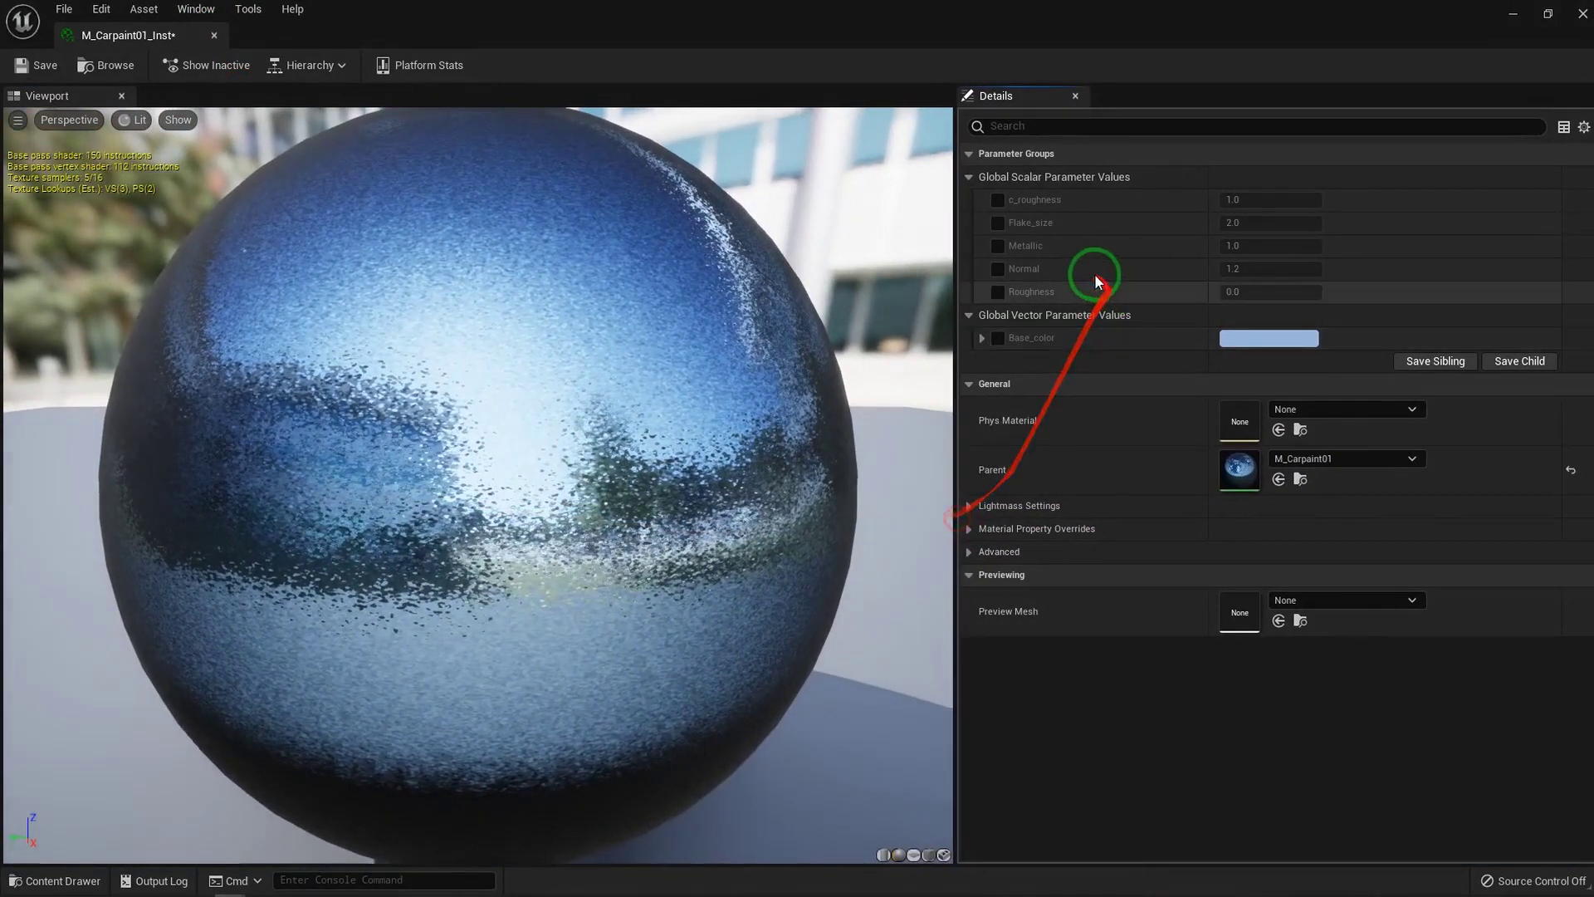
# Override the instance's Normal parameter with a value of 2, keeping the instance editor in a small window below the car
pyautogui.click(999, 269)
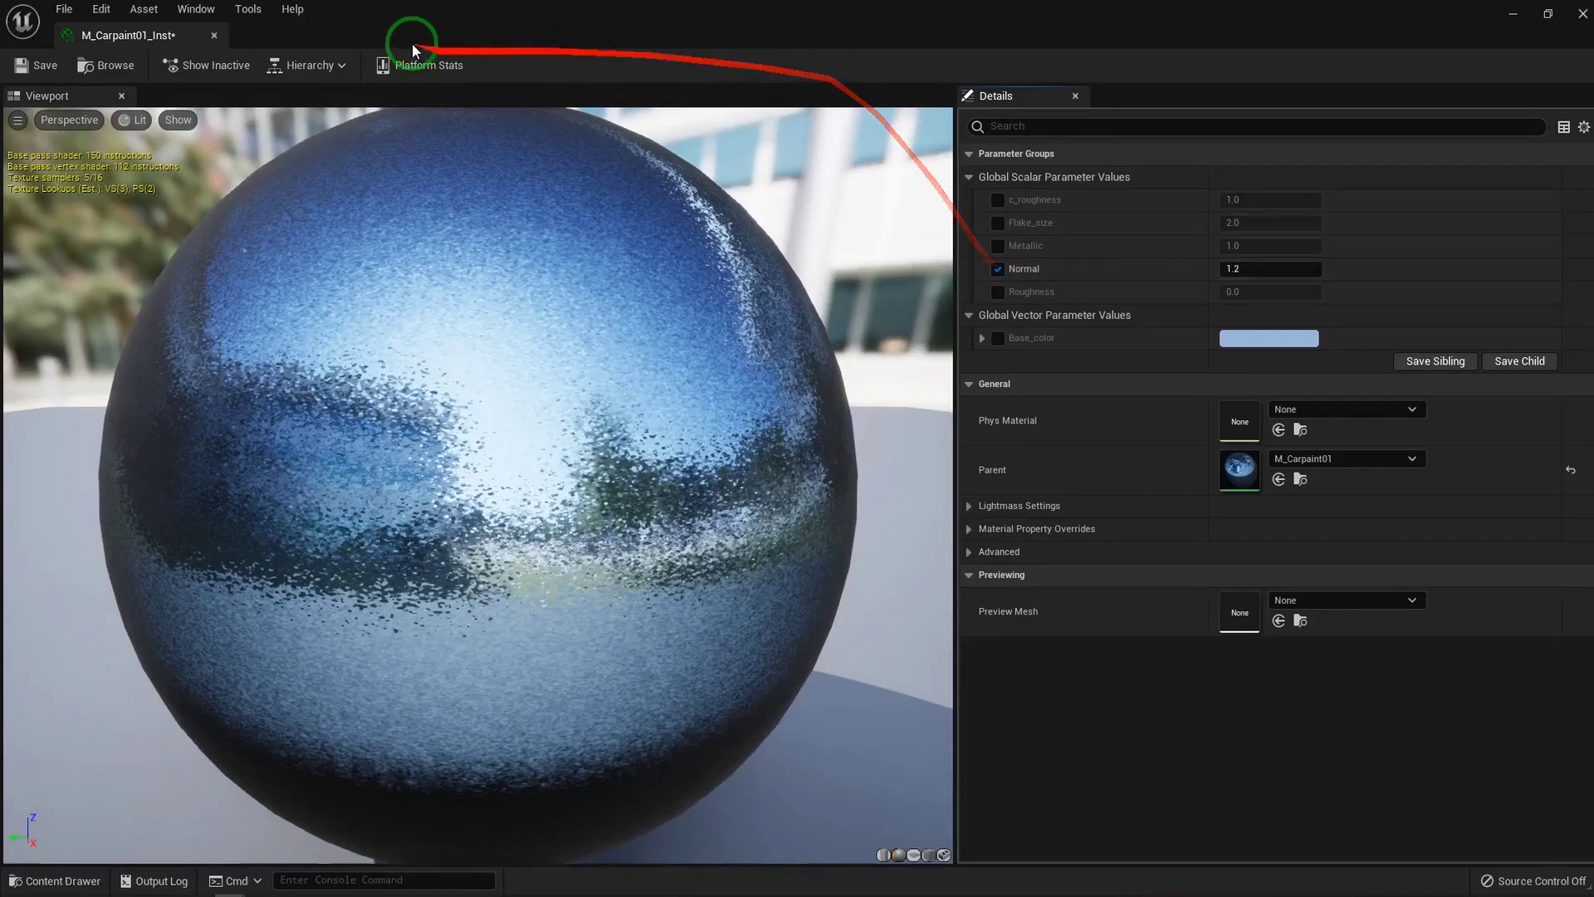
pyautogui.moveTo(131, 38); pyautogui.dragTo(336, 461)
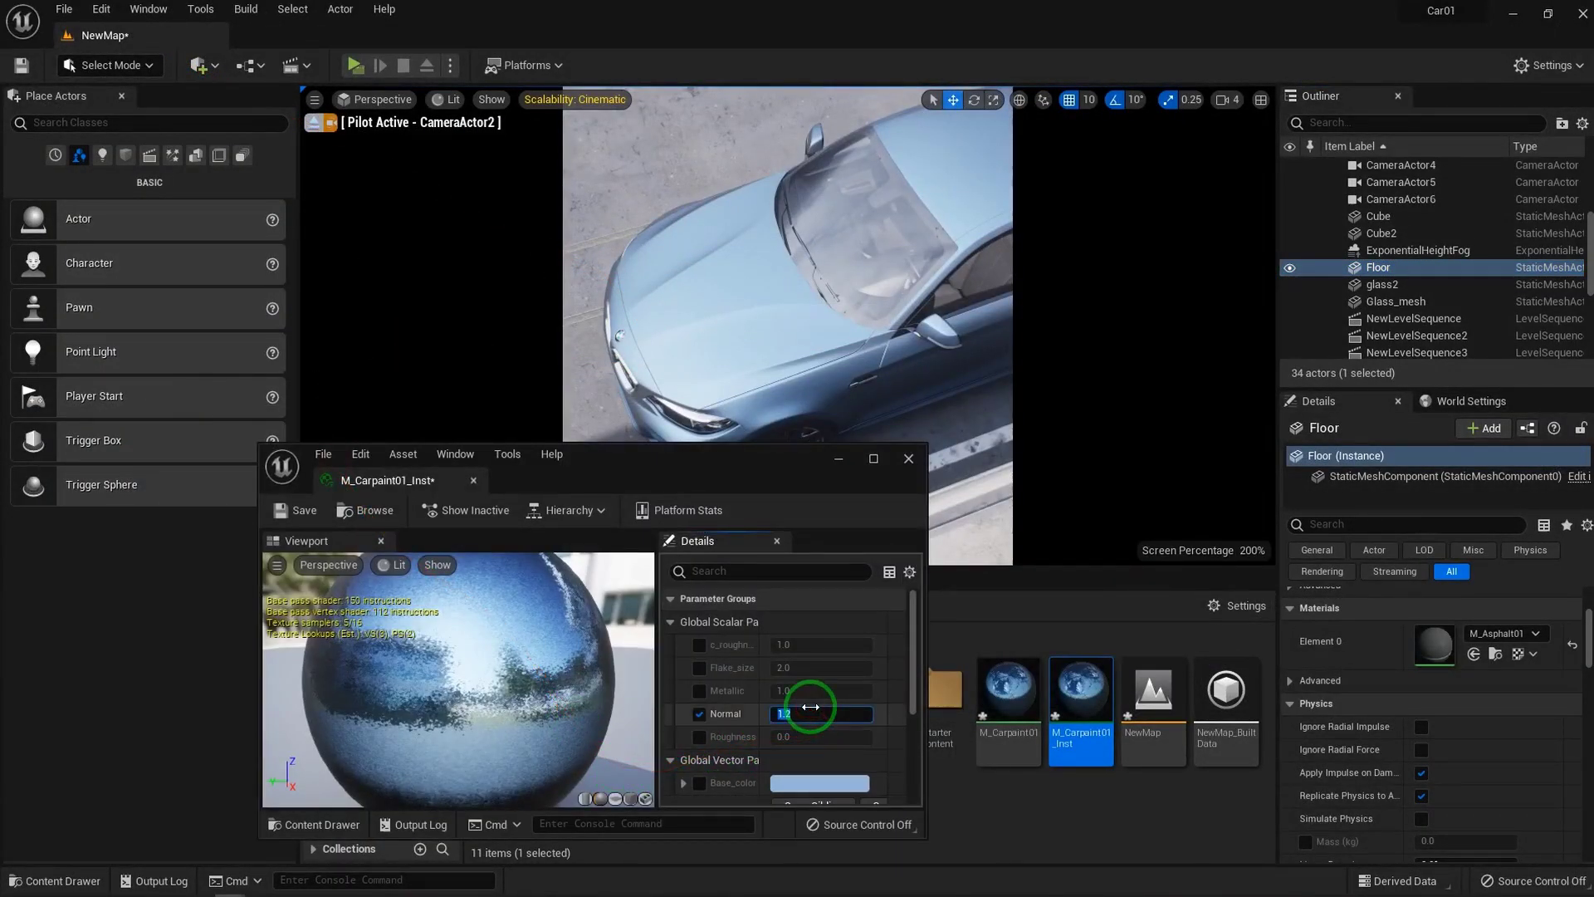
pyautogui.write('2')
pyautogui.press('Return')
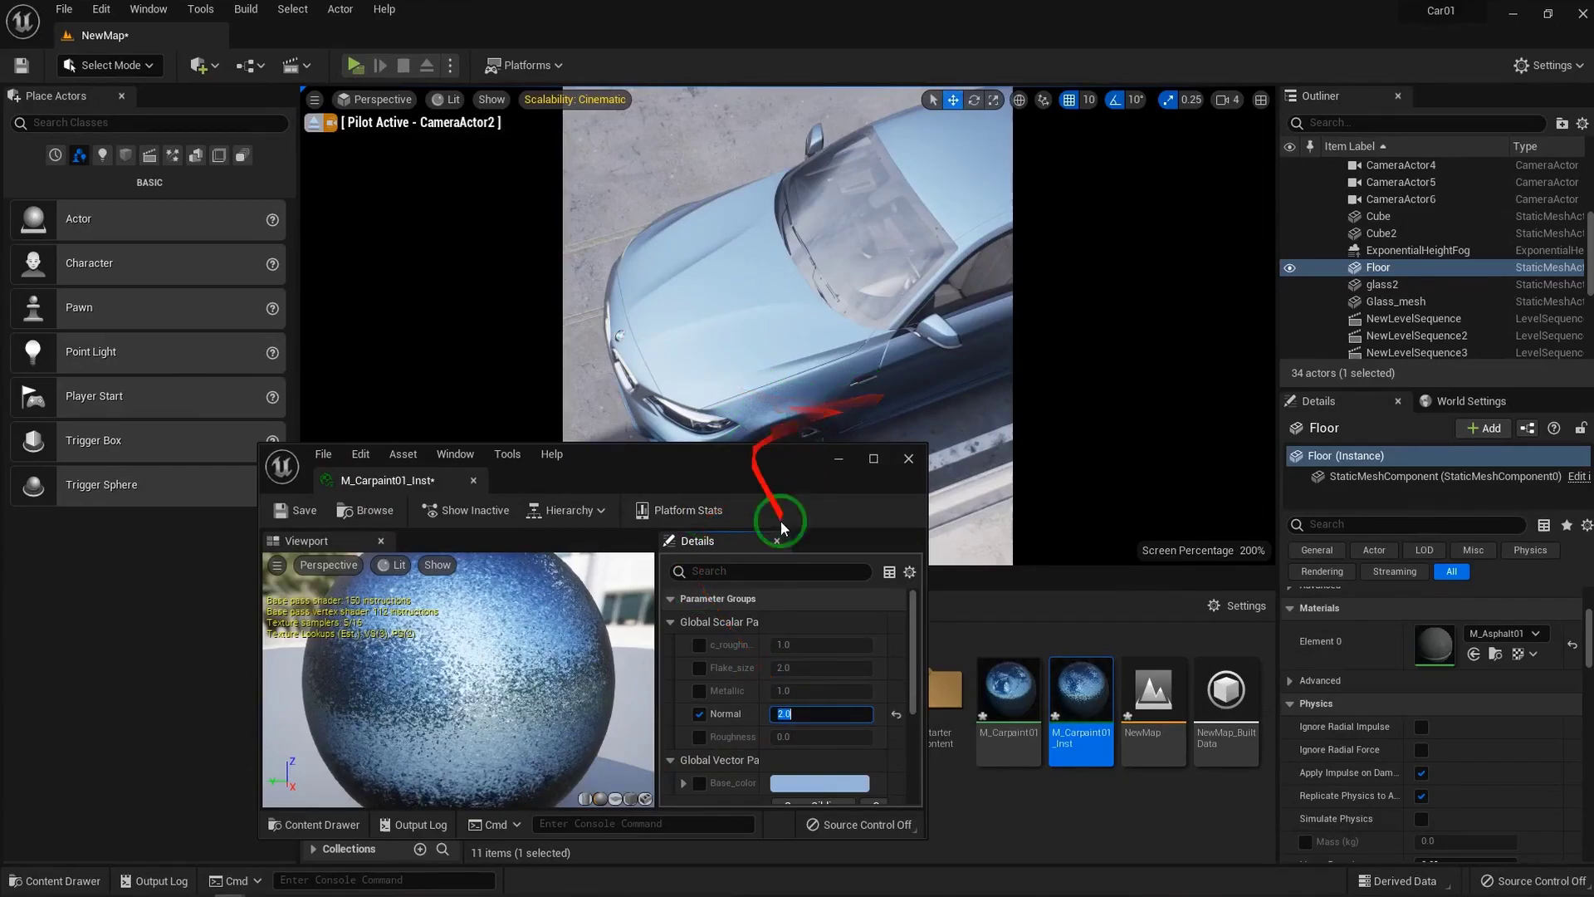
# Override the instance's Base_color parameter and pick a light blue with a hue of about 199
pyautogui.click(795, 784)
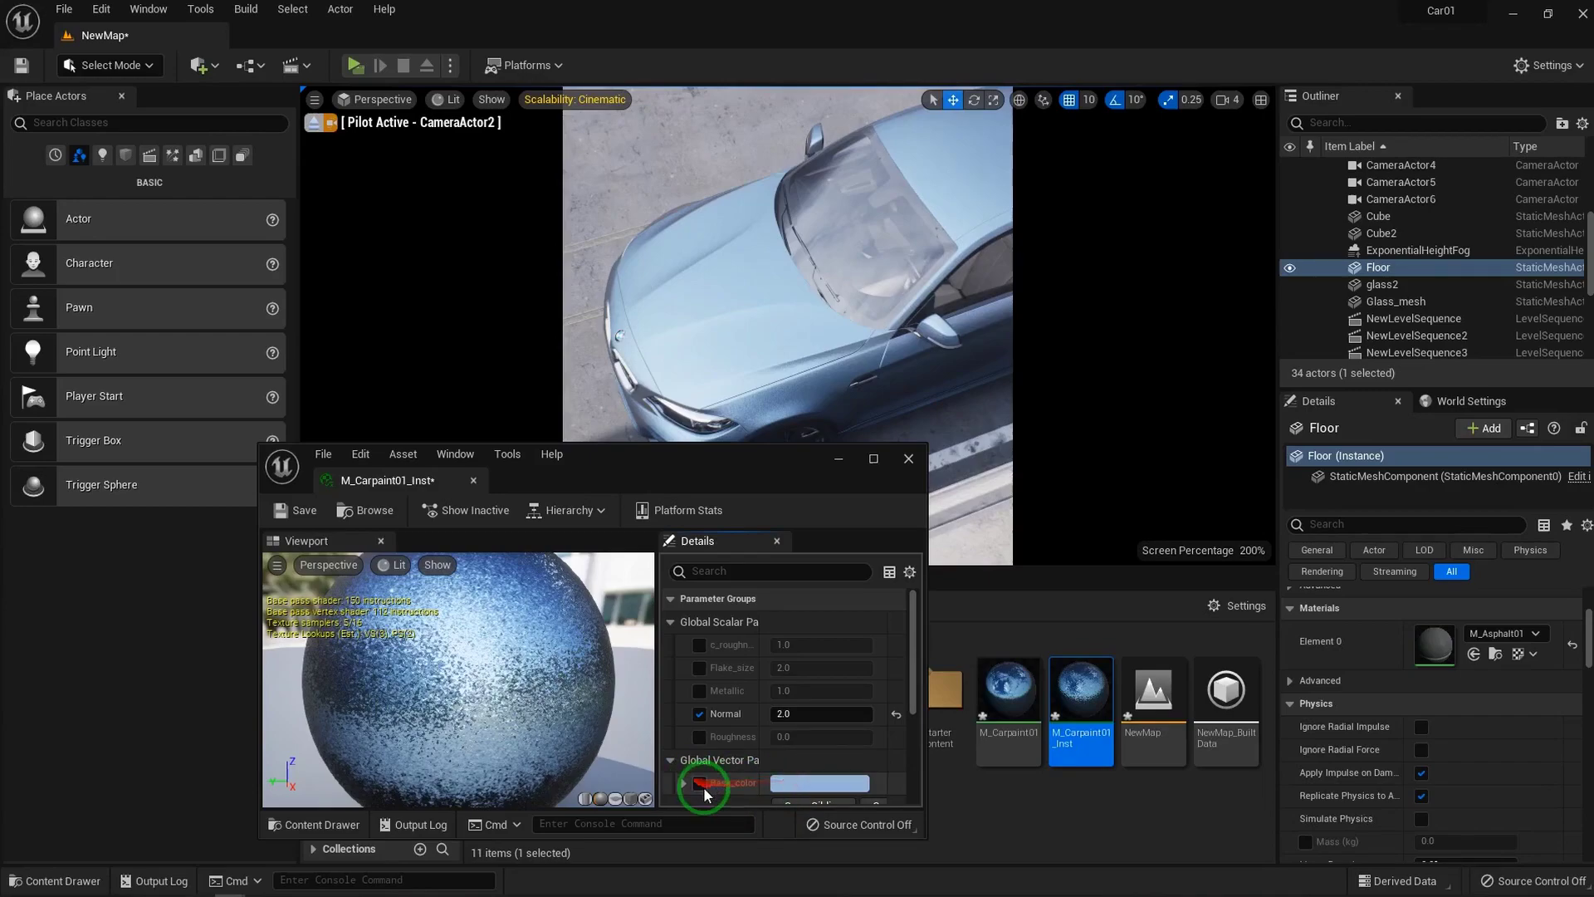
pyautogui.click(896, 537)
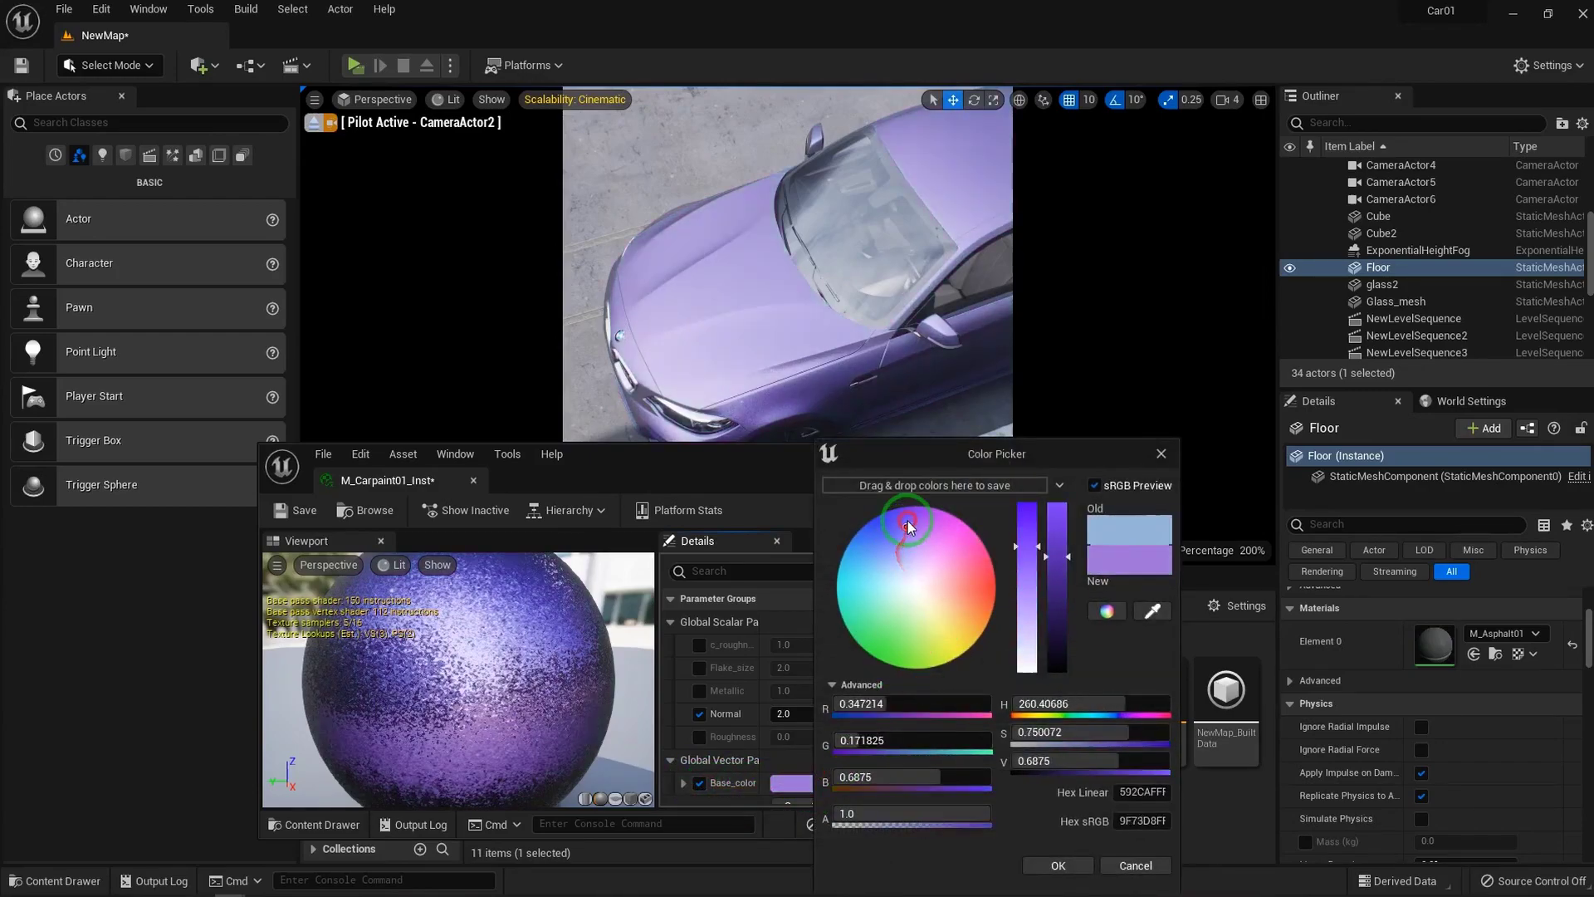
pyautogui.click(844, 531)
pyautogui.moveTo(841, 544); pyautogui.dragTo(876, 587)
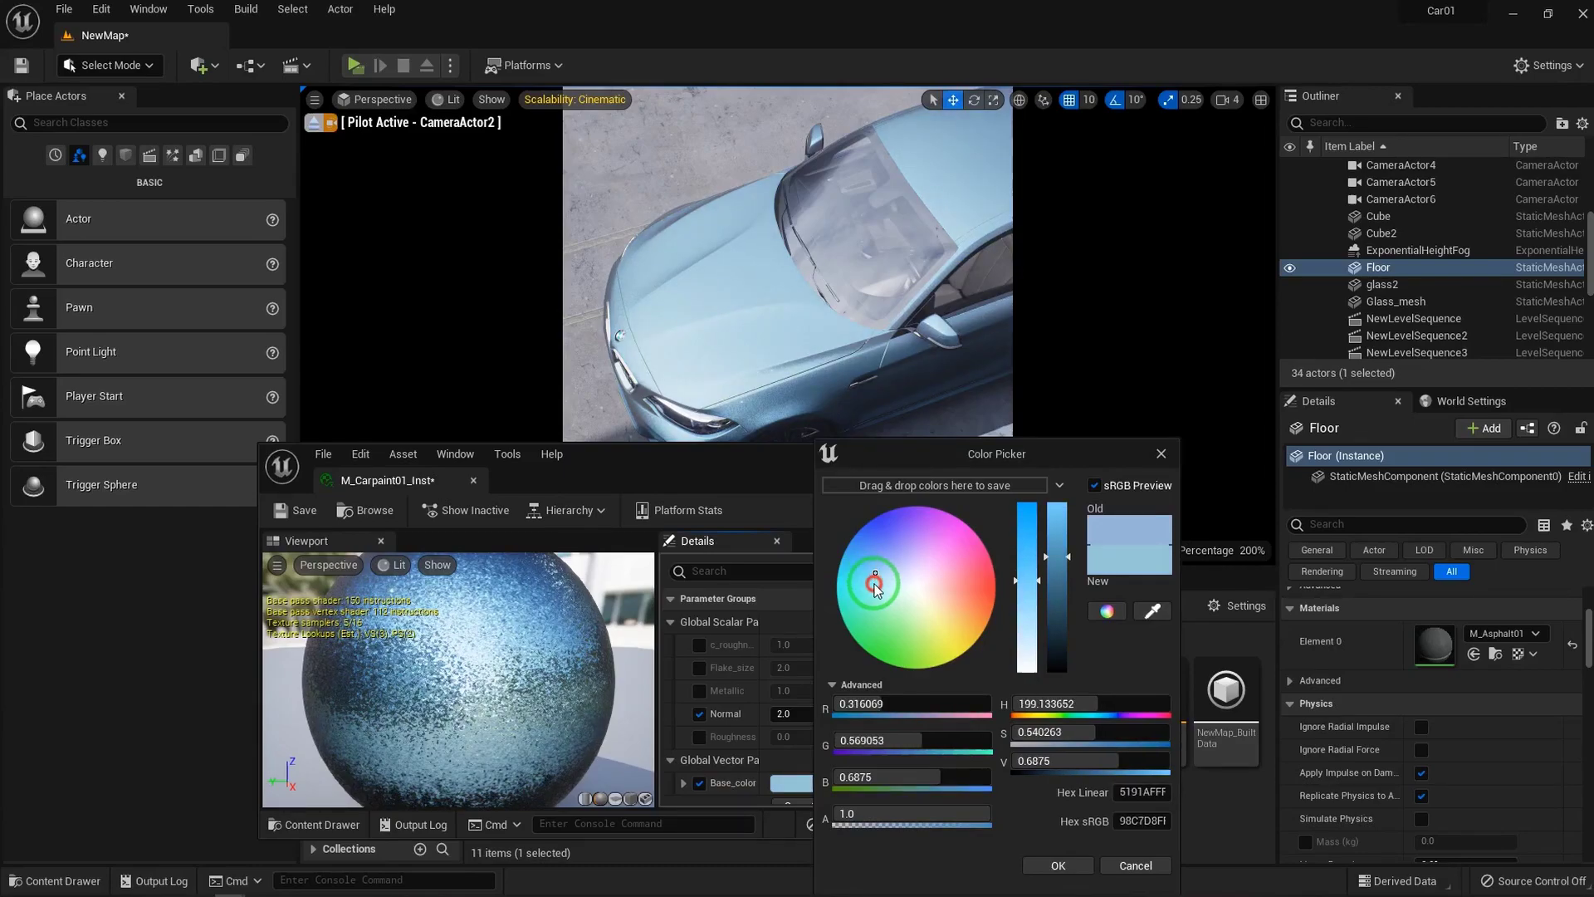
# Darken Base_color to a blue-grey with saturation and value of about 0.2 each, accept the colour and save the instance
pyautogui.click(1028, 621)
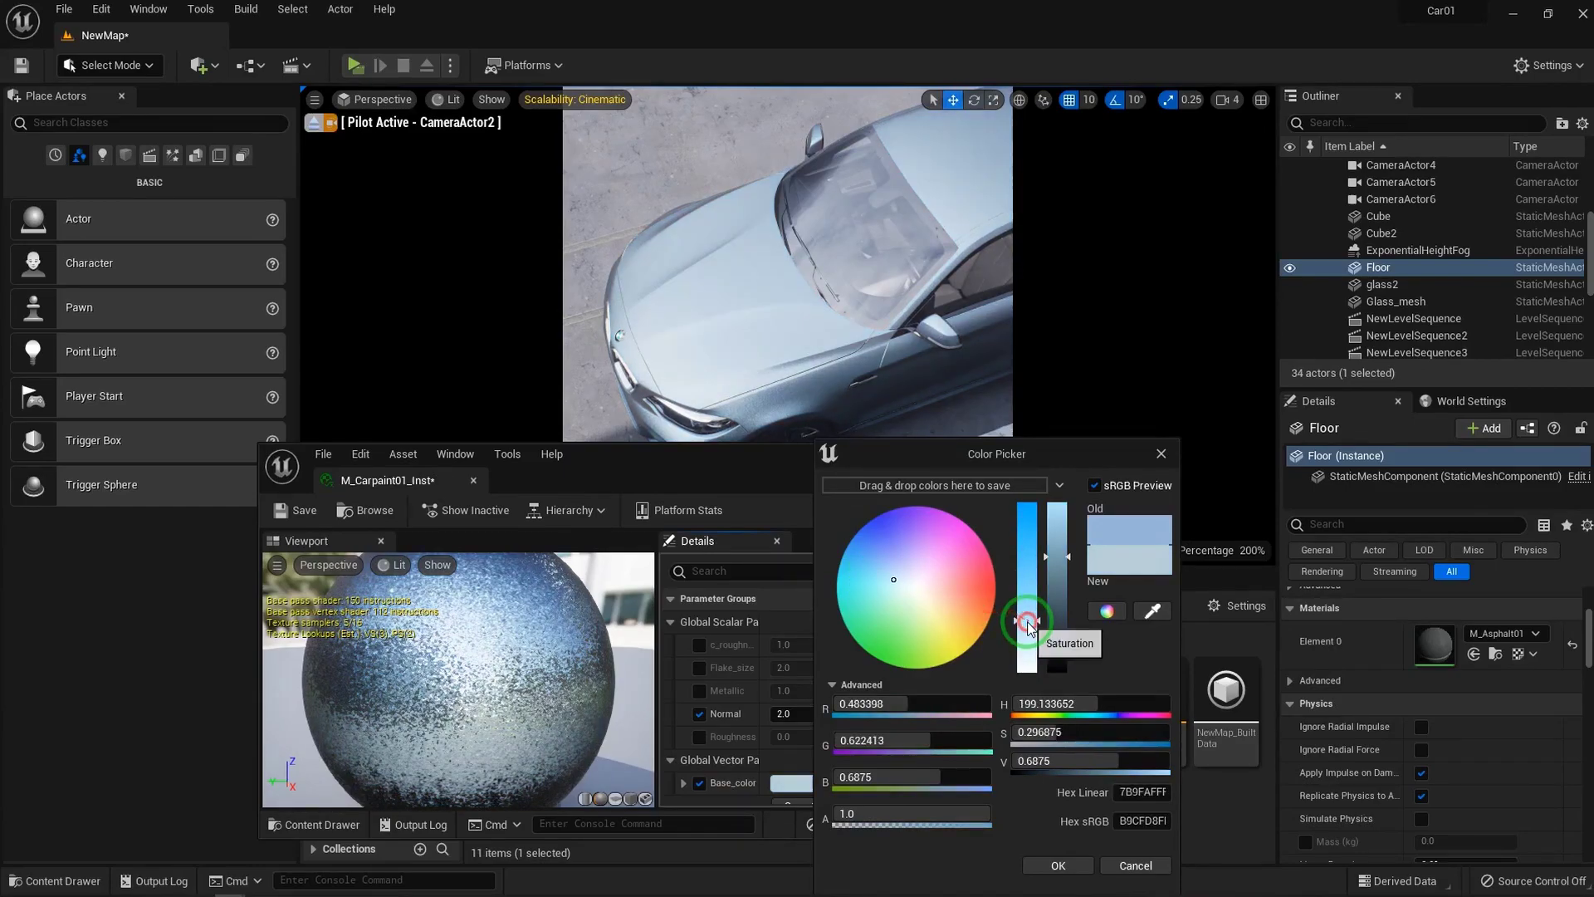
pyautogui.click(1026, 638)
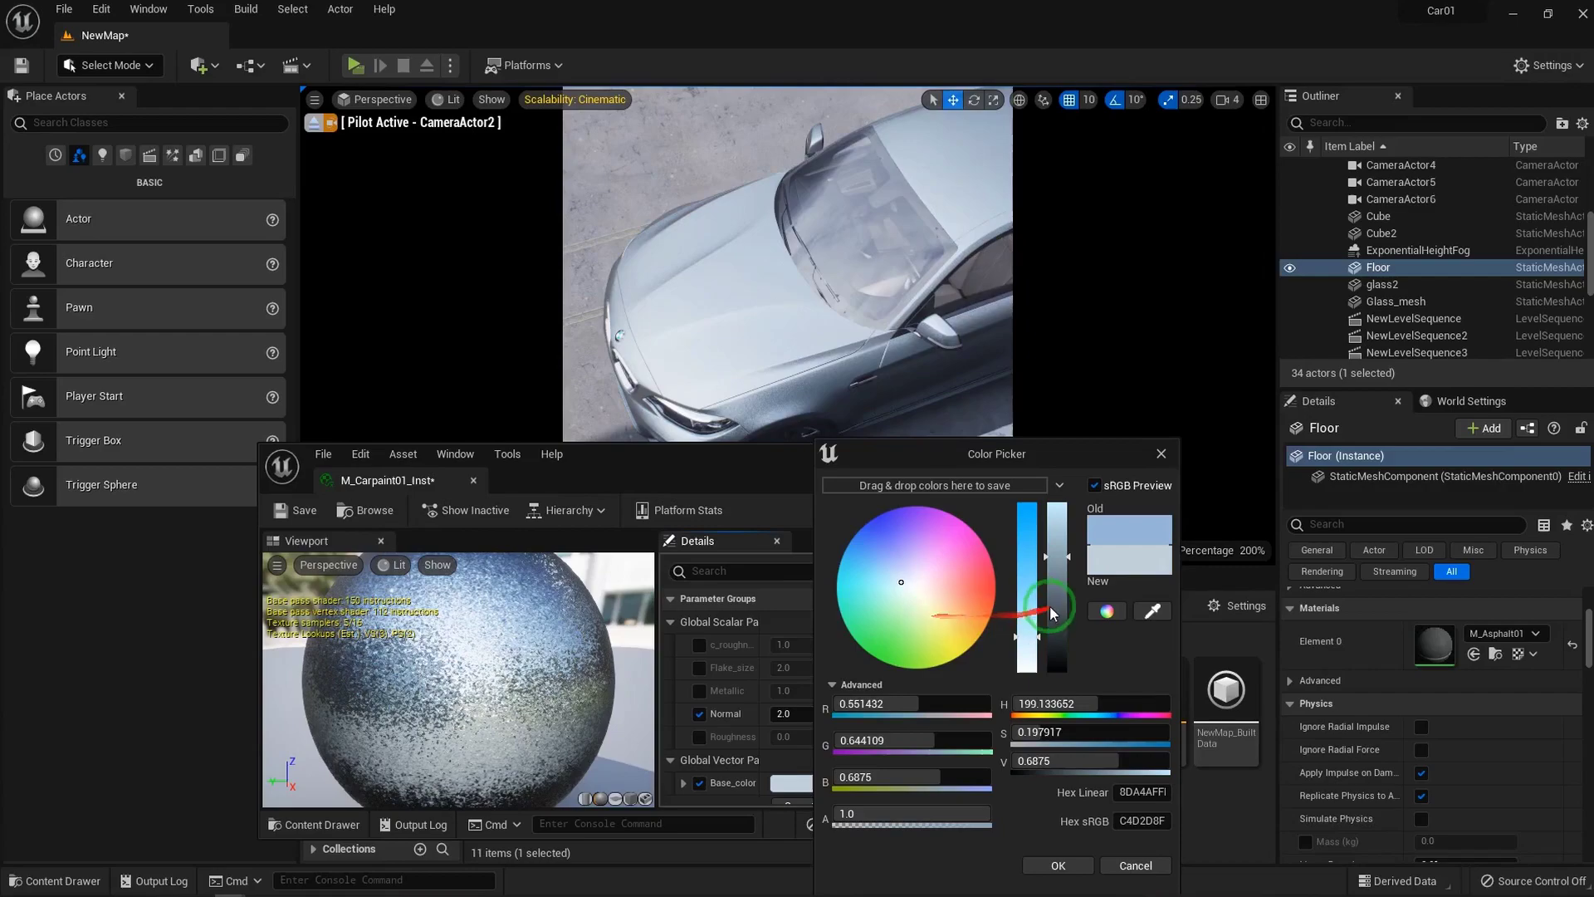
pyautogui.click(1051, 606)
pyautogui.moveTo(1058, 616); pyautogui.dragTo(1071, 651)
pyautogui.click(1064, 865)
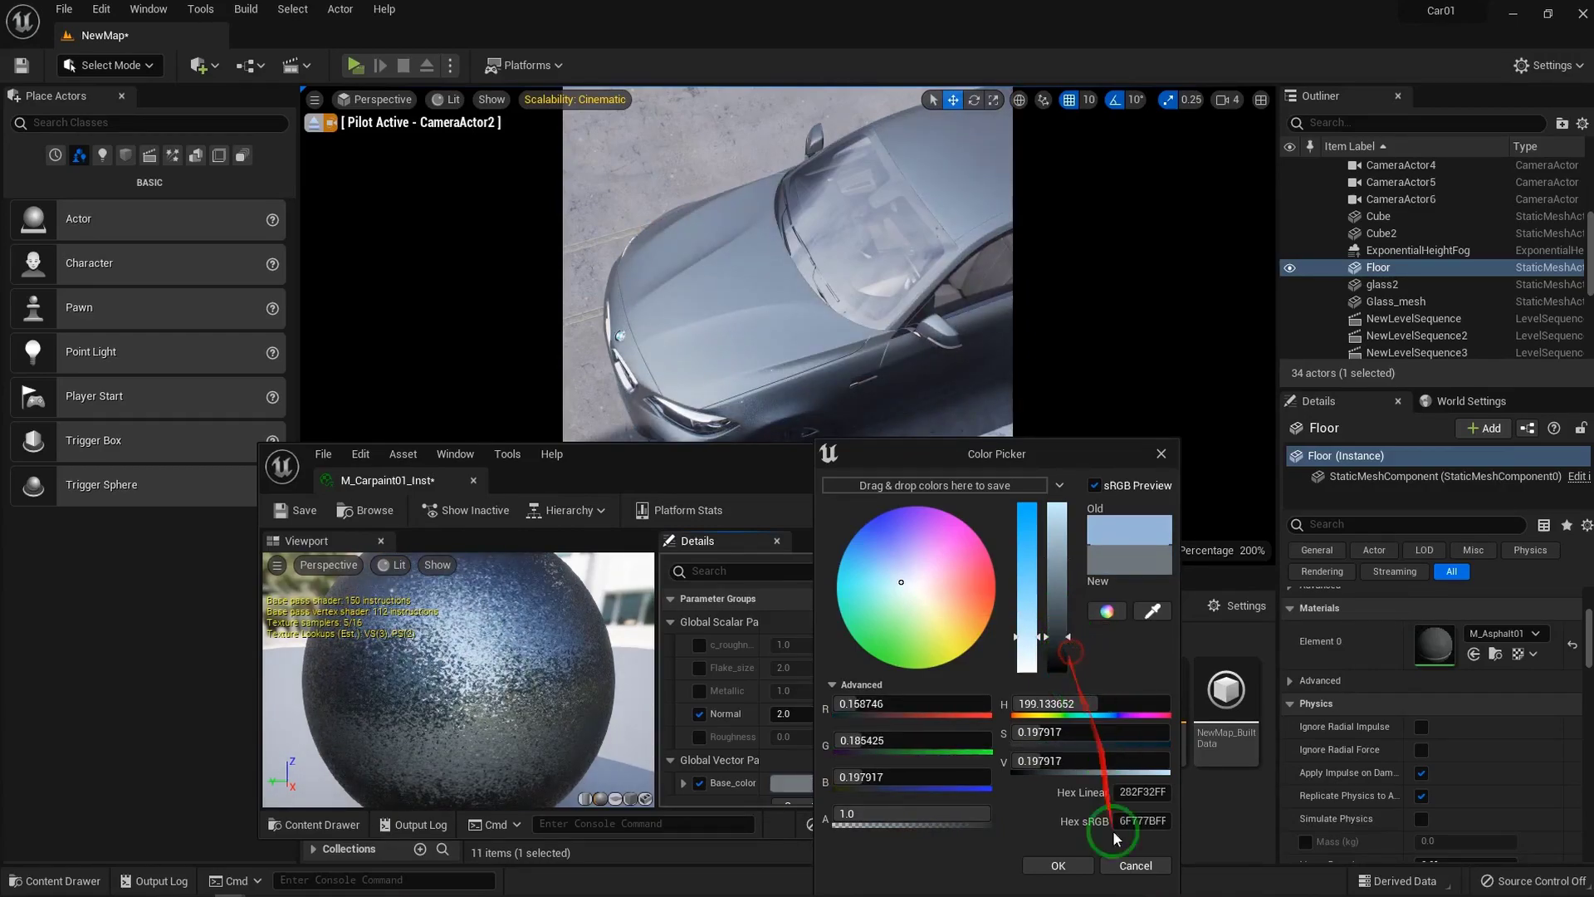
pyautogui.click(302, 512)
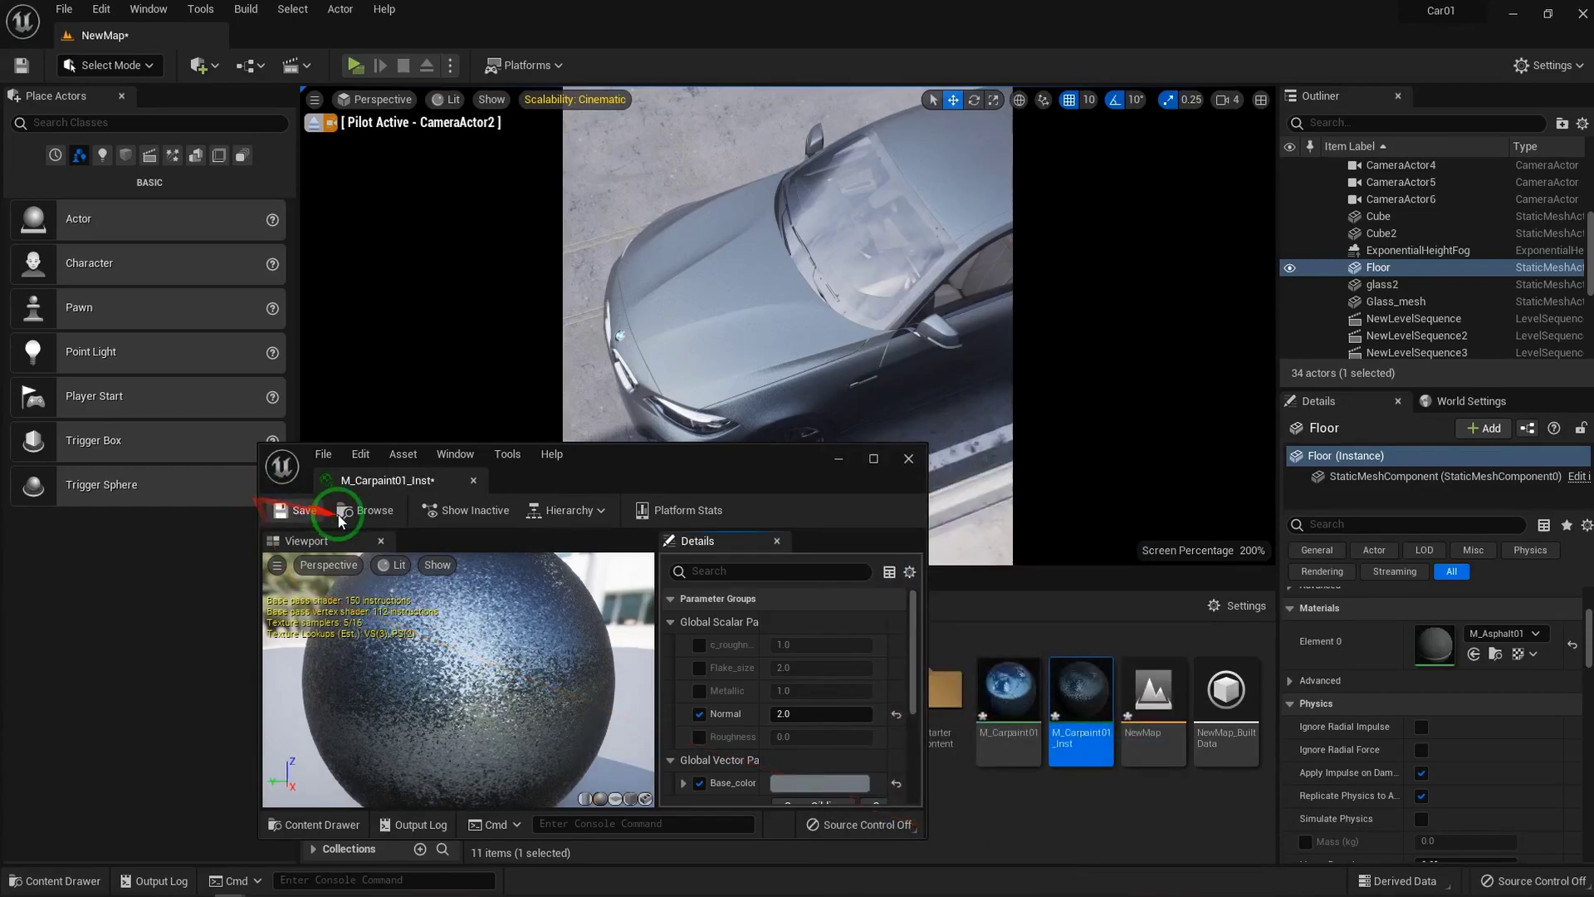
pyautogui.click(559, 409)
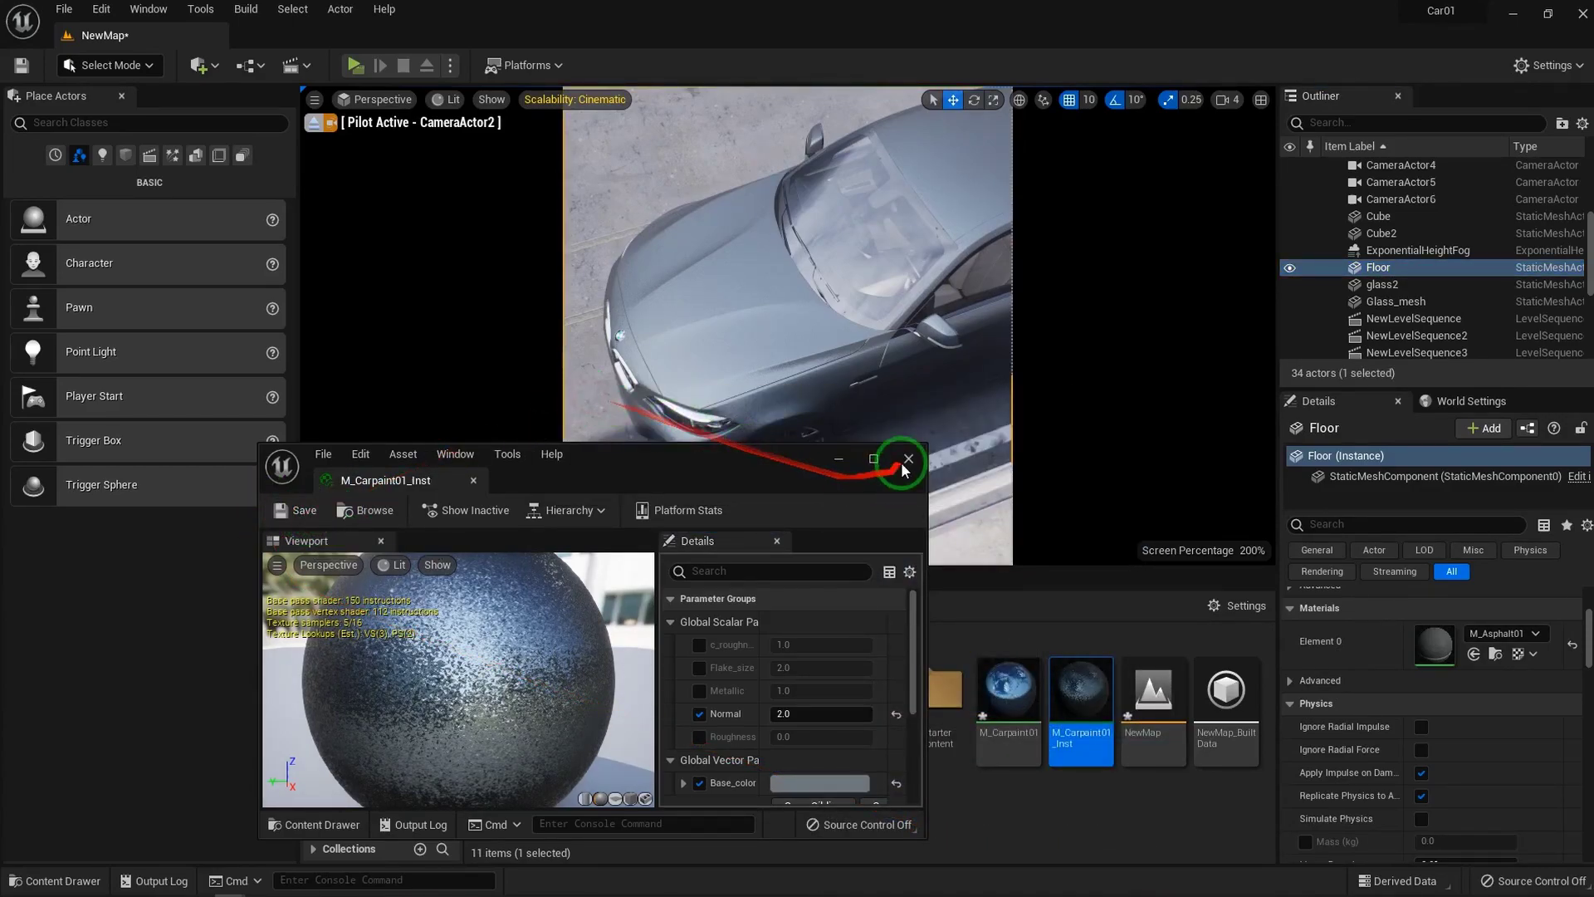
# Enable the Metallic override at 1.0 and override Flake_size with a value of 1
pyautogui.click(704, 690)
pyautogui.moveTo(819, 690)
pyautogui.mouseDown()
pyautogui.moveTo(739, 688)
pyautogui.moveTo(865, 680)
pyautogui.moveTo(784, 694)
pyautogui.mouseUp()
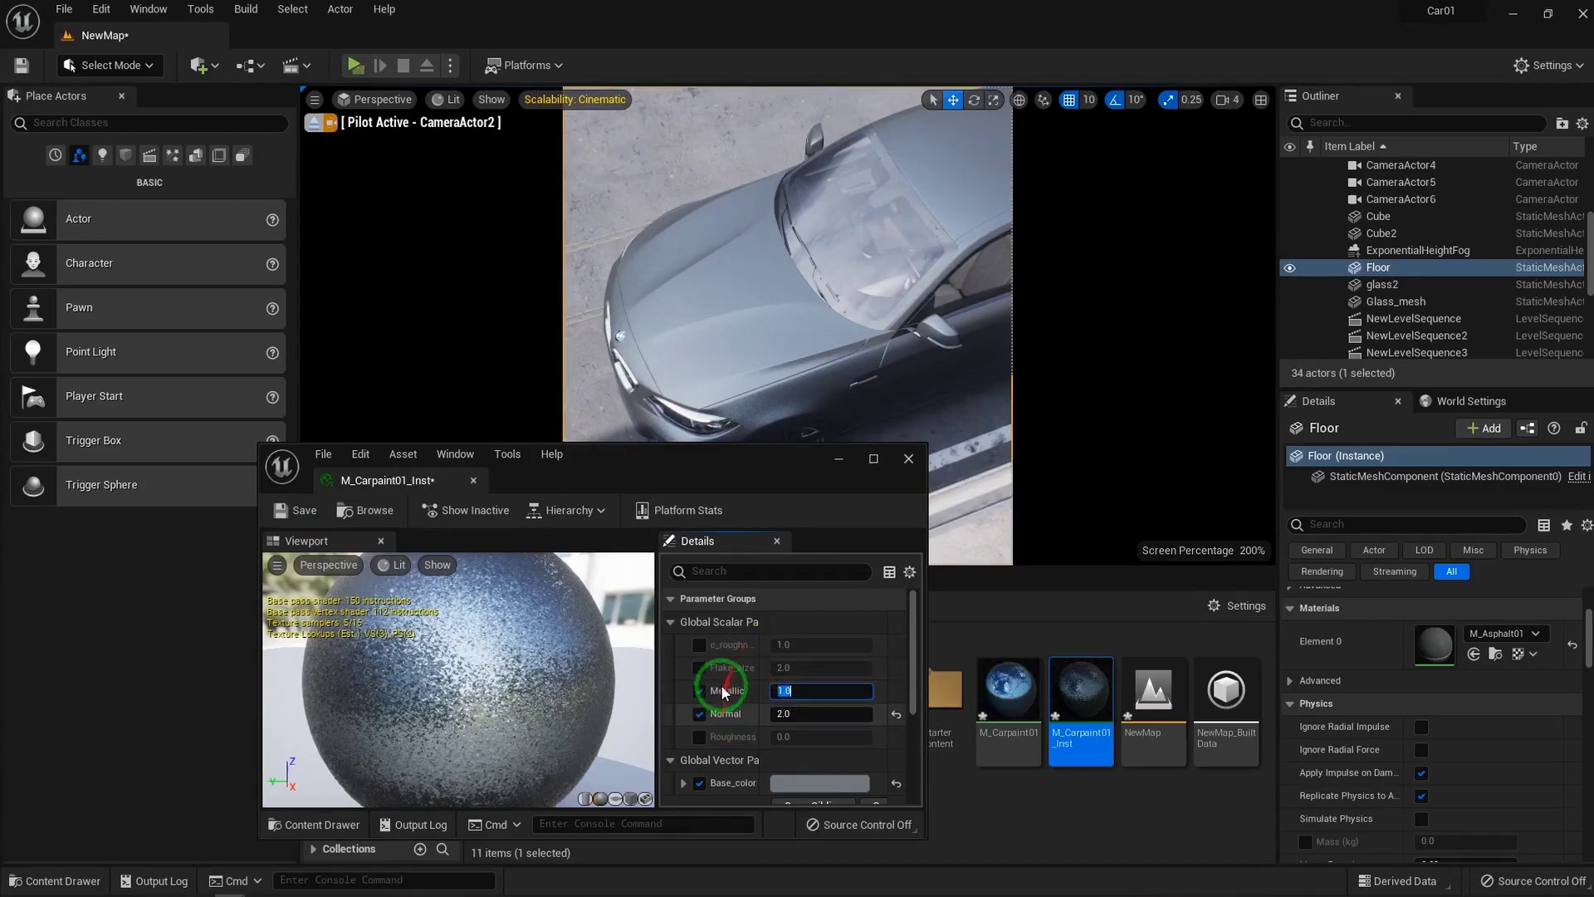
pyautogui.click(700, 668)
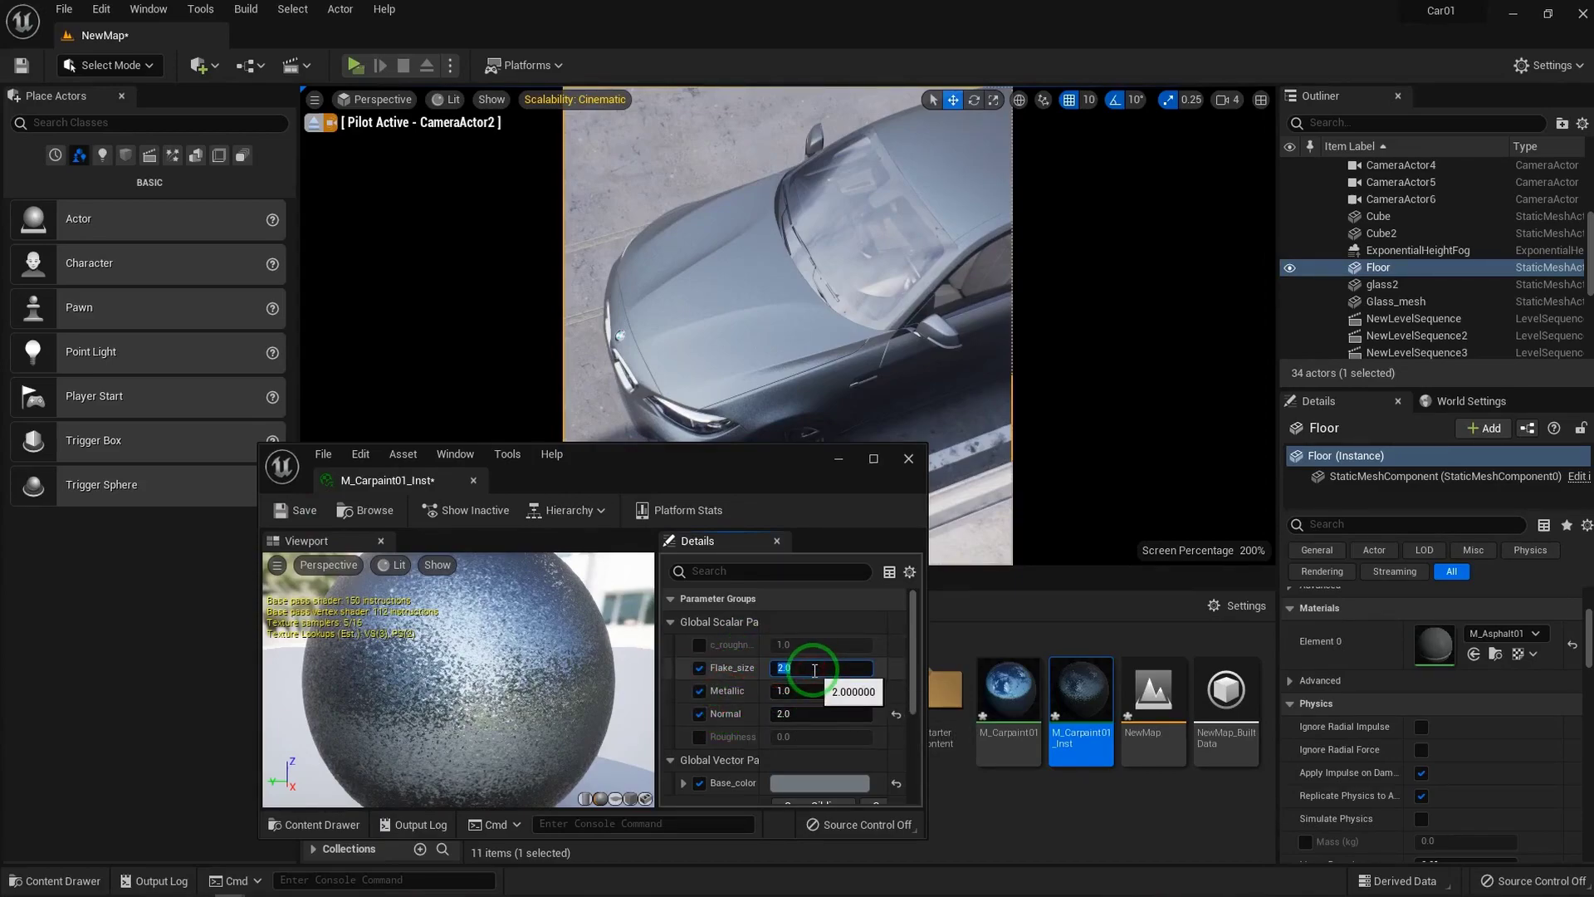
pyautogui.click(814, 670)
pyautogui.write('1')
pyautogui.press('Return')
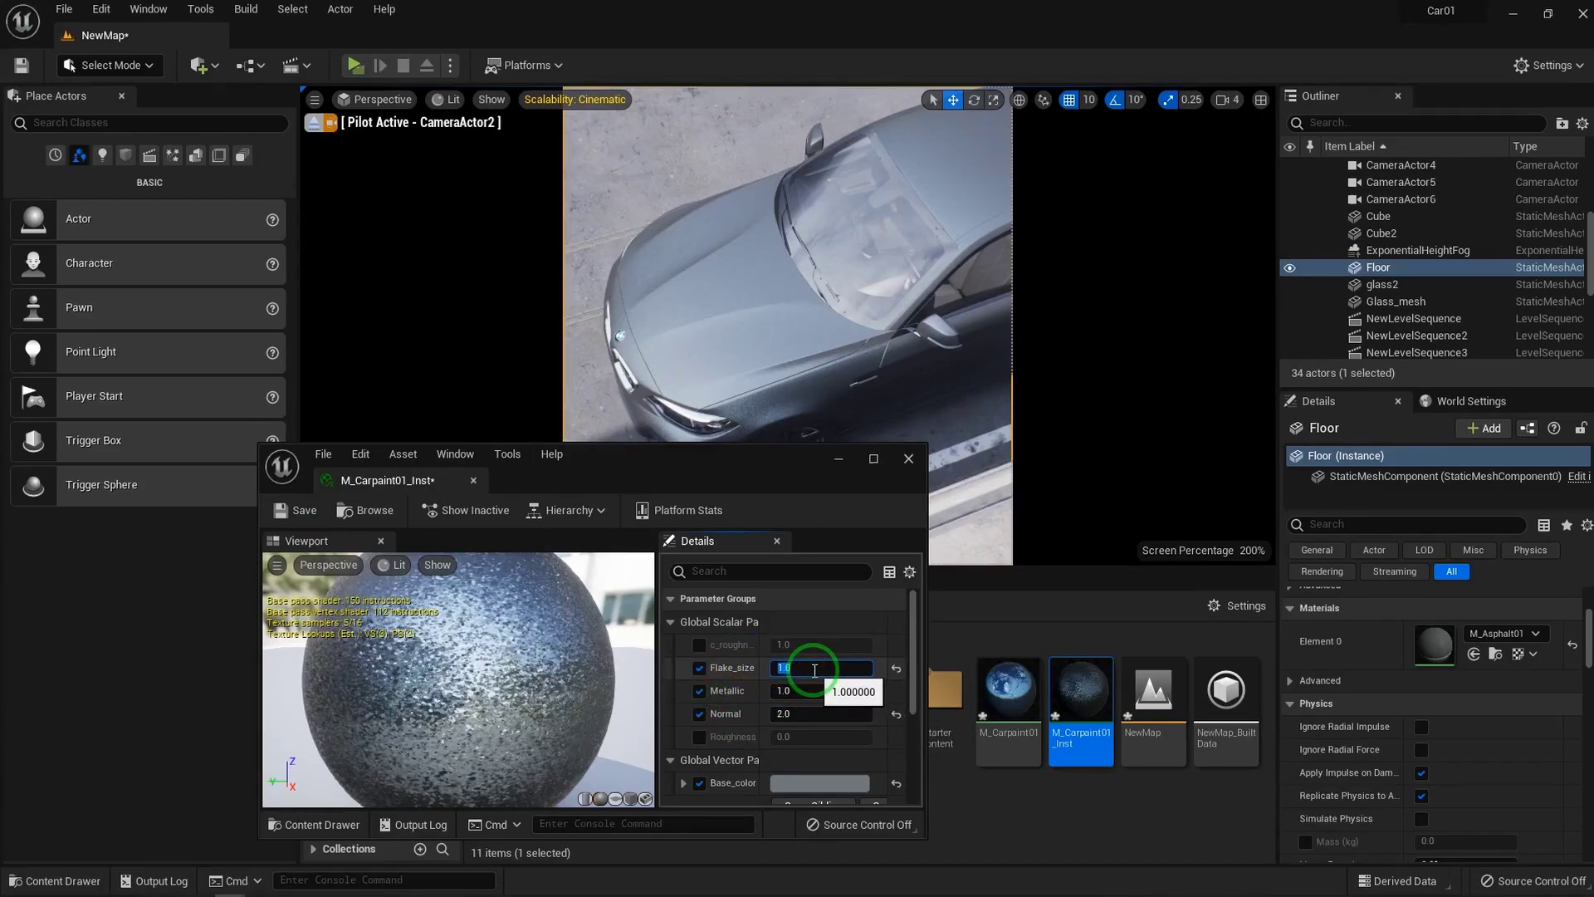
# Try Flake_size values of 0.5 and 3 to compare the flakes, and return it to 1
pyautogui.write('0.5')
pyautogui.press('Return')
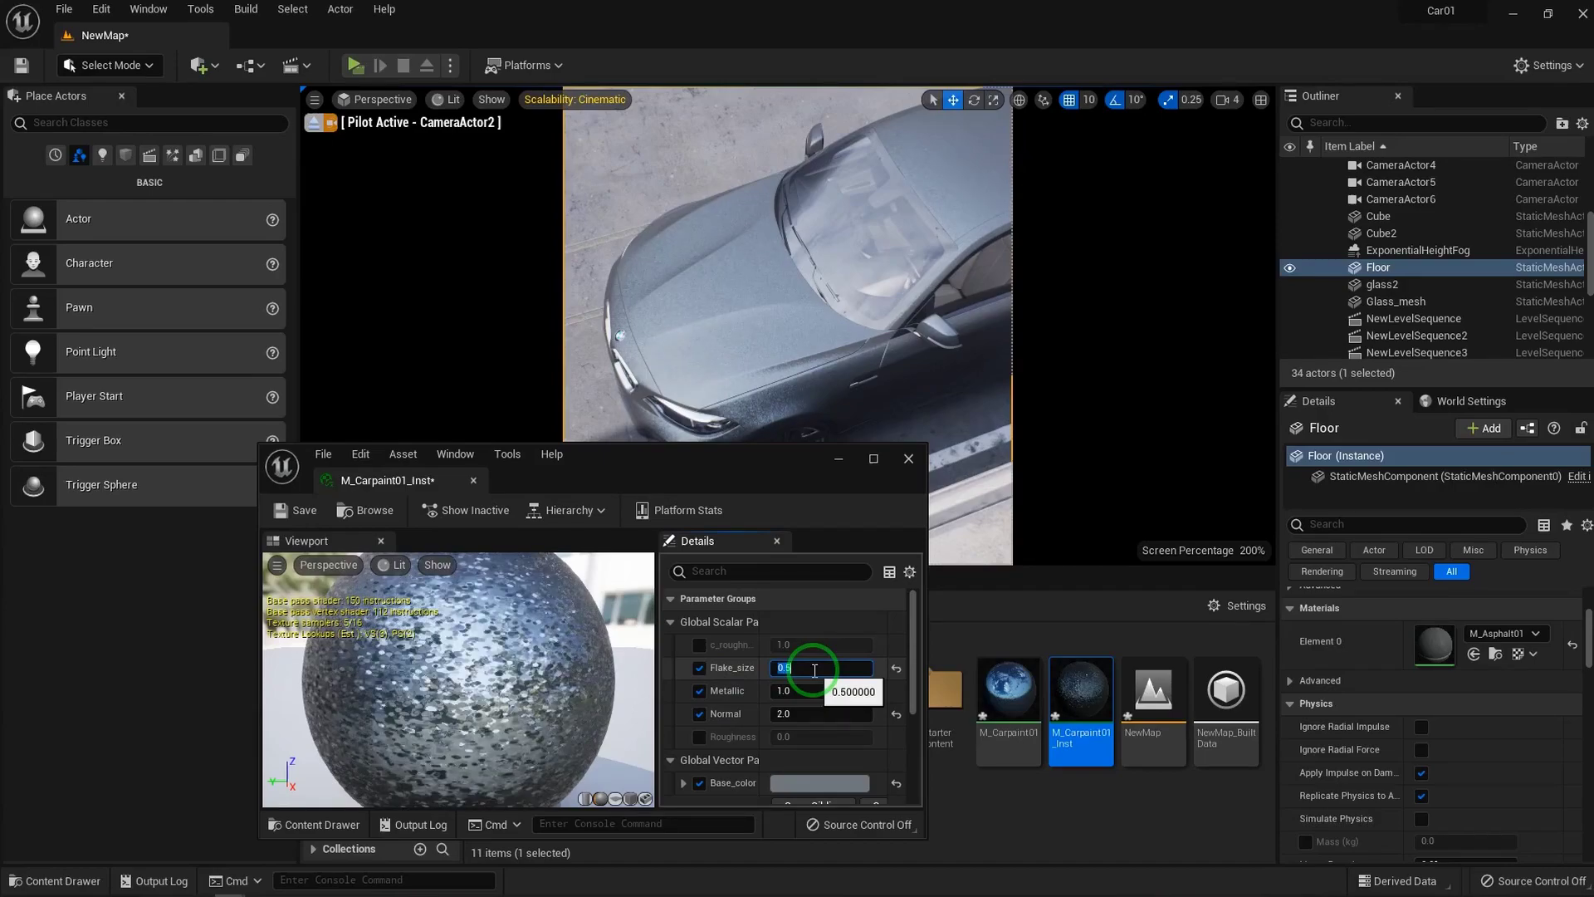
pyautogui.write('3')
pyautogui.press('Return')
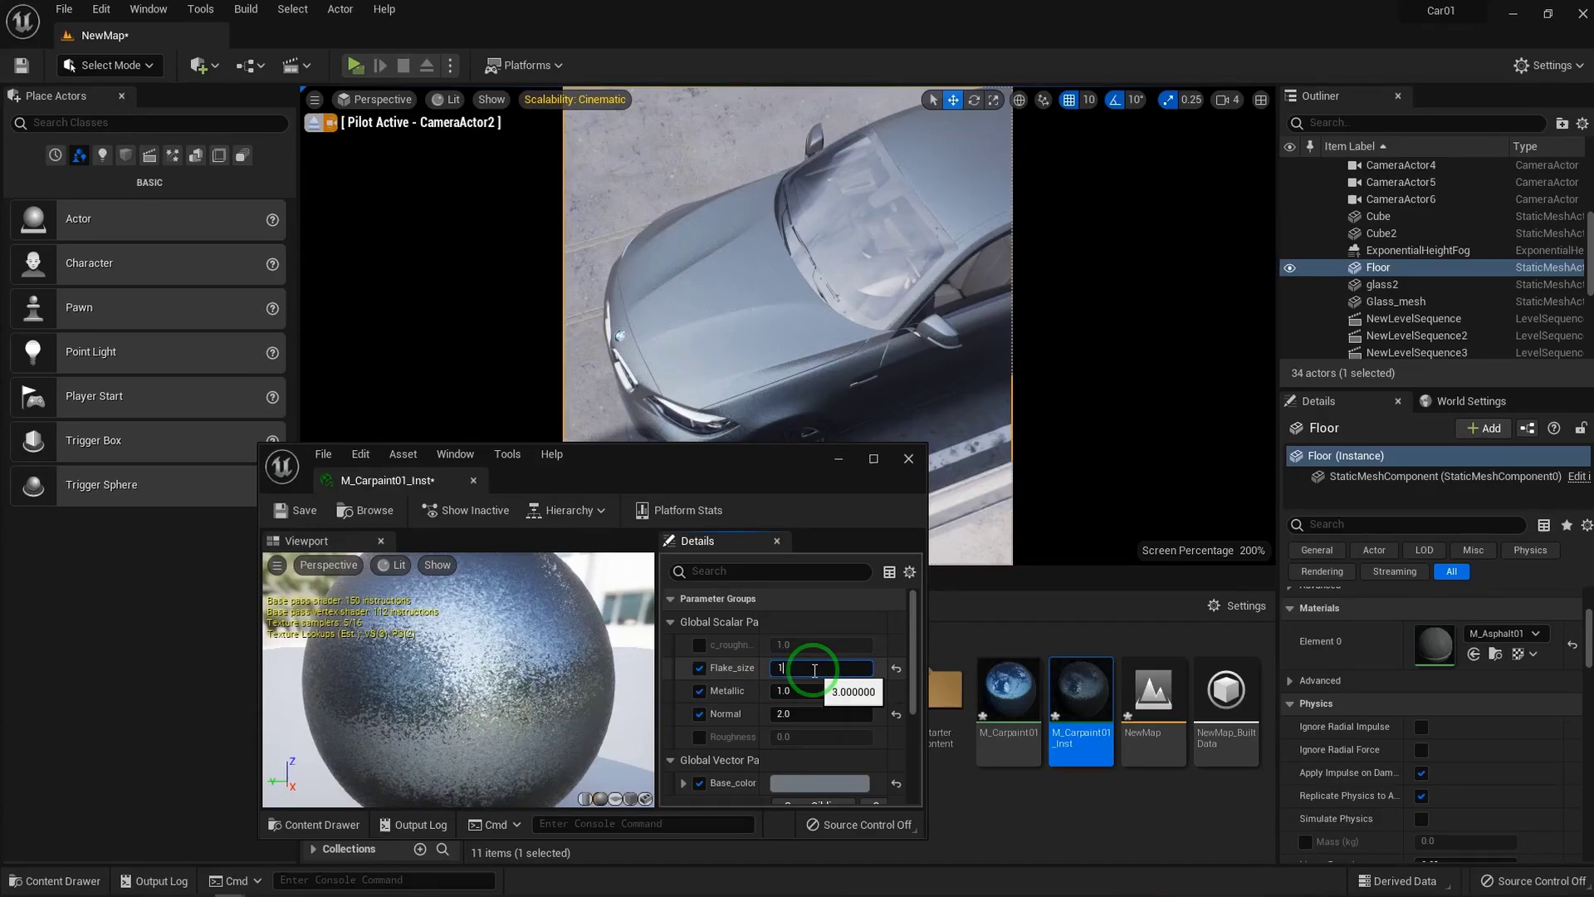
pyautogui.write('1')
pyautogui.press('Return')
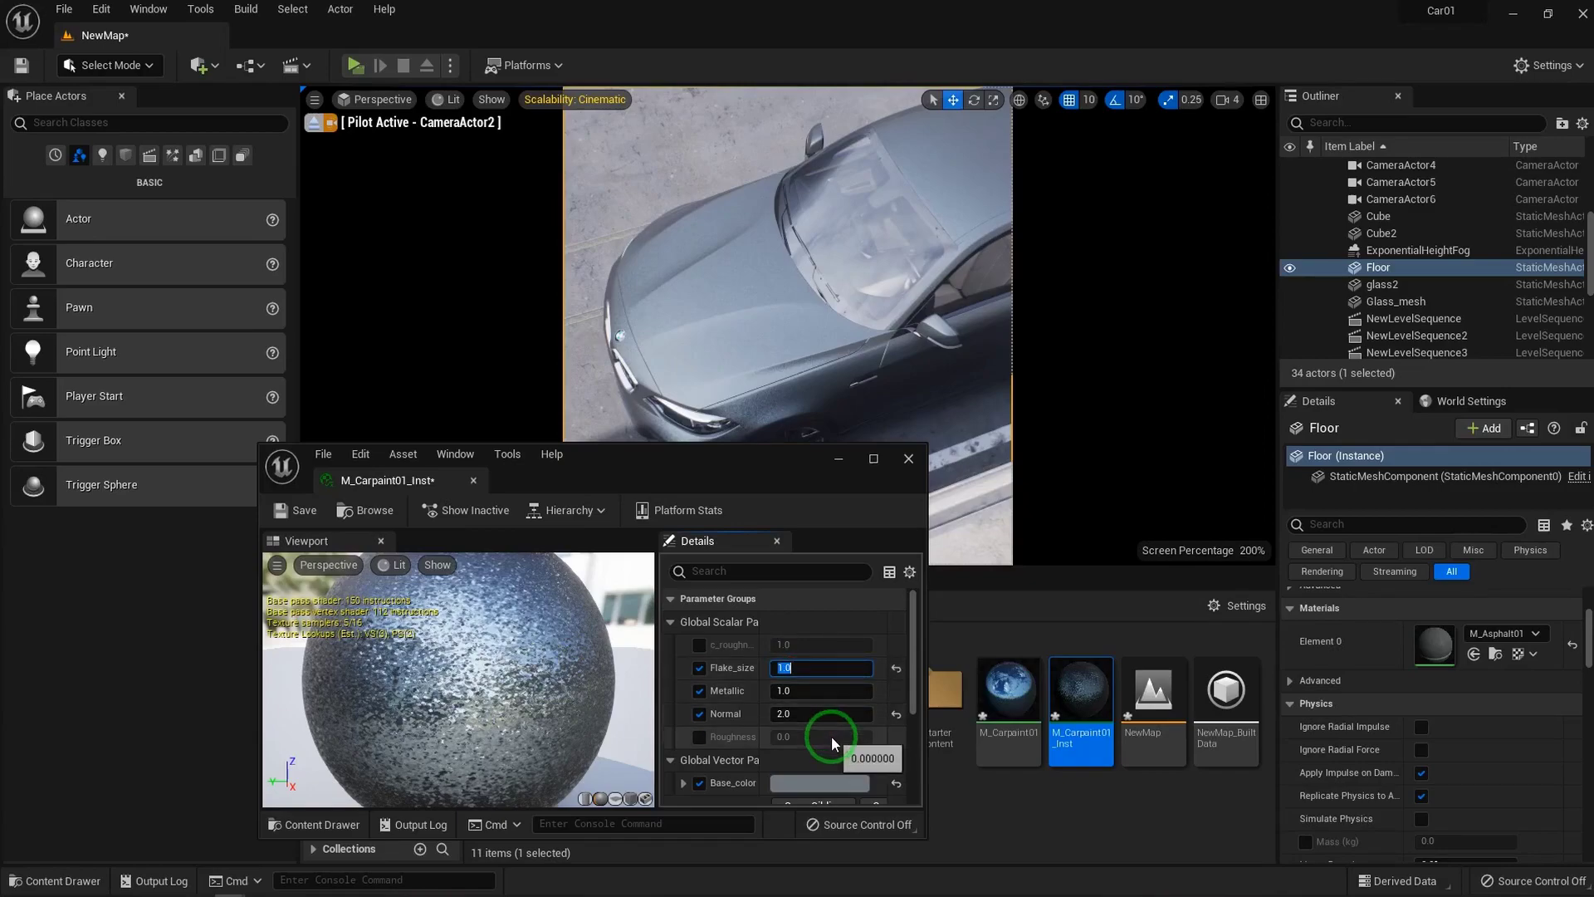
# Override c_roughness, compare the values 0 and 1 on the car, and leave it at 0
pyautogui.click(700, 645)
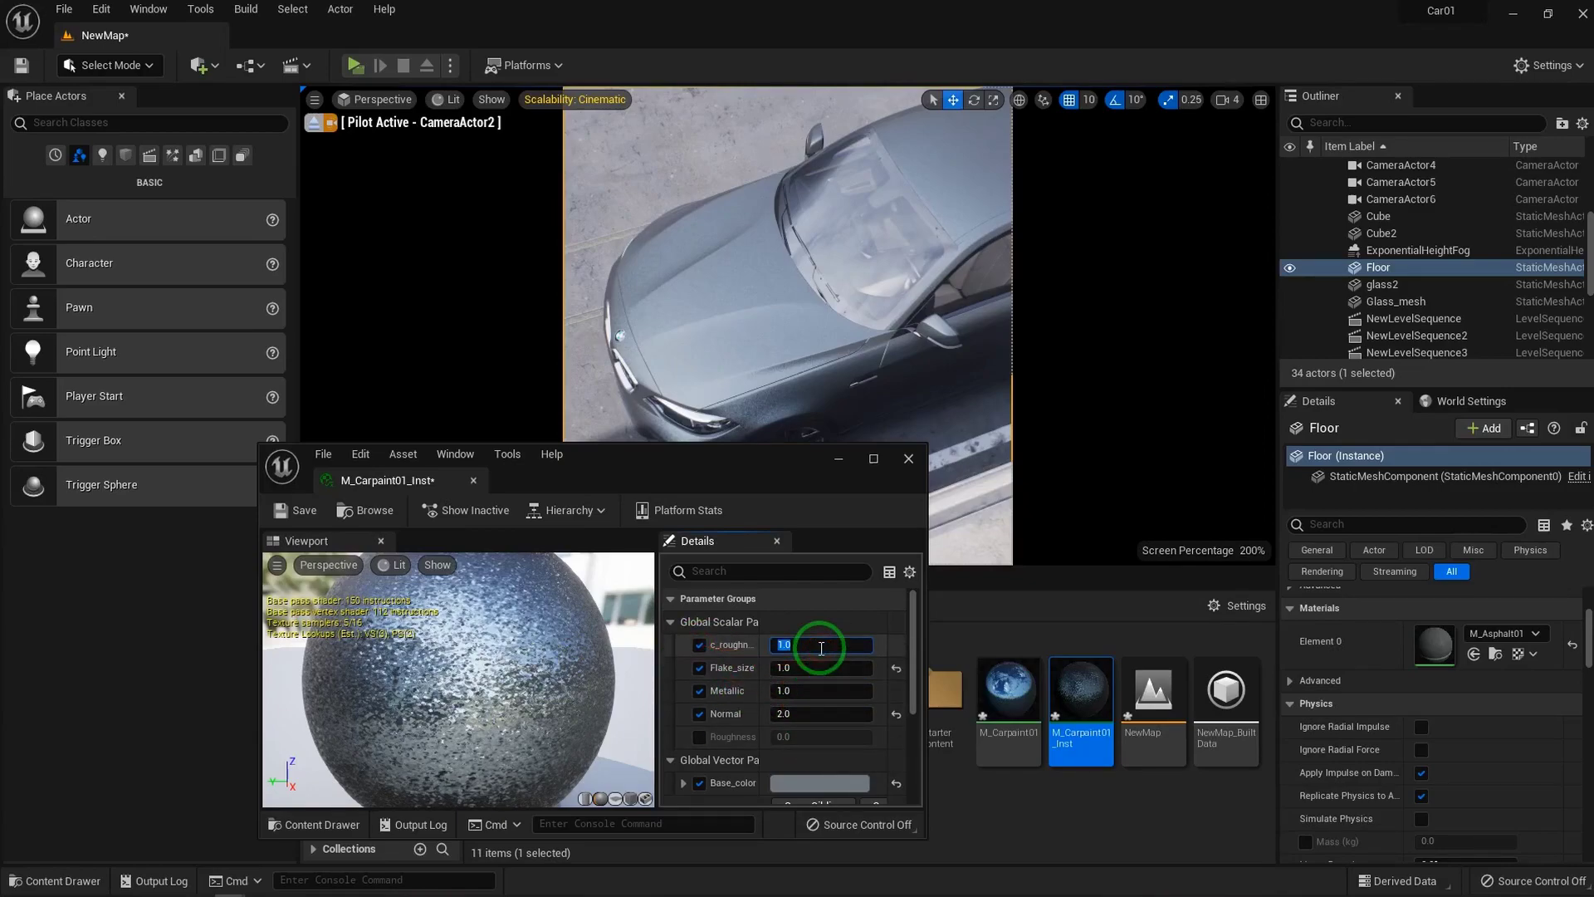
pyautogui.write('0')
pyautogui.press('Return')
pyautogui.write('1')
pyautogui.press('Return')
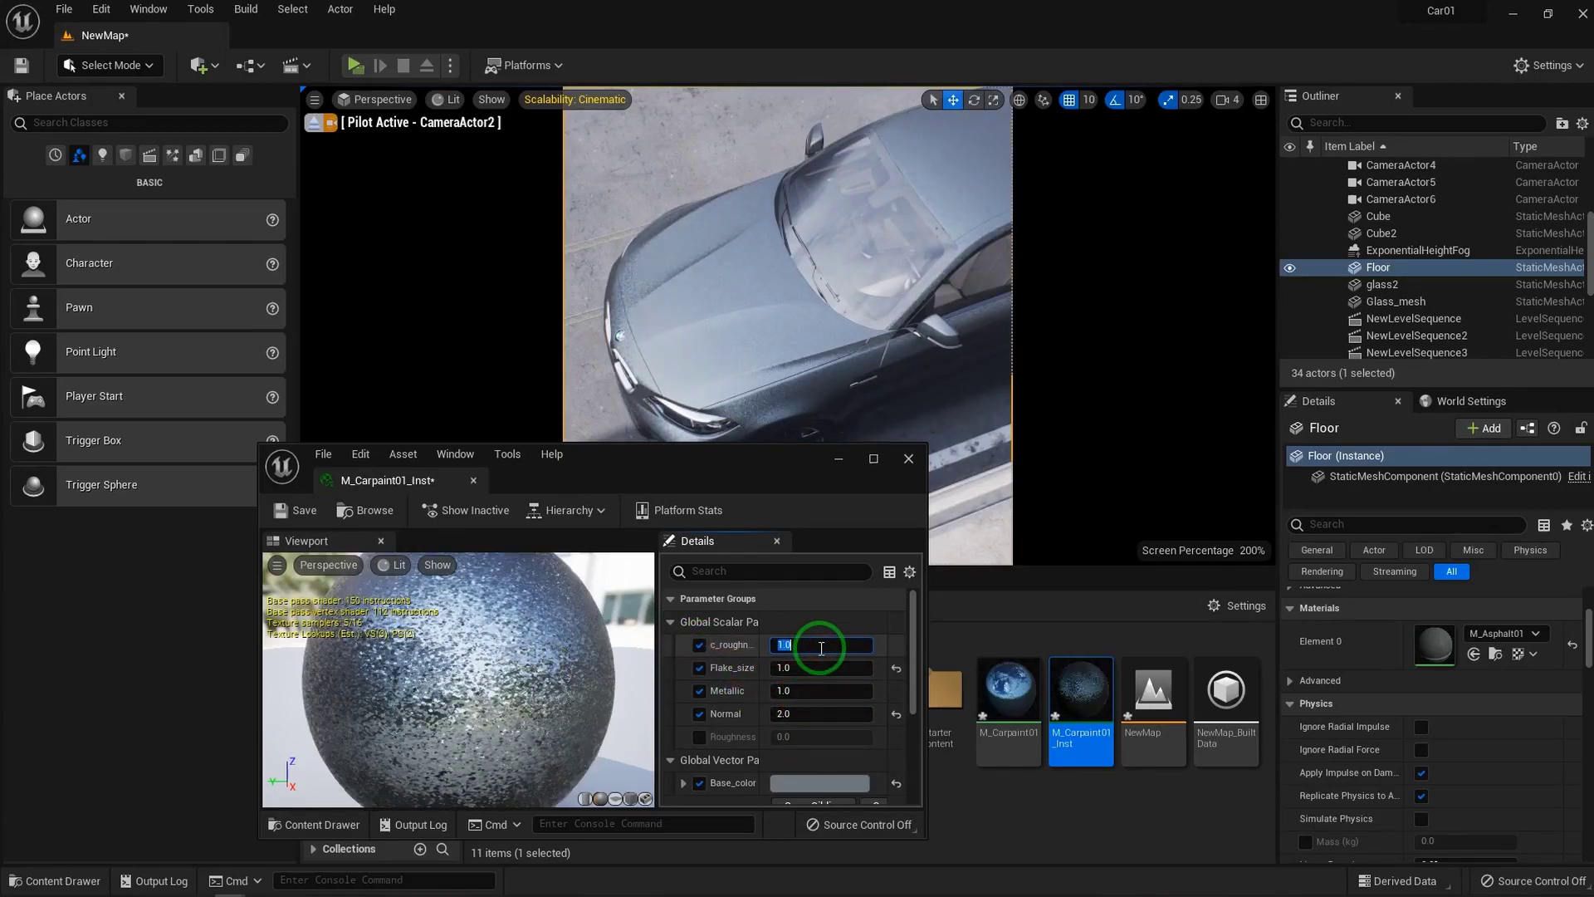
pyautogui.write('0')
pyautogui.press('Return')
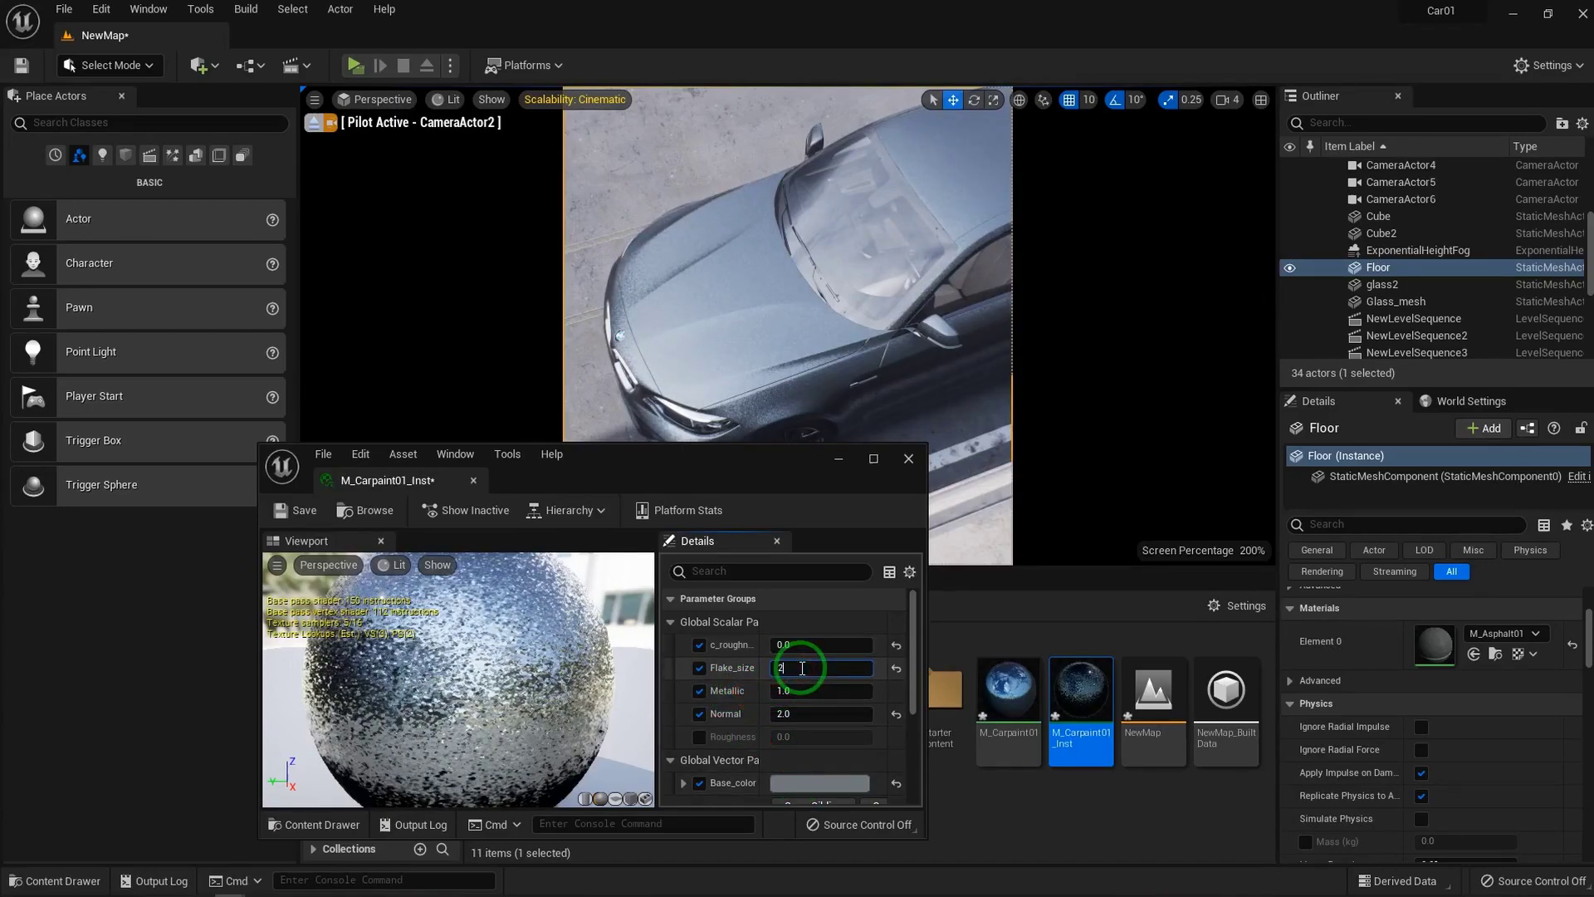
# Set Flake_size to 2, save the instance and close its editor to view the whole car
pyautogui.click(802, 669)
pyautogui.write('2')
pyautogui.press('Return')
pyautogui.click(296, 512)
pyautogui.click(1003, 497)
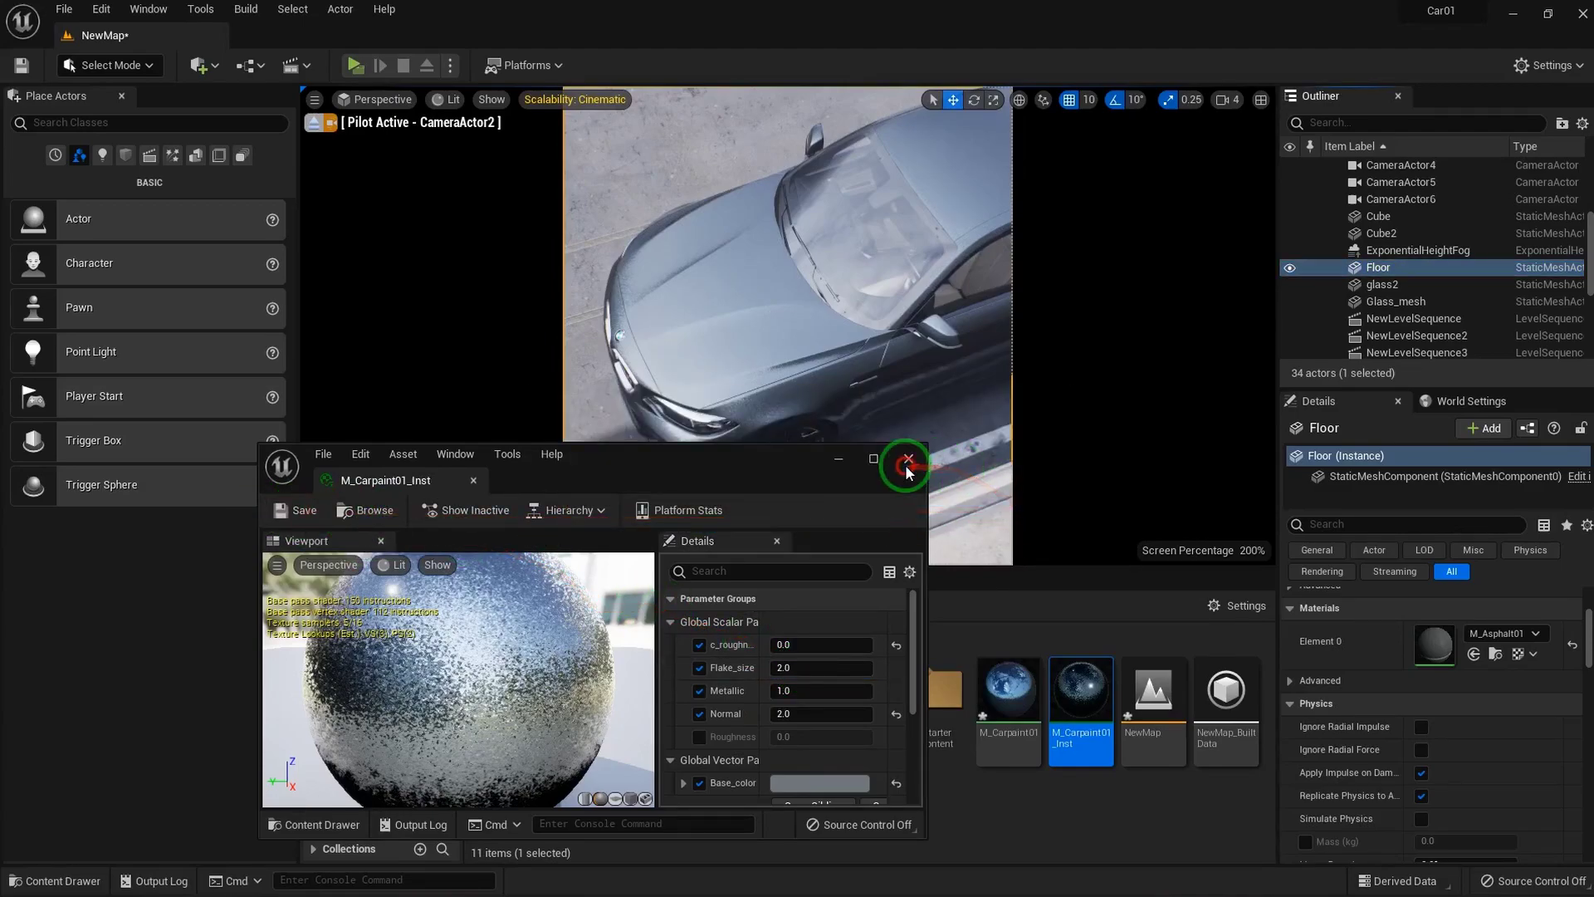
pyautogui.click(899, 488)
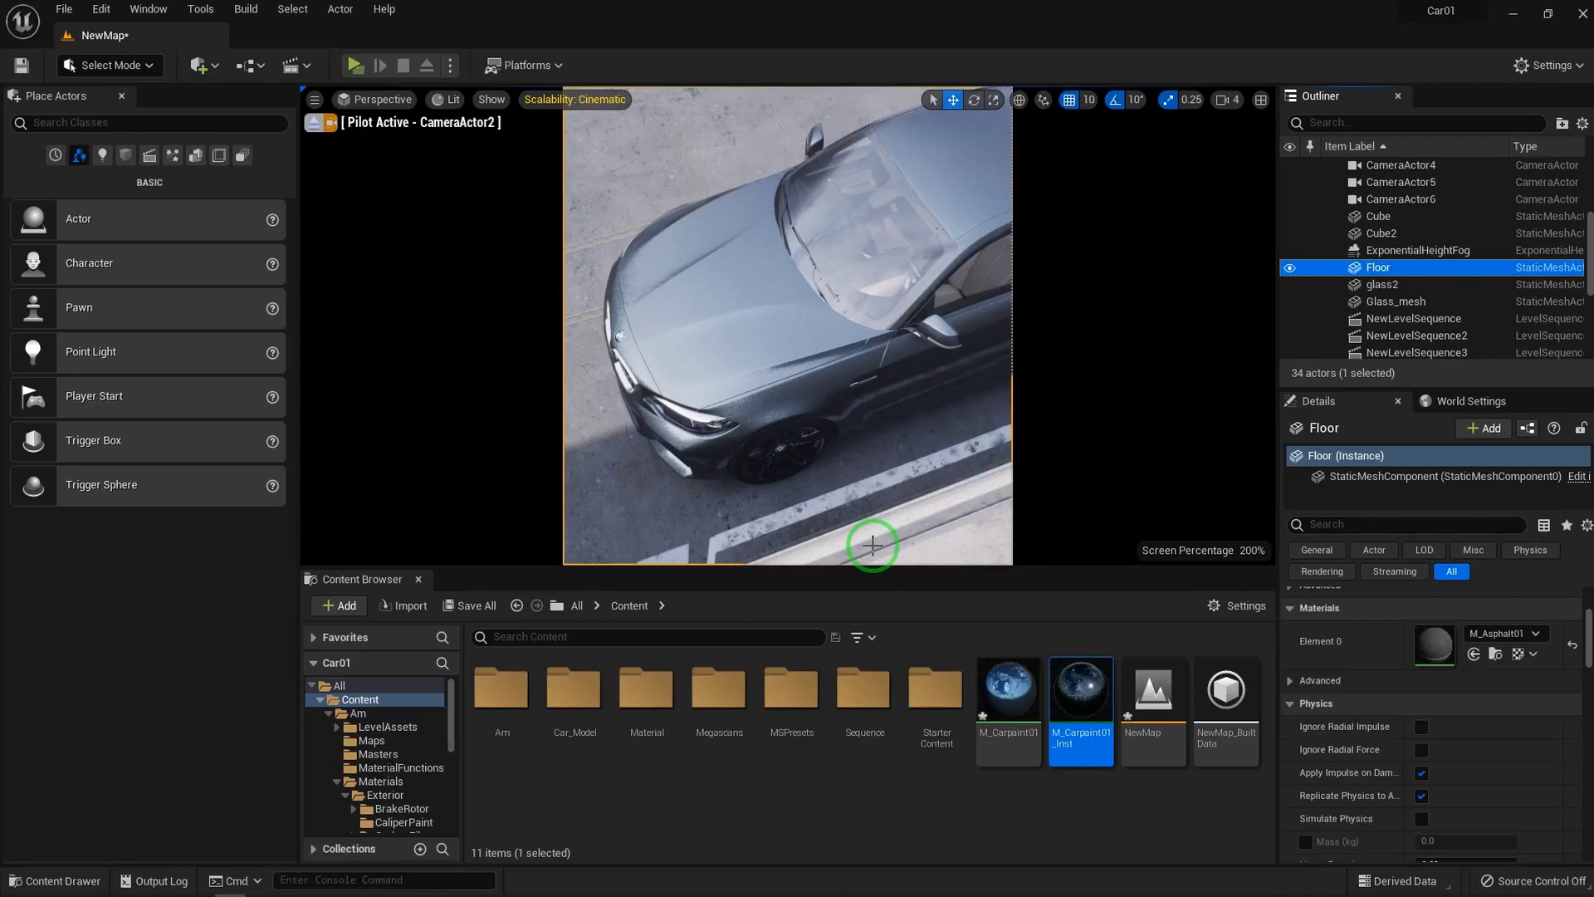
# Reopen M_Carpaint01_Inst, set its Normal parameter to 1.3, save it and close the editor
pyautogui.doubleClick(1071, 693)
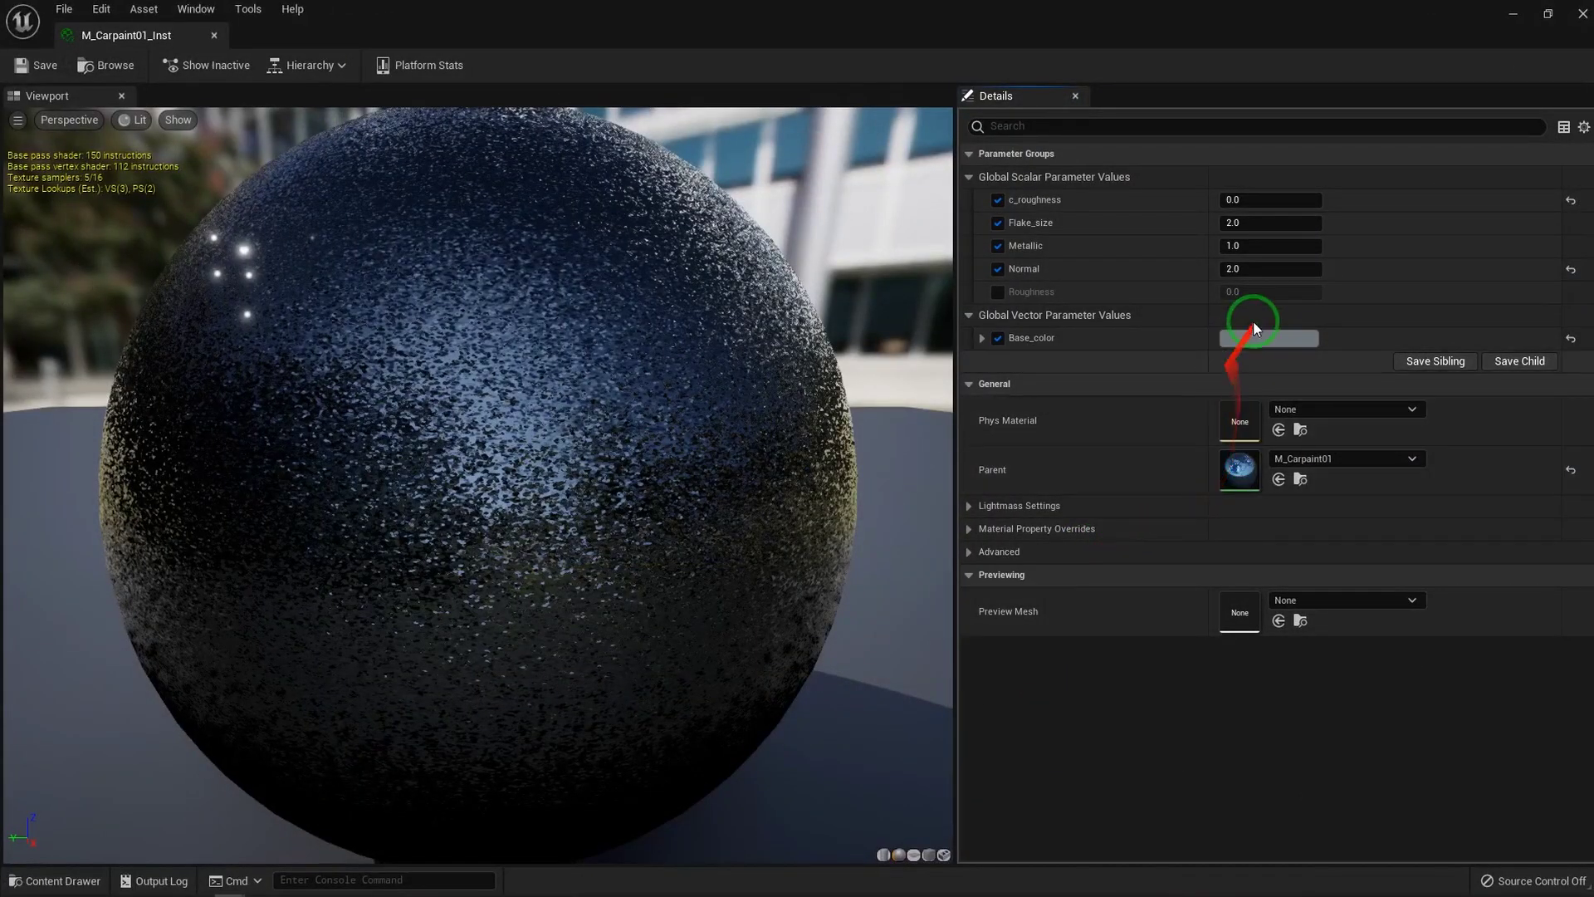
pyautogui.click(1256, 273)
pyautogui.write('1.3')
pyautogui.press('Return')
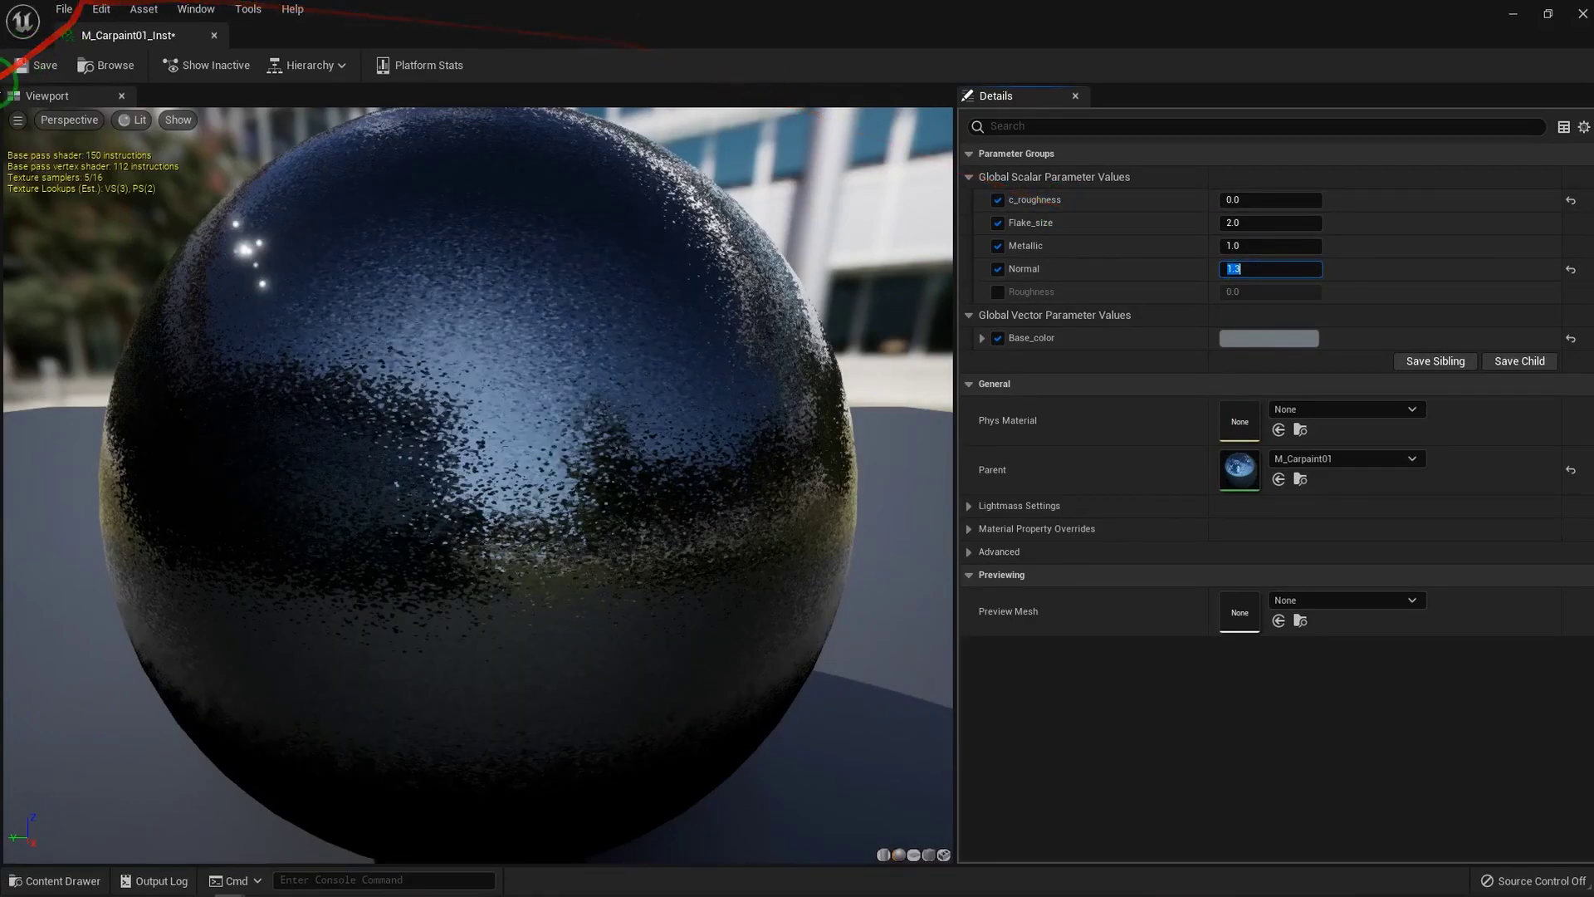
pyautogui.click(37, 64)
pyautogui.click(213, 35)
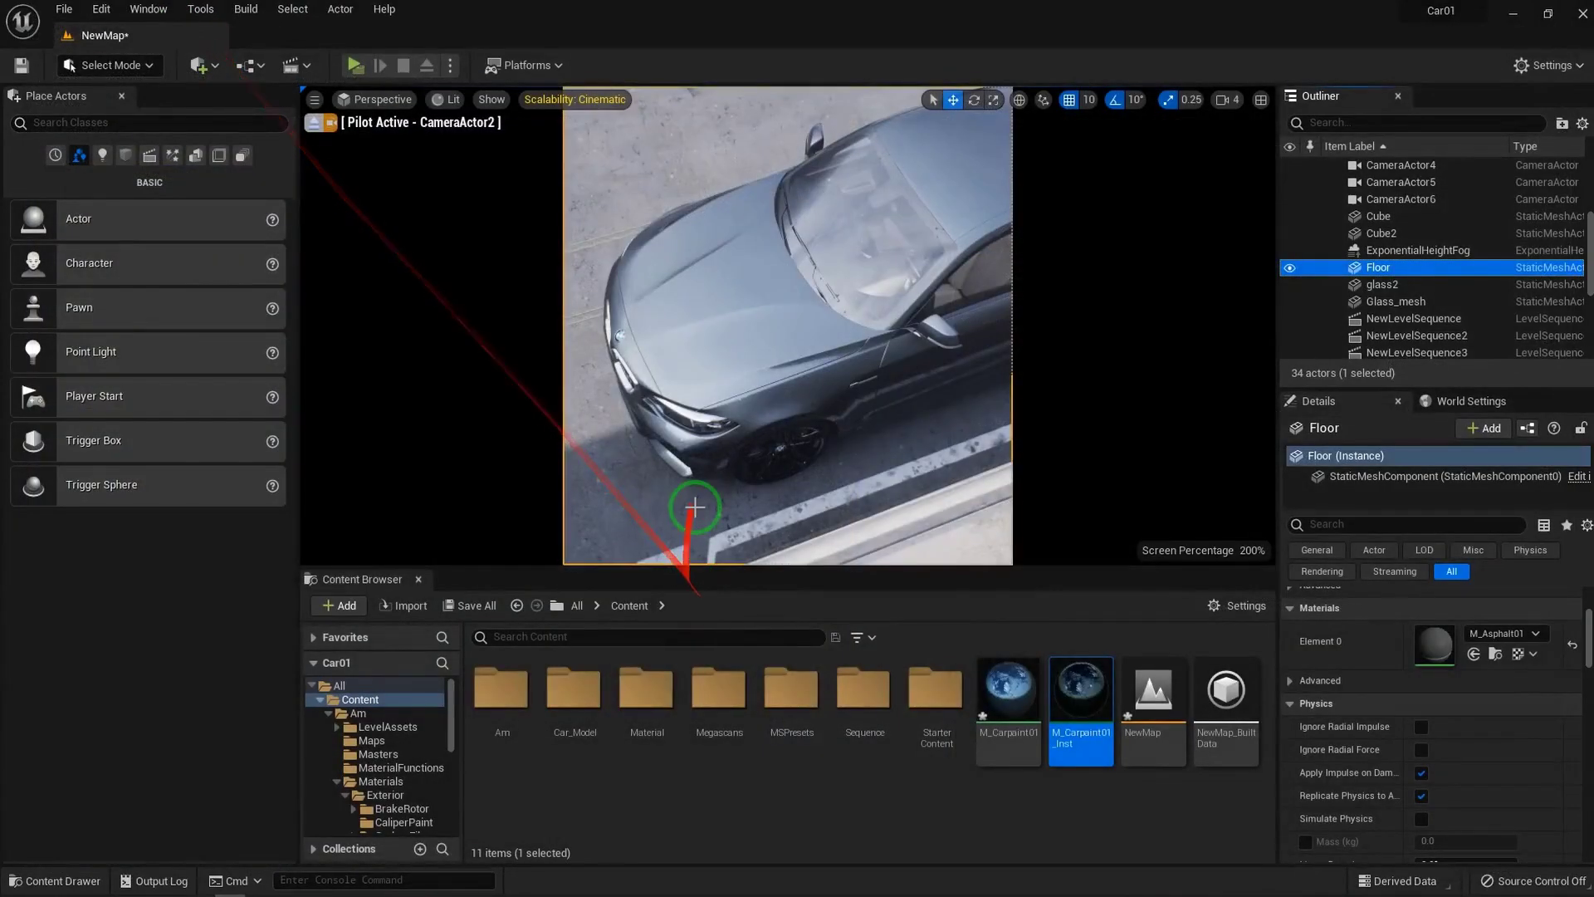